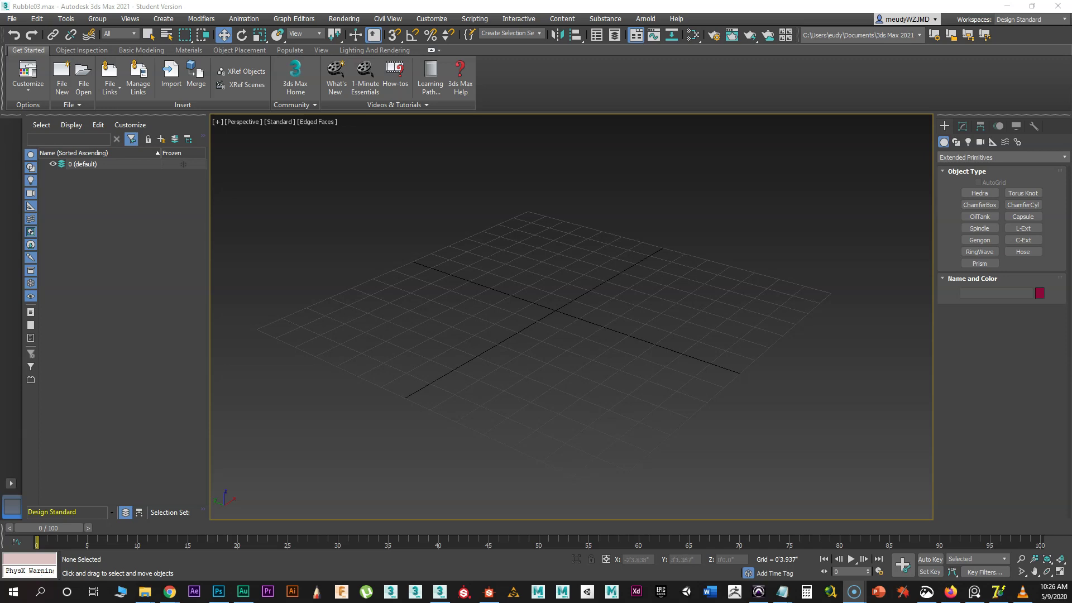
- Switch to Chrome, maximize its window, go to the ScriptSpot site and enter voronoi in the site search
{"action": "left_click_drag", "start_coordinate": [0, 39], "coordinate": [710, 39]}
{"action": "left_click", "coordinate": [302, 35]}
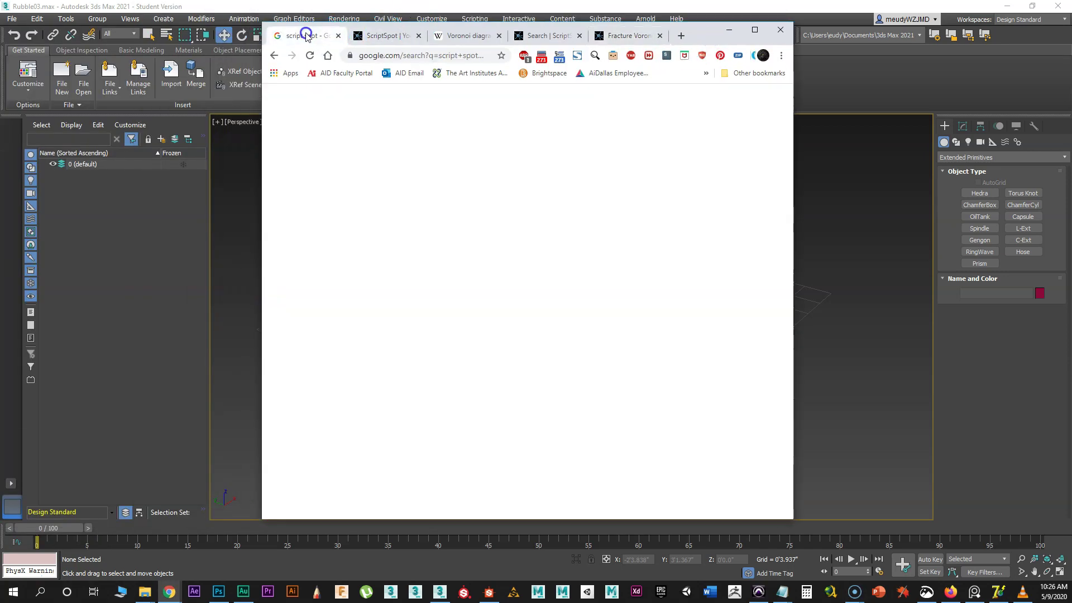
{"action": "left_click", "coordinate": [755, 29]}
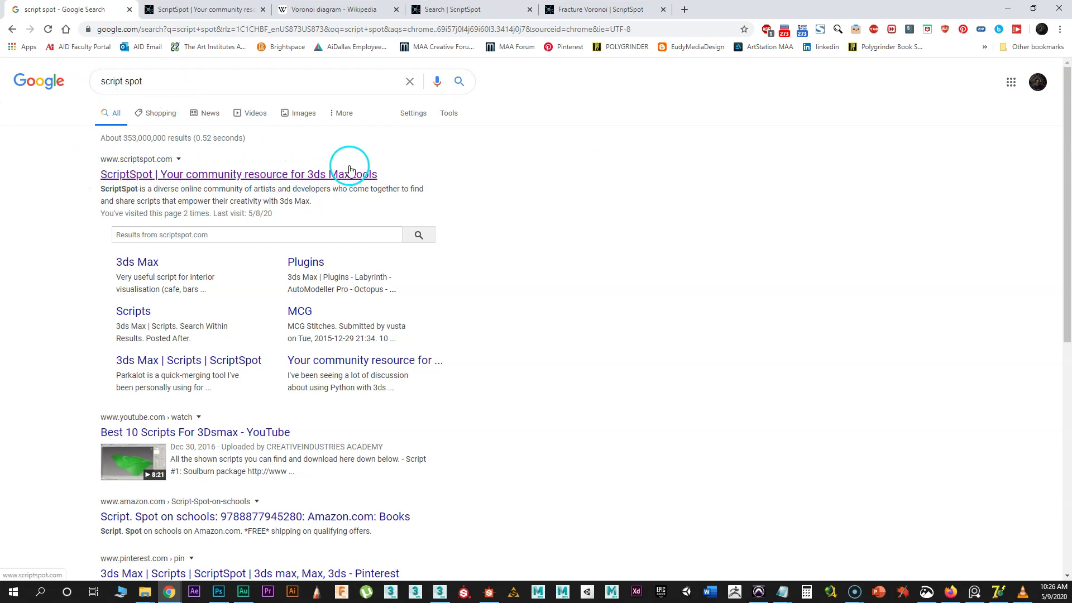
{"action": "left_click", "coordinate": [203, 9]}
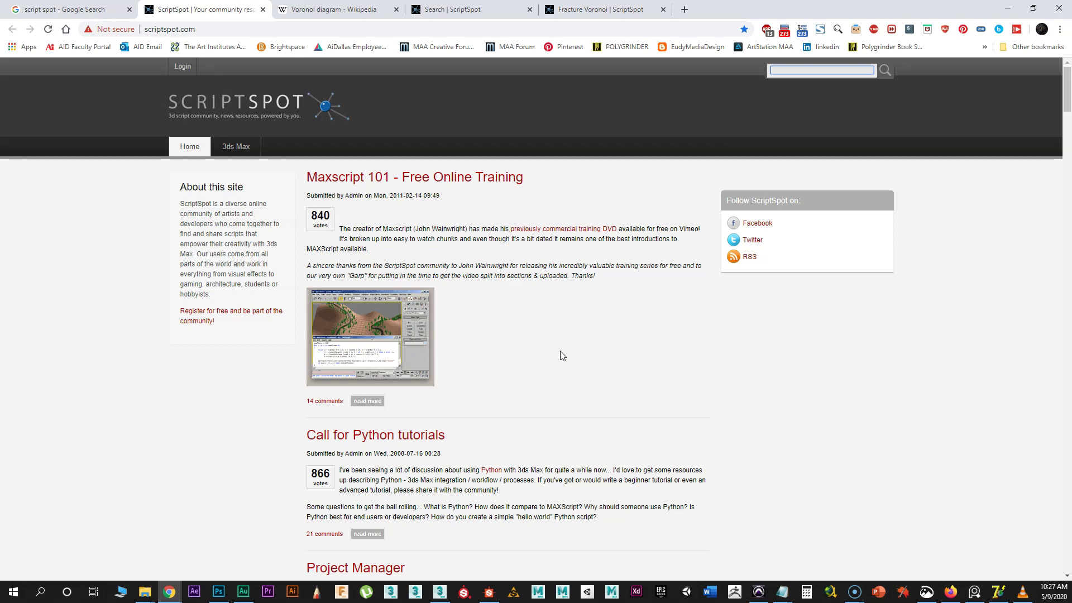
{"action": "left_click", "coordinate": [777, 69]}
{"action": "left_click", "coordinate": [777, 86]}
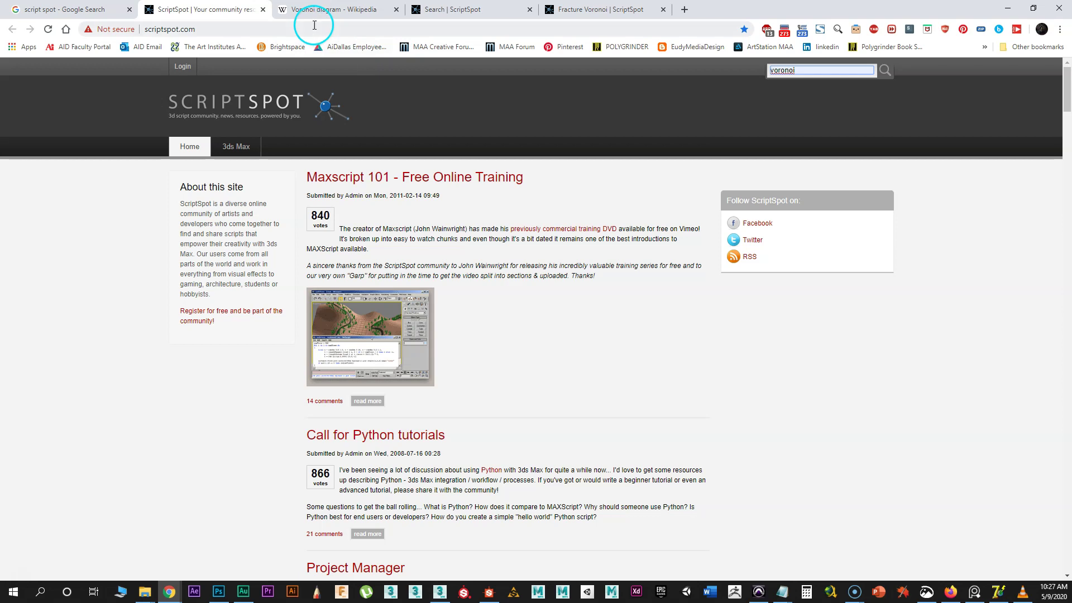
- Examine the Wikipedia article on Voronoi diagrams and enlarge the coloured 3D slice image in the Examples section
{"action": "left_click", "coordinate": [330, 9]}
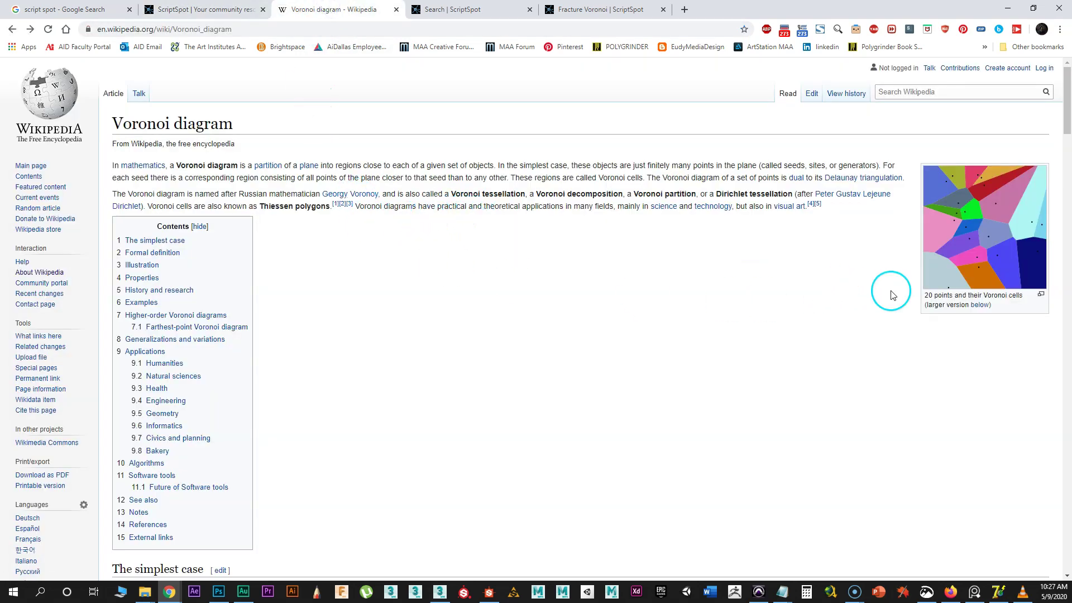
{"action": "scroll", "coordinate": [859, 323], "scroll_direction": "down", "scroll_amount": 7}
{"action": "scroll", "coordinate": [857, 326], "scroll_direction": "down", "scroll_amount": 11}
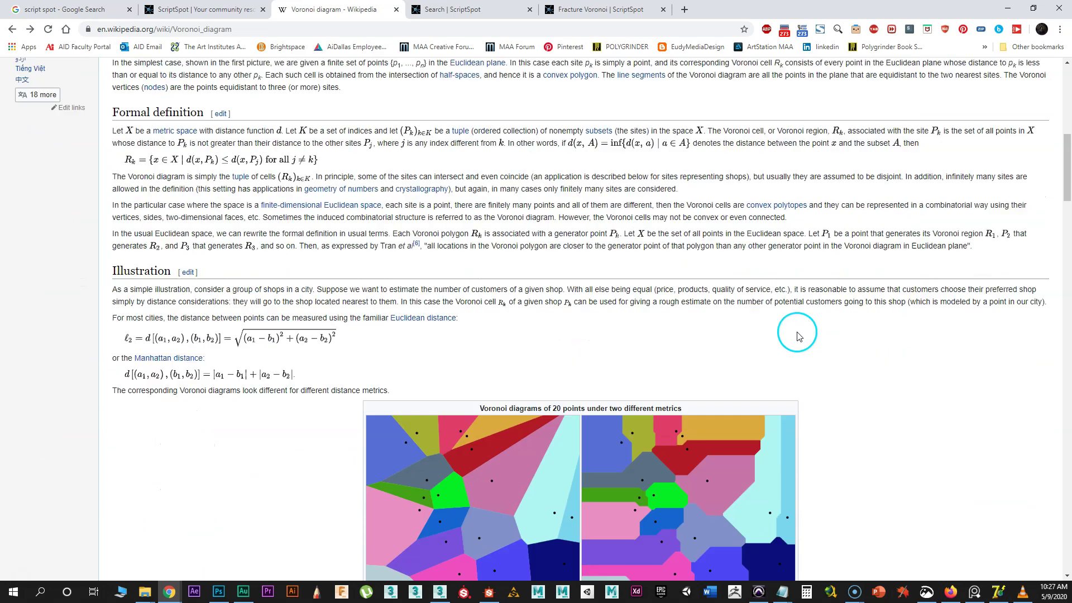
{"action": "scroll", "coordinate": [853, 337], "scroll_direction": "down", "scroll_amount": 3}
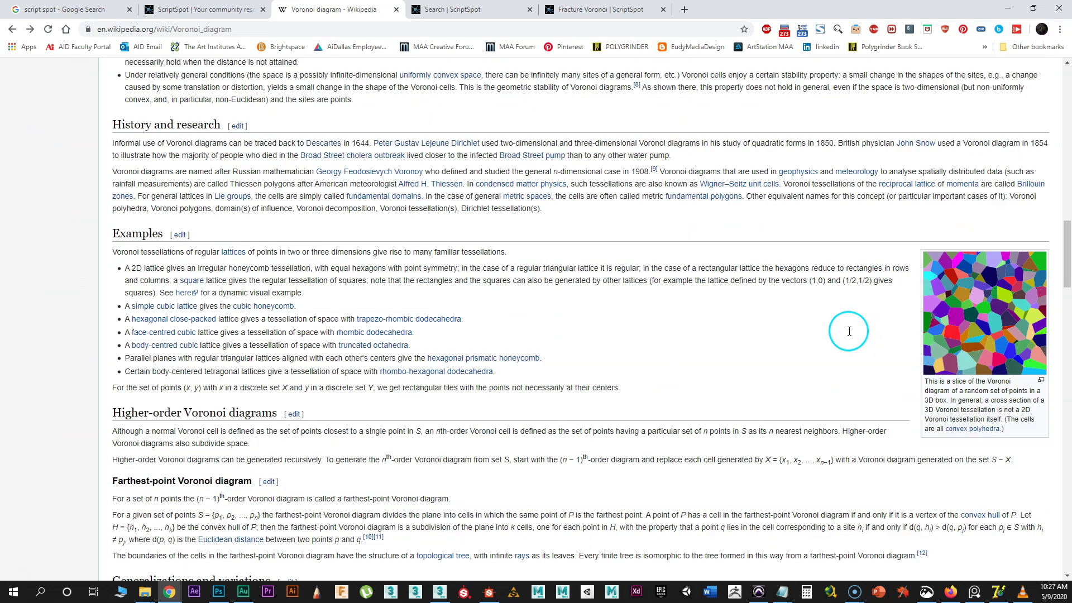
{"action": "left_click", "coordinate": [970, 298]}
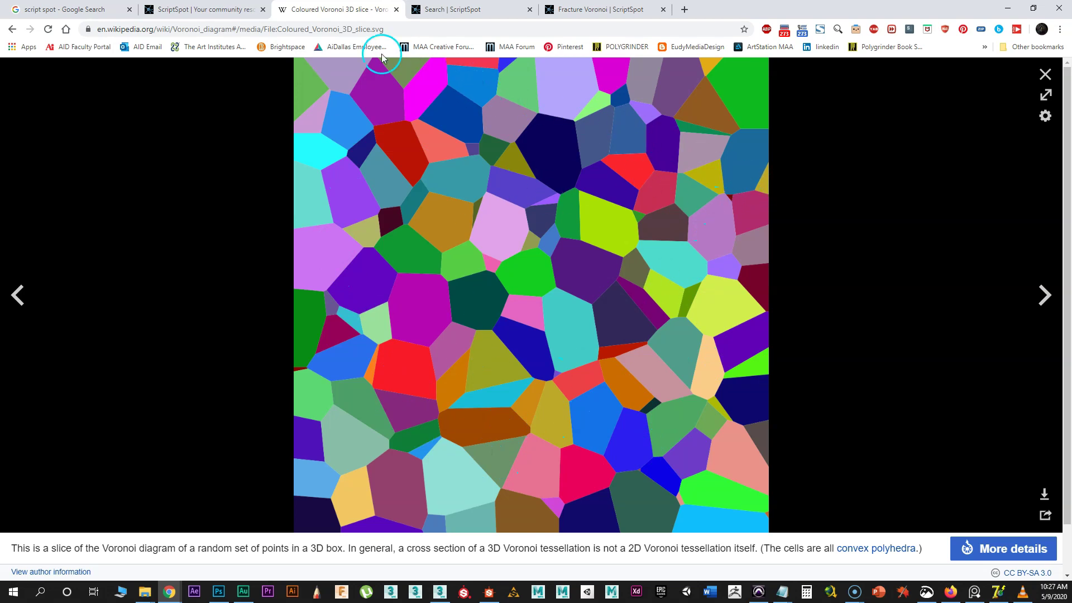
- Return to ScriptSpot and look through the voronoi search results for the Fracture Voronoi script
{"action": "left_click", "coordinate": [204, 7]}
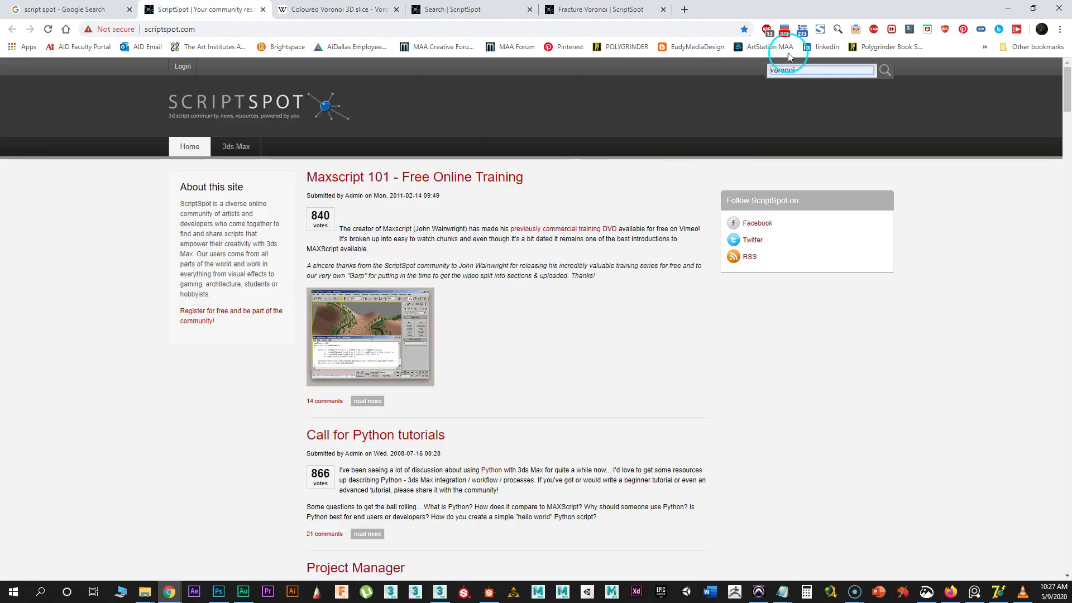
{"action": "left_click", "coordinate": [461, 10]}
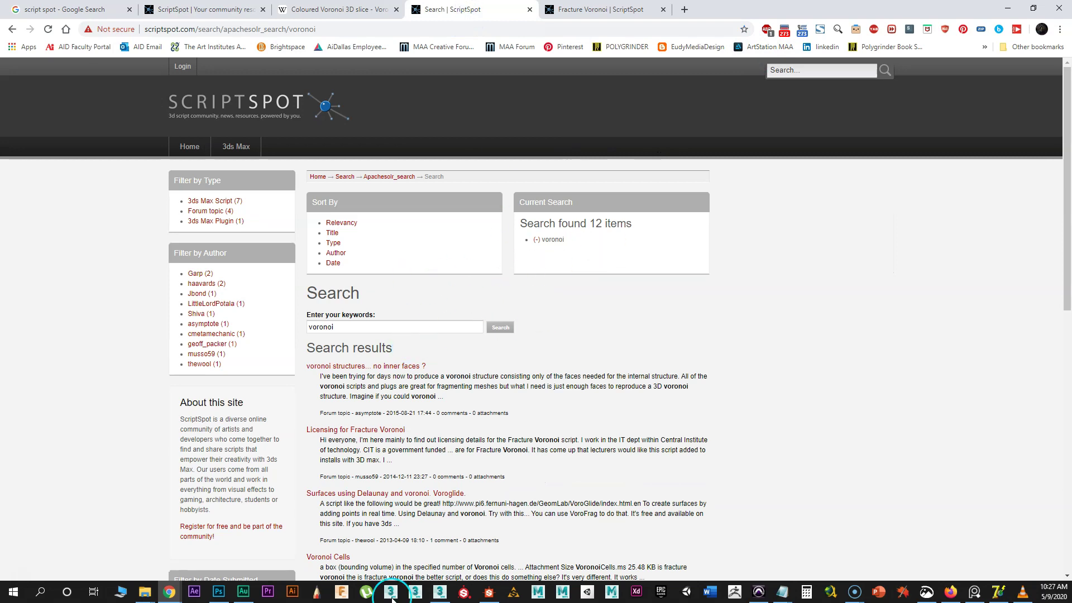
{"action": "scroll", "coordinate": [705, 383], "scroll_direction": "down", "scroll_amount": 3}
{"action": "scroll", "coordinate": [705, 383], "scroll_direction": "down", "scroll_amount": 2}
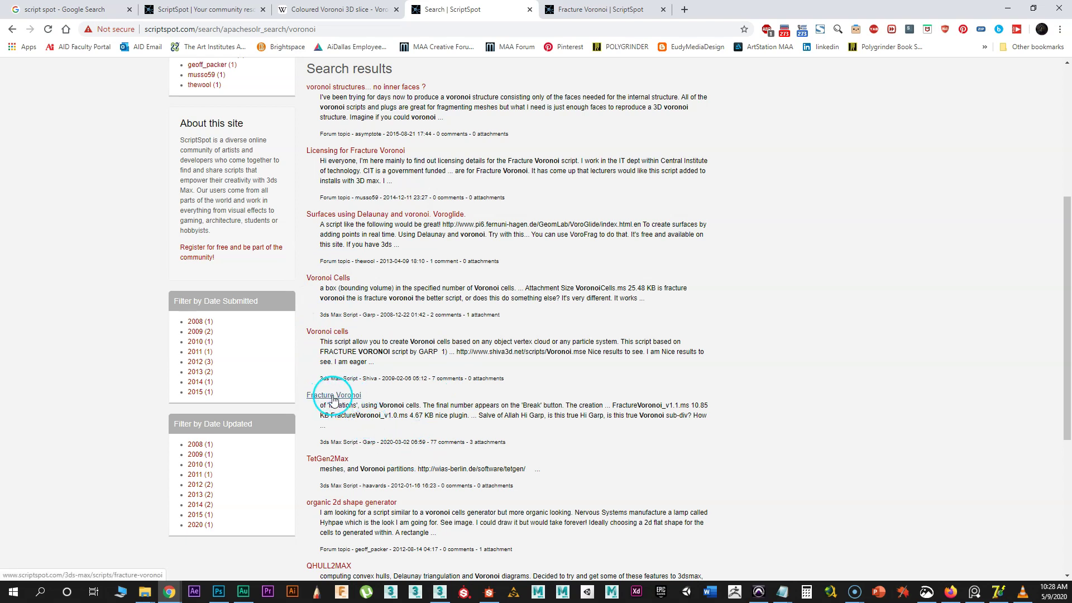
- Review the Fracture Voronoi script page, including its preview image, version notes and downloadable attachments
{"action": "left_click", "coordinate": [624, 9]}
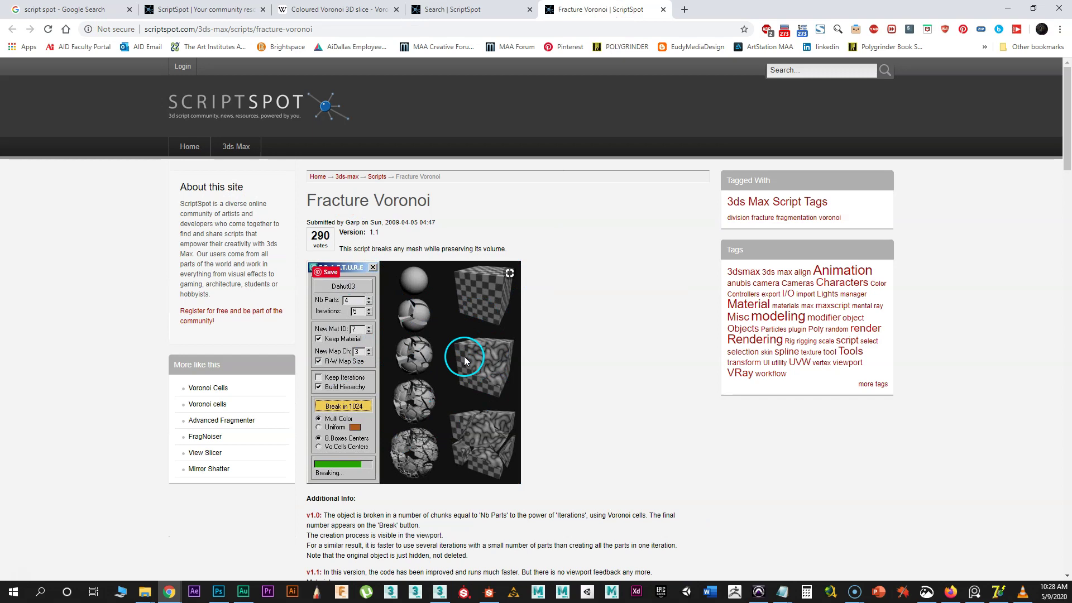
{"action": "scroll", "coordinate": [464, 357], "scroll_direction": "down", "scroll_amount": 1}
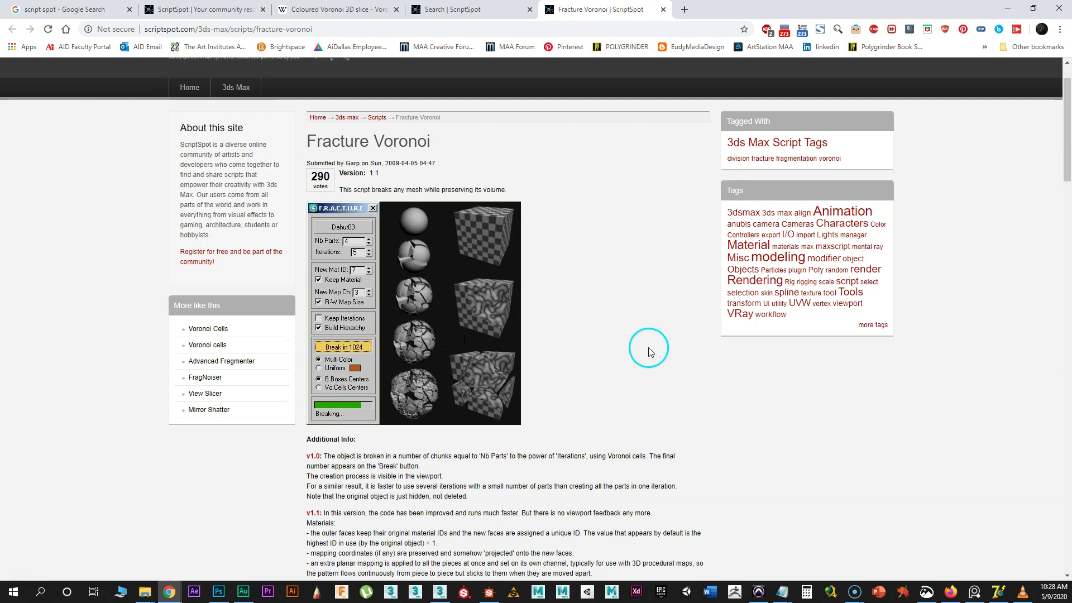
{"action": "scroll", "coordinate": [649, 349], "scroll_direction": "down", "scroll_amount": 2}
{"action": "scroll", "coordinate": [647, 347], "scroll_direction": "up", "scroll_amount": 1}
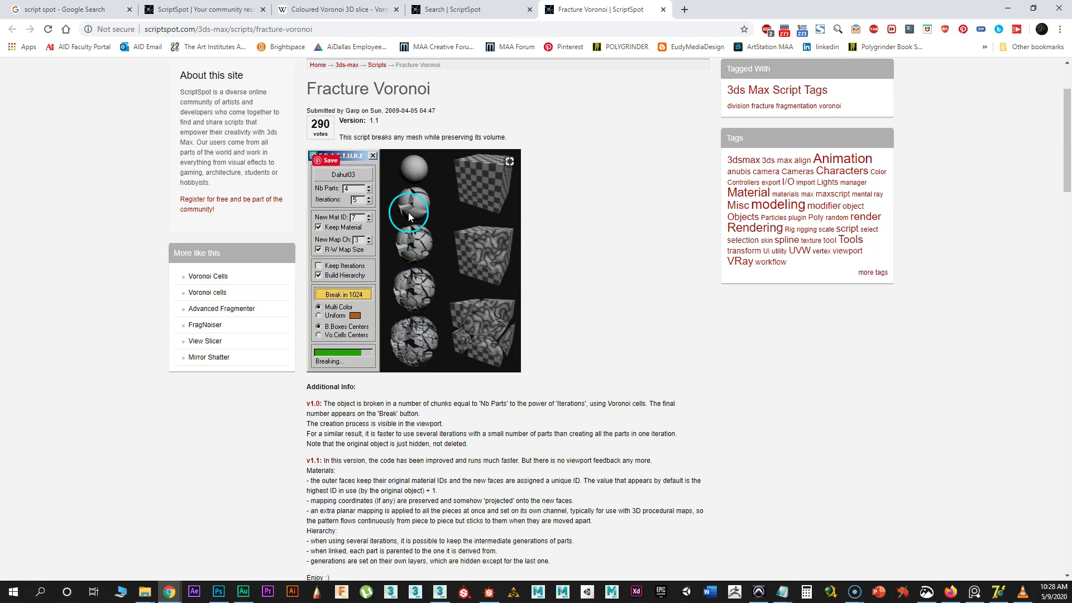
{"action": "scroll", "coordinate": [528, 341], "scroll_direction": "down", "scroll_amount": 5}
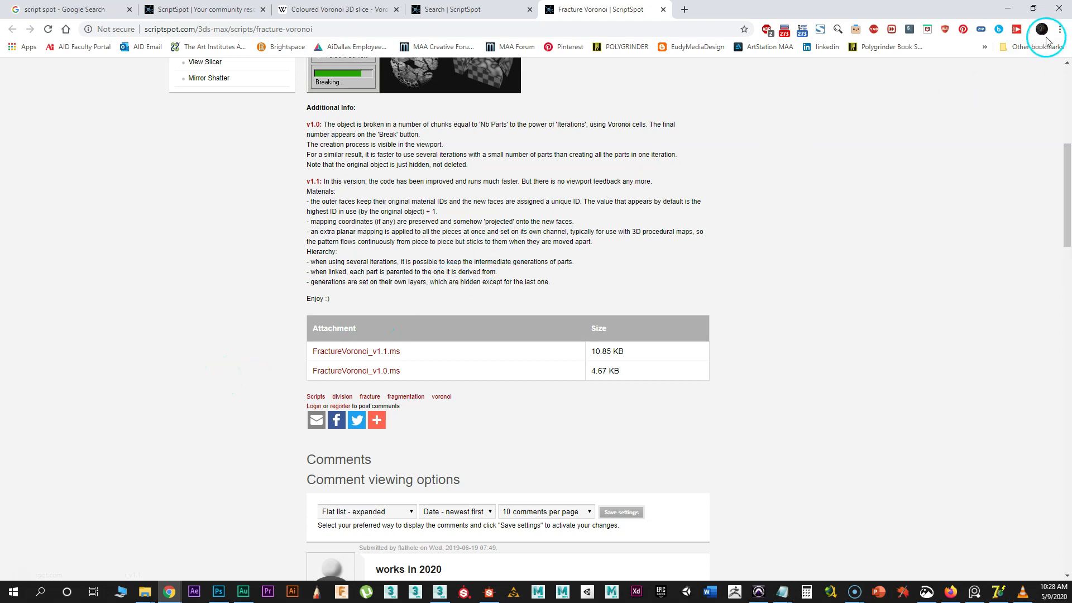
- Switch to 3ds Max, run FractureVoronoi_v1.1.ms from the Advanced Lighting Scripts folder, and place its dialog beside the grid
{"action": "left_click", "coordinate": [1007, 13]}
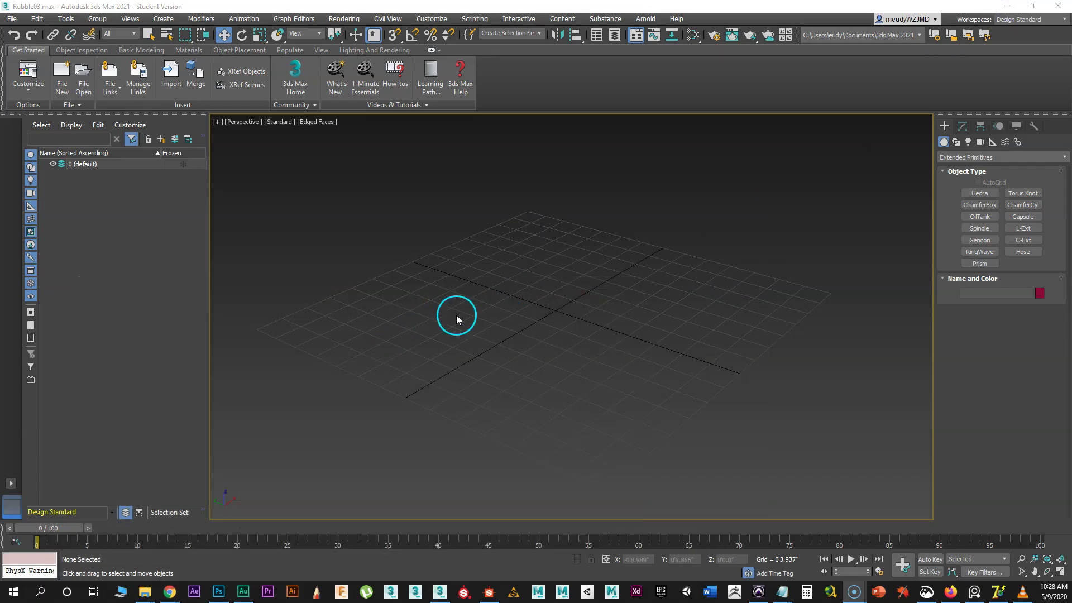
{"action": "left_click", "coordinate": [145, 591]}
{"action": "left_click_drag", "start_coordinate": [464, 162], "coordinate": [745, 108]}
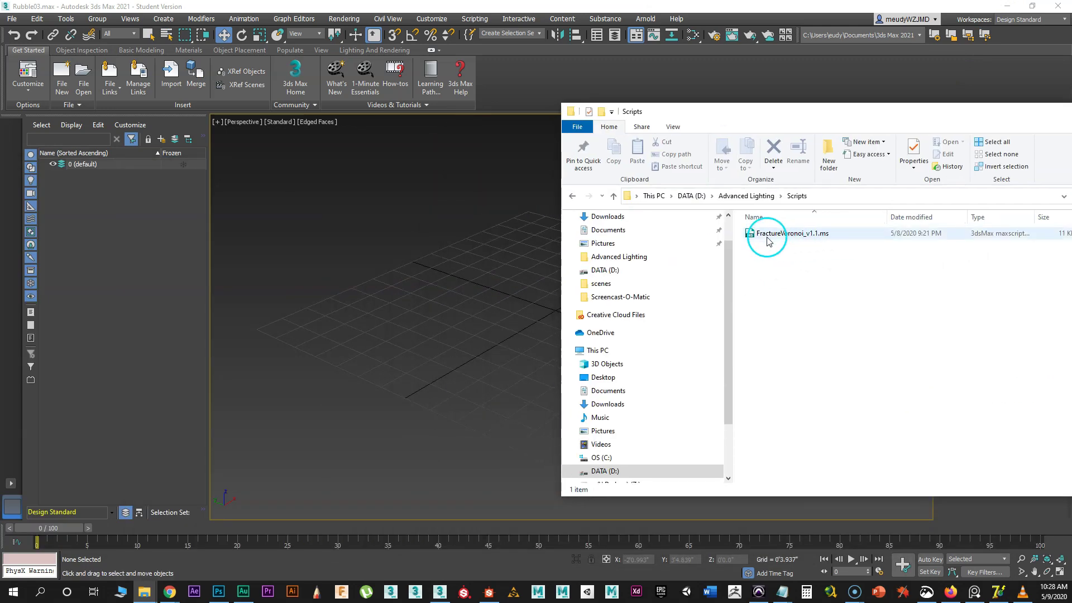
{"action": "left_click_drag", "start_coordinate": [754, 233], "coordinate": [442, 257]}
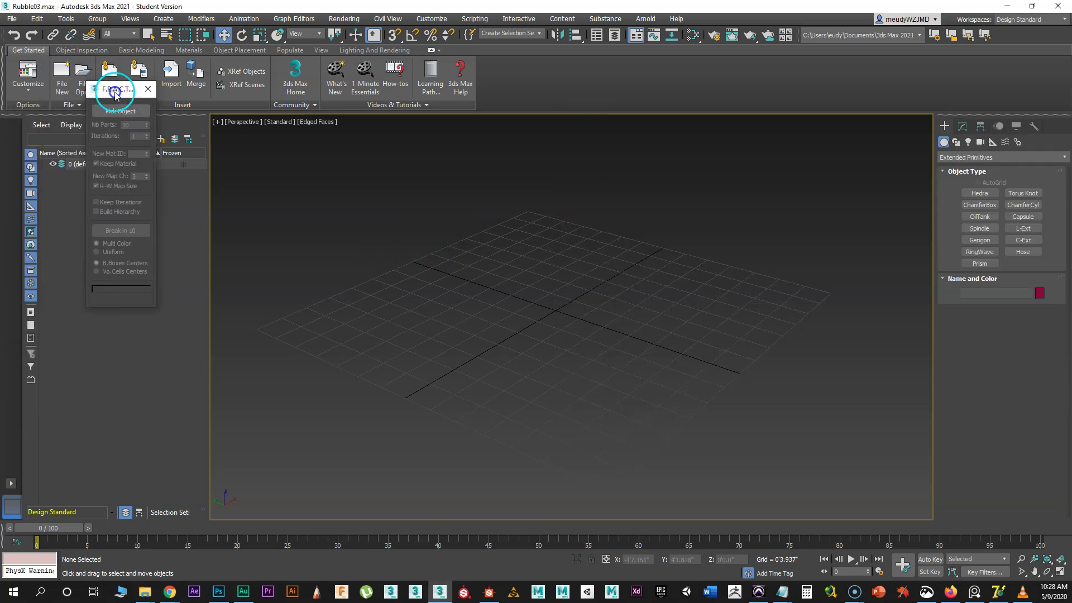
{"action": "left_click_drag", "start_coordinate": [103, 89], "coordinate": [292, 158]}
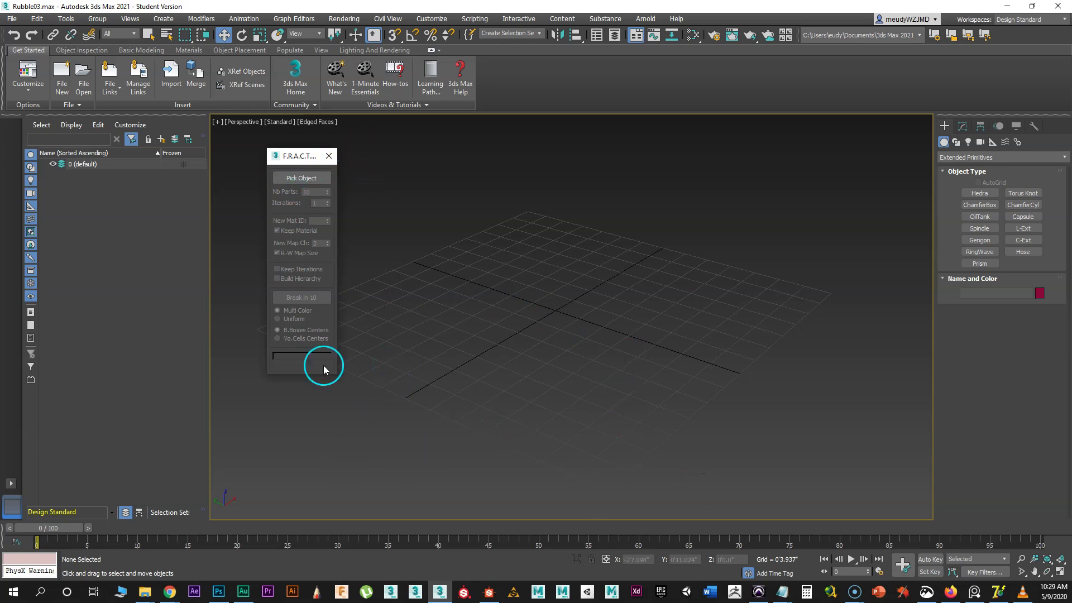
{"action": "left_click_drag", "start_coordinate": [304, 155], "coordinate": [278, 165]}
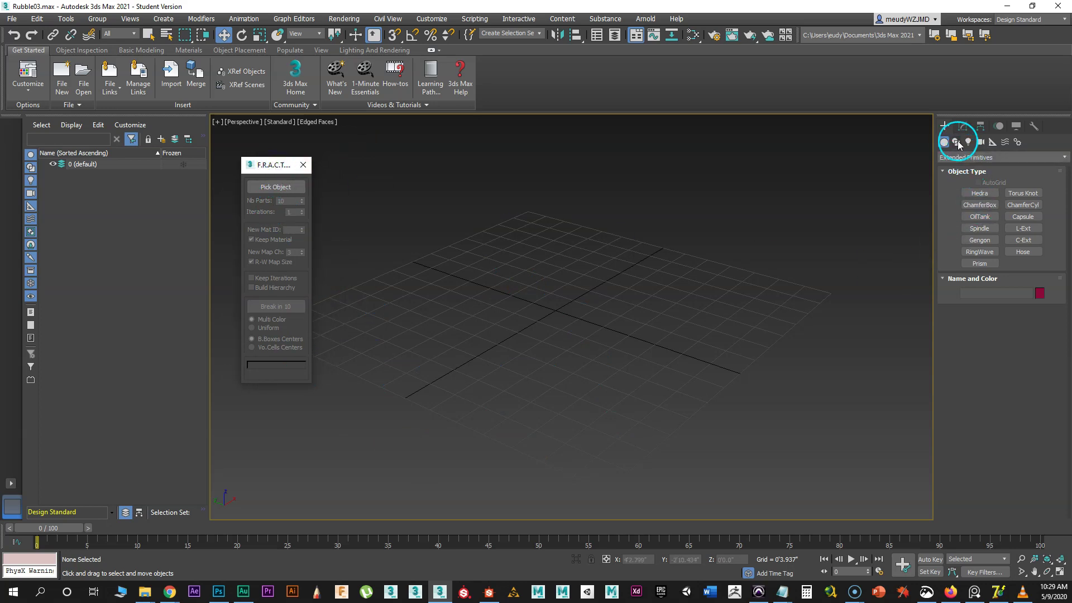
- Create a standard primitive box on the grid, about 1'5" long, 2'9" wide and 1'3" high
{"action": "left_click", "coordinate": [953, 159]}
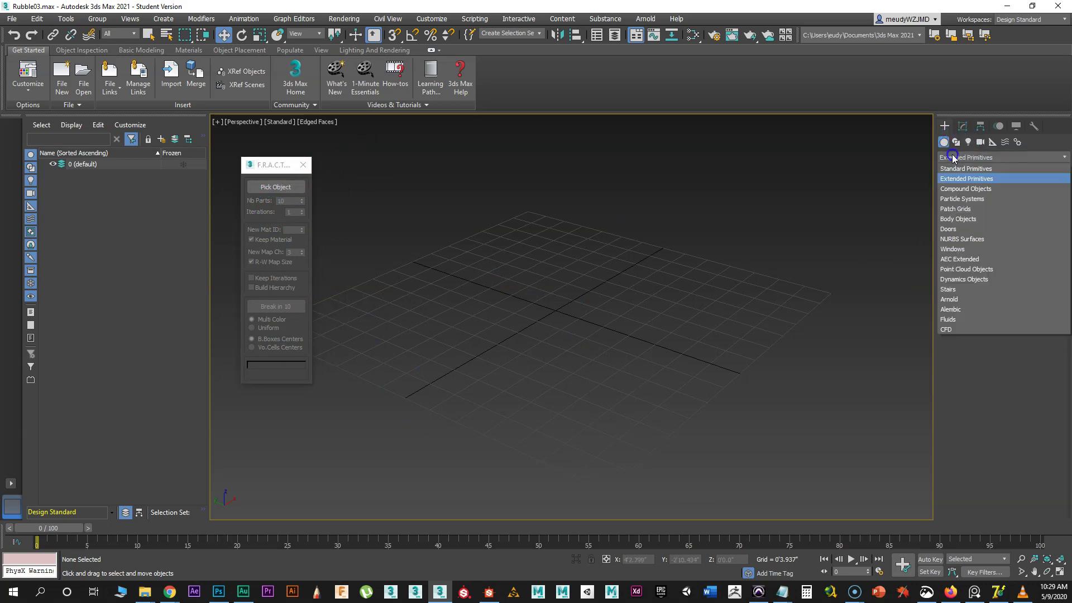
{"action": "left_click", "coordinate": [966, 169]}
{"action": "left_click", "coordinate": [974, 195]}
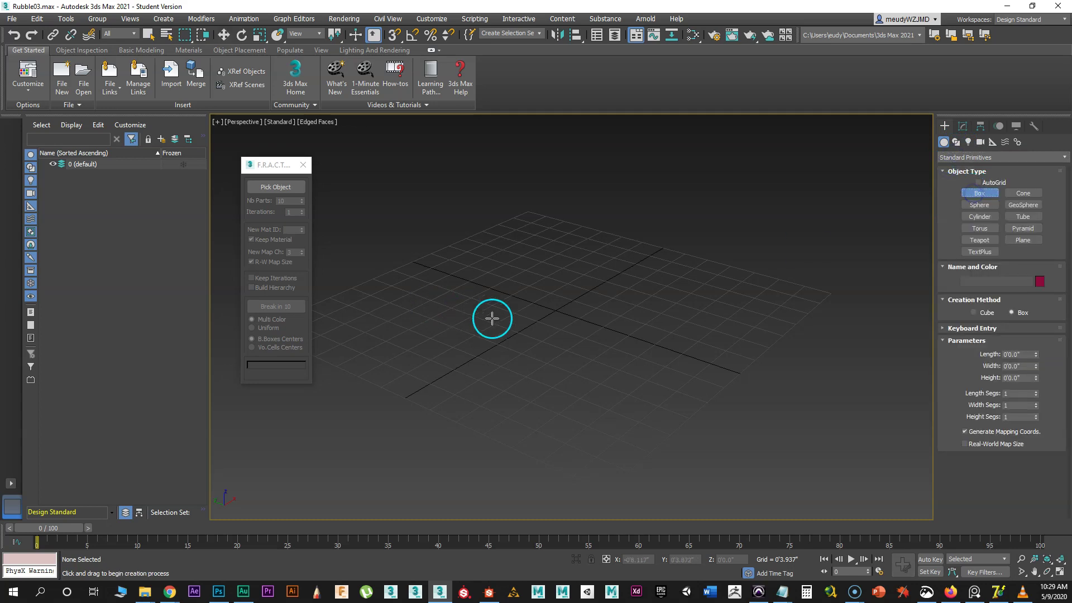
{"action": "left_click_drag", "start_coordinate": [437, 337], "coordinate": [677, 282]}
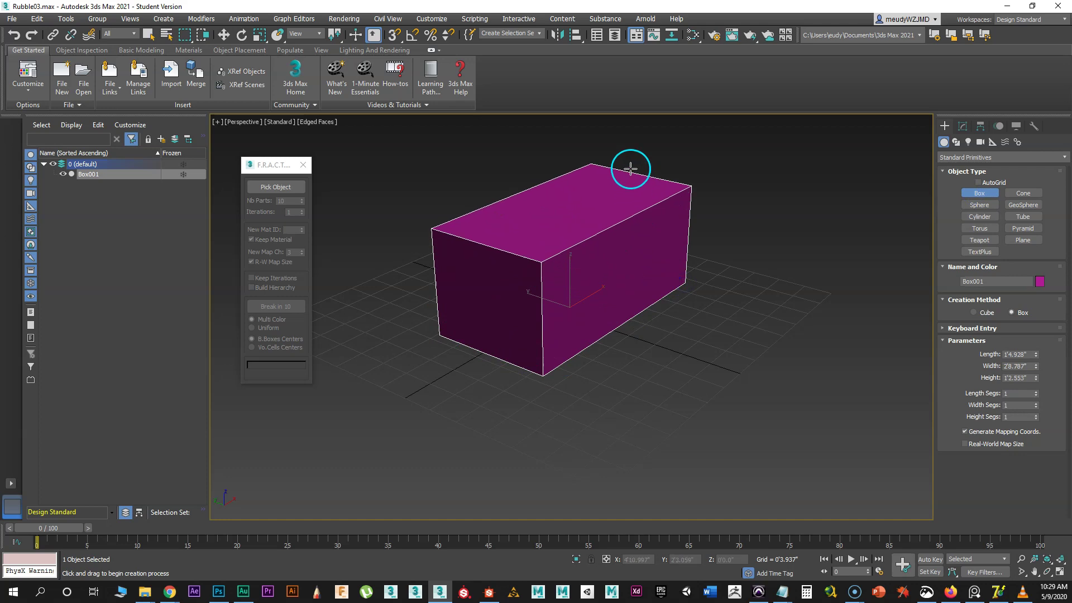
{"action": "middle_click_drag", "start_coordinate": [627, 211], "coordinate": [617, 216]}
{"action": "right_click", "coordinate": [676, 236]}
- Change the box's object color to dark gray
{"action": "left_click", "coordinate": [1036, 283]}
{"action": "left_click", "coordinate": [544, 320]}
{"action": "left_click", "coordinate": [589, 357]}
- Pick the box as the object to break in the fracture script
{"action": "scroll", "coordinate": [567, 307], "scroll_direction": "up", "scroll_amount": 3}
{"action": "middle_click_drag", "start_coordinate": [567, 306], "coordinate": [637, 370]}
{"action": "left_click_drag", "start_coordinate": [268, 165], "coordinate": [273, 159]}
{"action": "left_click", "coordinate": [276, 183]}
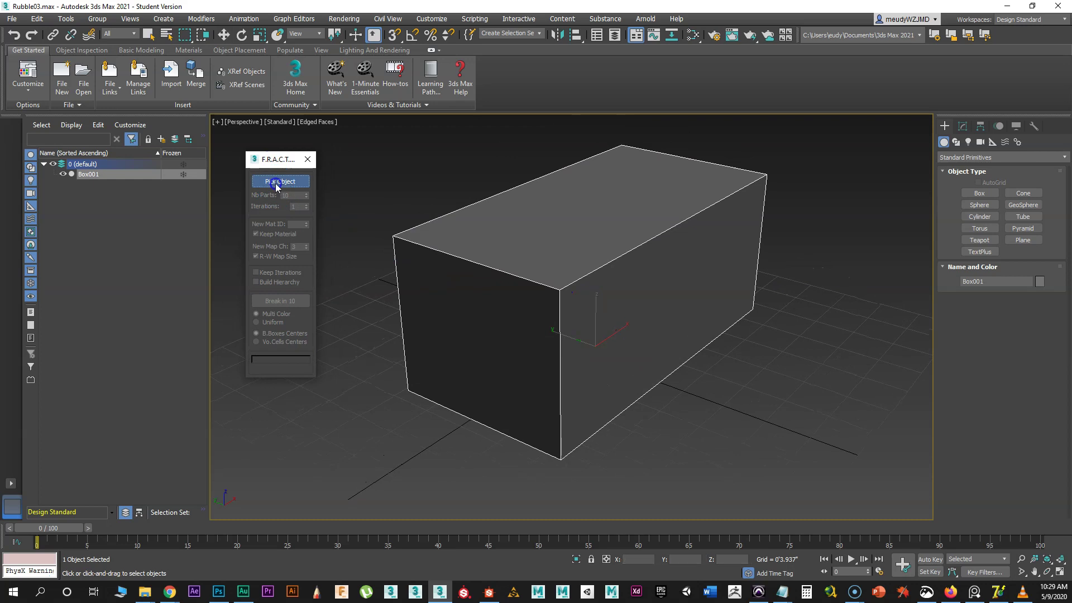
{"action": "left_click", "coordinate": [505, 246]}
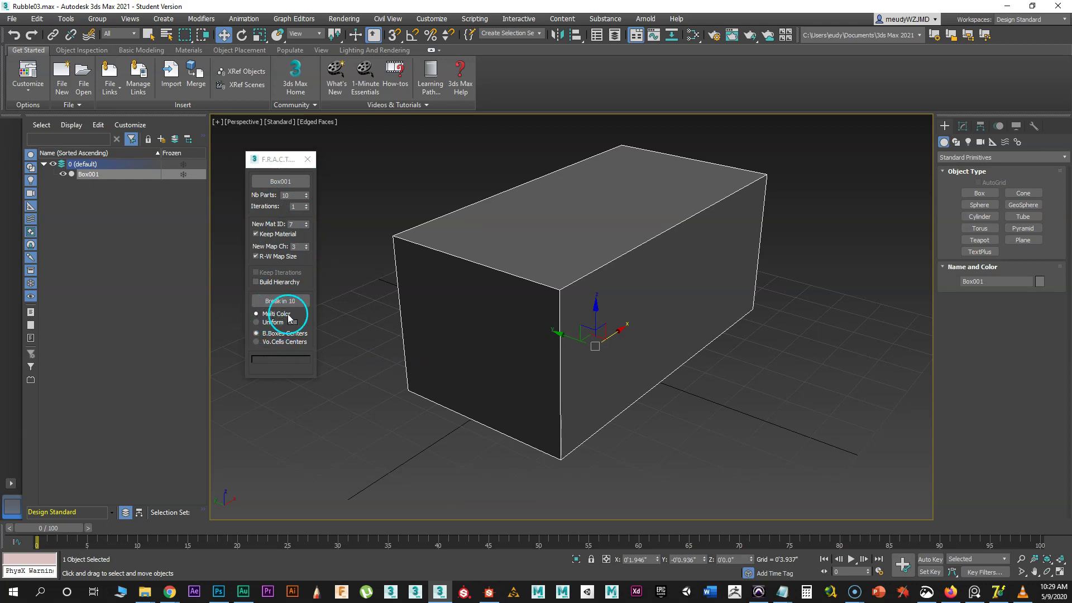
- Fracture the box into 100 pieces with uniform color, using 10 parts and 2 iterations
{"action": "left_click", "coordinate": [256, 322]}
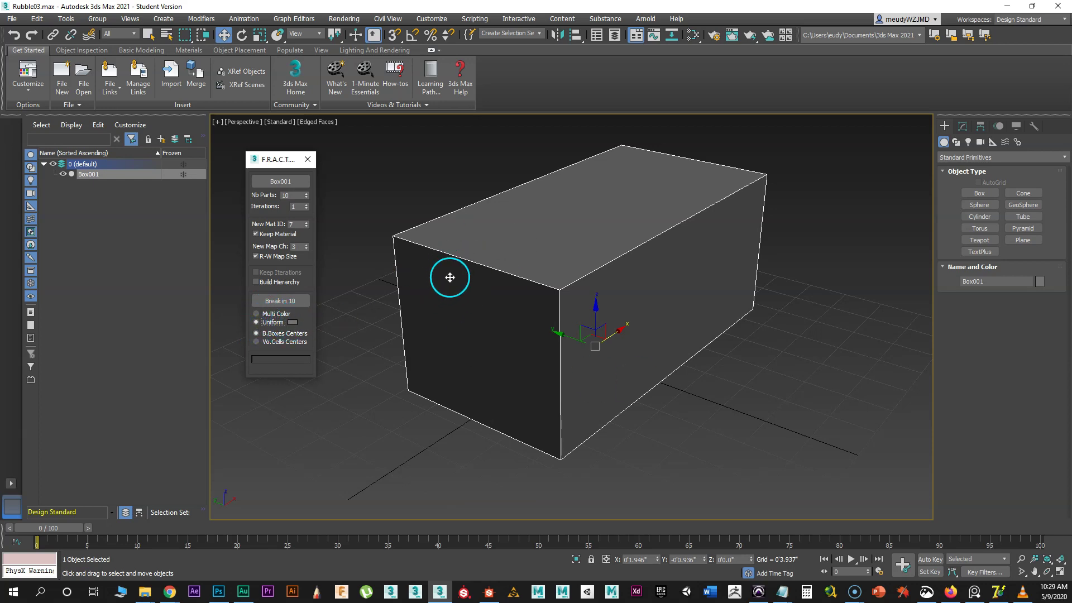
{"action": "key", "text": "F4"}
{"action": "key", "text": "F4"}
{"action": "key", "text": "F4"}
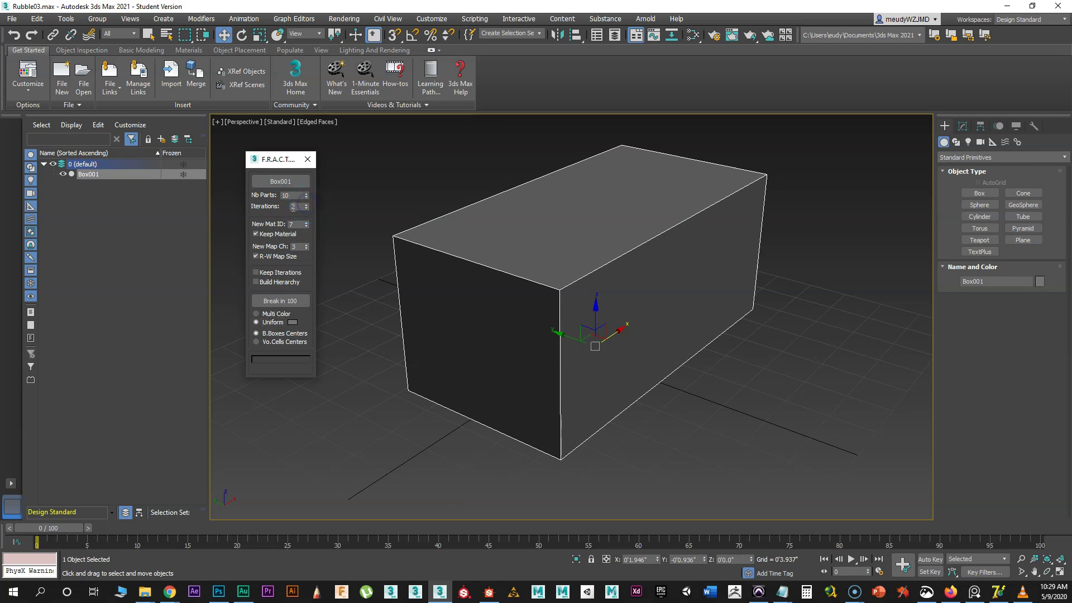
{"action": "left_click", "coordinate": [297, 300]}
{"action": "left_click", "coordinate": [275, 302]}
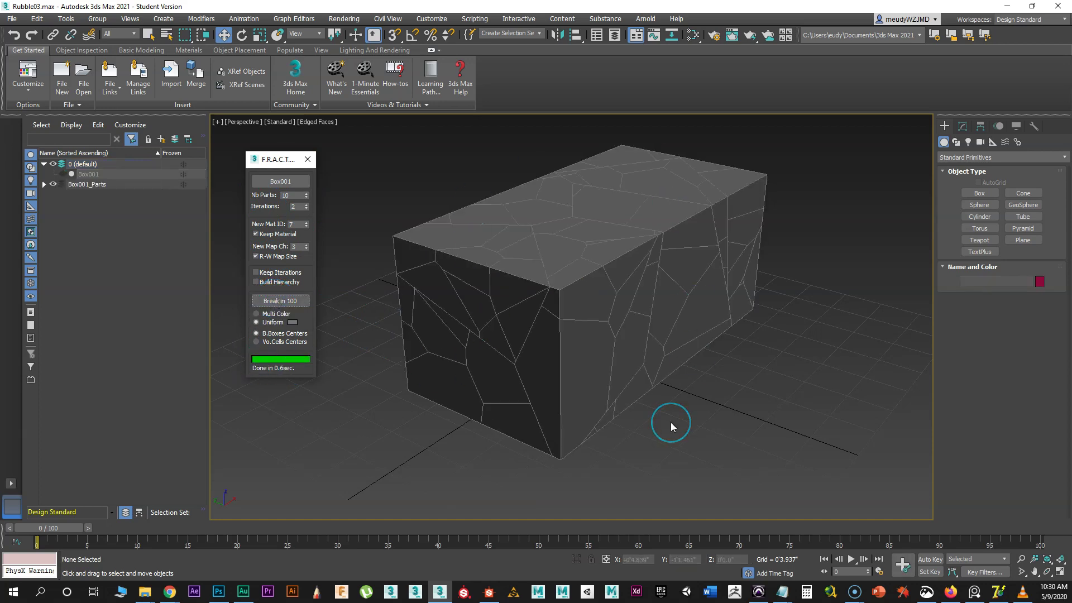
- Move the fracture script dialog out of the viewport so the broken box is unobstructed
{"action": "middle_click_drag", "start_coordinate": [630, 414], "coordinate": [633, 390]}
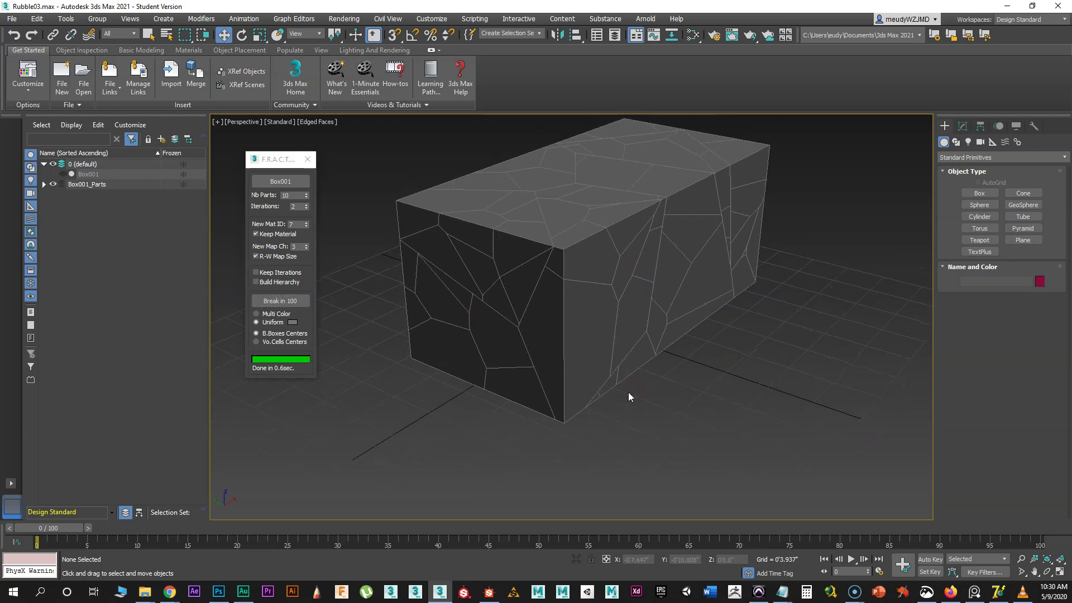
{"action": "middle_click_drag", "start_coordinate": [572, 362], "coordinate": [584, 411]}
{"action": "left_click_drag", "start_coordinate": [277, 161], "coordinate": [78, 251]}
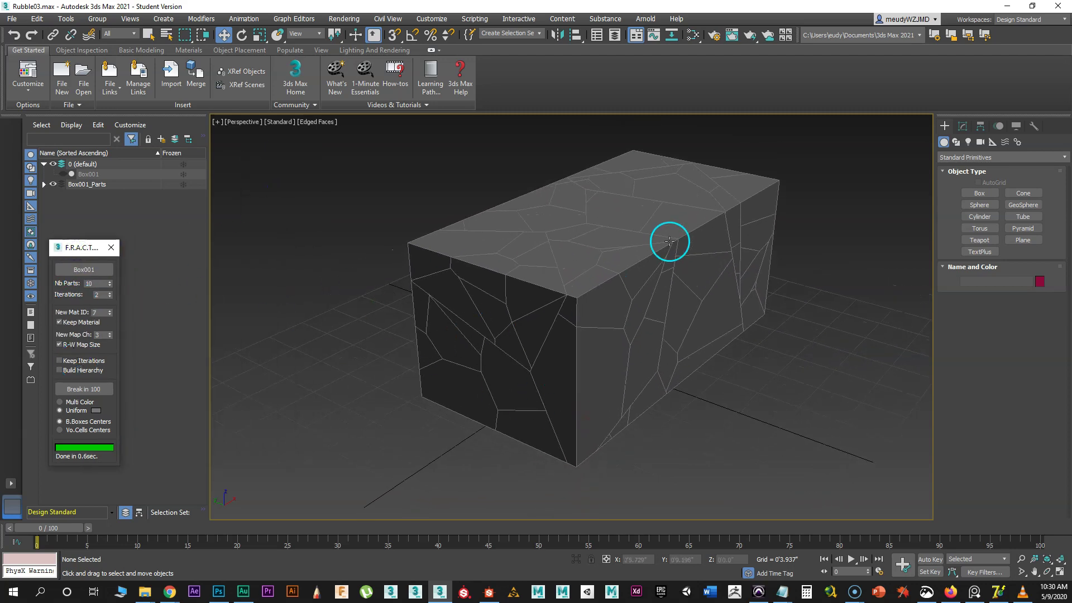
- Show the MassFX Toolbar and dock it alongside the main toolbar
{"action": "scroll", "coordinate": [592, 242], "scroll_direction": "down", "scroll_amount": 3}
{"action": "middle_click_drag", "start_coordinate": [592, 241], "coordinate": [587, 269]}
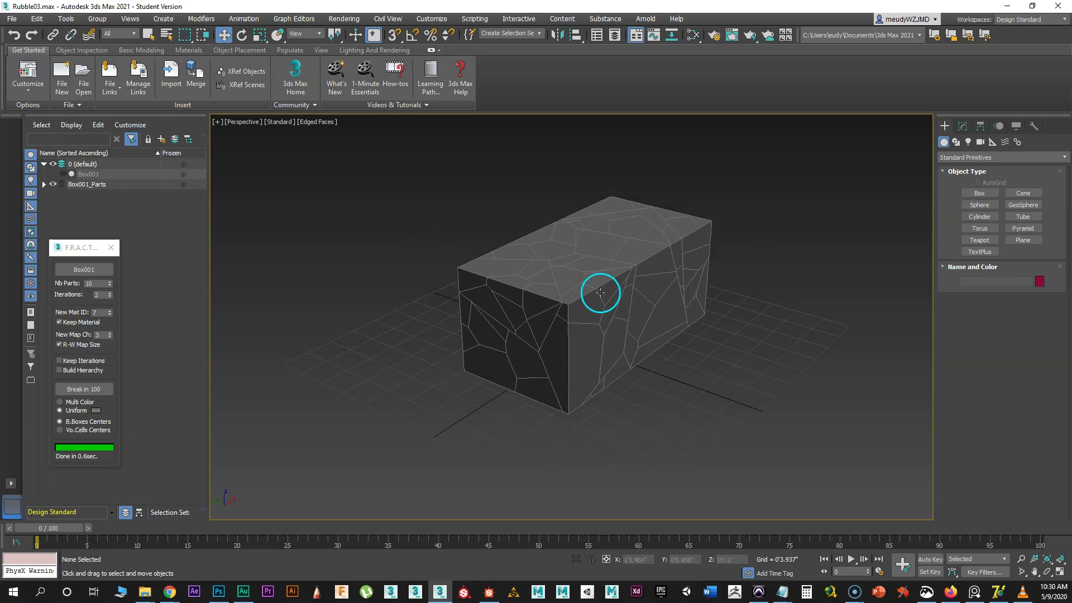
{"action": "scroll", "coordinate": [594, 289], "scroll_direction": "up", "scroll_amount": 3}
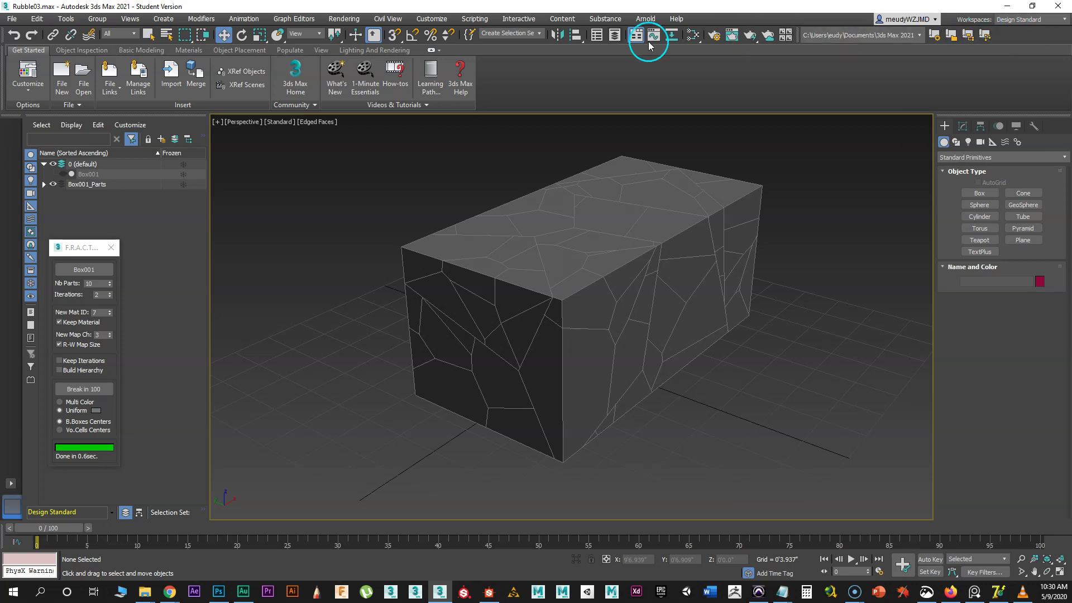
{"action": "right_click", "coordinate": [1014, 35]}
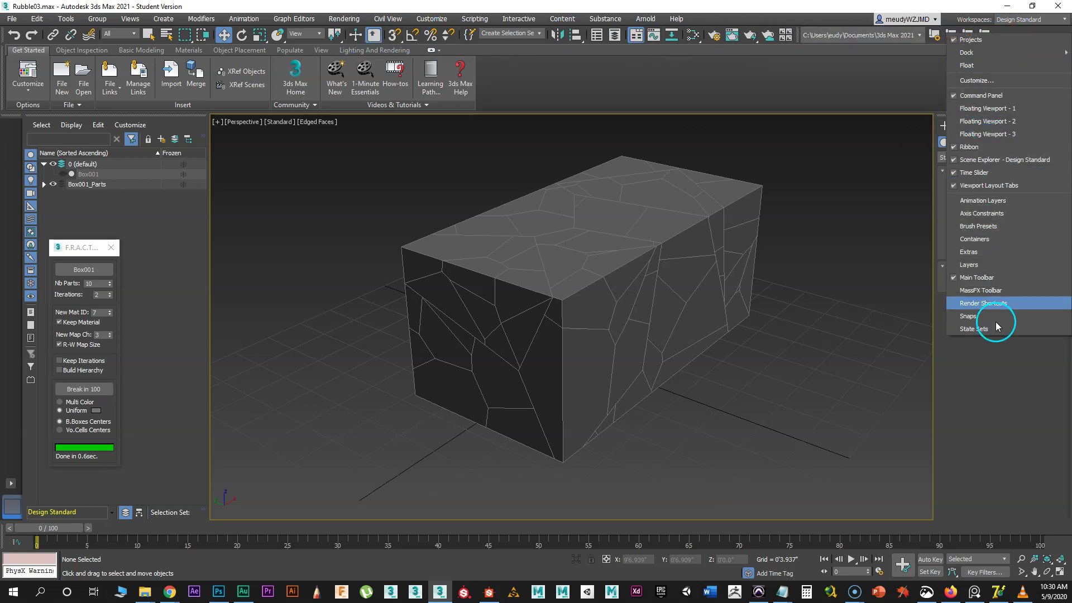
{"action": "left_click", "coordinate": [976, 293]}
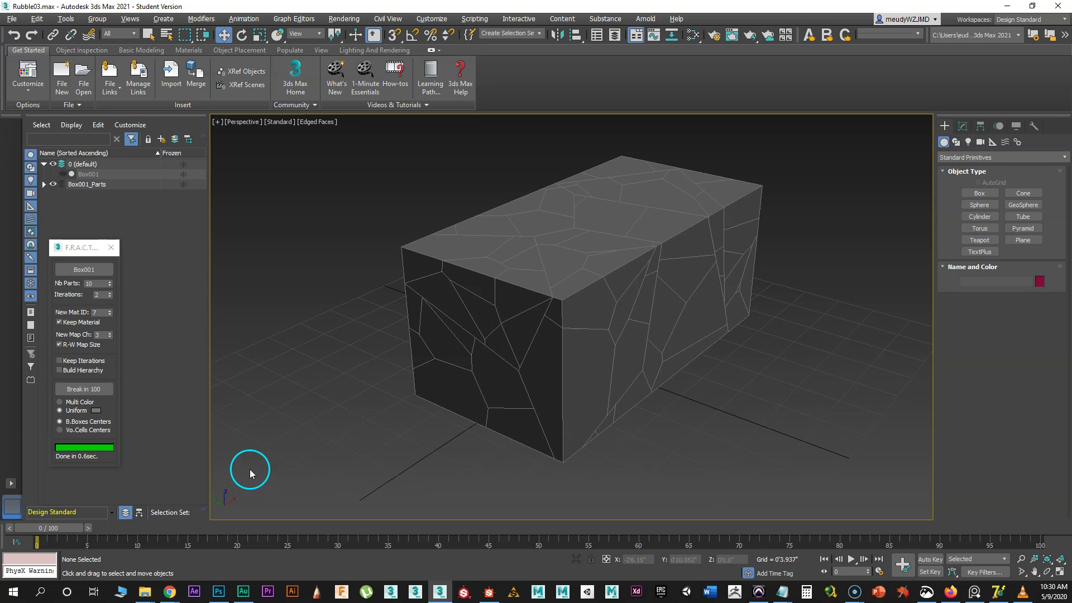
{"action": "left_click_drag", "start_coordinate": [388, 172], "coordinate": [825, 38]}
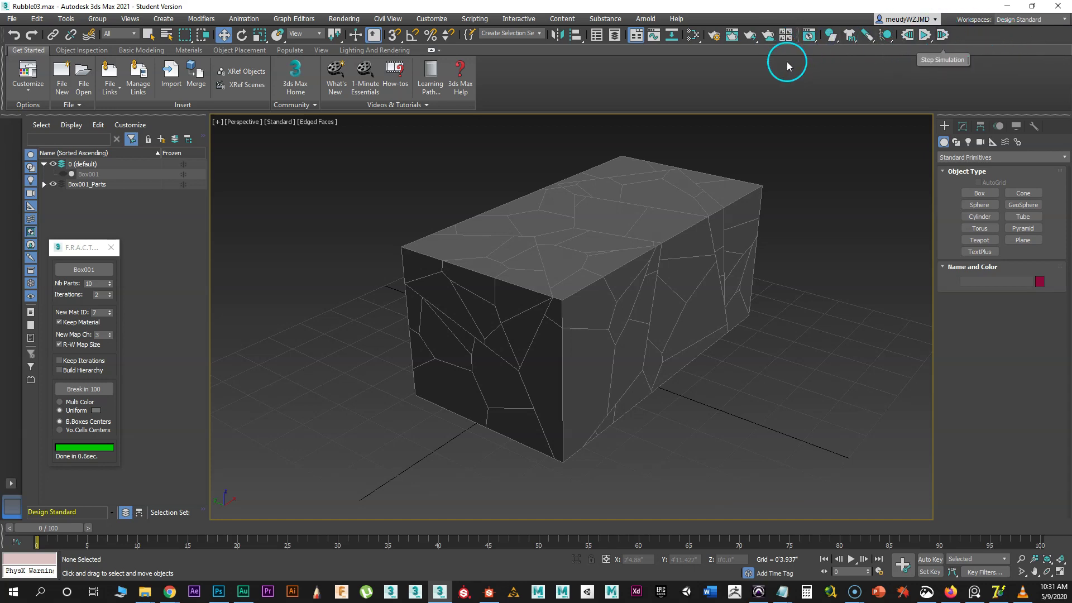
- Float the MassFX toolbar over the viewport and set all 100 box pieces as dynamic rigid bodies
{"action": "left_click_drag", "start_coordinate": [798, 38], "coordinate": [246, 164]}
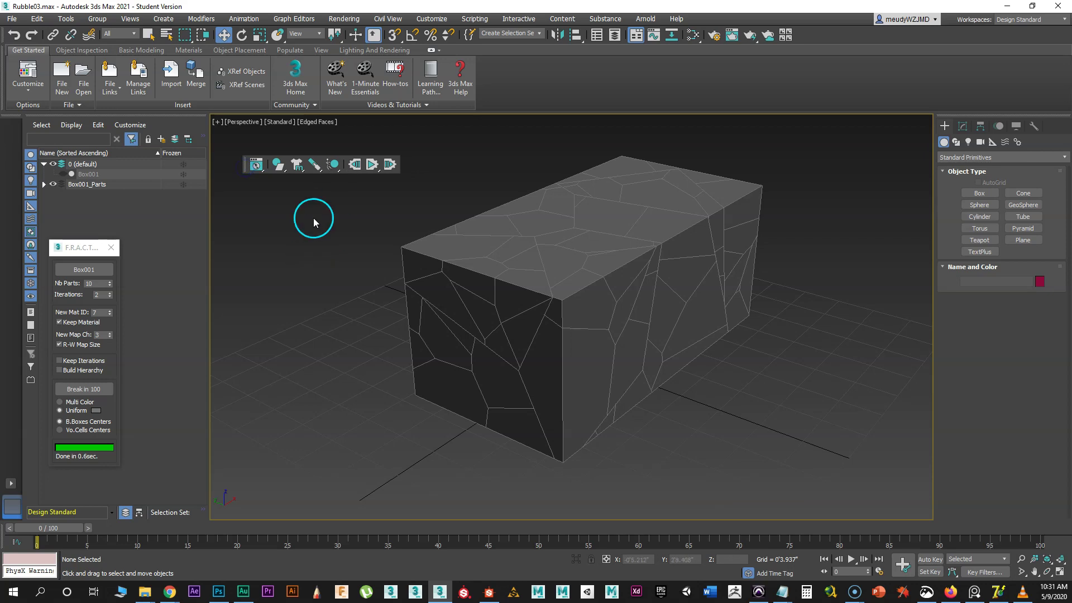
{"action": "middle_click_drag", "start_coordinate": [445, 242], "coordinate": [472, 260]}
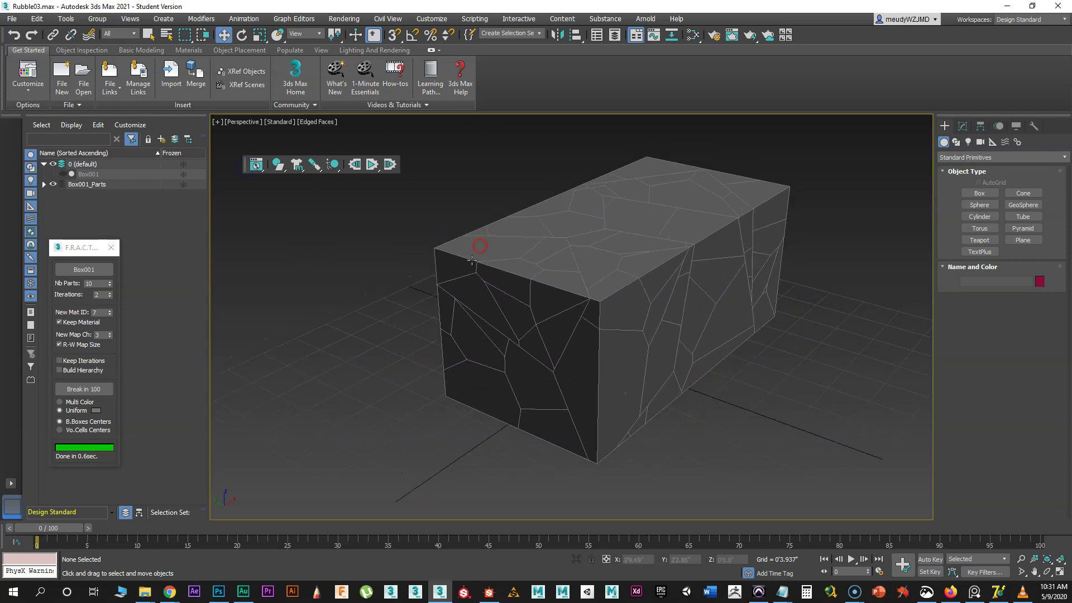
{"action": "scroll", "coordinate": [448, 255], "scroll_direction": "down", "scroll_amount": 2}
{"action": "scroll", "coordinate": [448, 256], "scroll_direction": "down", "scroll_amount": 2}
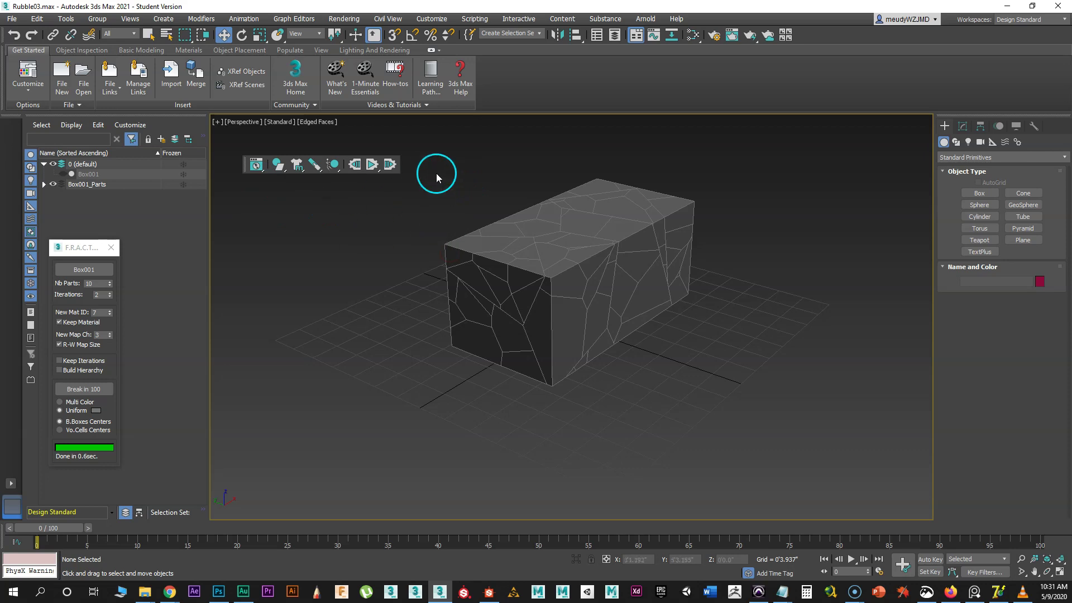
{"action": "left_click_drag", "start_coordinate": [421, 148], "coordinate": [746, 400]}
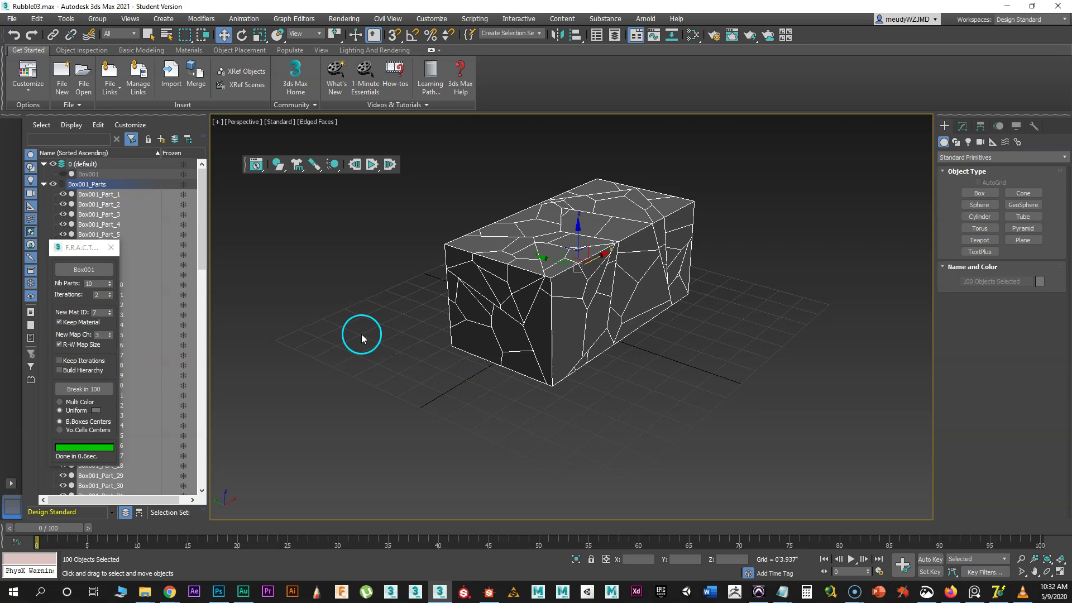
{"action": "left_click", "coordinate": [283, 173]}
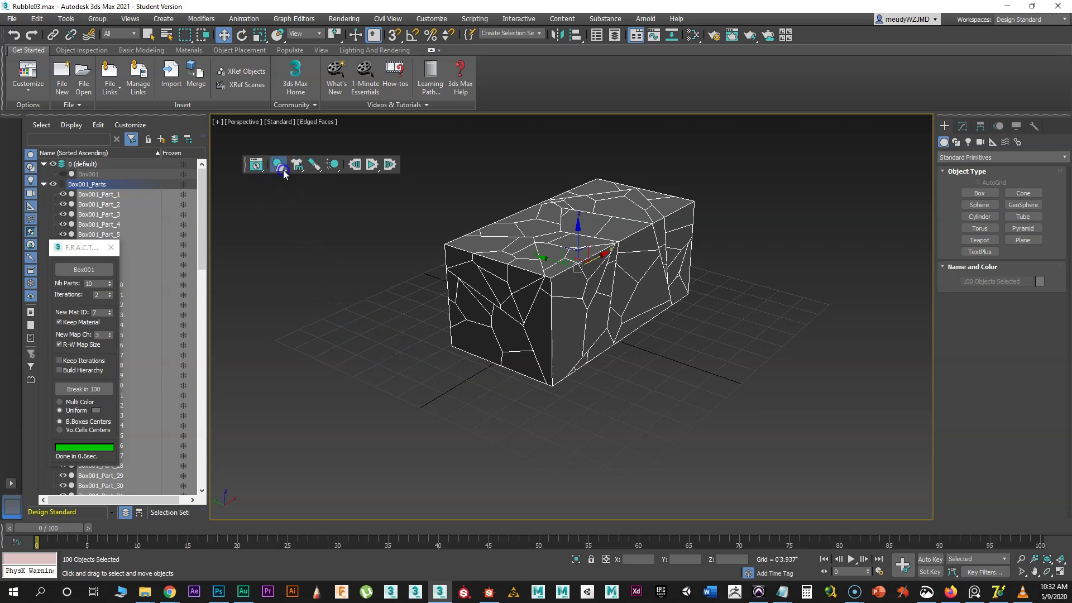
{"action": "left_click_drag", "start_coordinate": [284, 174], "coordinate": [197, 185]}
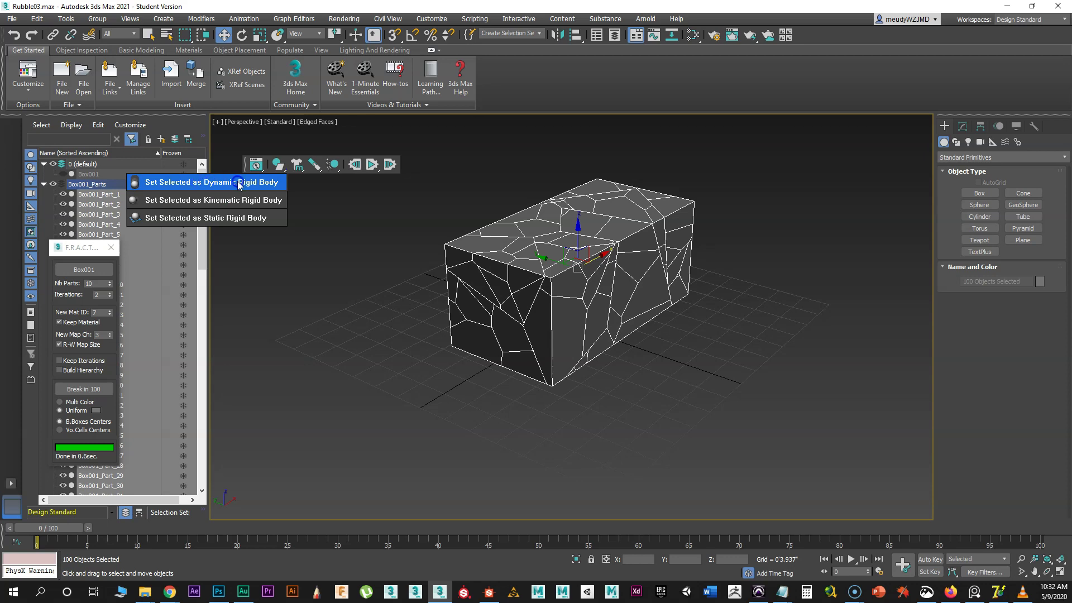
{"action": "left_click_drag", "start_coordinate": [241, 185], "coordinate": [240, 183]}
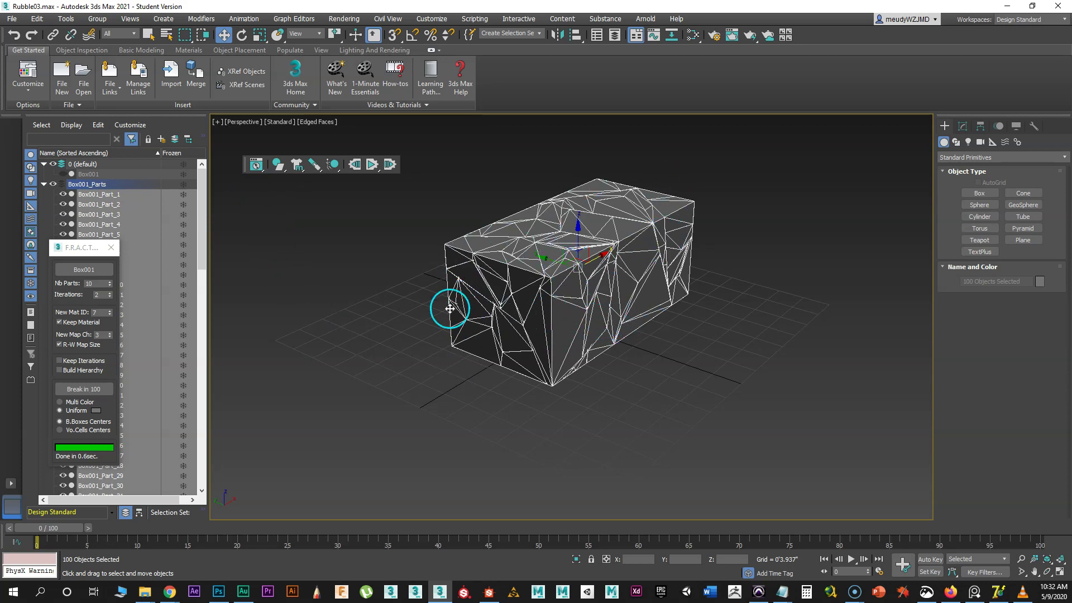
- Test the MassFX simulation on the pieces sitting on the ground and reset it to the start
{"action": "left_click", "coordinate": [372, 165]}
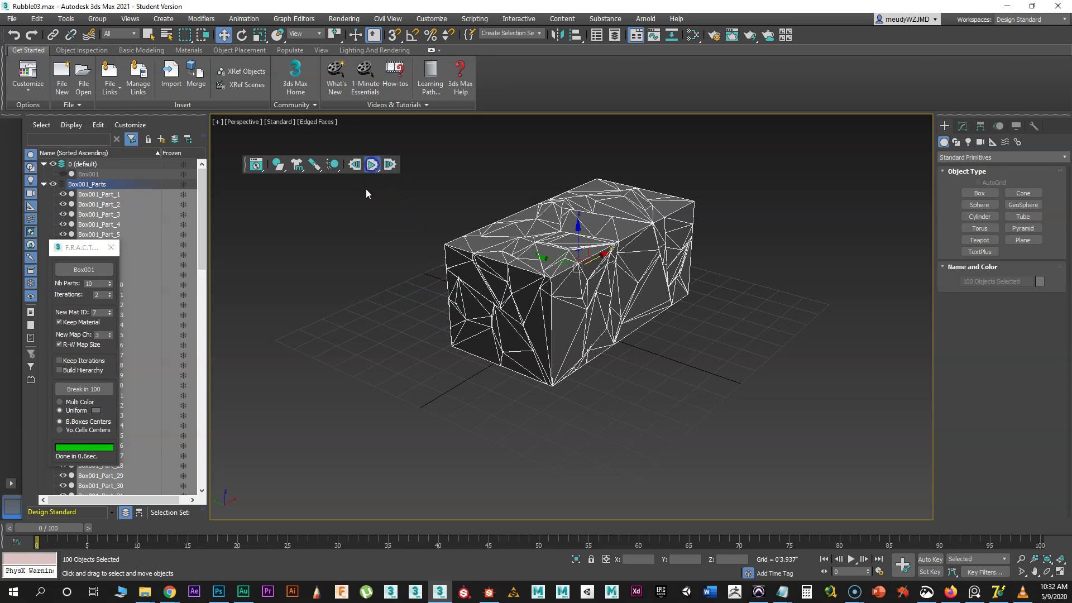
{"action": "left_click", "coordinate": [328, 250]}
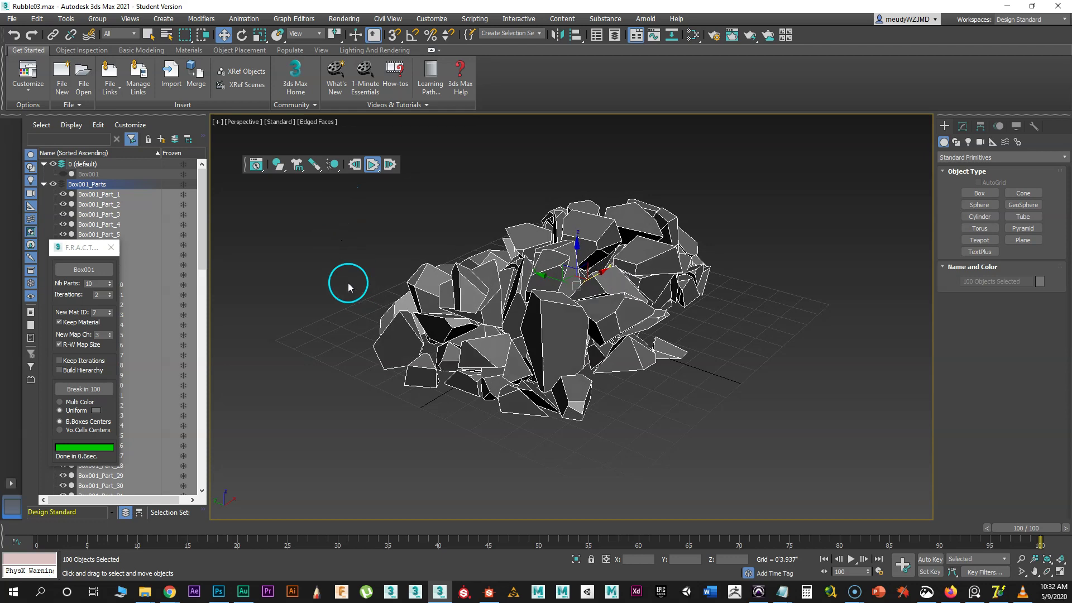
{"action": "left_click", "coordinate": [372, 165]}
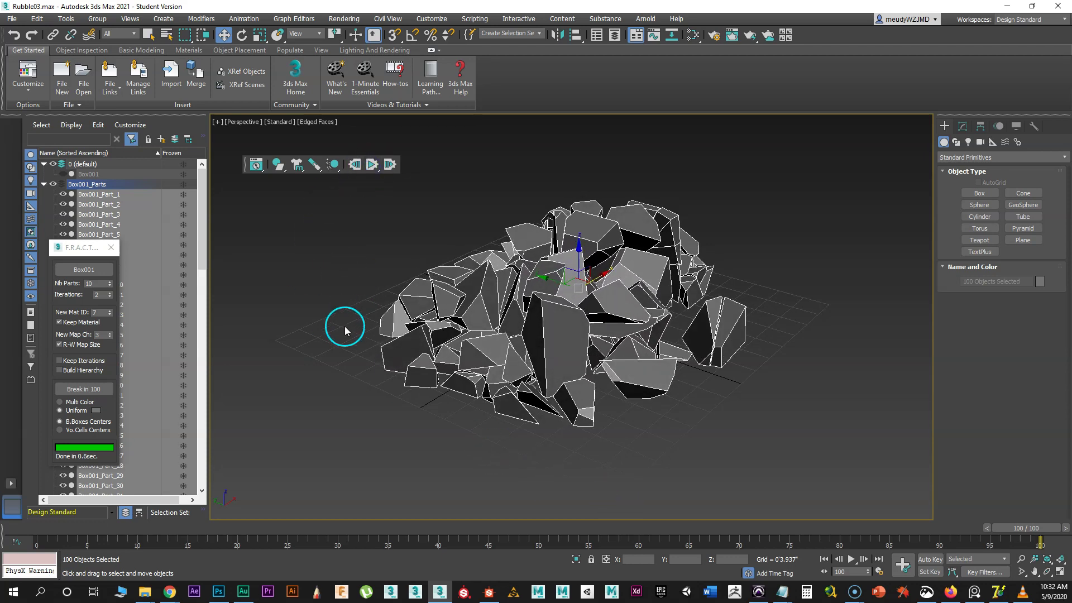
{"action": "left_click", "coordinate": [358, 166]}
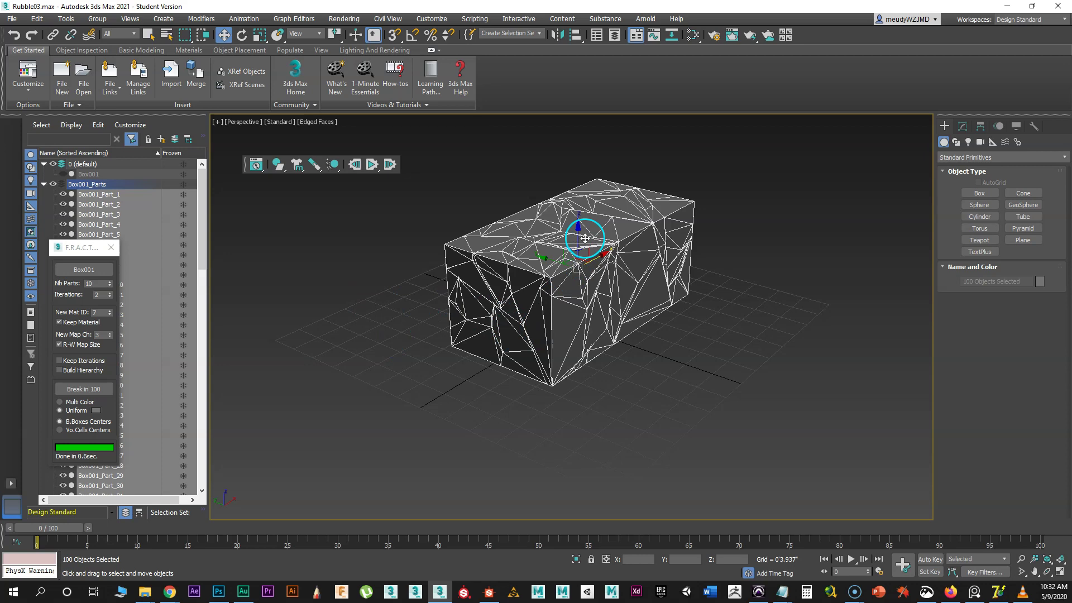
- Raise the selected pieces above the ground grid and check the ground collision settings in MassFX Tools
{"action": "left_click_drag", "start_coordinate": [581, 239], "coordinate": [558, 166]}
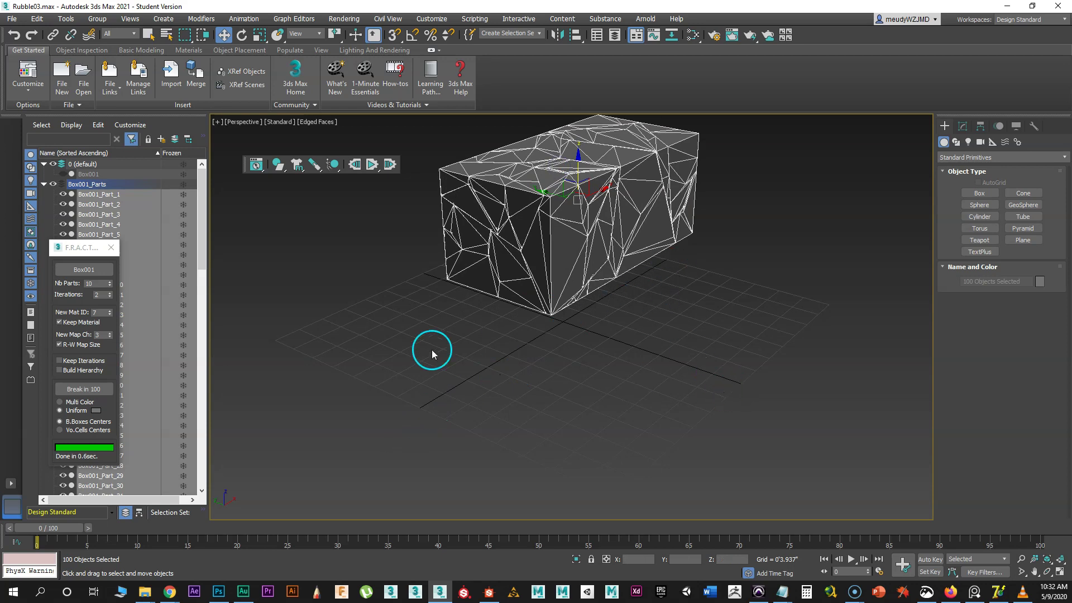
{"action": "left_click", "coordinate": [257, 165]}
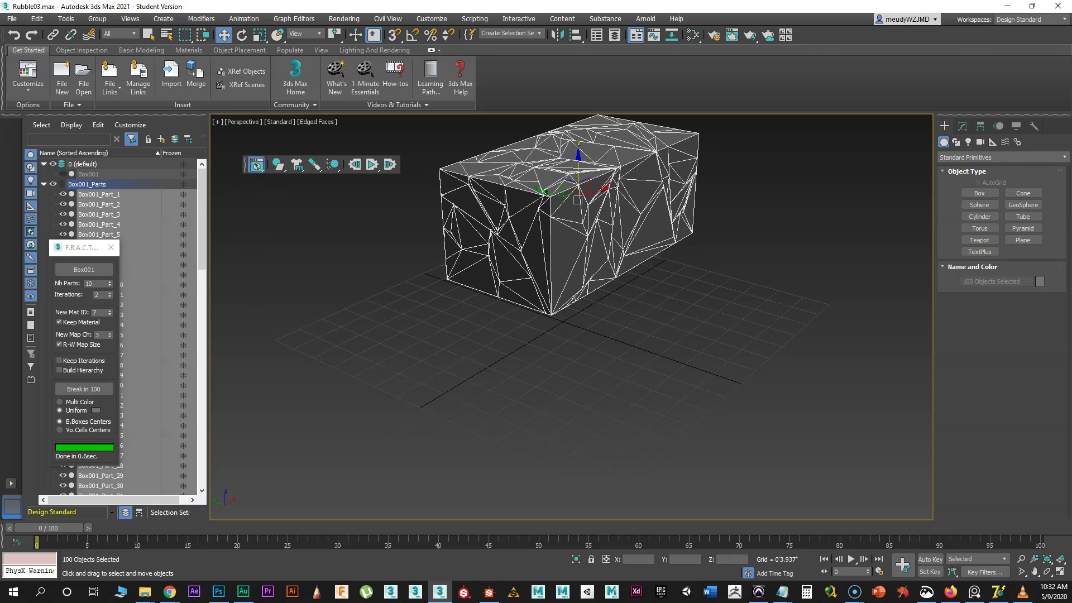
{"action": "left_click_drag", "start_coordinate": [206, 139], "coordinate": [282, 210]}
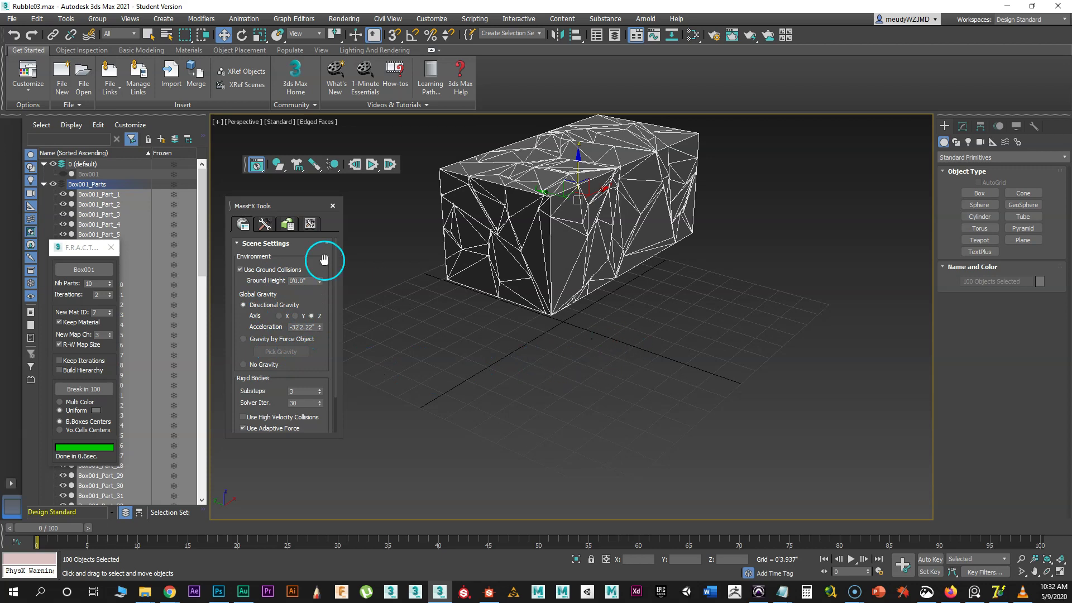
{"action": "left_click", "coordinate": [333, 206]}
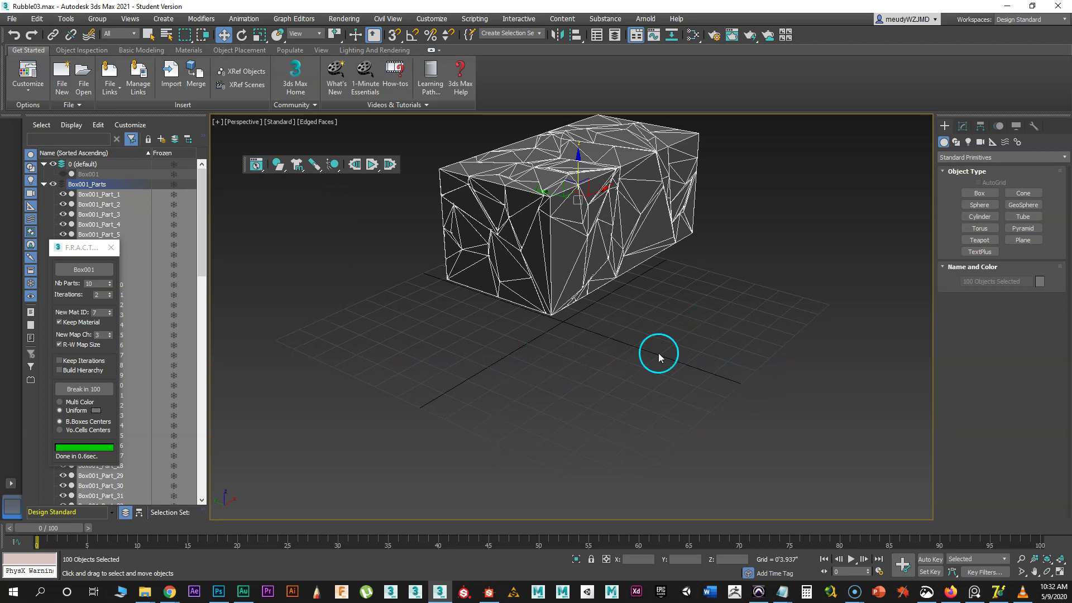
- Run the MassFX simulation on the raised pieces up to frame 100 and stop it
{"action": "left_click", "coordinate": [371, 166]}
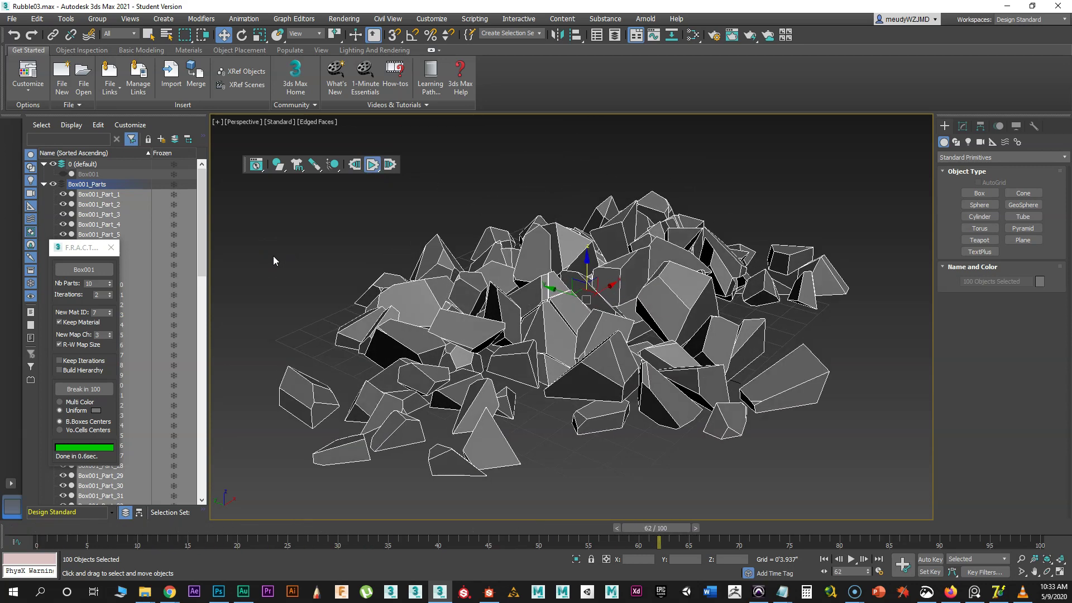
{"action": "left_click", "coordinate": [270, 254]}
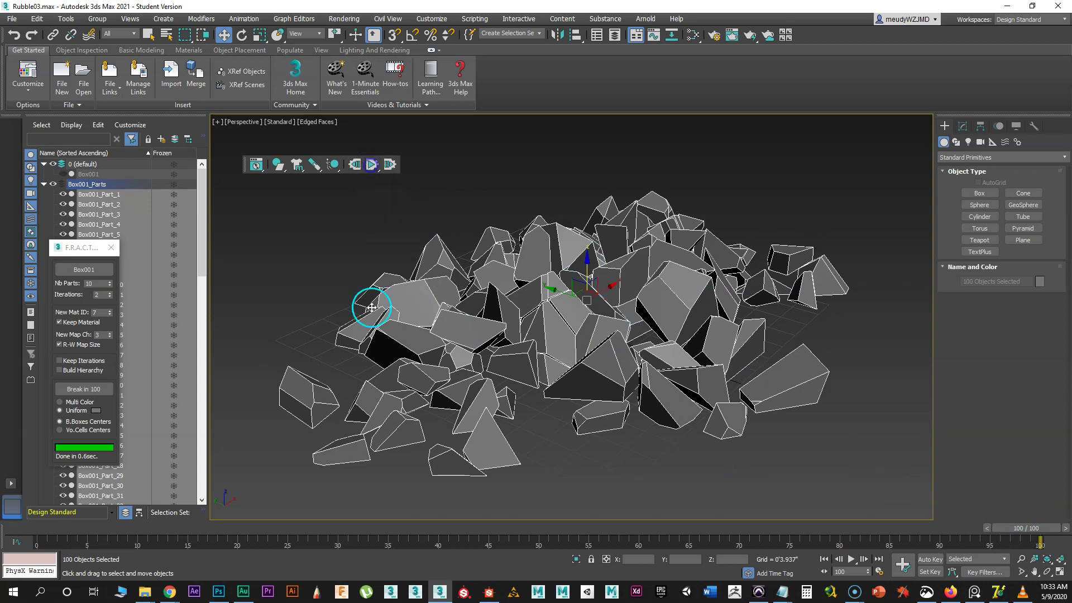
{"action": "scroll", "coordinate": [352, 274], "scroll_direction": "down", "scroll_amount": 6}
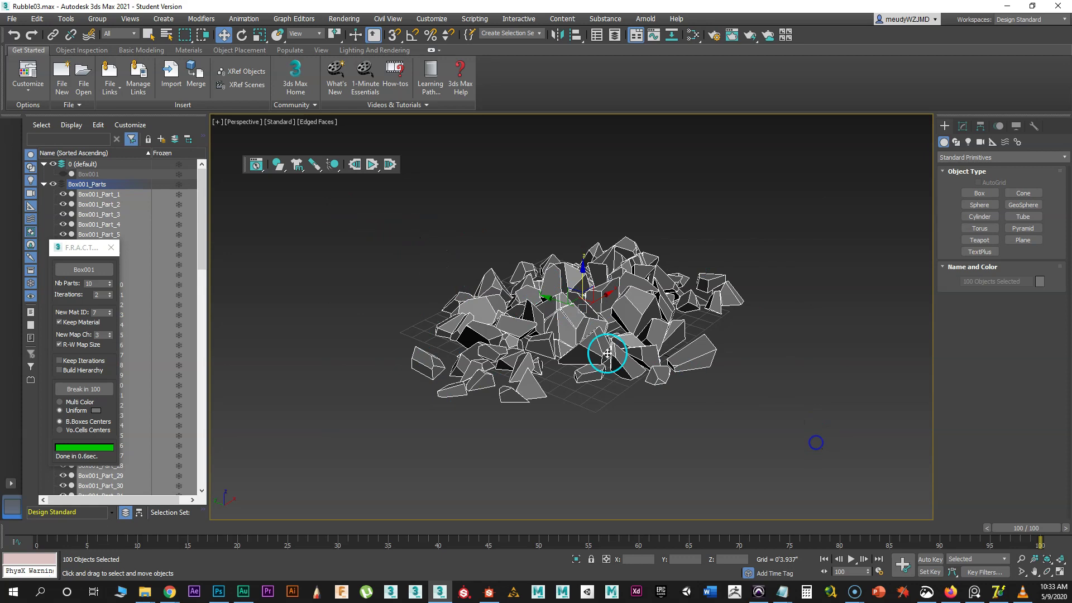
- Take a single Snapshot of the collapsed pieces using the Mesh clone method
{"action": "left_click", "coordinate": [62, 20]}
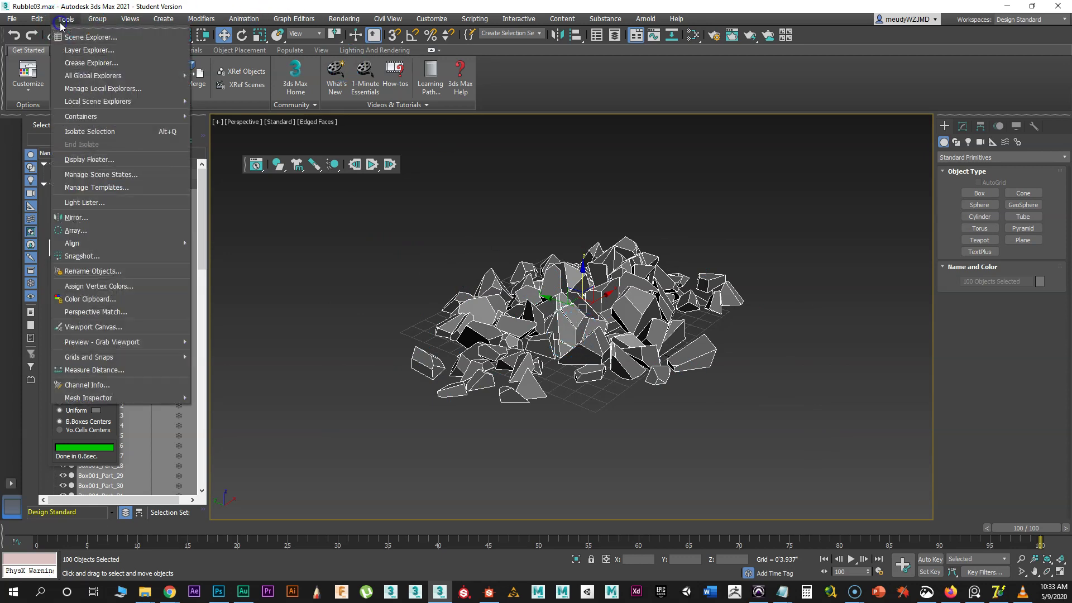
{"action": "left_click", "coordinate": [95, 256]}
{"action": "left_click_drag", "start_coordinate": [501, 214], "coordinate": [819, 133]}
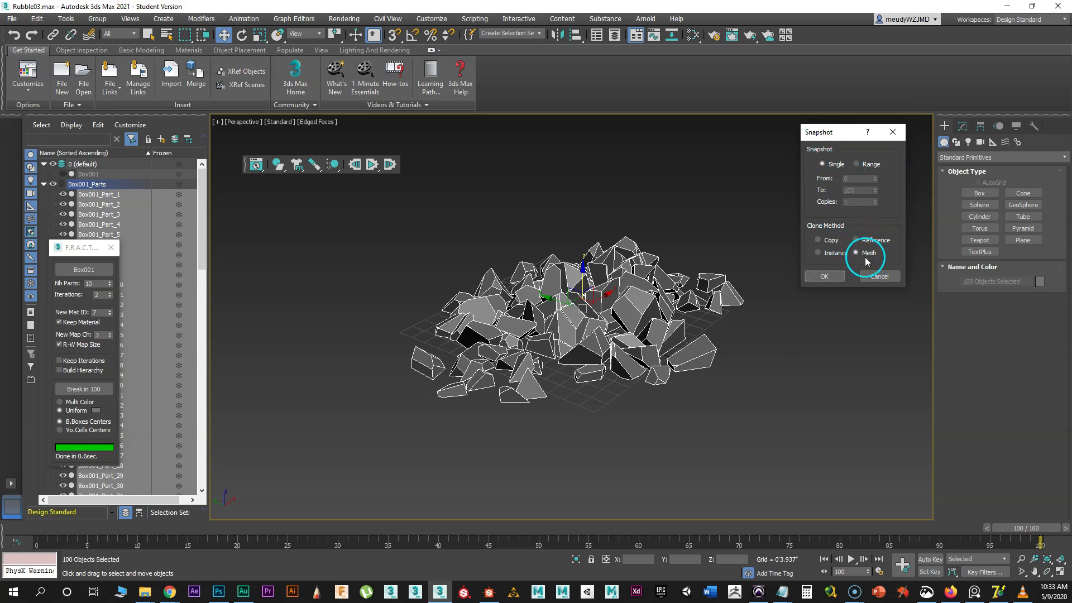
{"action": "left_click", "coordinate": [831, 278]}
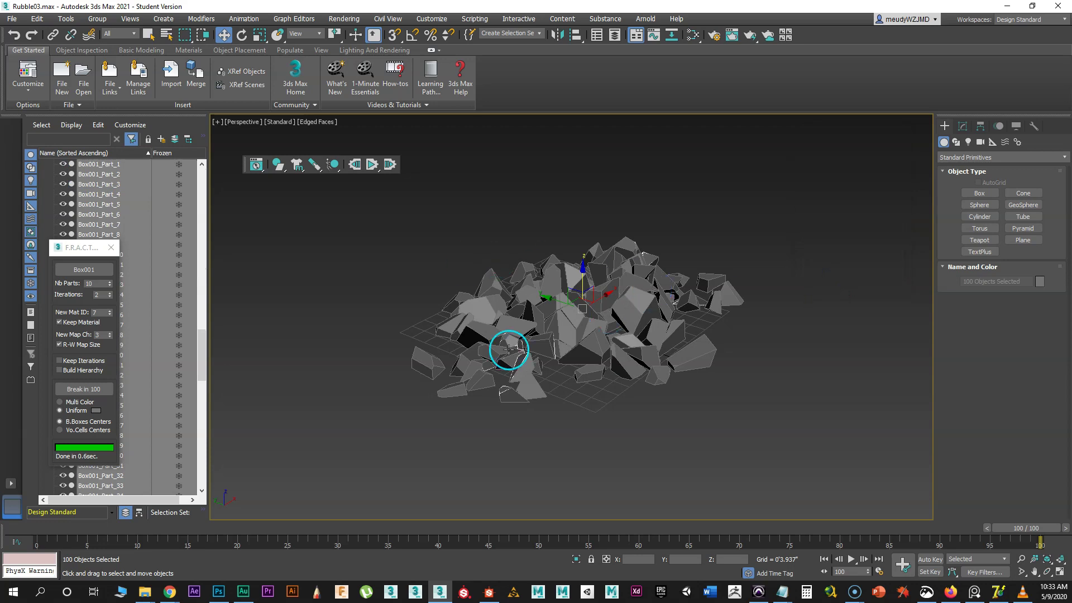
- Reset the MassFX simulation and move the fracture script dialog away from the scene object list
{"action": "left_click", "coordinate": [356, 165]}
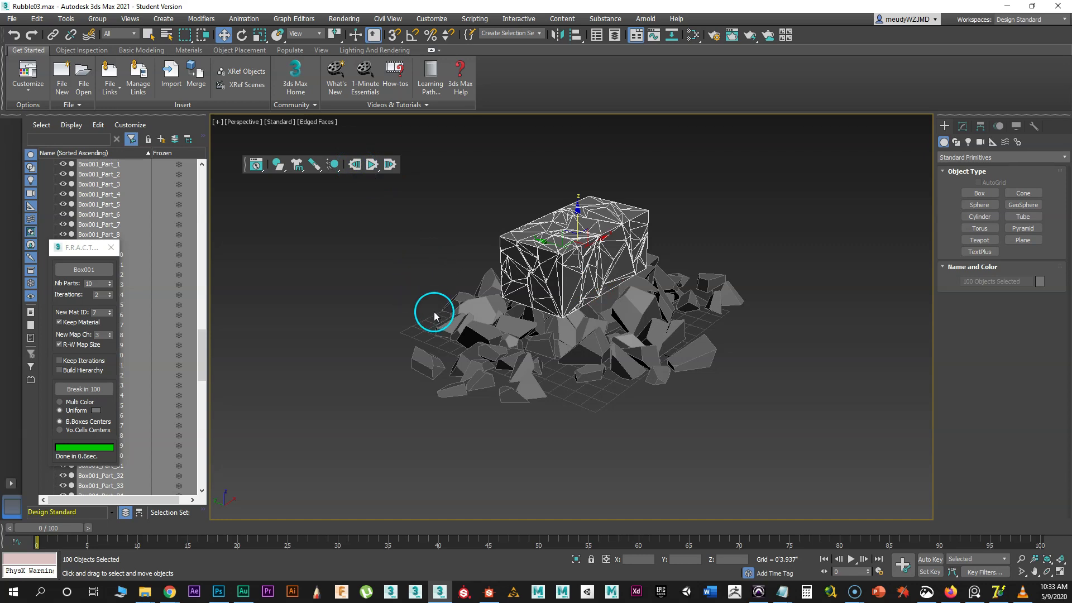
{"action": "mouse_move", "coordinate": [553, 371]}
{"action": "middle_mouse_down", "text": "alt"}
{"action": "mouse_move", "coordinate": [562, 353]}
{"action": "mouse_move", "coordinate": [648, 369]}
{"action": "mouse_move", "coordinate": [732, 357]}
{"action": "mouse_move", "coordinate": [749, 333]}
{"action": "mouse_move", "coordinate": [651, 363]}
{"action": "mouse_move", "coordinate": [540, 369]}
{"action": "middle_mouse_up", "text": "alt"}
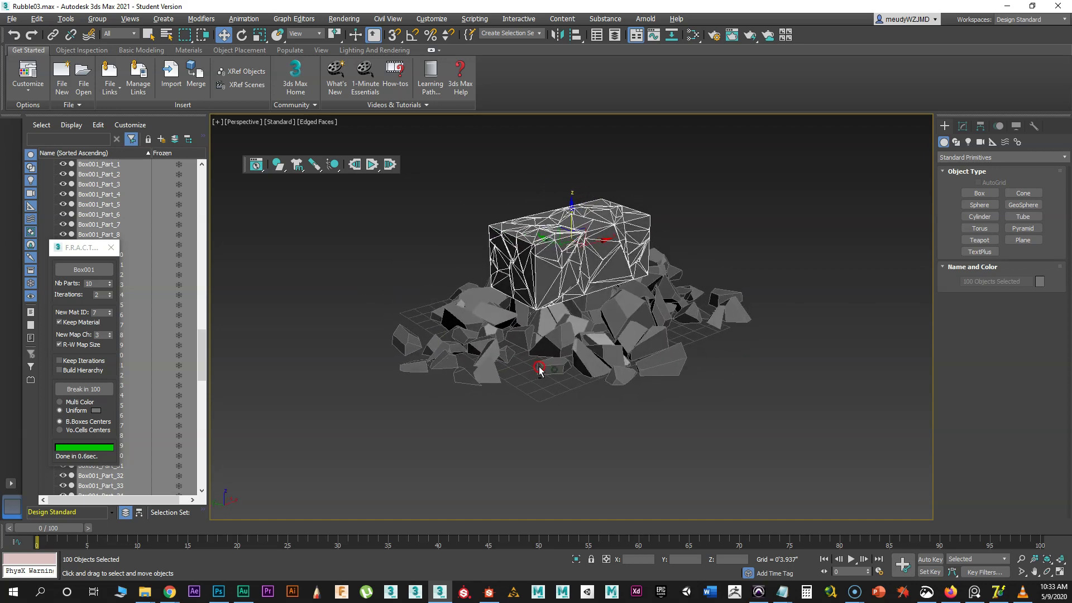
{"action": "left_click_drag", "start_coordinate": [81, 247], "coordinate": [853, 185]}
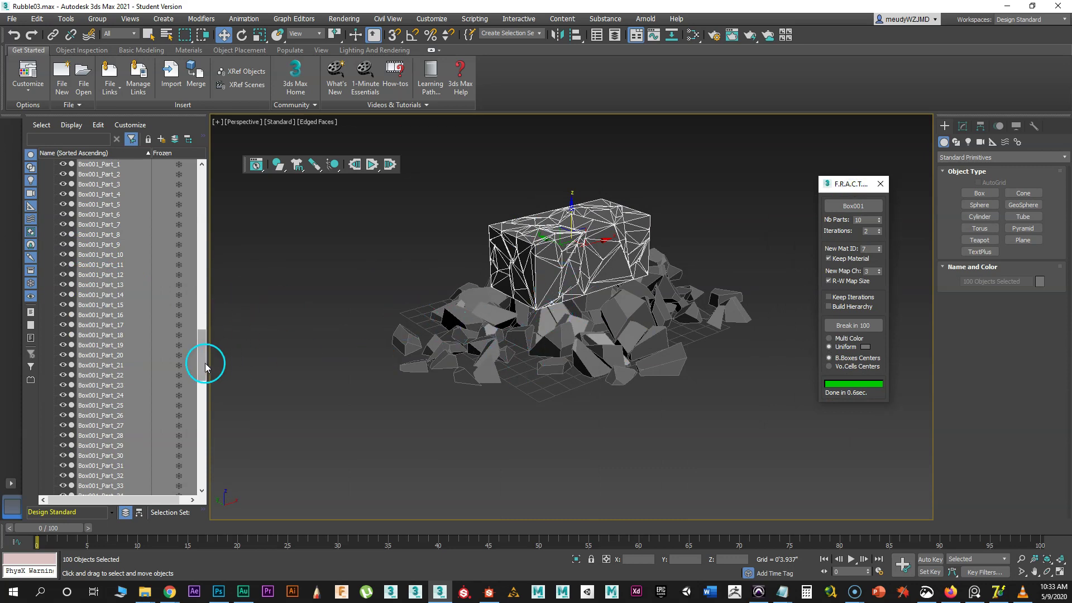
- Briefly show and re-hide Box001, and delete the selected rigid body pieces, keeping the snapshot rubble
{"action": "left_click_drag", "start_coordinate": [206, 361], "coordinate": [212, 184]}
{"action": "left_click", "coordinate": [64, 173]}
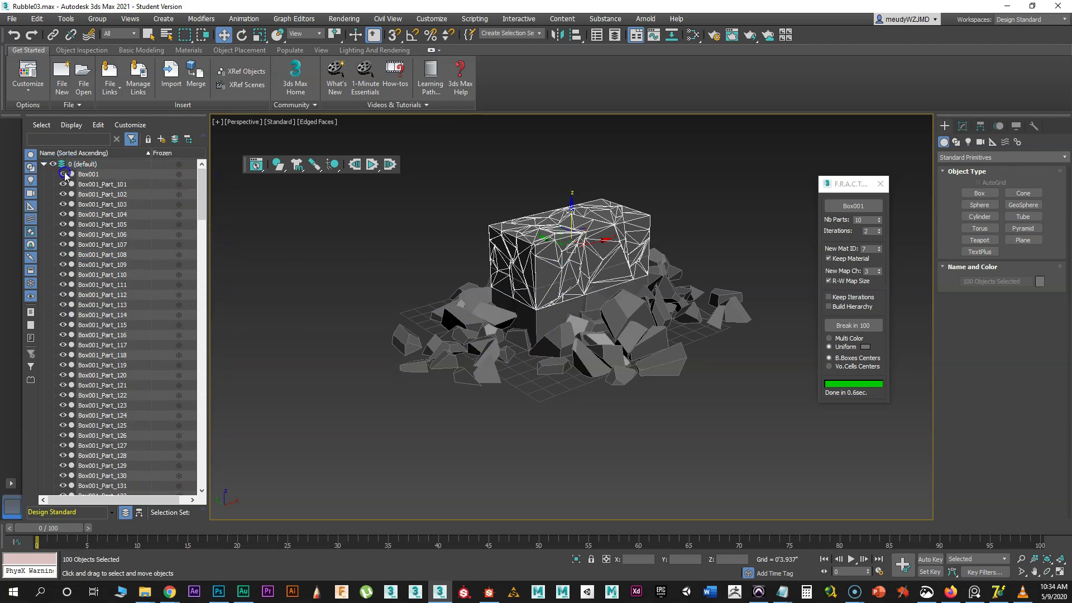
{"action": "left_click", "coordinate": [65, 173]}
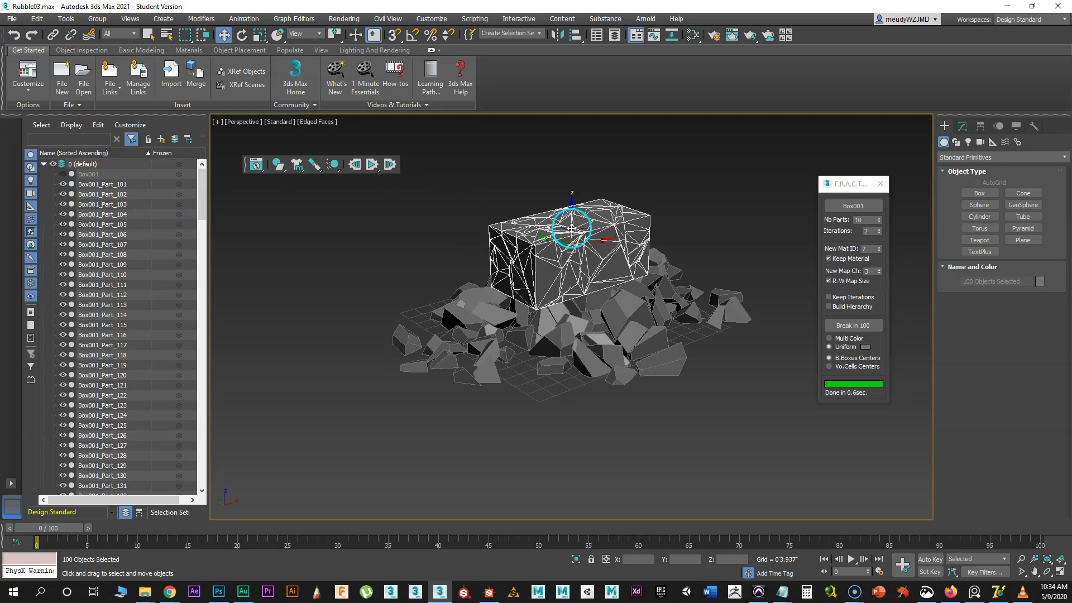
{"action": "mouse_move", "coordinate": [204, 203]}
{"action": "left_mouse_down"}
{"action": "mouse_move", "coordinate": [214, 216]}
{"action": "mouse_move", "coordinate": [212, 198]}
{"action": "left_mouse_up"}
{"action": "key", "text": "Delete"}
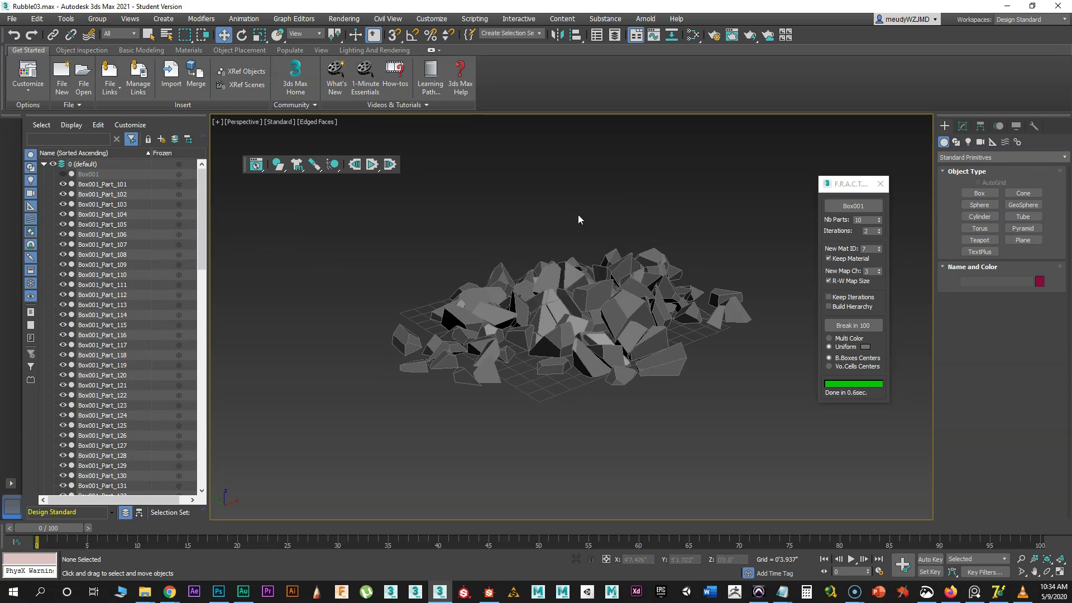
- Select all the rubble pieces and rename them with the base name Big Boulders, numbered from 0 in steps of 1
{"action": "left_click_drag", "start_coordinate": [340, 244], "coordinate": [738, 418]}
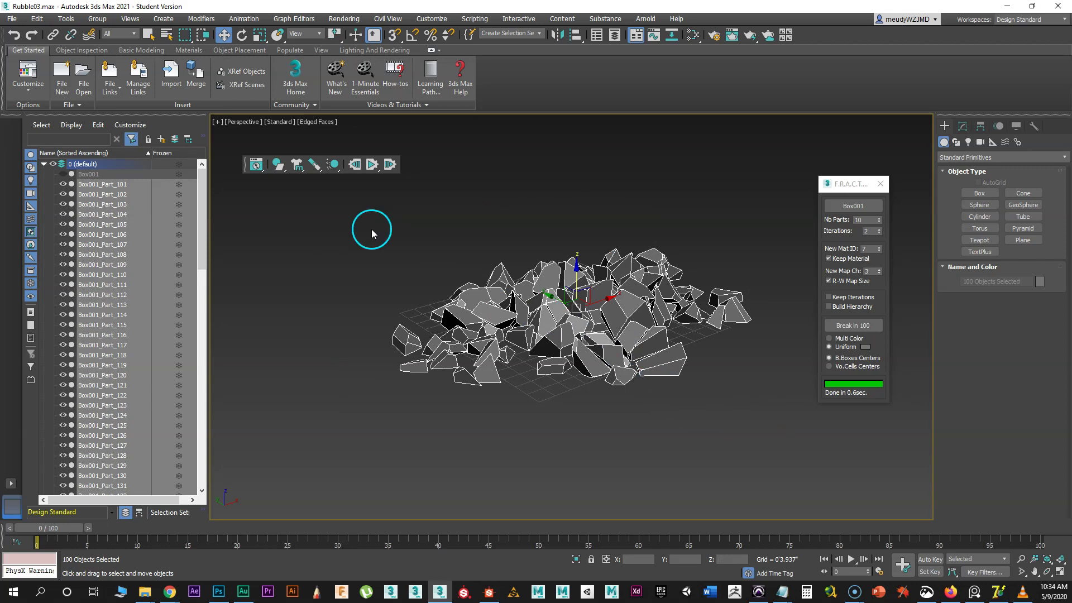
{"action": "left_click", "coordinate": [386, 233]}
{"action": "left_click_drag", "start_coordinate": [313, 248], "coordinate": [776, 418]}
{"action": "left_click", "coordinate": [66, 18]}
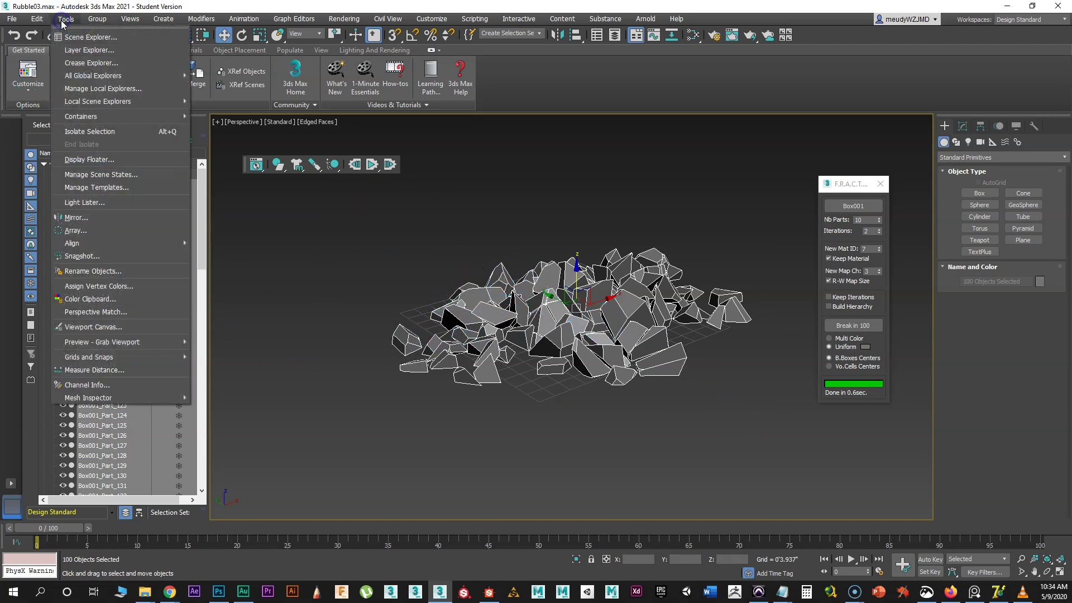
{"action": "left_click", "coordinate": [101, 270]}
{"action": "left_click_drag", "start_coordinate": [516, 205], "coordinate": [719, 84]}
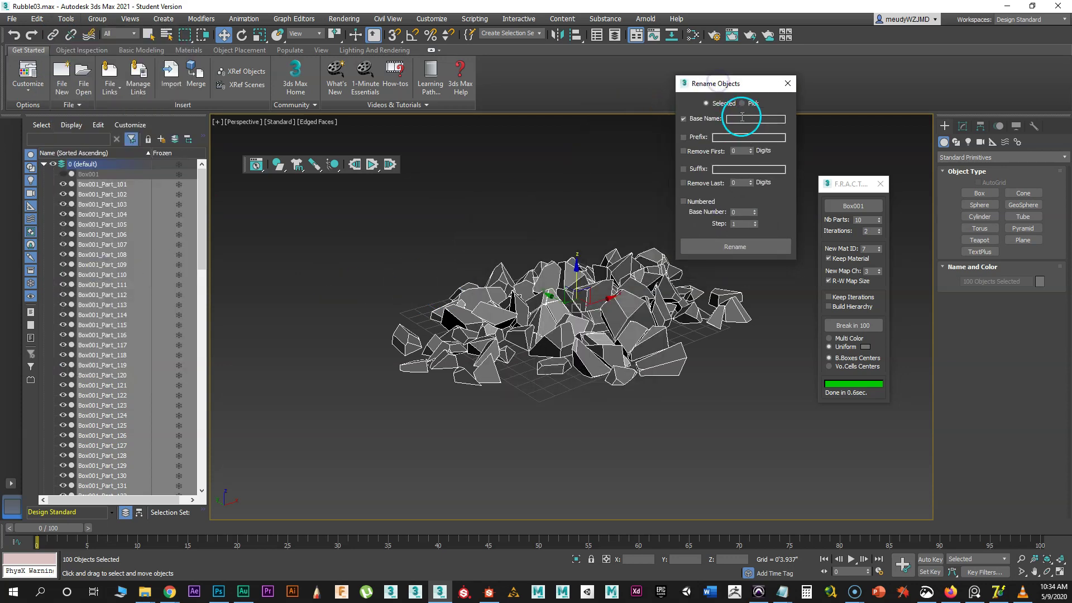
{"action": "left_click", "coordinate": [738, 149]}
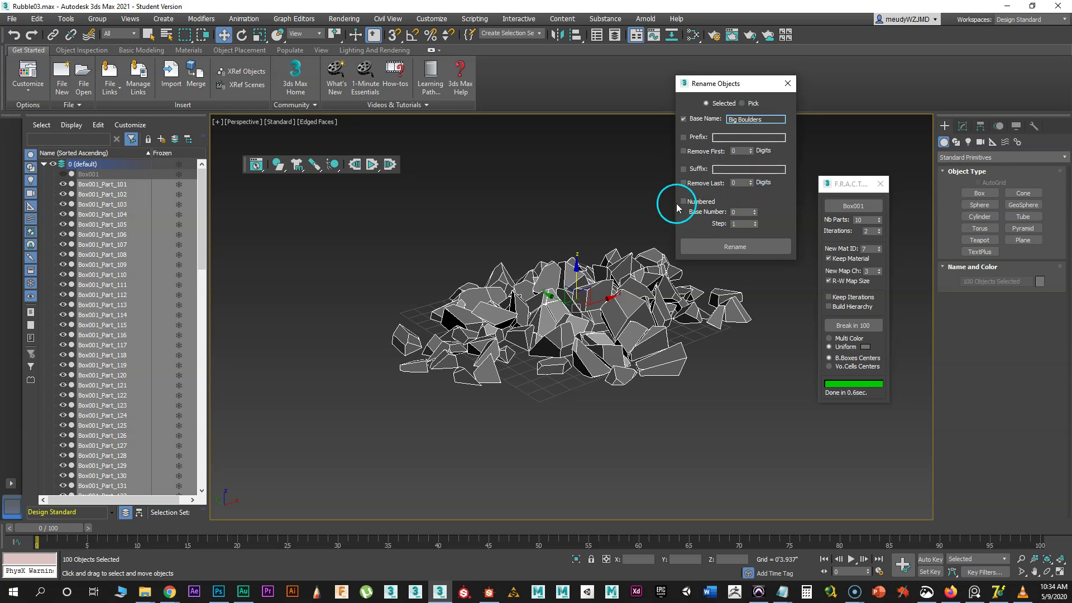
{"action": "left_click", "coordinate": [684, 202]}
{"action": "left_click", "coordinate": [734, 244]}
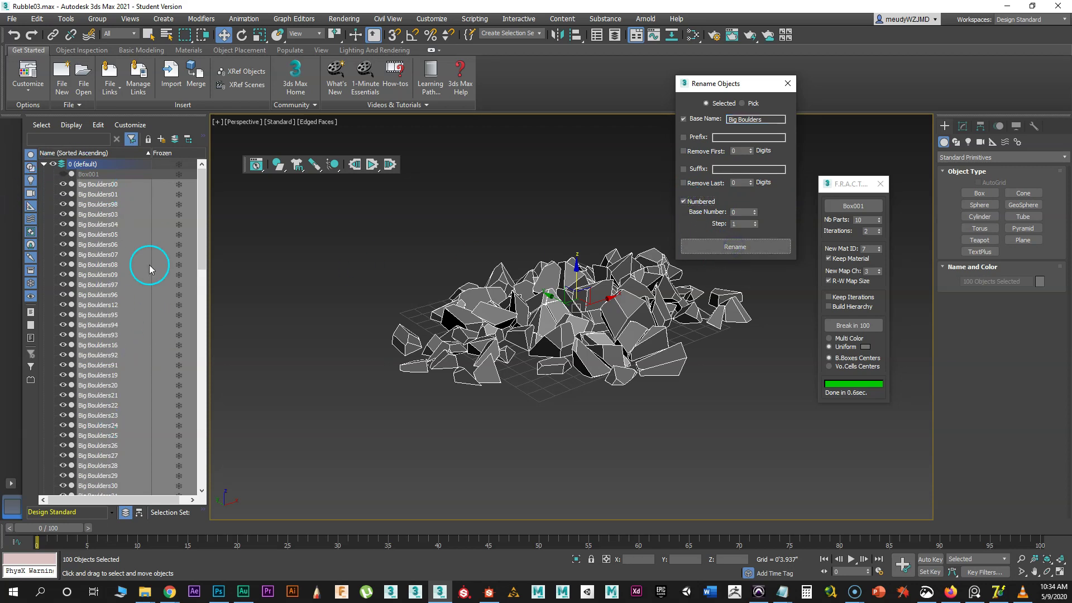
- Move the Rename Objects and fracture script dialogs clear of the rubble and review the renamed pieces
{"action": "left_click_drag", "start_coordinate": [747, 83], "coordinate": [962, 59]}
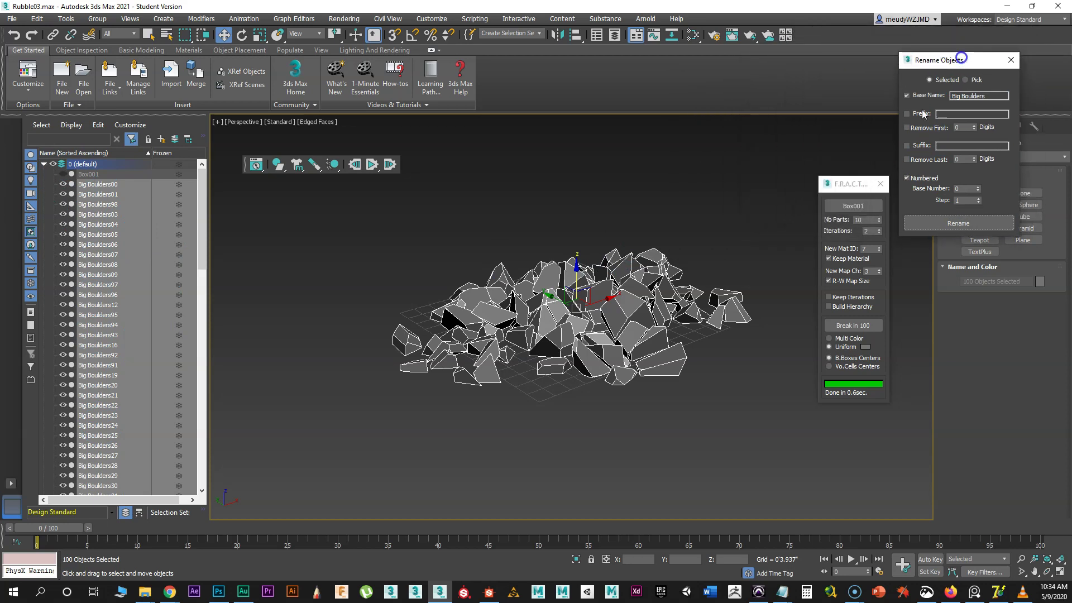
{"action": "left_click_drag", "start_coordinate": [849, 184], "coordinate": [841, 62]}
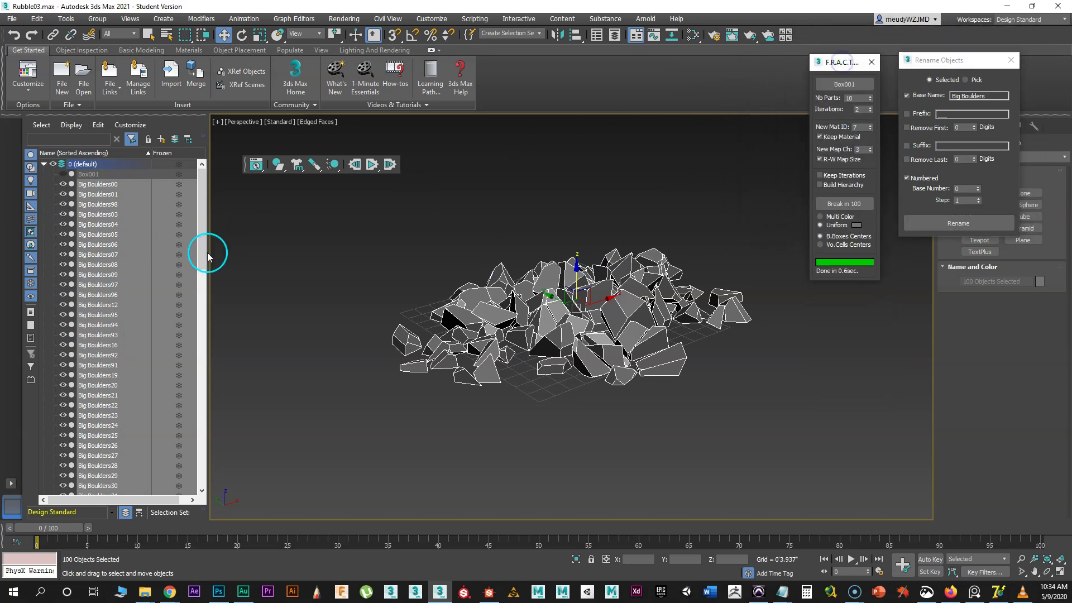
{"action": "left_click_drag", "start_coordinate": [206, 258], "coordinate": [204, 232]}
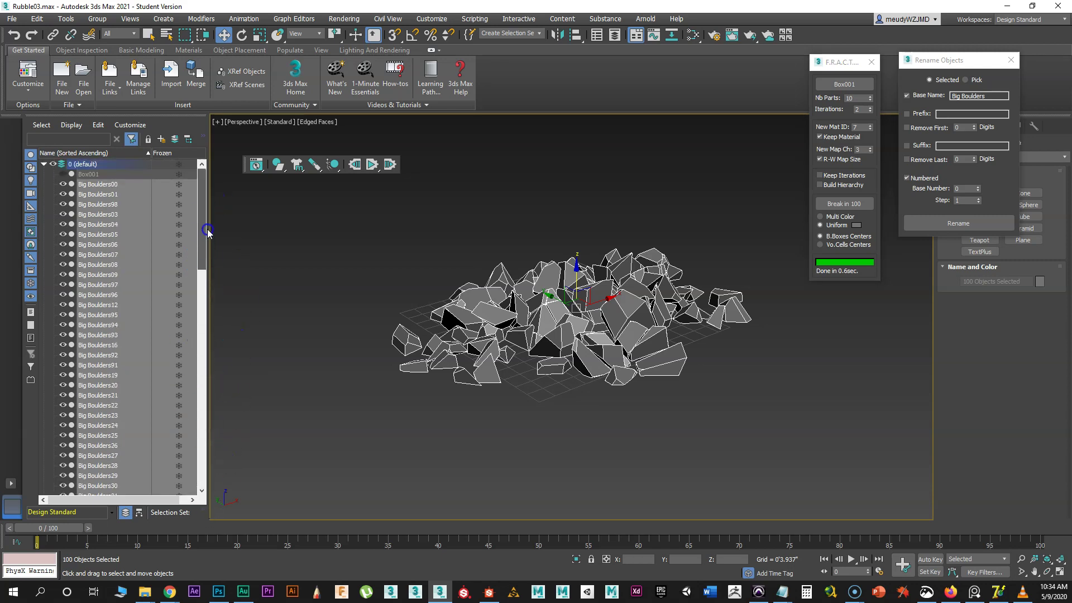
- Put the selected rubble pieces on a new layer and name the layer Big Boulders
{"action": "right_click", "coordinate": [89, 197]}
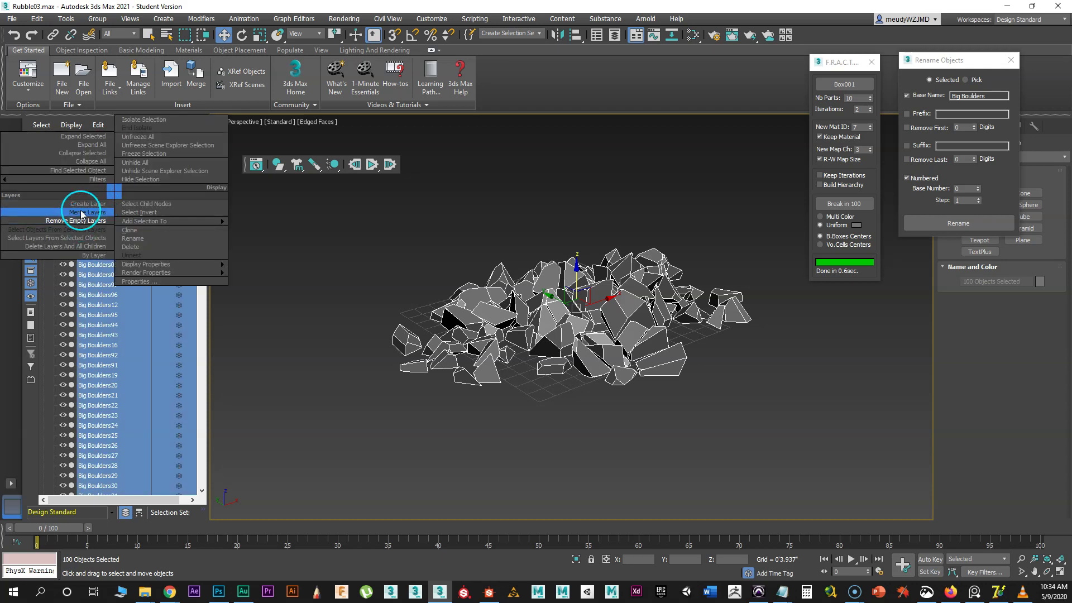
{"action": "left_click", "coordinate": [84, 204]}
{"action": "left_click", "coordinate": [87, 195]}
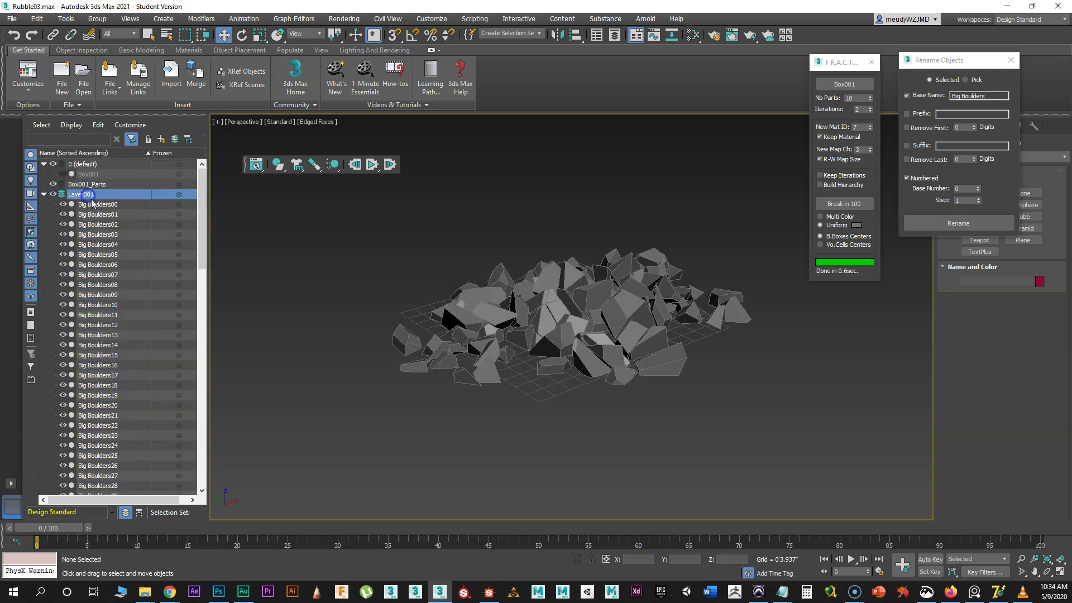
{"action": "left_click", "coordinate": [88, 194]}
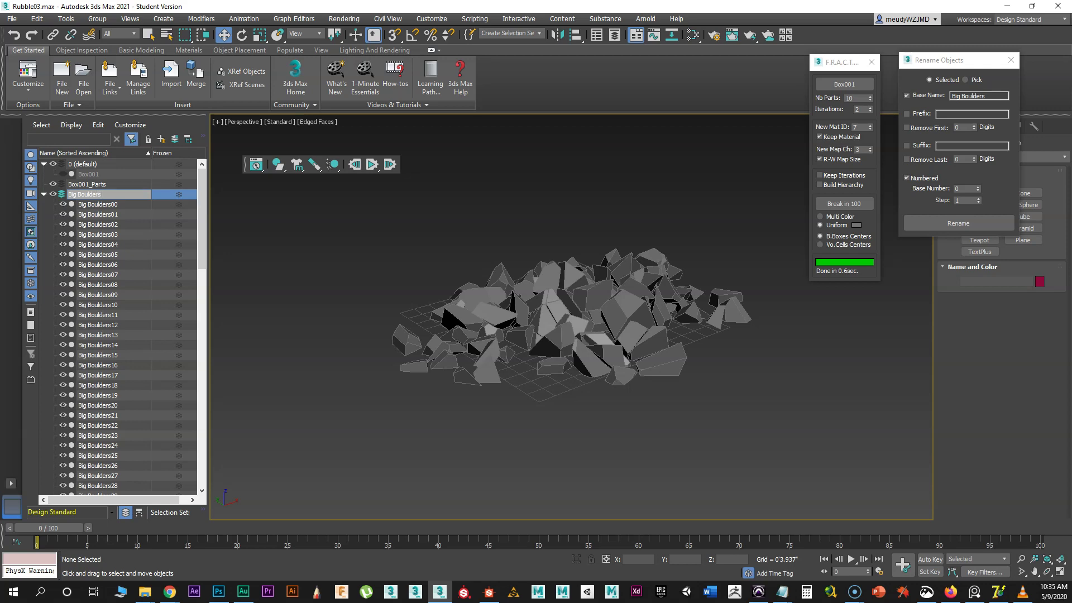
{"action": "type", "text": "Big Boulders"}
{"action": "key", "text": "Return"}
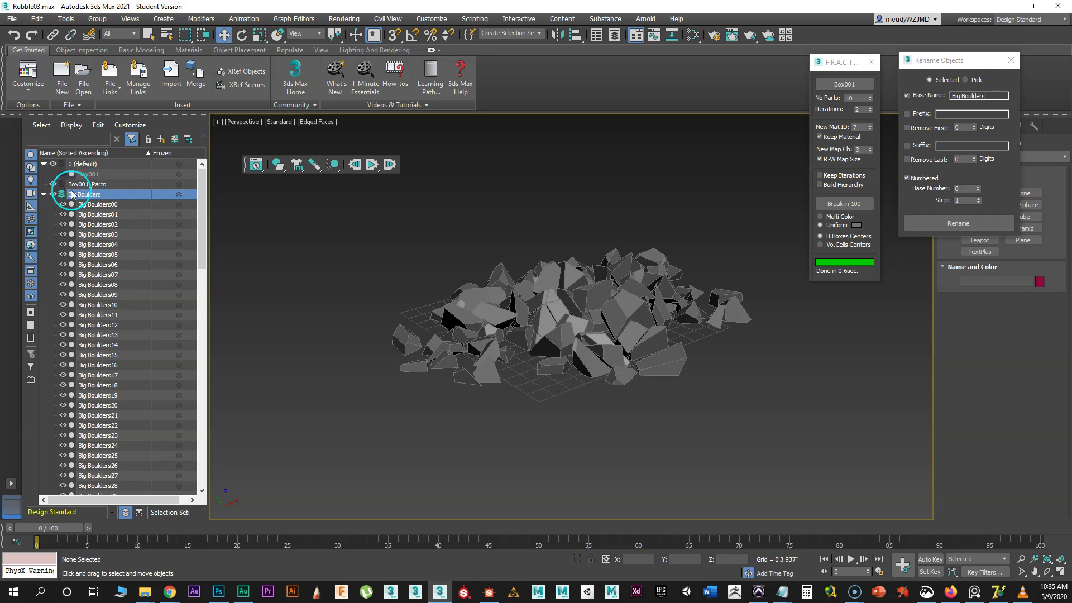
- Remove the empty Box001_Parts layer, review the pieces in the Big Boulders layer, and leave that layer collapsed
{"action": "left_click", "coordinate": [44, 195]}
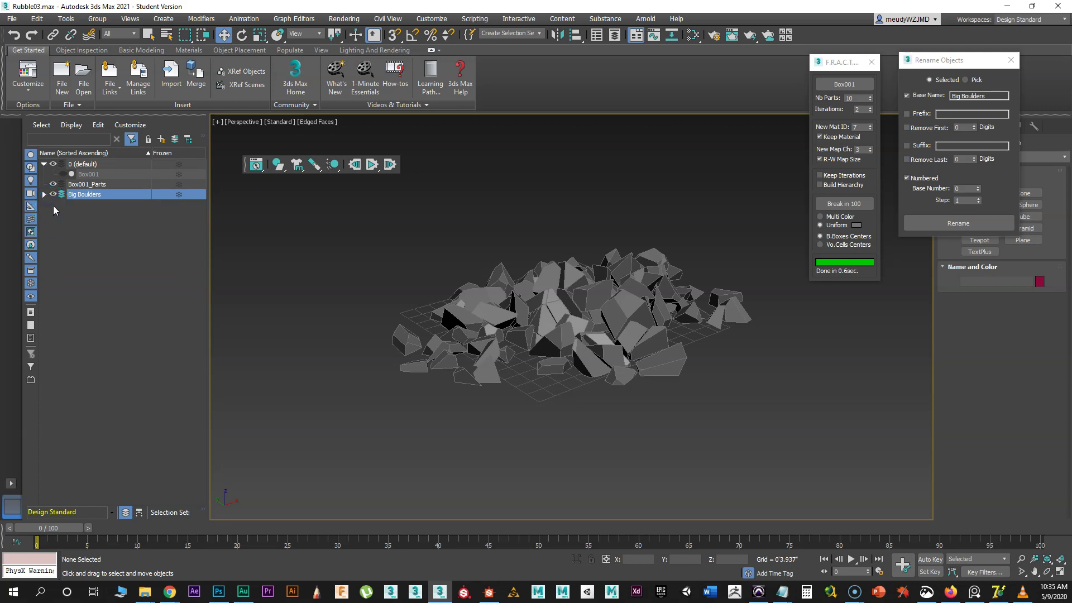
{"action": "left_click", "coordinate": [43, 195]}
{"action": "scroll", "coordinate": [128, 286], "scroll_direction": "down", "scroll_amount": 4}
{"action": "scroll", "coordinate": [102, 289], "scroll_direction": "up", "scroll_amount": 5}
{"action": "left_click", "coordinate": [48, 194]}
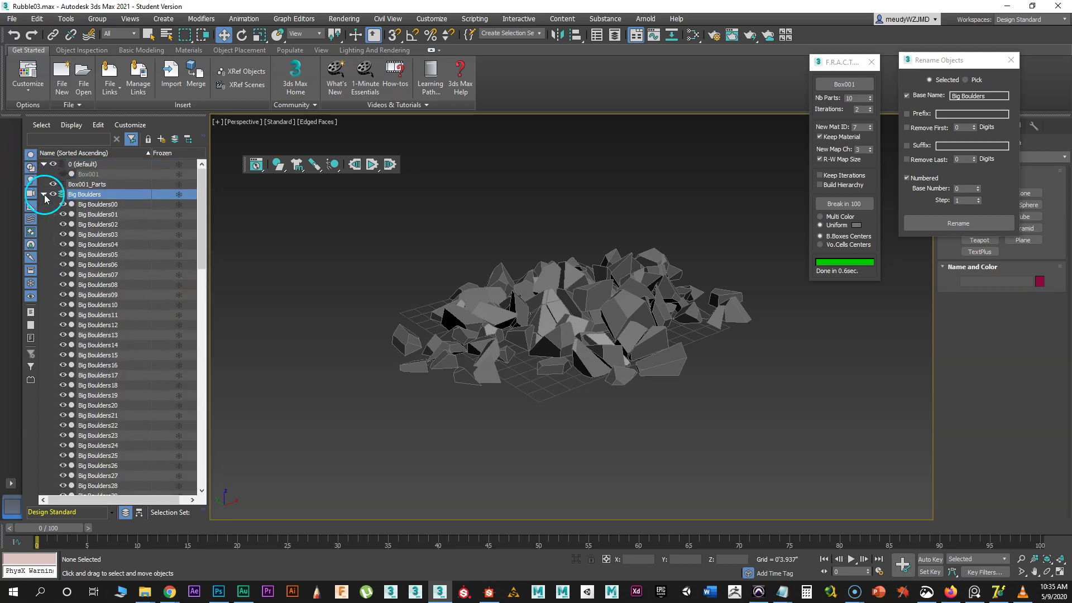
{"action": "left_click", "coordinate": [44, 195]}
{"action": "right_click", "coordinate": [101, 283]}
{"action": "left_click", "coordinate": [88, 313]}
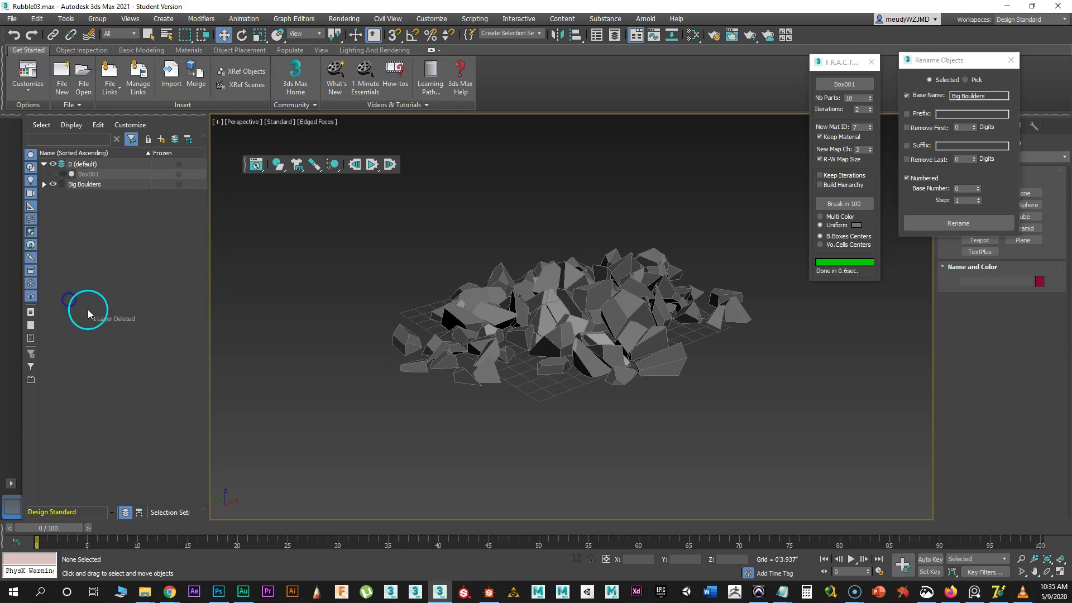
{"action": "left_click", "coordinate": [43, 185]}
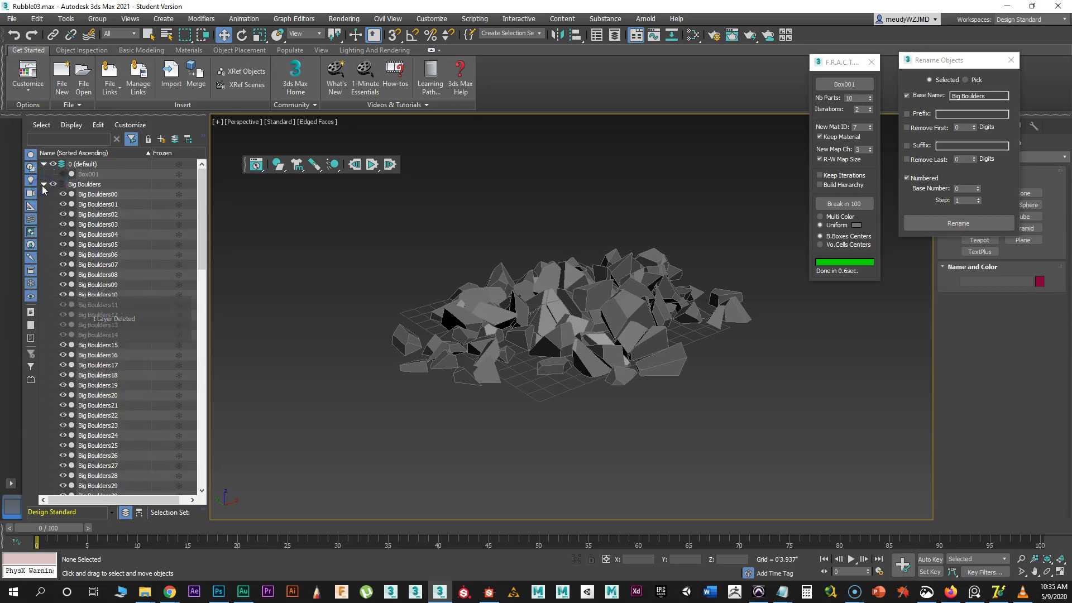
{"action": "left_click", "coordinate": [43, 185]}
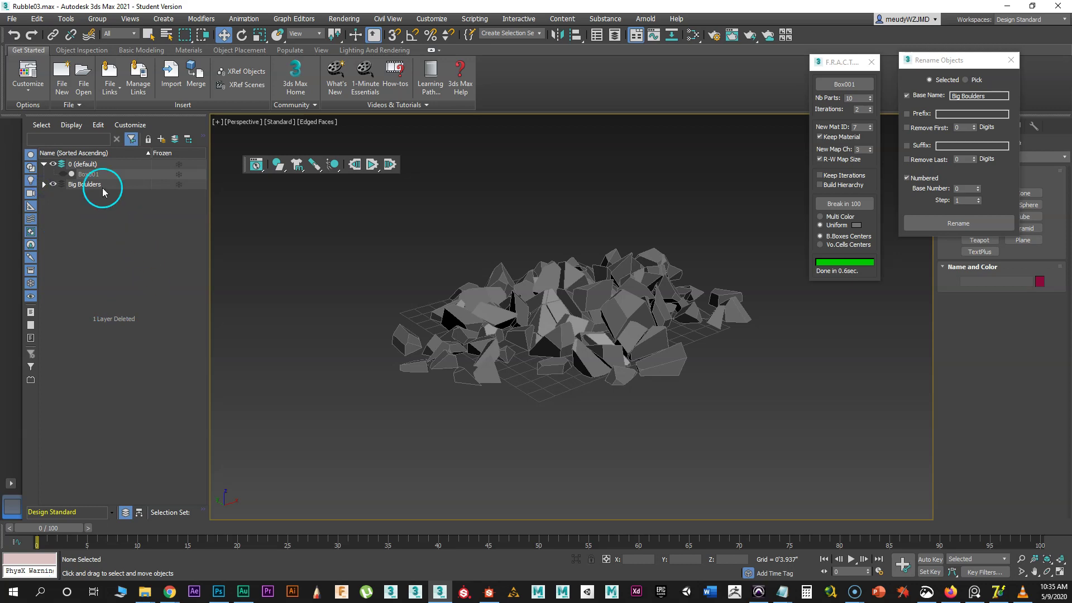
- Make Box001 in the default layer visible again and select it
{"action": "left_click", "coordinate": [92, 164]}
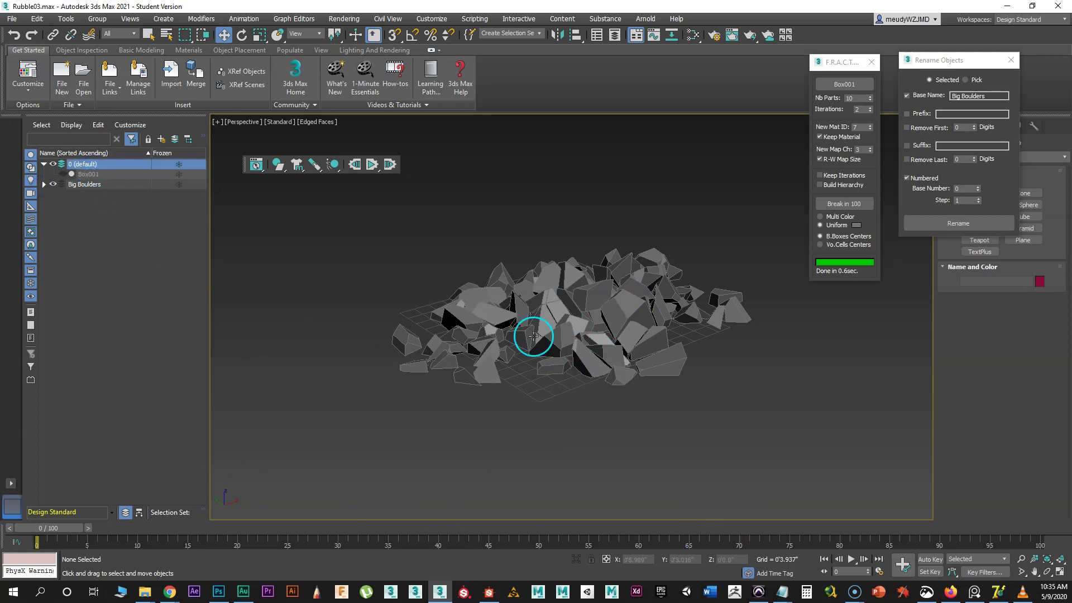
{"action": "left_click", "coordinate": [63, 174]}
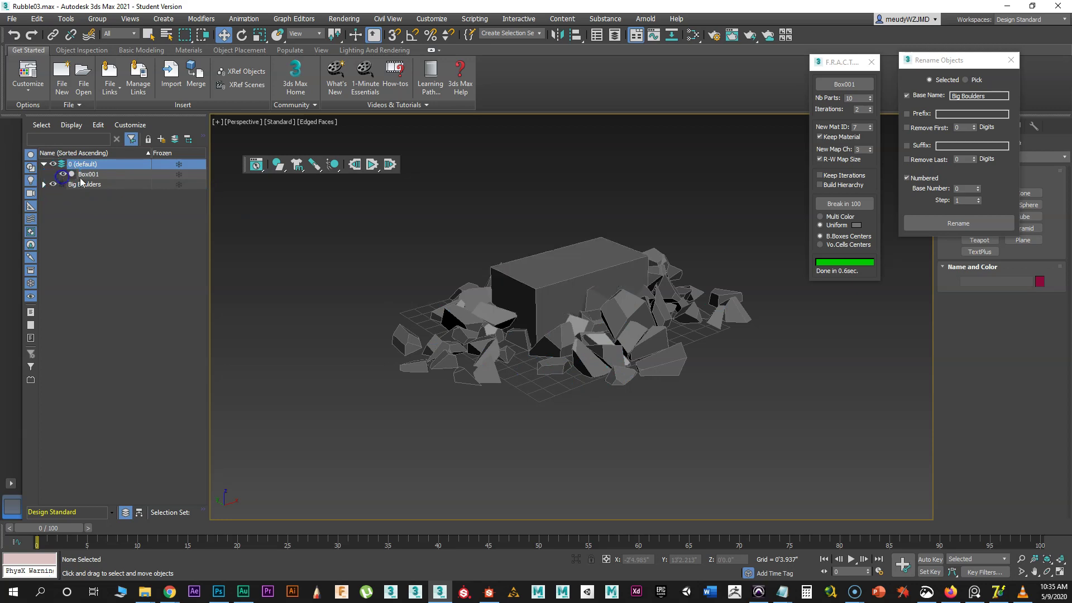
{"action": "left_click", "coordinate": [82, 175]}
{"action": "mouse_move", "coordinate": [570, 459]}
{"action": "middle_mouse_down", "text": "alt"}
{"action": "mouse_move", "coordinate": [582, 472]}
{"action": "mouse_move", "coordinate": [578, 456]}
{"action": "middle_mouse_up", "text": "alt"}
- Set the fracture script to 3 iterations and its uniform colour to tan, with red 185, green 159 and blue 115
{"action": "left_click_drag", "start_coordinate": [832, 62], "coordinate": [309, 218]}
{"action": "left_click", "coordinate": [330, 349]}
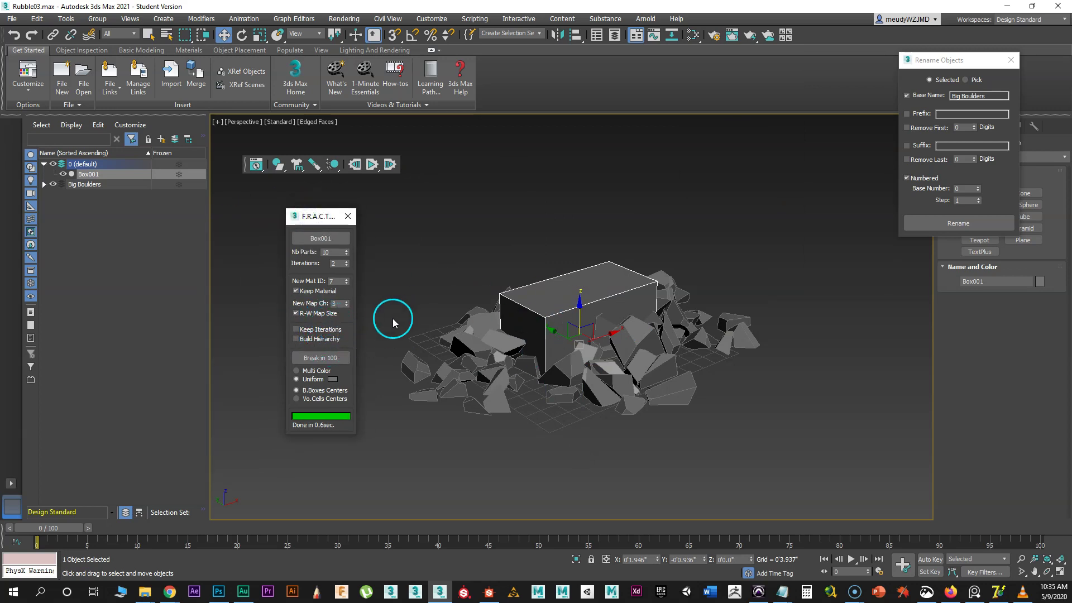
{"action": "left_click", "coordinate": [333, 378]}
{"action": "left_click", "coordinate": [775, 194]}
{"action": "left_click_drag", "start_coordinate": [773, 191], "coordinate": [775, 185]}
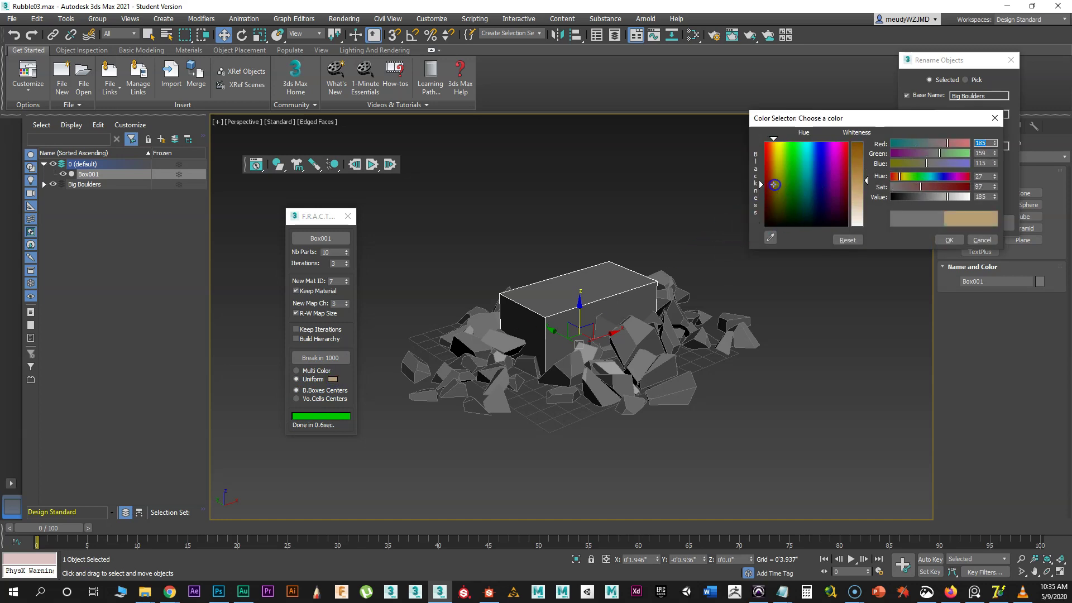
{"action": "left_click", "coordinate": [949, 240]}
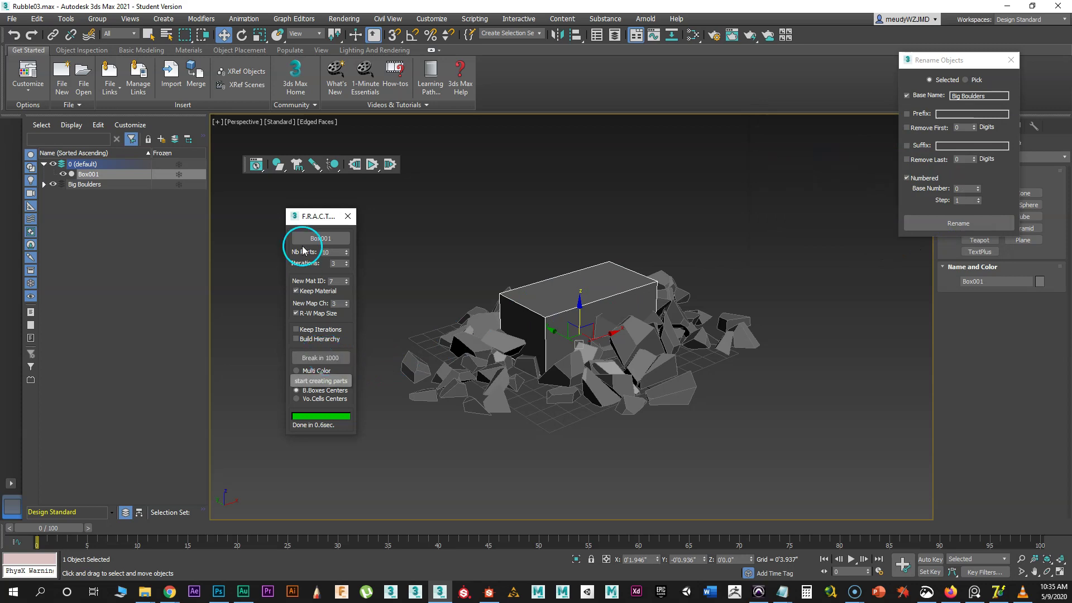
- Break Box001 into 1000 parts with the fracture script and move its dialog away from the box
{"action": "left_click", "coordinate": [329, 359]}
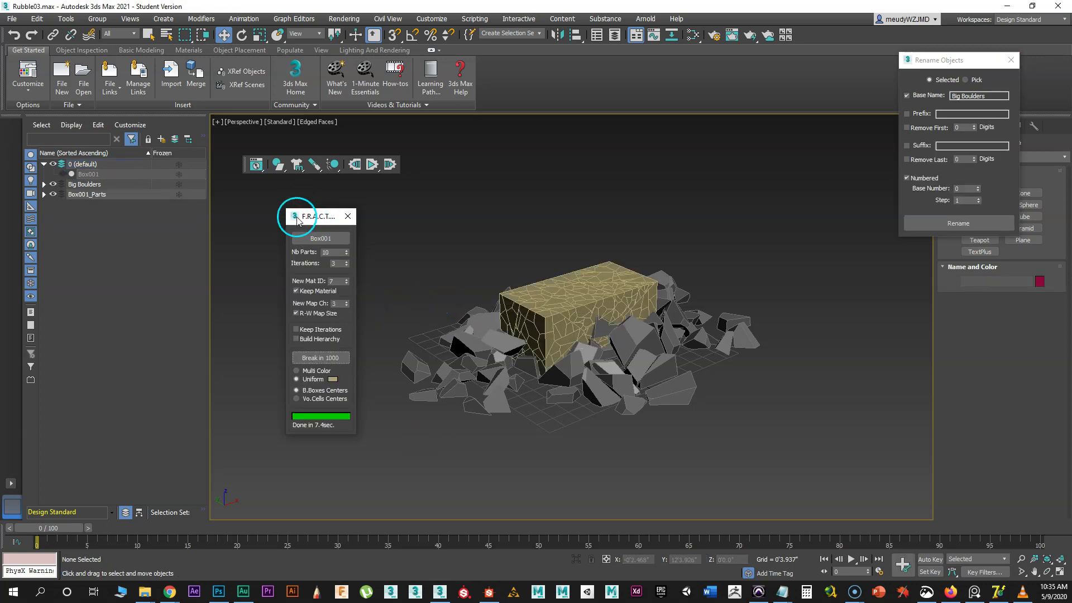
{"action": "left_click", "coordinate": [315, 359]}
{"action": "left_click_drag", "start_coordinate": [311, 215], "coordinate": [277, 215]}
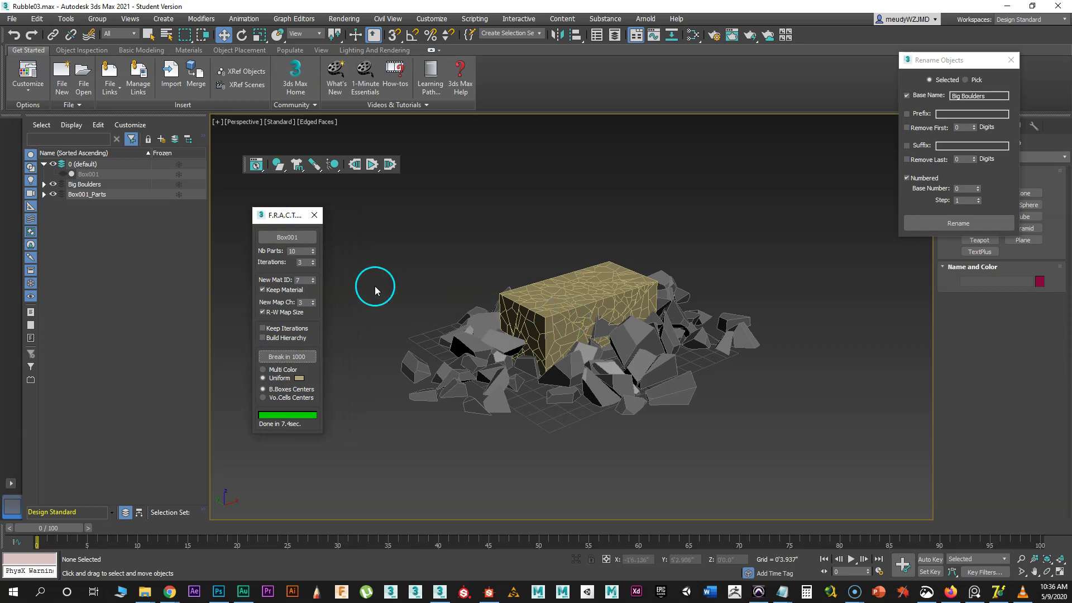
{"action": "right_click", "coordinate": [550, 247]}
{"action": "left_click", "coordinate": [551, 246]}
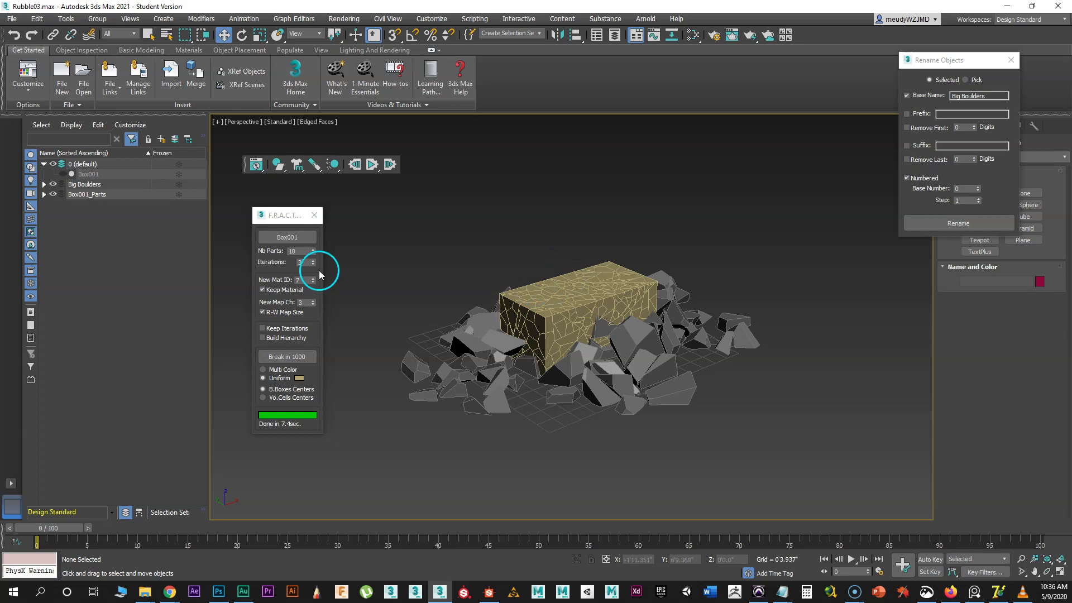
- Select all pieces from Box001_Part_1 to Box001_Part_1000 and raise them about 2 feet, above the boulder pile
{"action": "left_click", "coordinate": [43, 195]}
{"action": "left_click", "coordinate": [101, 205]}
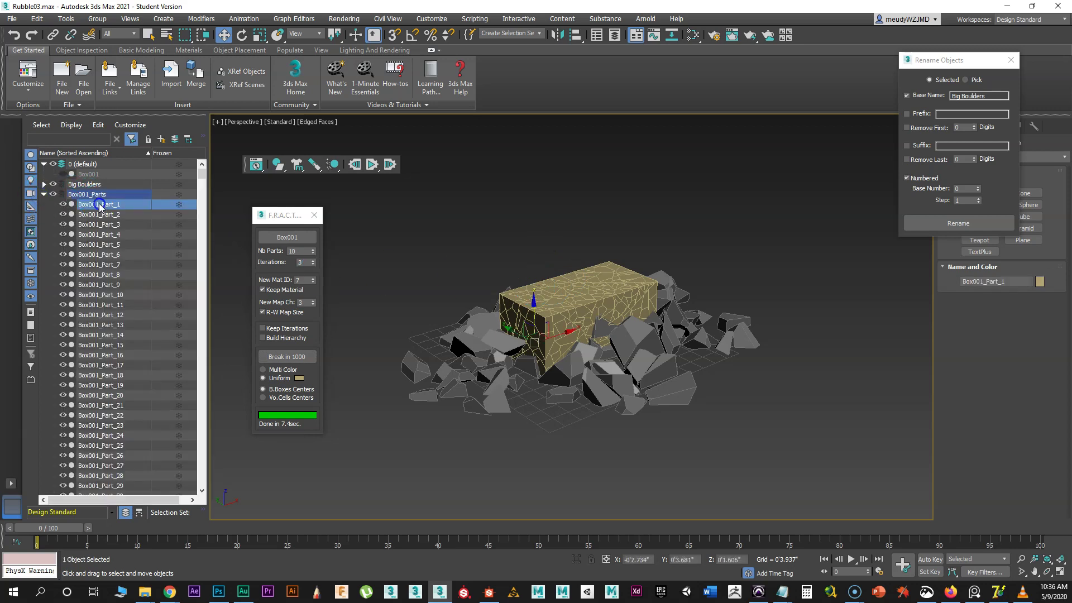
{"action": "left_click_drag", "start_coordinate": [202, 168], "coordinate": [202, 490]}
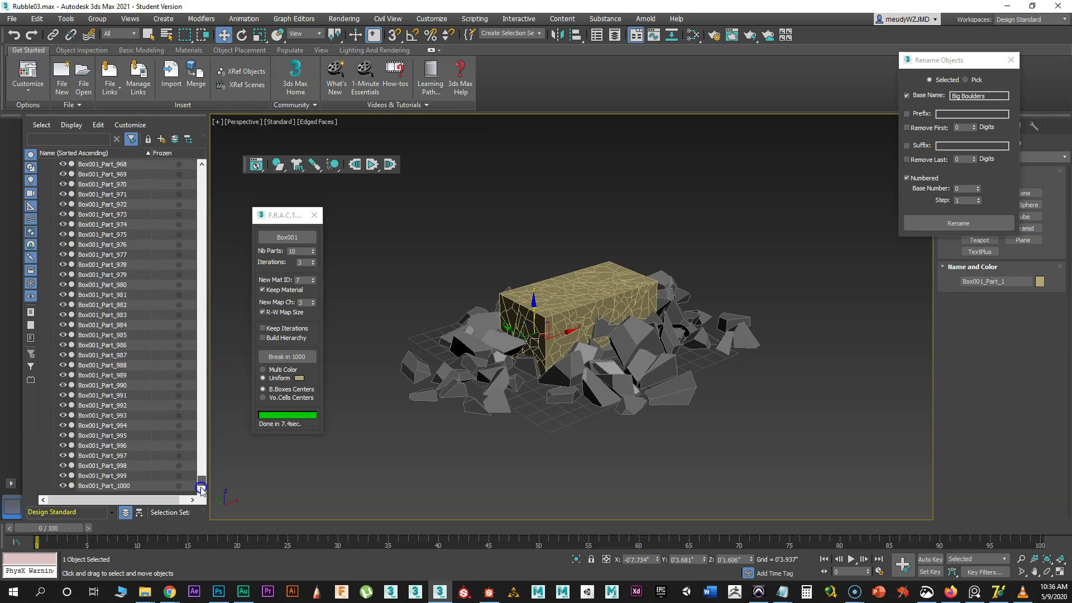
{"action": "left_click", "coordinate": [81, 485], "text": "shift"}
{"action": "left_click_drag", "start_coordinate": [584, 286], "coordinate": [562, 187]}
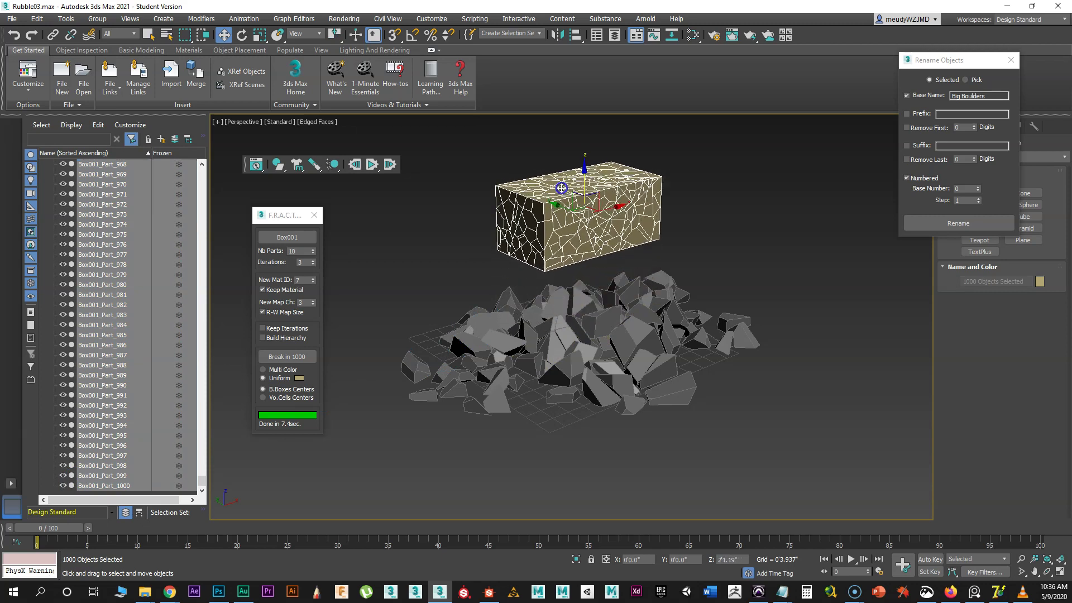
{"action": "mouse_move", "coordinate": [607, 423]}
{"action": "middle_mouse_down", "text": "alt"}
{"action": "mouse_move", "coordinate": [582, 385]}
{"action": "mouse_move", "coordinate": [610, 418]}
{"action": "middle_mouse_up", "text": "alt"}
{"action": "middle_click_drag", "start_coordinate": [576, 356], "coordinate": [596, 325], "text": "alt"}
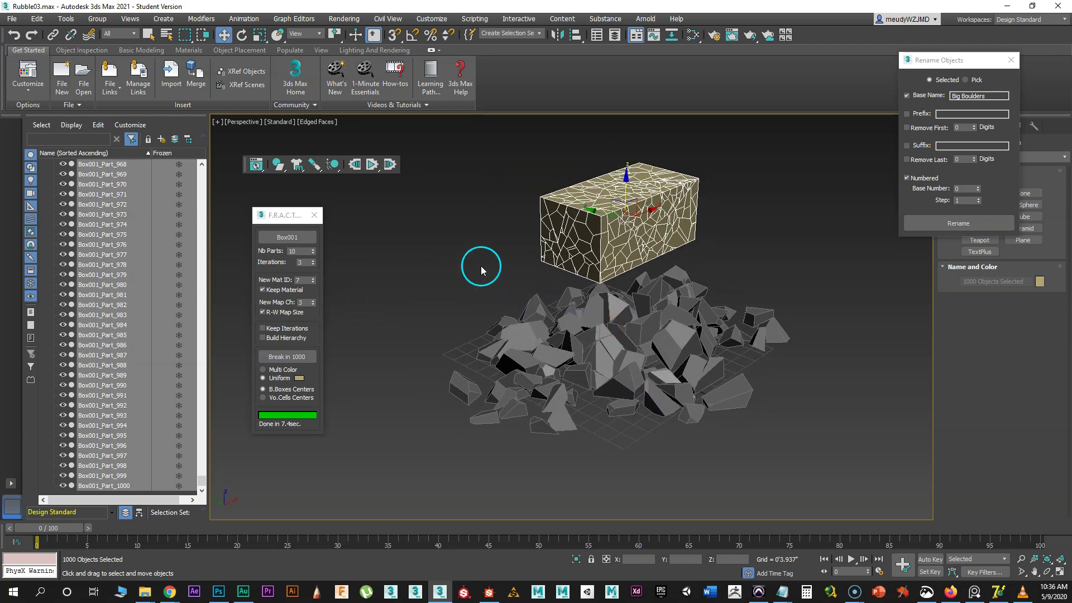
- Move the Rename Objects and fracture dialogs aside and set the selected box parts as dynamic rigid bodies
{"action": "left_click_drag", "start_coordinate": [949, 60], "coordinate": [813, 99]}
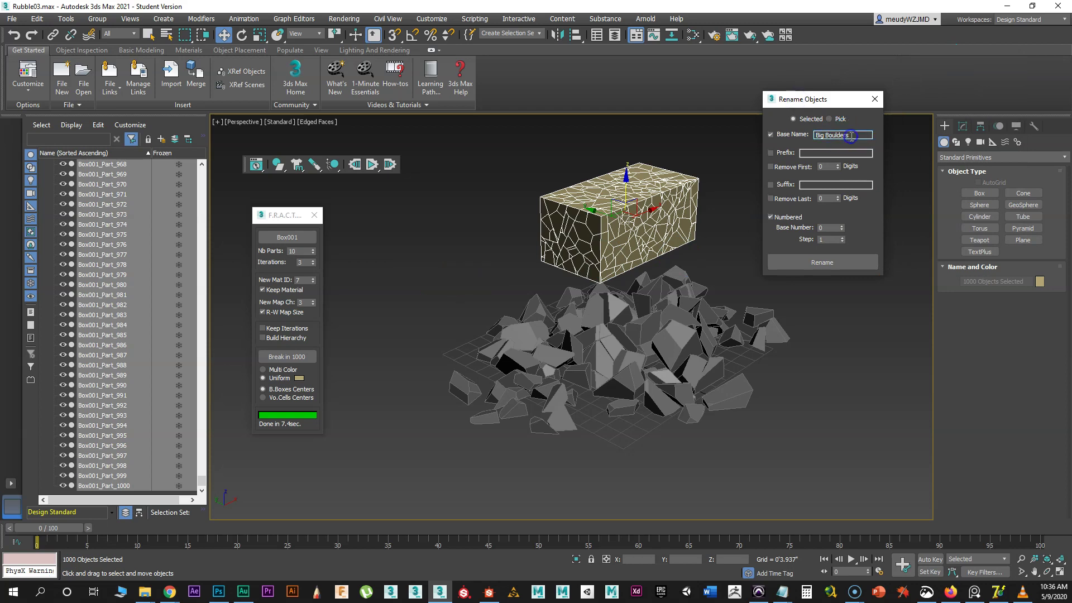
{"action": "left_click_drag", "start_coordinate": [821, 98], "coordinate": [929, 69]}
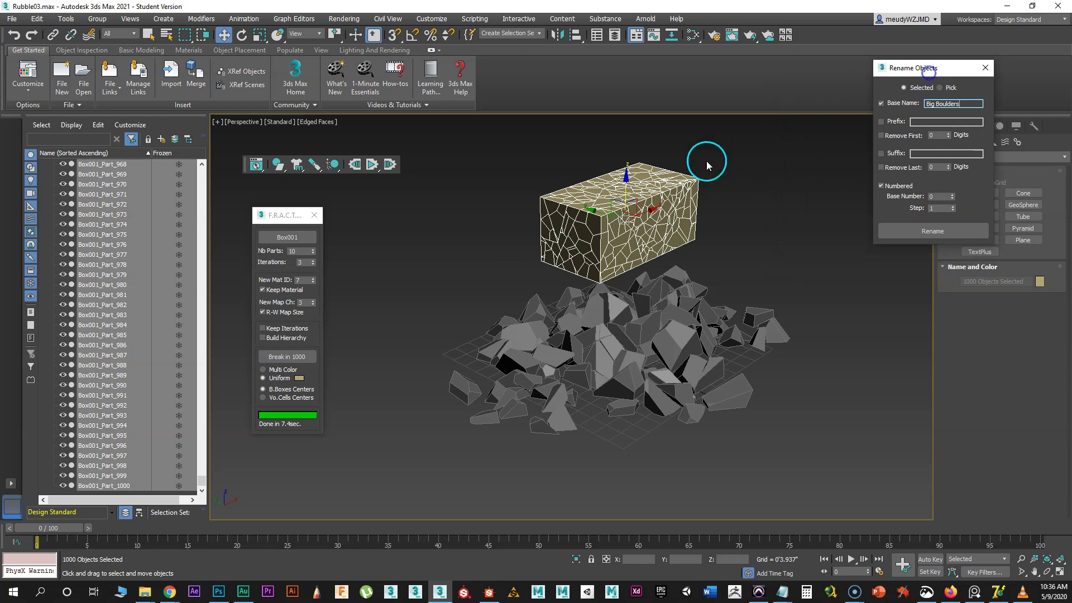
{"action": "left_click_drag", "start_coordinate": [289, 215], "coordinate": [292, 266]}
{"action": "left_click_drag", "start_coordinate": [286, 173], "coordinate": [278, 187]}
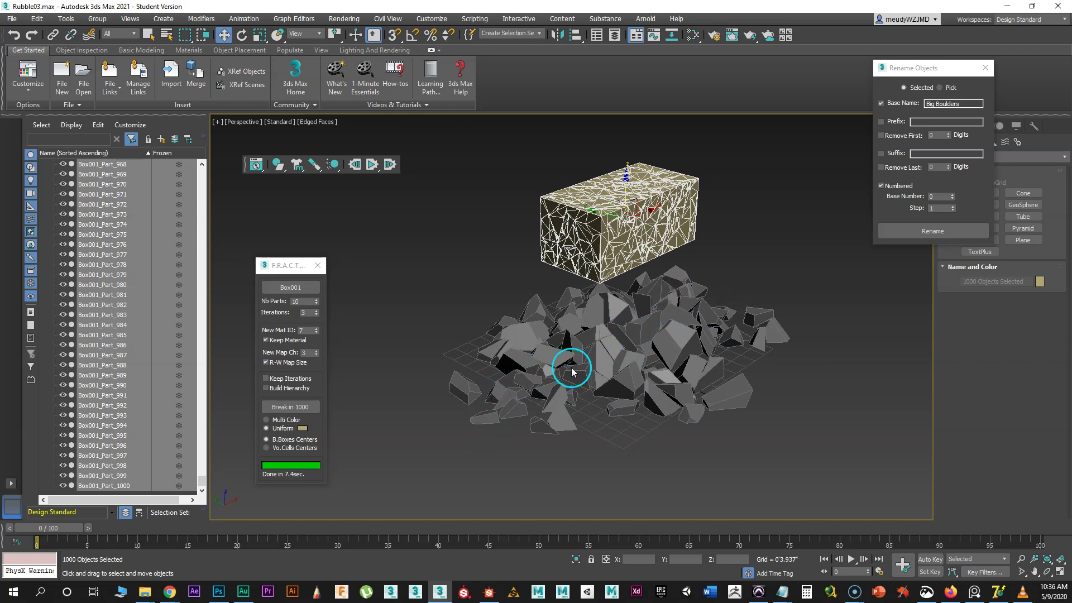
- Select all the Big Boulders pieces under the fractured box and set them as static rigid bodies
{"action": "middle_click_drag", "start_coordinate": [515, 359], "coordinate": [536, 320]}
{"action": "middle_click_drag", "start_coordinate": [536, 320], "coordinate": [547, 300], "text": "alt"}
{"action": "left_click_drag", "start_coordinate": [426, 266], "coordinate": [822, 412]}
{"action": "middle_click_drag", "start_coordinate": [640, 345], "coordinate": [634, 363], "text": "alt"}
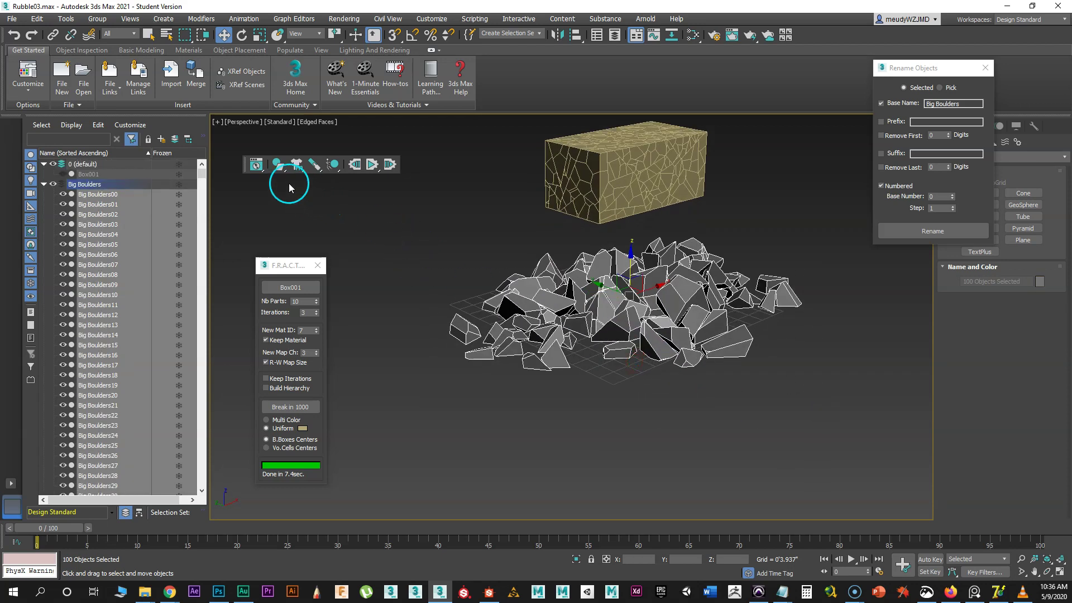
{"action": "left_click_drag", "start_coordinate": [281, 173], "coordinate": [247, 224]}
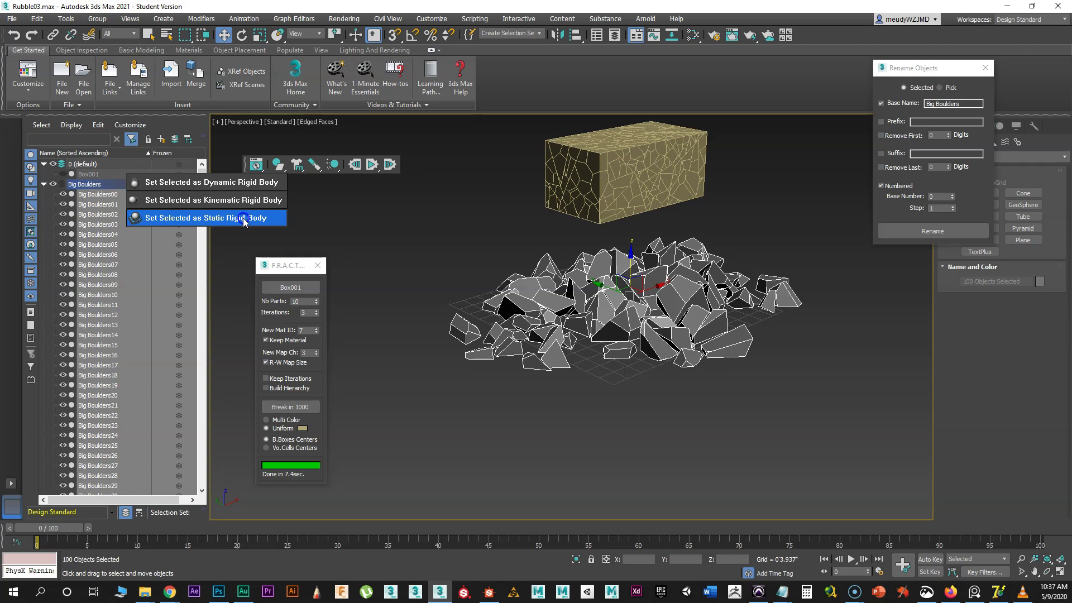
{"action": "left_click_drag", "start_coordinate": [243, 218], "coordinate": [243, 218]}
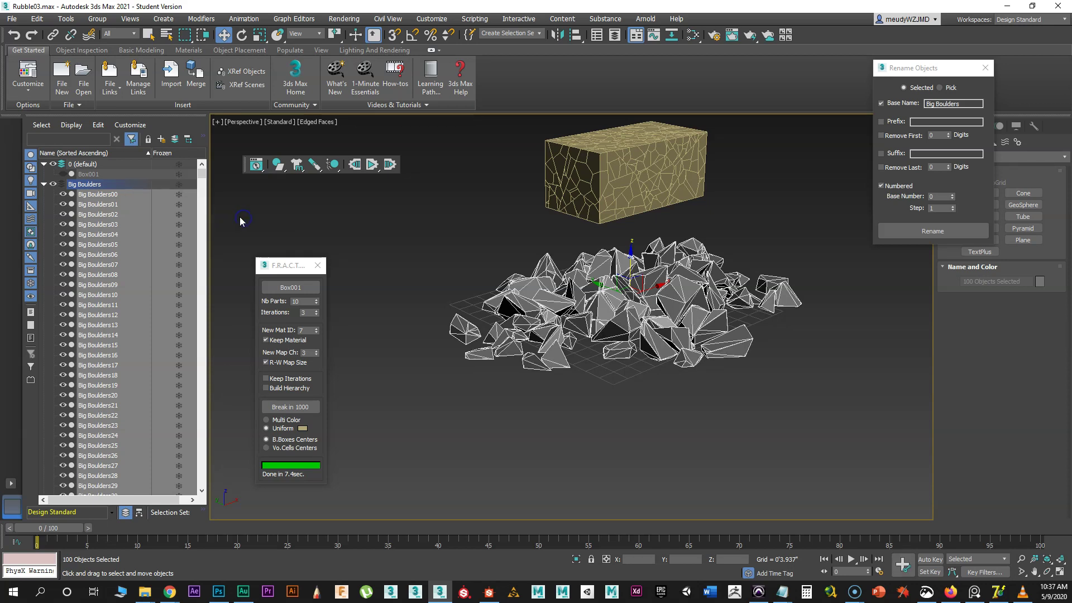
- Run the MassFX simulation to drop the 1000 small pieces onto the boulder pile, and stop it at frame 100
{"action": "left_click", "coordinate": [372, 164]}
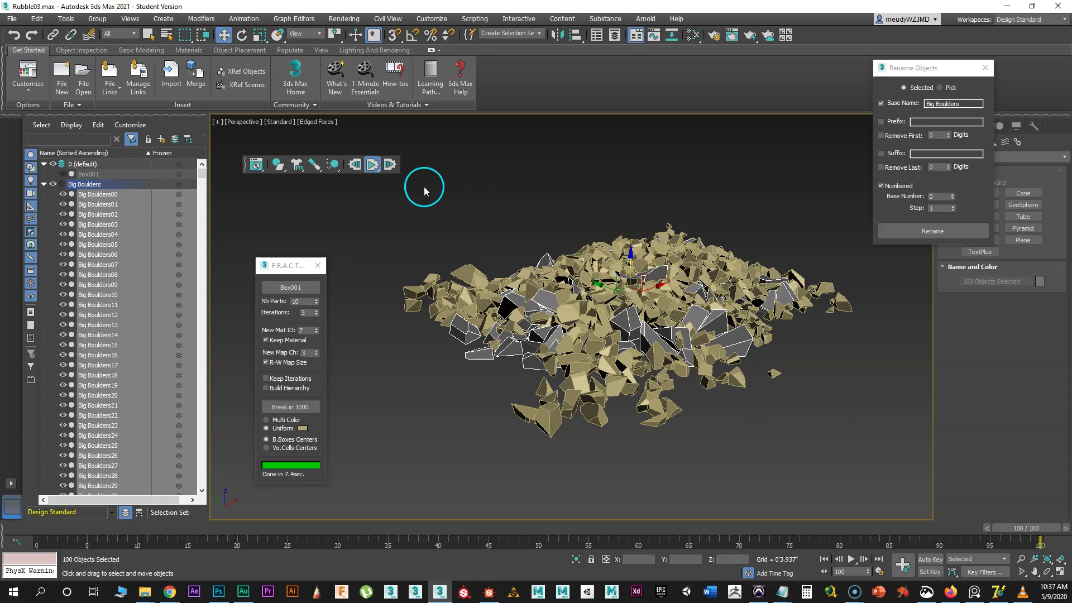
{"action": "left_click", "coordinate": [457, 296]}
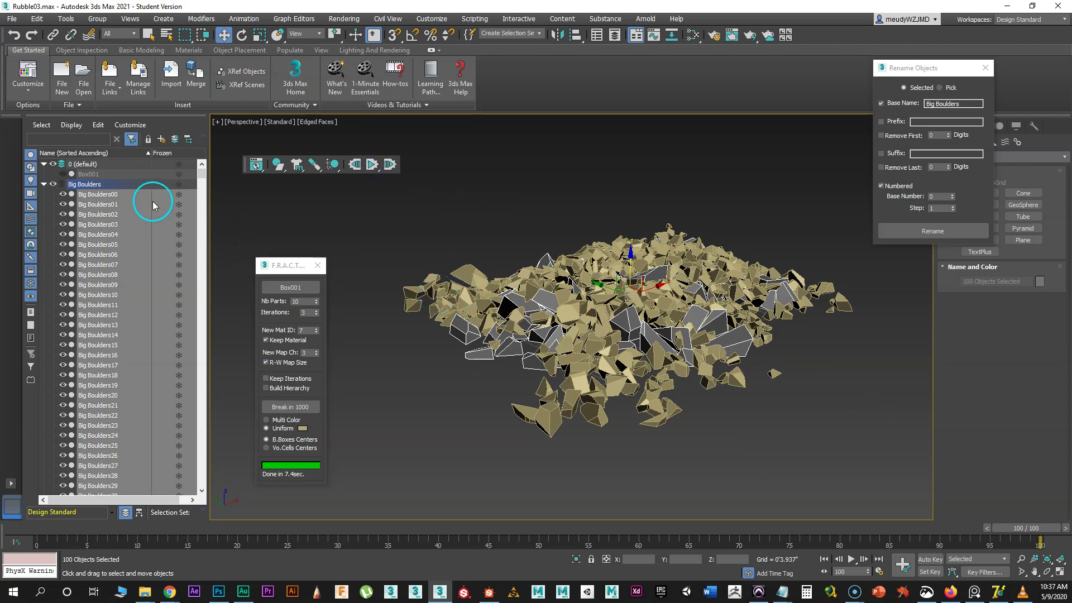
- Collapse the Big Boulders and Box001_Parts layers and hide the Big Boulders layer
{"action": "left_click", "coordinate": [44, 184]}
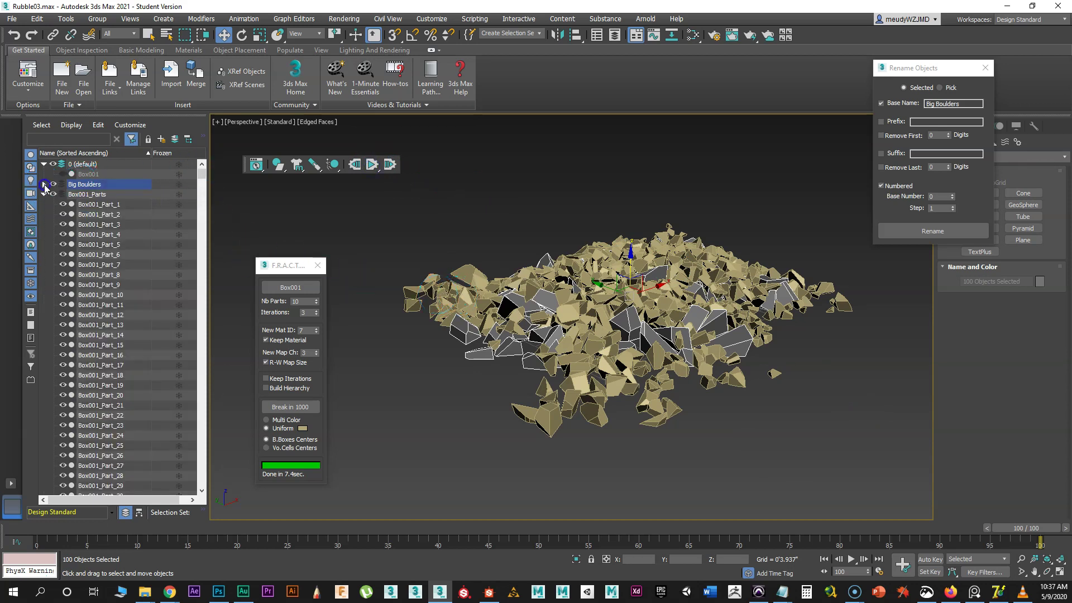
{"action": "left_click", "coordinate": [42, 196]}
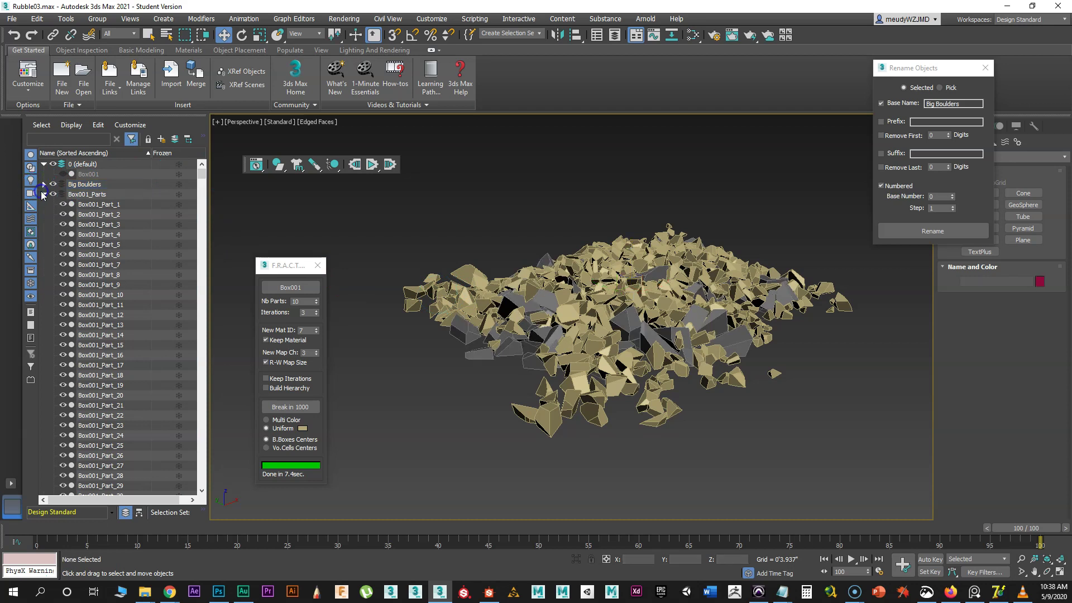
{"action": "left_click", "coordinate": [44, 195]}
{"action": "left_click", "coordinate": [53, 184]}
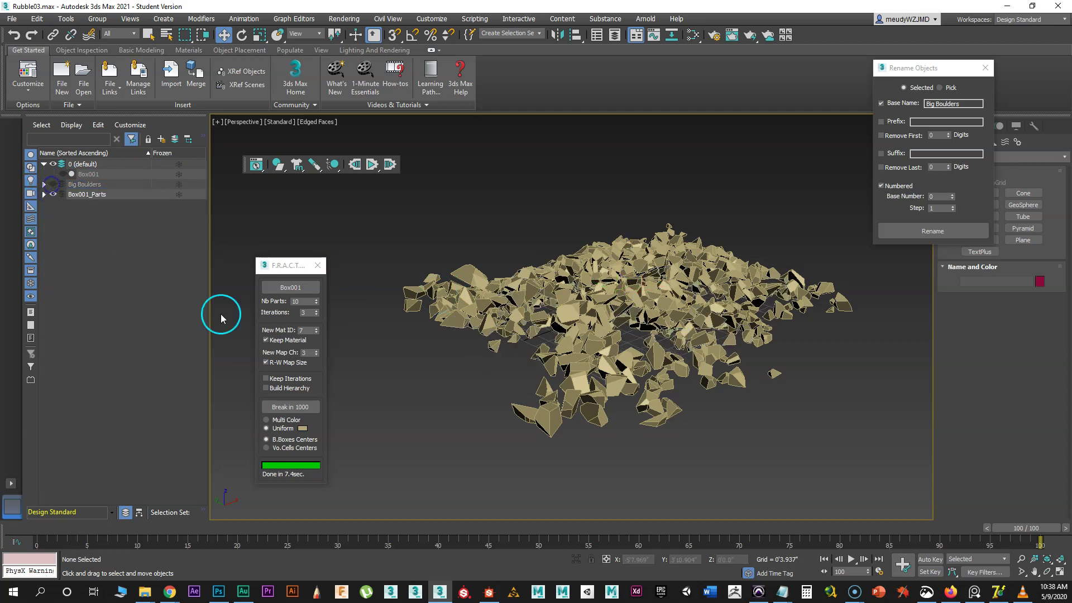
- Select all 1000 small pieces in the rubble pile and take a single-frame Snapshot of them with the Mesh clone method
{"action": "left_click_drag", "start_coordinate": [561, 323], "coordinate": [862, 474]}
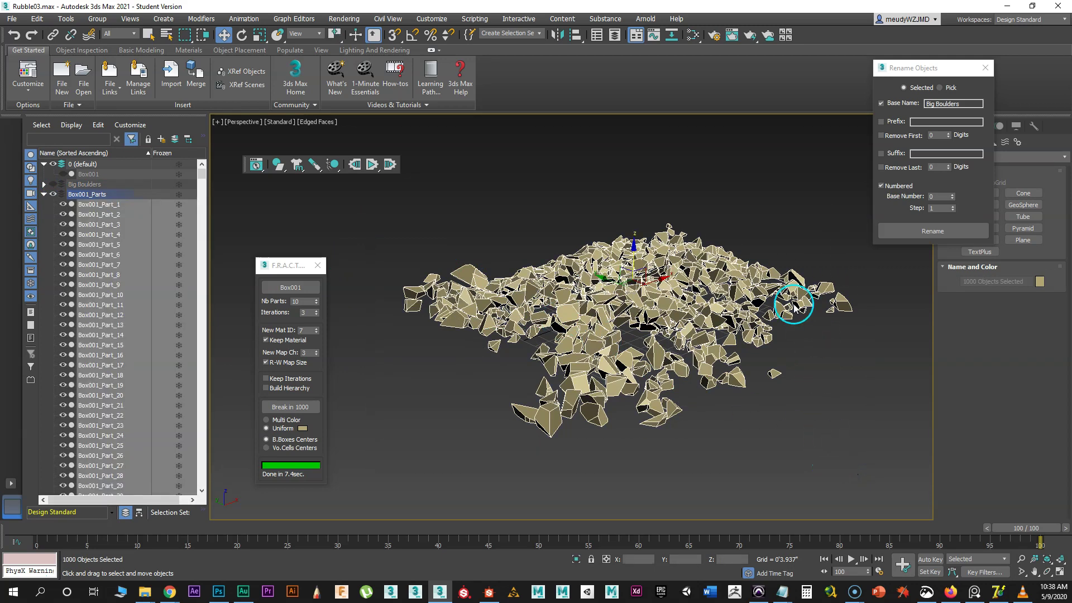
{"action": "left_click", "coordinate": [65, 19]}
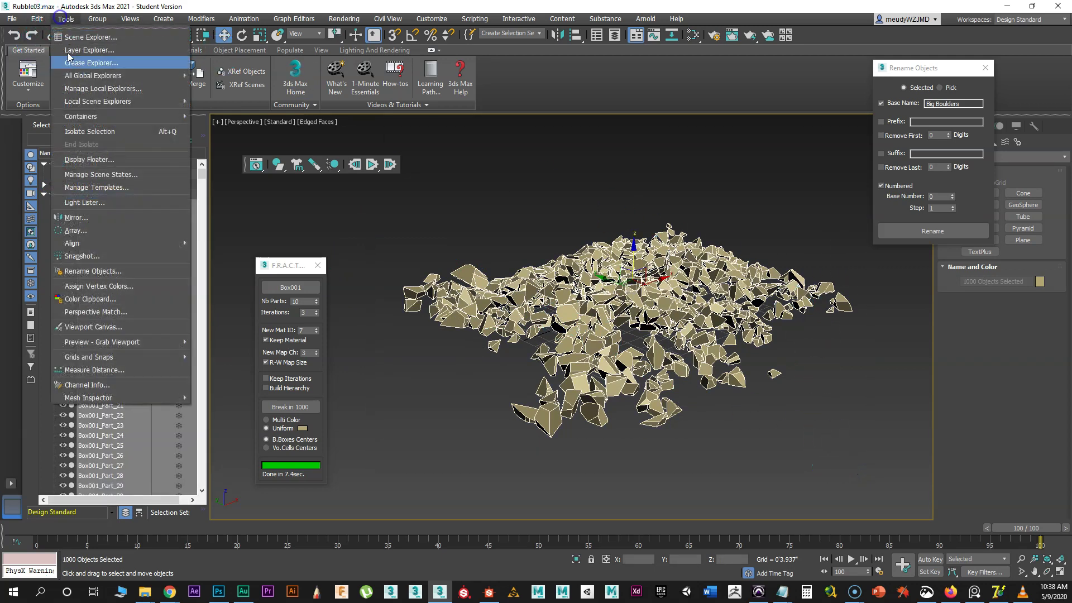
{"action": "left_click", "coordinate": [85, 256]}
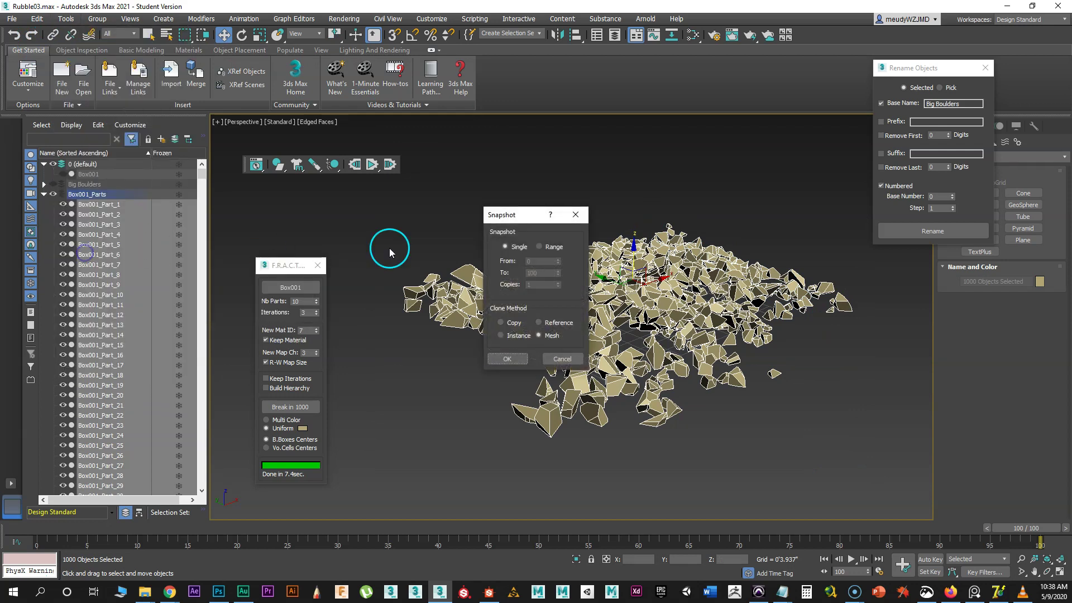
{"action": "left_click_drag", "start_coordinate": [503, 219], "coordinate": [698, 80]}
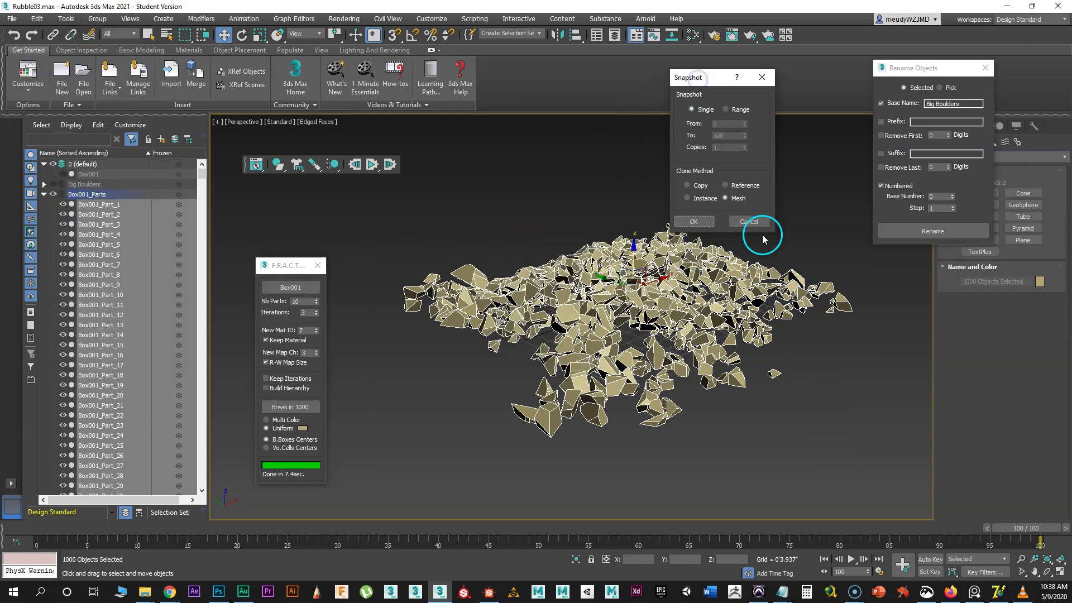
{"action": "left_click", "coordinate": [694, 222]}
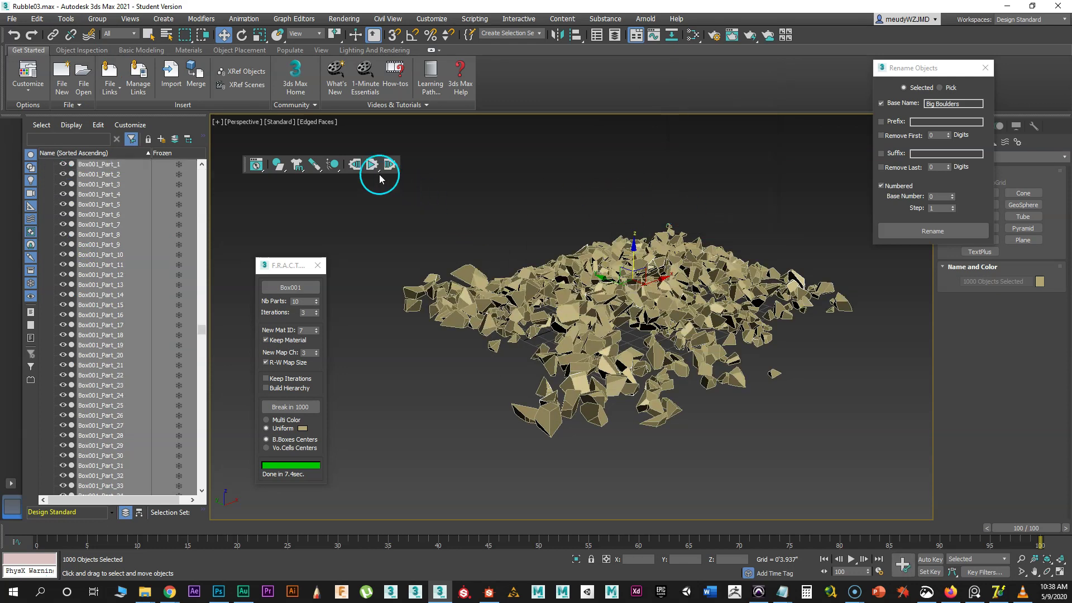
- Reset the MassFX simulation to return the original fractured pieces to their starting position, and clear the selection
{"action": "left_click", "coordinate": [358, 166]}
{"action": "left_click", "coordinate": [572, 194]}
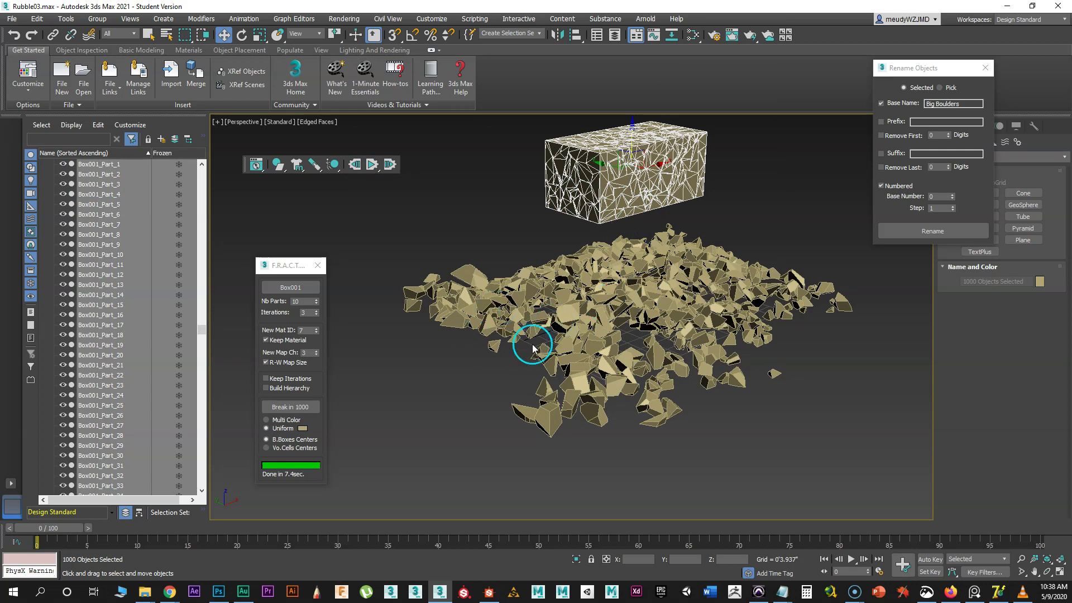
{"action": "middle_click_drag", "start_coordinate": [495, 341], "coordinate": [510, 336], "text": "alt"}
- Select the snapshot pieces in the pile and rename them with the base name Medium Rocks and numbering
{"action": "left_click_drag", "start_coordinate": [378, 219], "coordinate": [764, 355]}
{"action": "left_click_drag", "start_coordinate": [871, 385], "coordinate": [870, 383]}
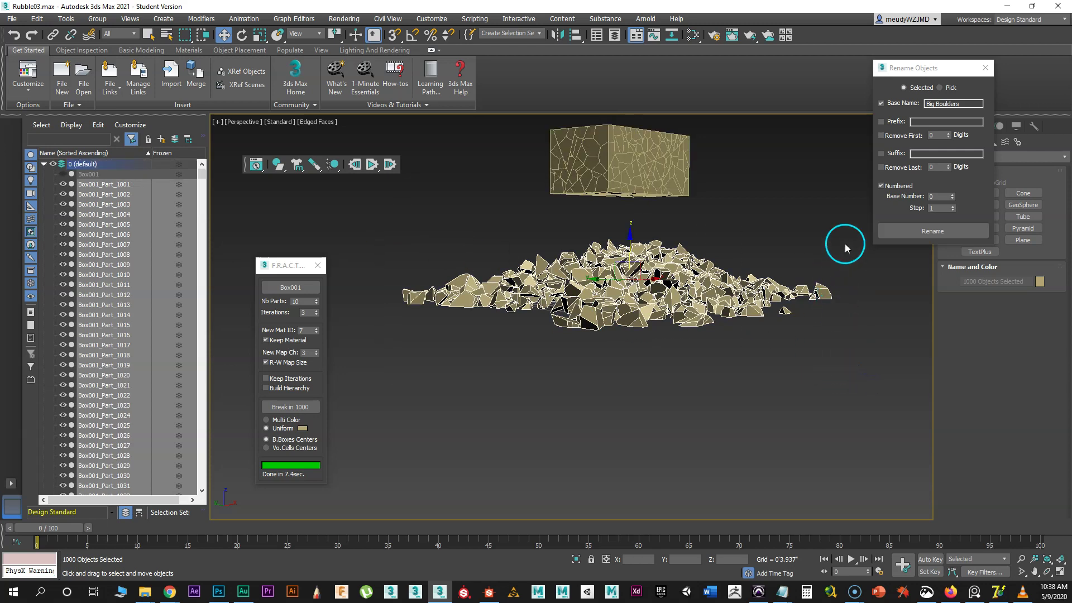
{"action": "left_click", "coordinate": [937, 104]}
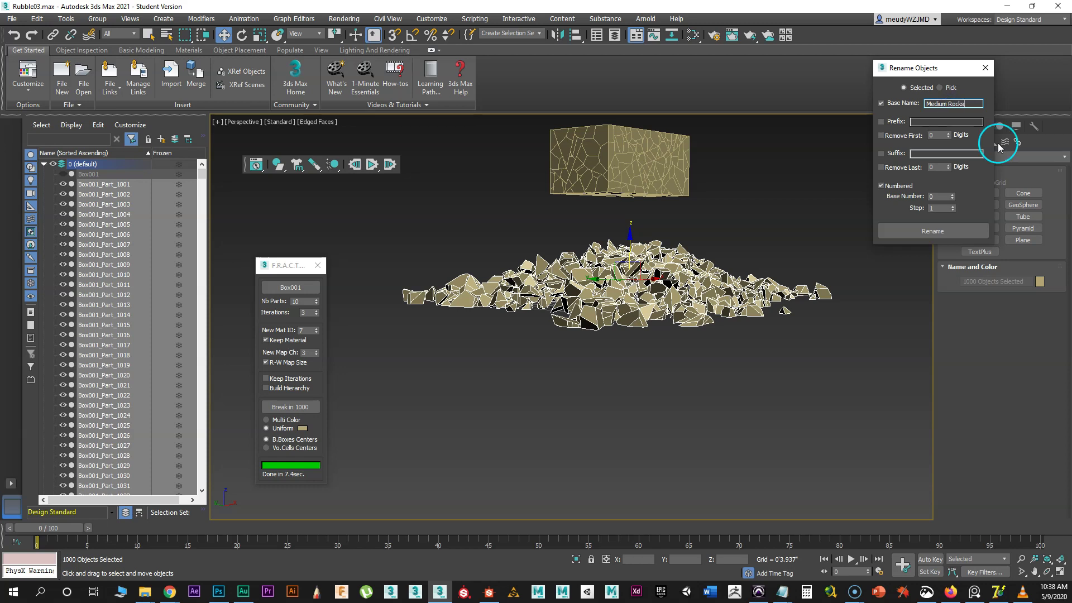
{"action": "left_click", "coordinate": [929, 232]}
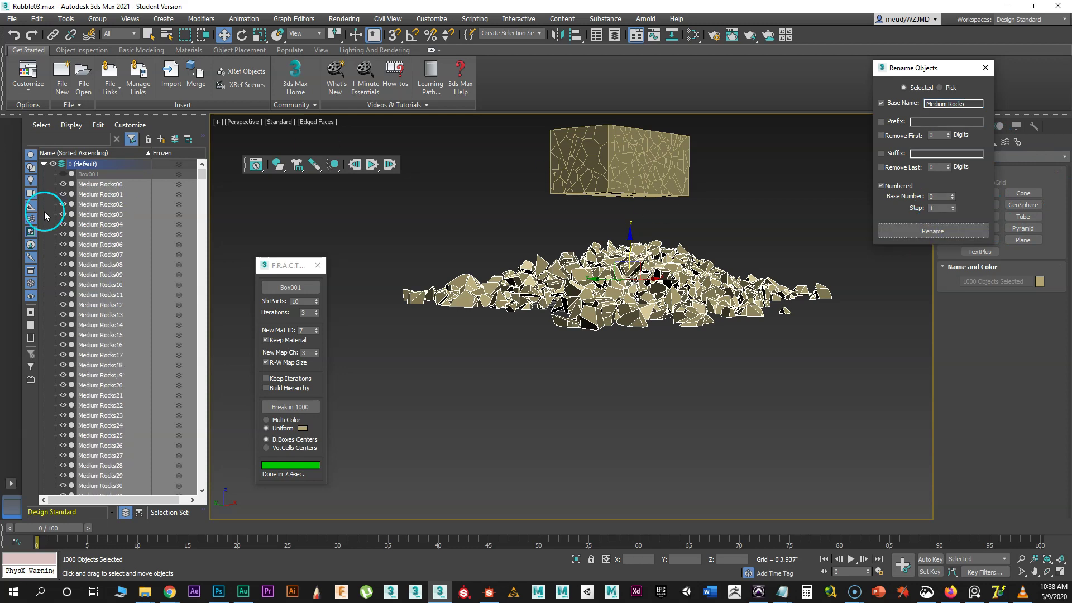
- Create a new layer from the selected pieces and name it Medium Rocks
{"action": "right_click", "coordinate": [94, 188]}
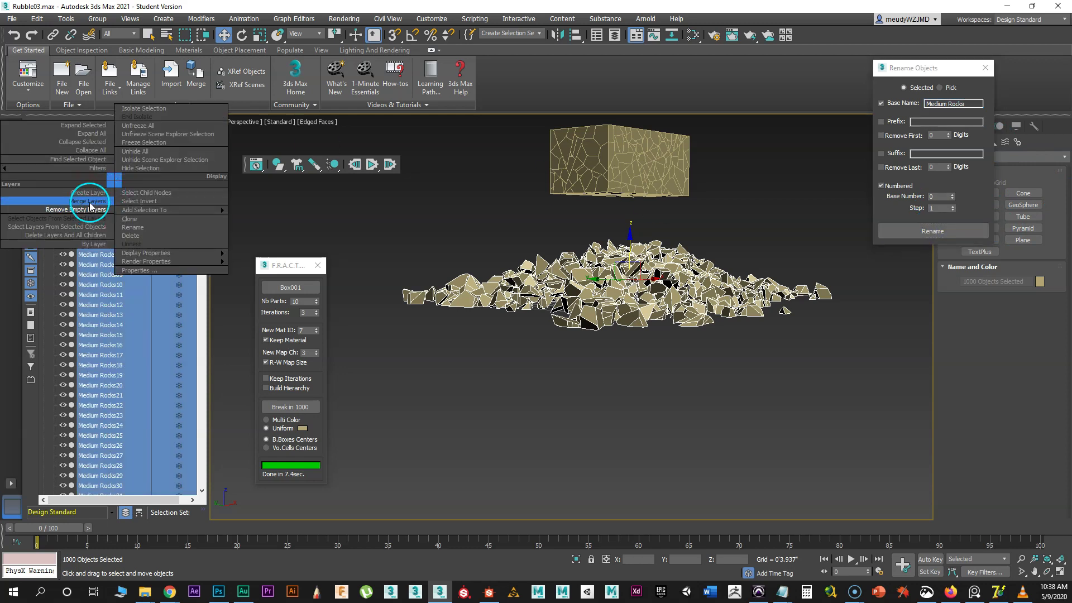
{"action": "left_click", "coordinate": [89, 192]}
{"action": "left_click", "coordinate": [78, 205]}
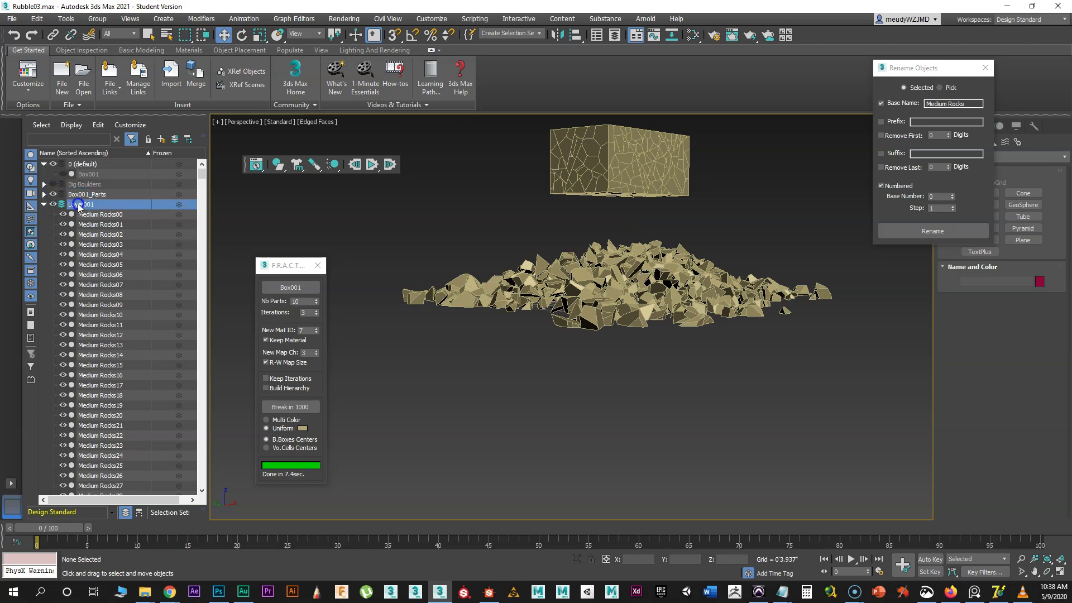
{"action": "left_click", "coordinate": [89, 205]}
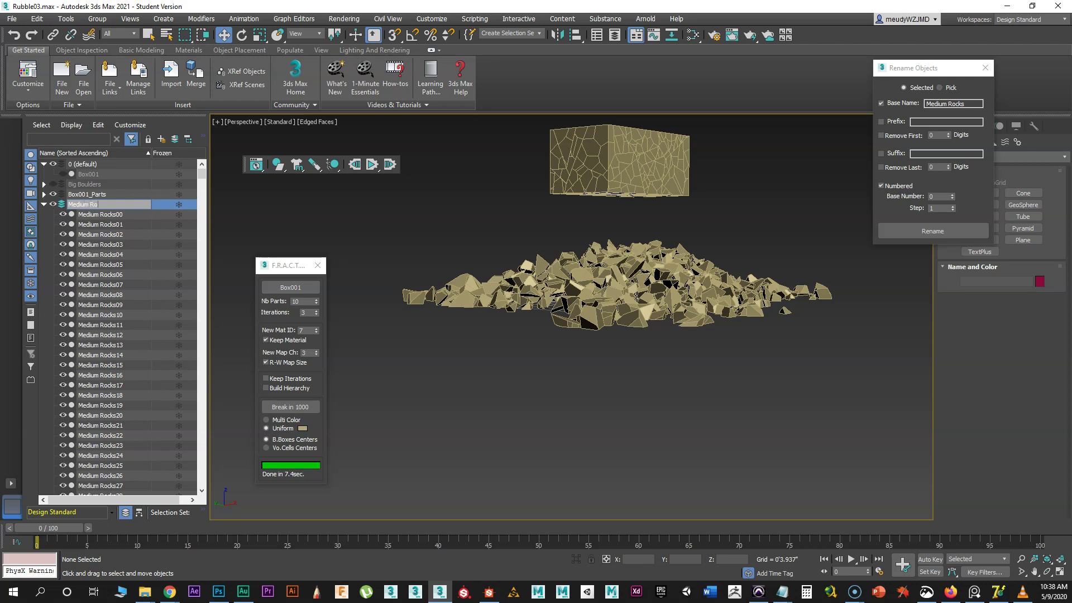
{"action": "key", "text": "Return"}
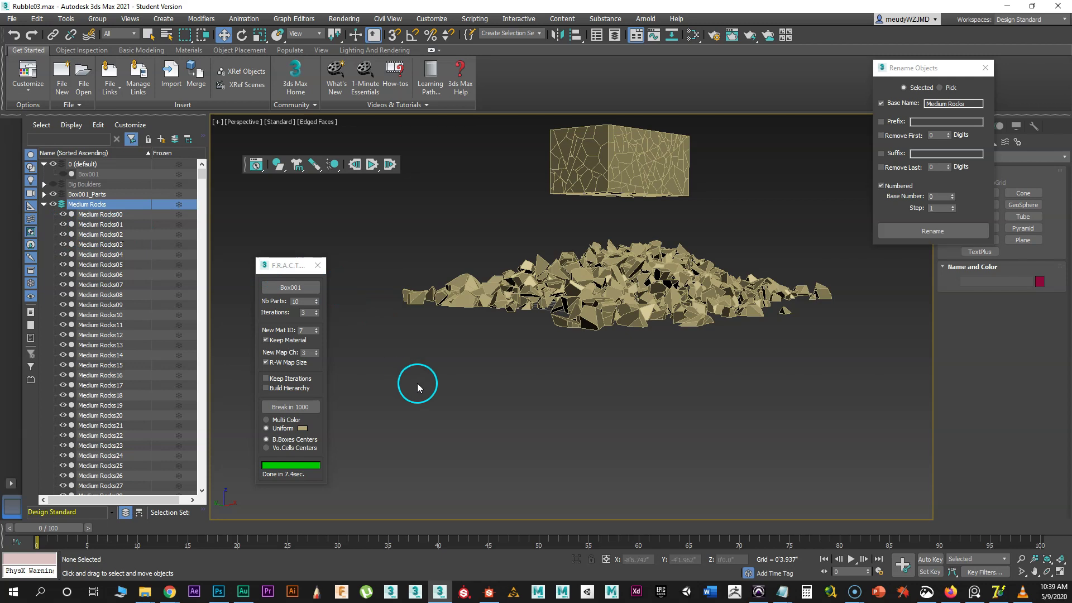
- Unhide the Big Boulders layer and delete the fractured box pieces floating above the pile
{"action": "middle_click_drag", "start_coordinate": [539, 422], "coordinate": [570, 332], "text": "alt"}
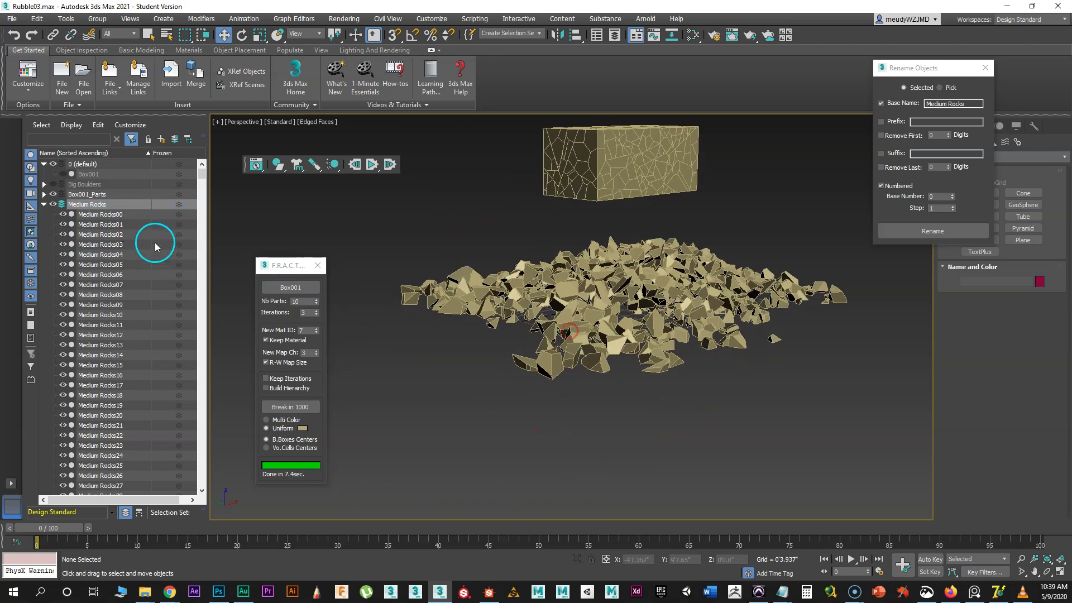
{"action": "left_click", "coordinate": [54, 183]}
{"action": "middle_click_drag", "start_coordinate": [720, 313], "coordinate": [674, 273], "text": "alt"}
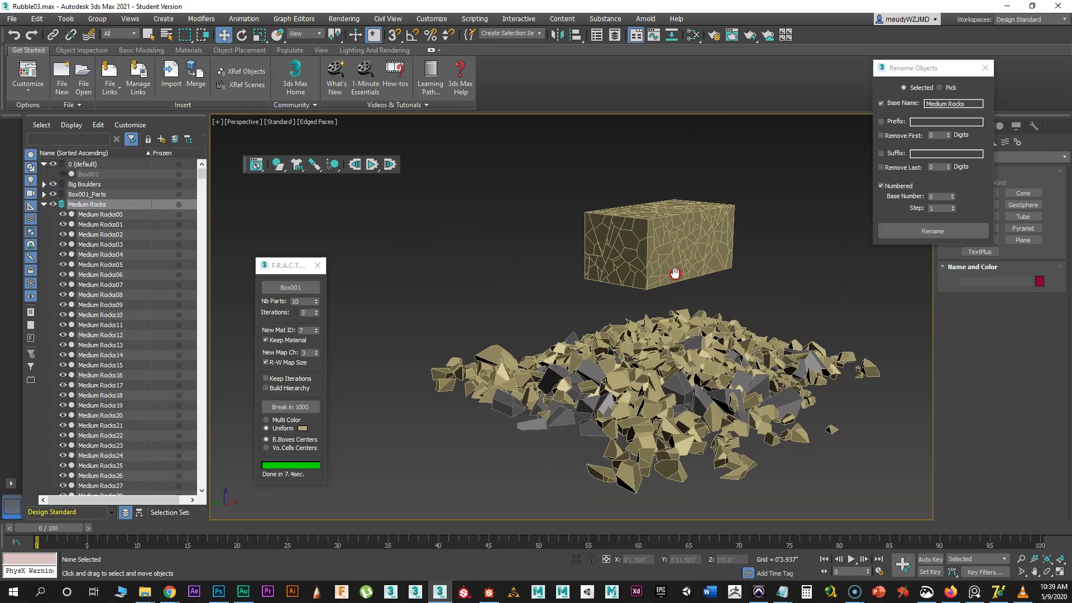
{"action": "left_click_drag", "start_coordinate": [513, 168], "coordinate": [738, 286]}
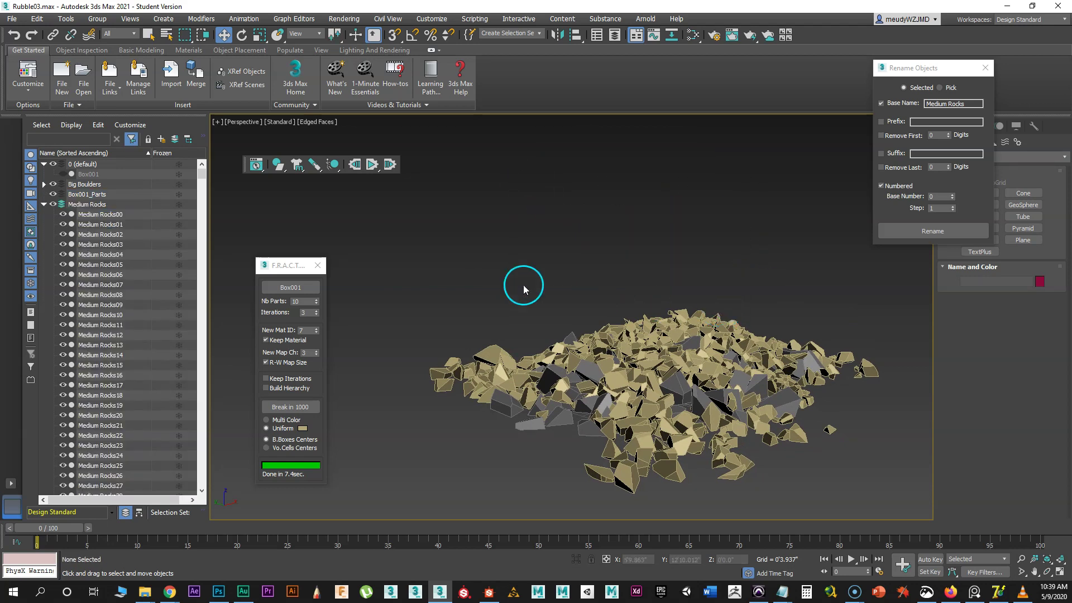
- Unhide the original Box001 and raise it above the rubble pile
{"action": "left_click", "coordinate": [63, 174]}
{"action": "left_click", "coordinate": [648, 319]}
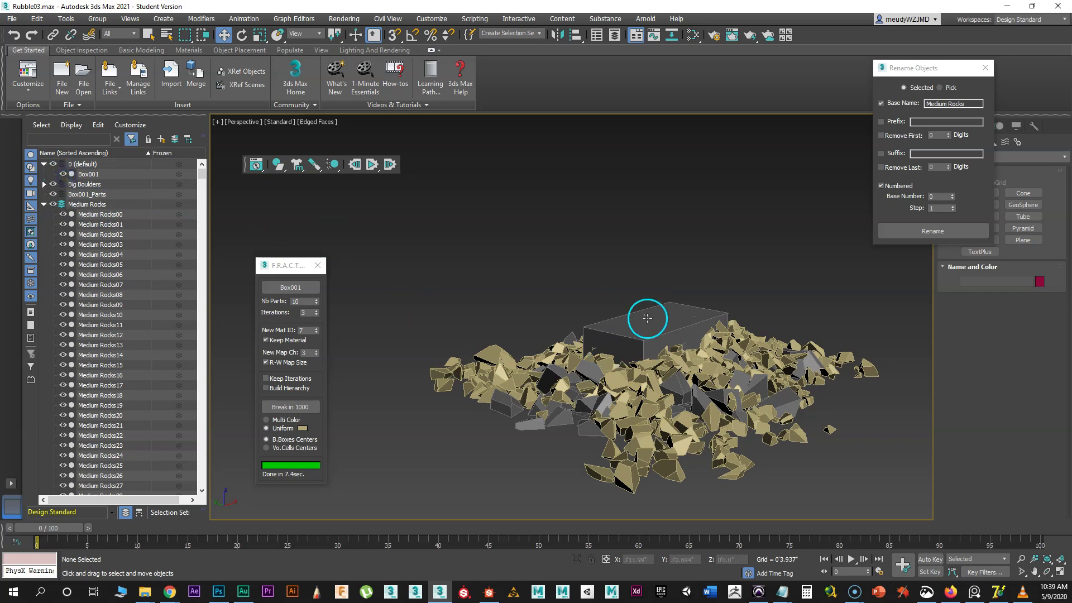
{"action": "left_click_drag", "start_coordinate": [652, 336], "coordinate": [675, 220]}
- Resize Box001 to a length of 1'7.54", a width of 1'11.633" and a height of 0'4.645"
{"action": "left_click_drag", "start_coordinate": [902, 68], "coordinate": [314, 237]}
{"action": "left_click", "coordinate": [963, 126]}
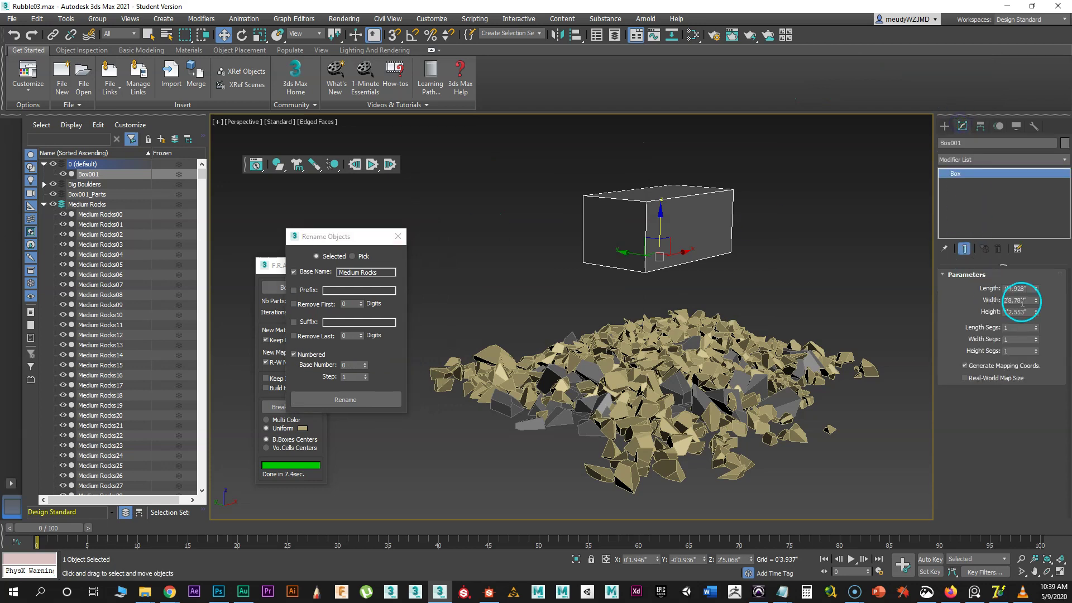
{"action": "mouse_move", "coordinate": [1037, 288]}
{"action": "left_mouse_down"}
{"action": "mouse_move", "coordinate": [1040, 348]}
{"action": "mouse_move", "coordinate": [1033, 271]}
{"action": "left_mouse_up"}
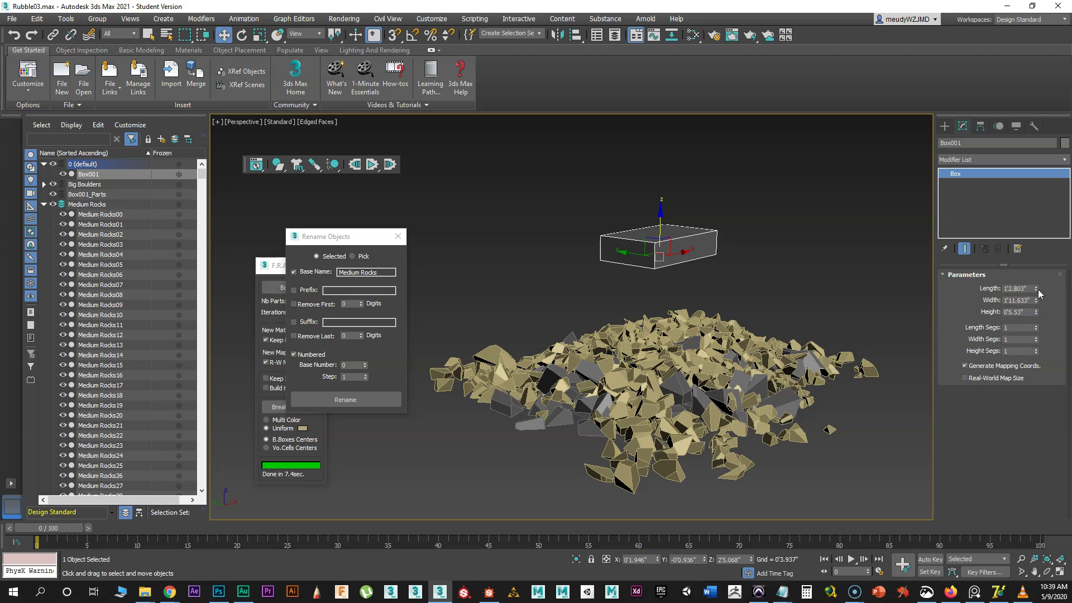
{"action": "left_click_drag", "start_coordinate": [1035, 311], "coordinate": [1036, 318]}
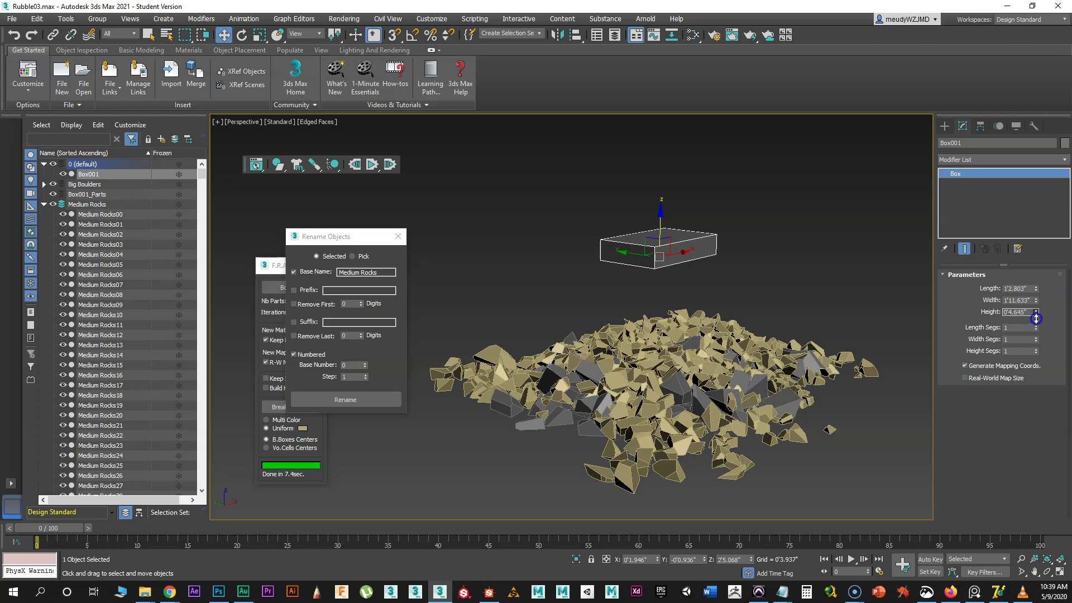
{"action": "middle_click_drag", "start_coordinate": [779, 301], "coordinate": [587, 330], "text": "alt"}
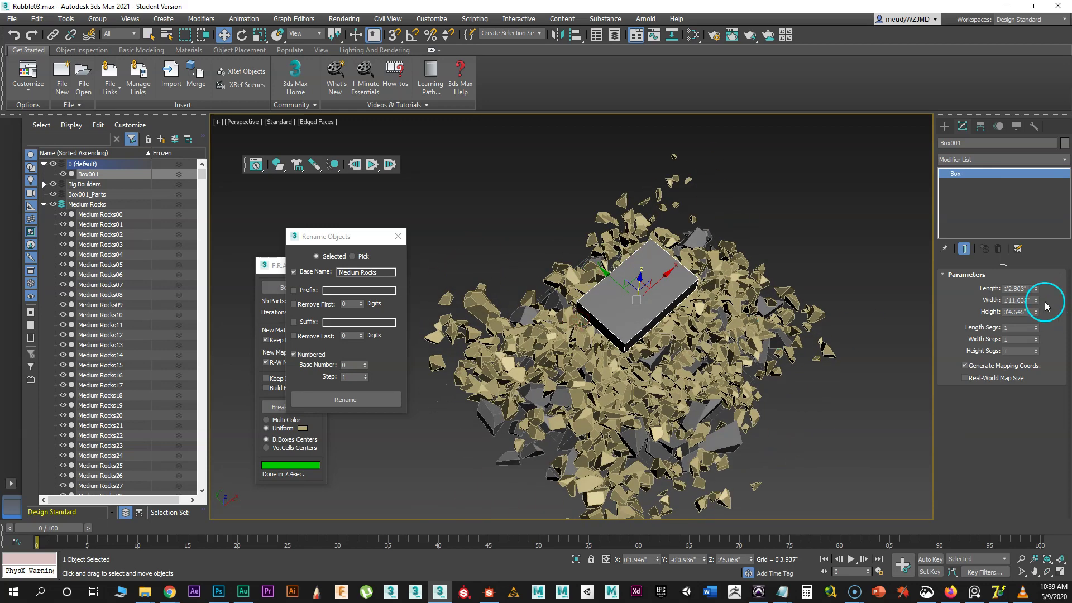
{"action": "left_click_drag", "start_coordinate": [1036, 289], "coordinate": [1036, 277]}
{"action": "middle_click_drag", "start_coordinate": [643, 358], "coordinate": [560, 377], "text": "alt"}
{"action": "middle_click_drag", "start_coordinate": [579, 316], "coordinate": [580, 315], "text": "alt"}
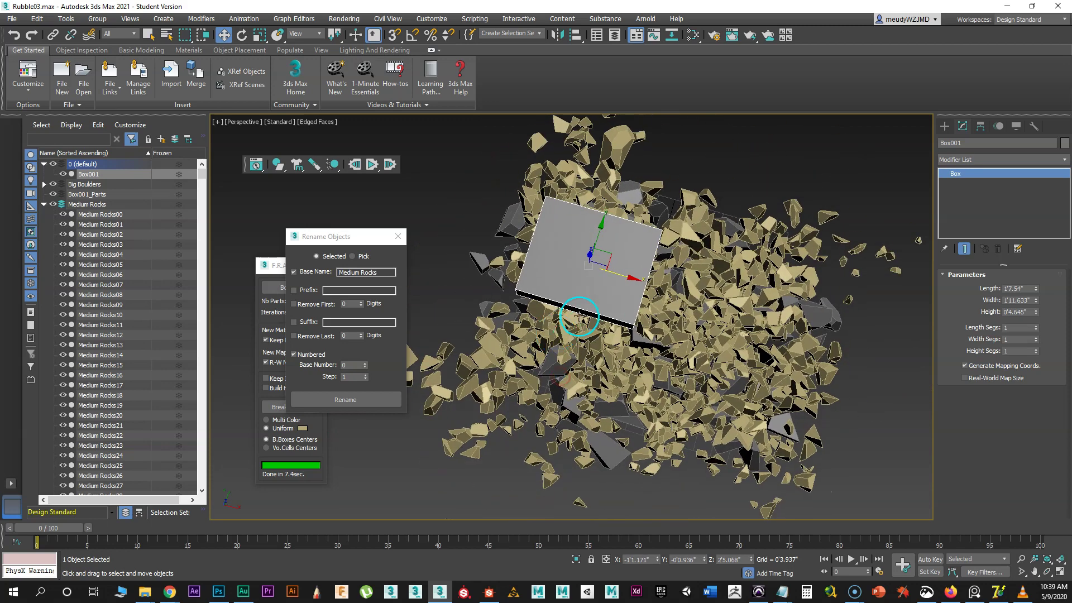
{"action": "mouse_move", "coordinate": [631, 279]}
{"action": "middle_mouse_down", "text": "alt"}
{"action": "mouse_move", "coordinate": [567, 276]}
{"action": "mouse_move", "coordinate": [593, 359]}
{"action": "mouse_move", "coordinate": [573, 314]}
{"action": "mouse_move", "coordinate": [624, 286]}
{"action": "middle_mouse_up", "text": "alt"}
- Move the dialogs aside, set the uniform fracture color to blue, and break Box001 into 1000 pieces
{"action": "left_click_drag", "start_coordinate": [343, 239], "coordinate": [913, 73]}
{"action": "left_click_drag", "start_coordinate": [285, 267], "coordinate": [306, 195]}
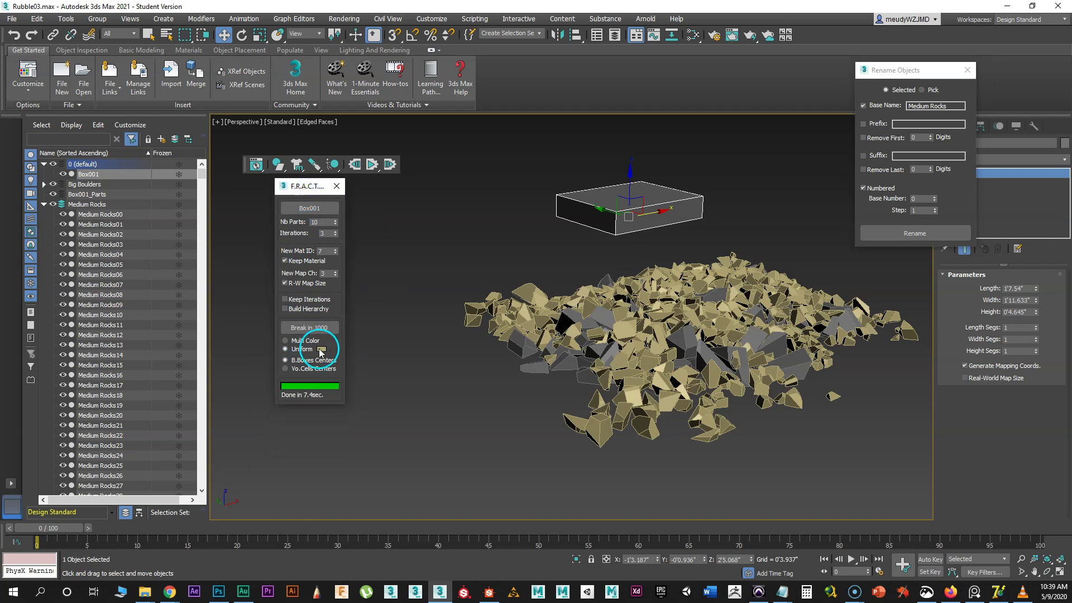
{"action": "left_click", "coordinate": [321, 349]}
{"action": "left_click_drag", "start_coordinate": [783, 210], "coordinate": [810, 166]}
{"action": "left_click", "coordinate": [949, 239]}
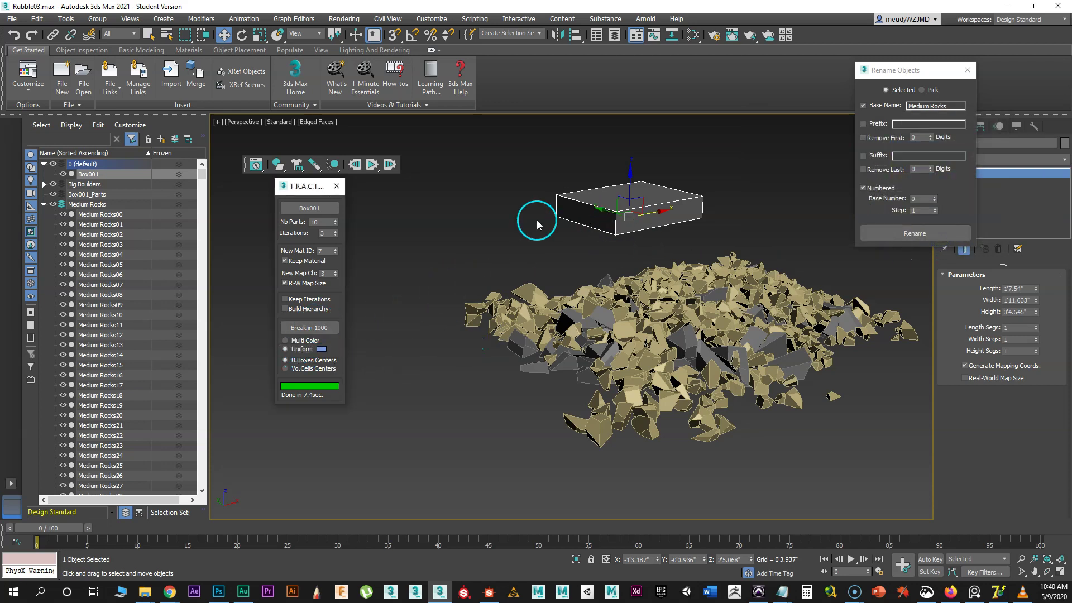
{"action": "left_click", "coordinate": [305, 329]}
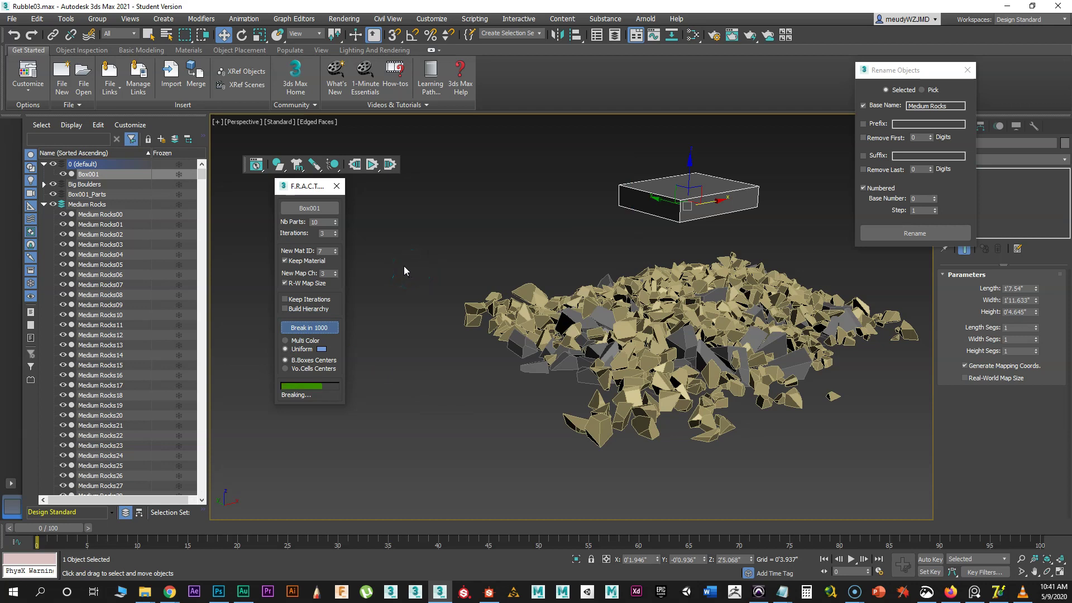
- Select all the blue box fragments and set them as dynamic rigid bodies
{"action": "left_click_drag", "start_coordinate": [569, 161], "coordinate": [687, 222]}
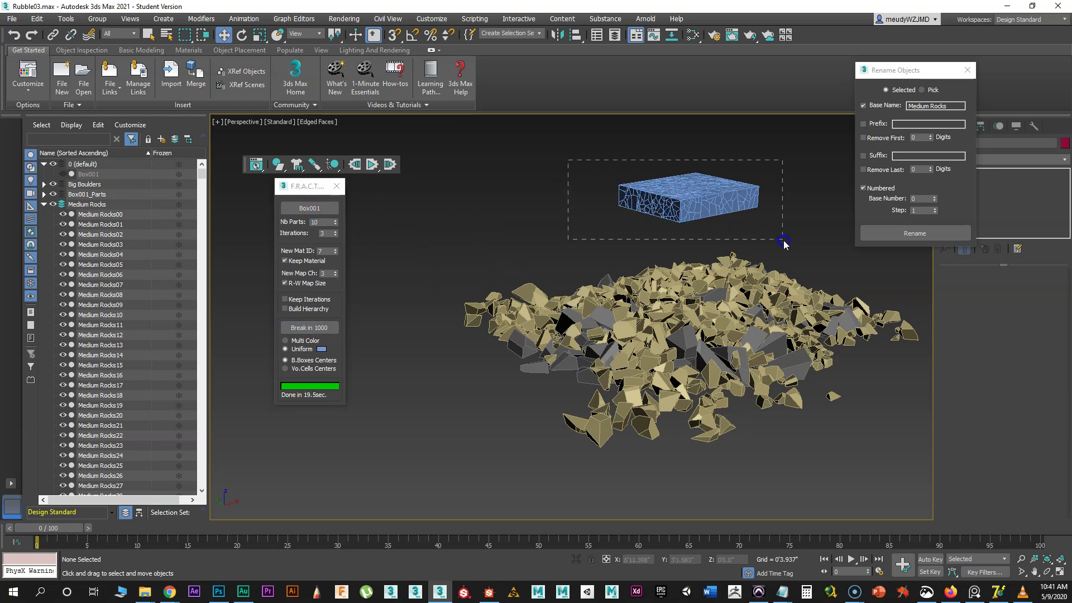
{"action": "left_click_drag", "start_coordinate": [784, 244], "coordinate": [783, 243]}
{"action": "left_click_drag", "start_coordinate": [306, 187], "coordinate": [295, 239]}
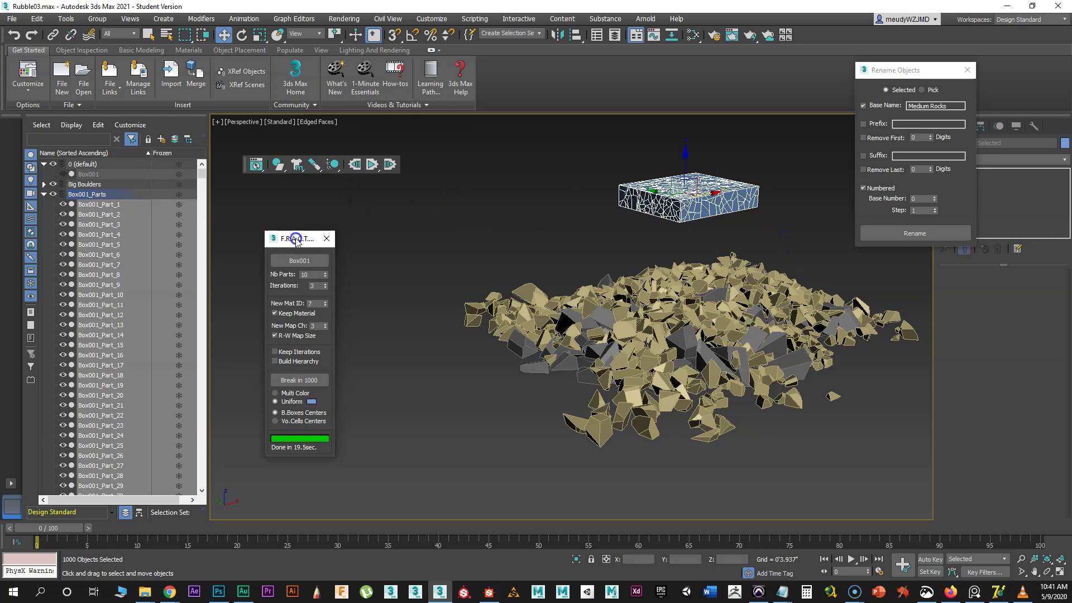
{"action": "left_click", "coordinate": [286, 169]}
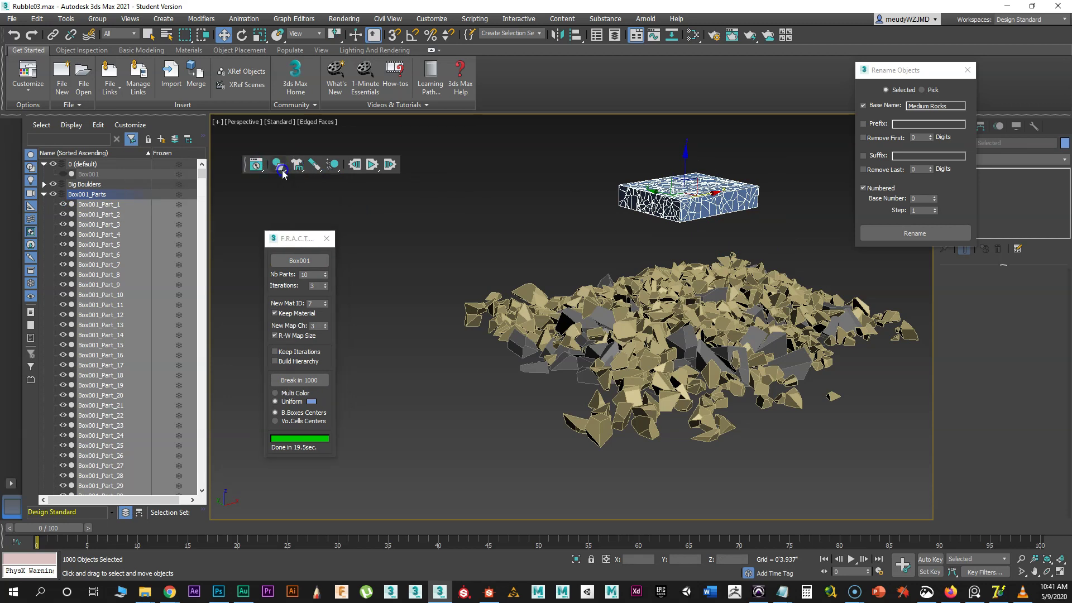
{"action": "left_click_drag", "start_coordinate": [283, 174], "coordinate": [251, 181]}
- Test the MassFX simulation on the blue fragments, stop it at frame 54, and reset it
{"action": "left_click", "coordinate": [369, 165]}
{"action": "left_click", "coordinate": [379, 239]}
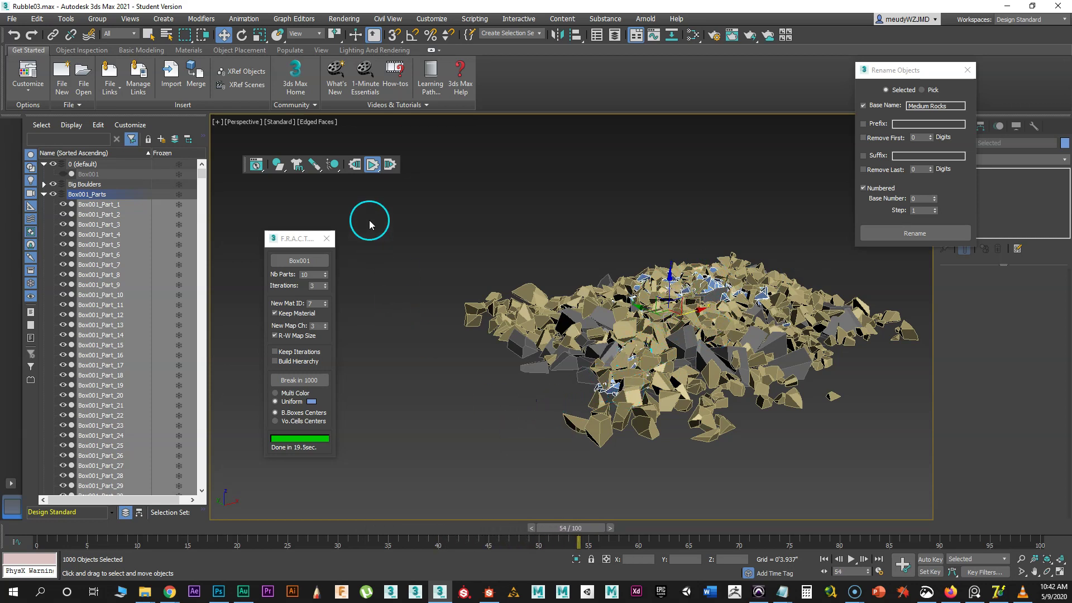
{"action": "left_click", "coordinate": [354, 165]}
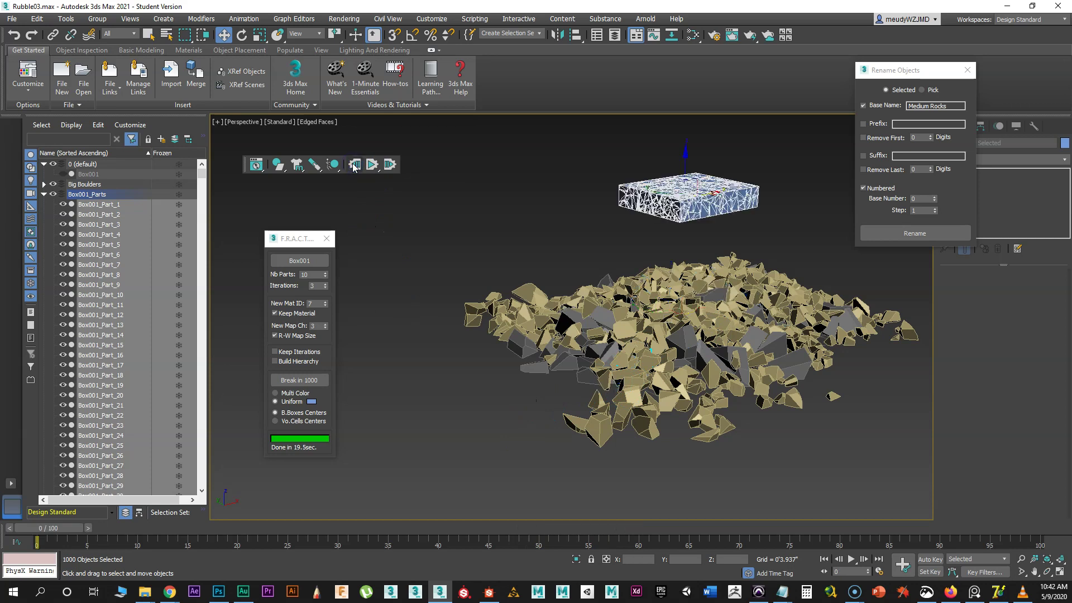
- Collapse the Box001_Parts and Medium Rocks layers and hide the Big Boulders layer
{"action": "left_click", "coordinate": [44, 194]}
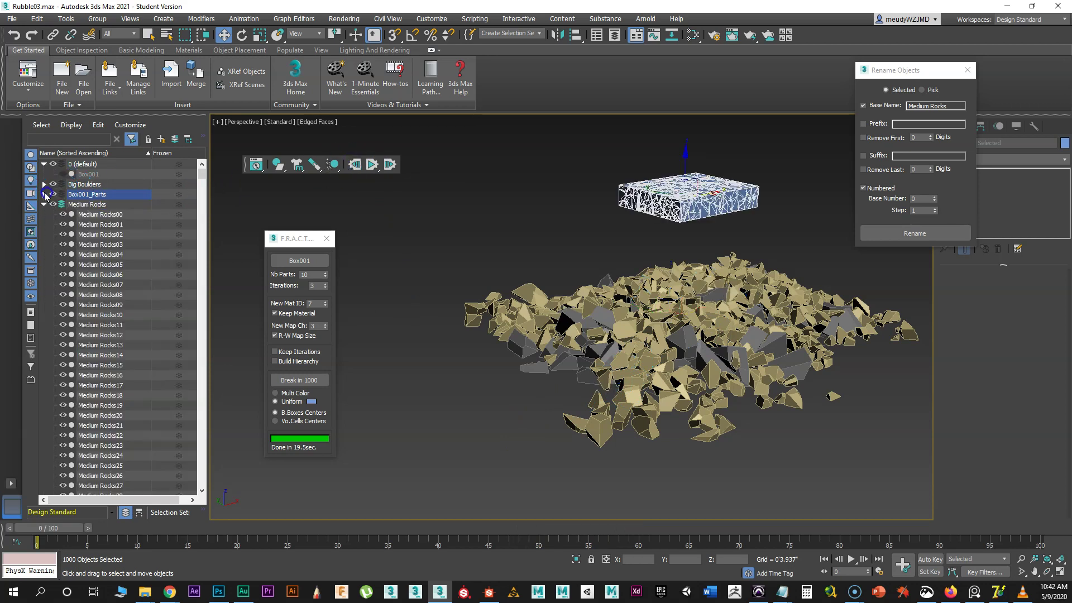
{"action": "left_click", "coordinate": [44, 204]}
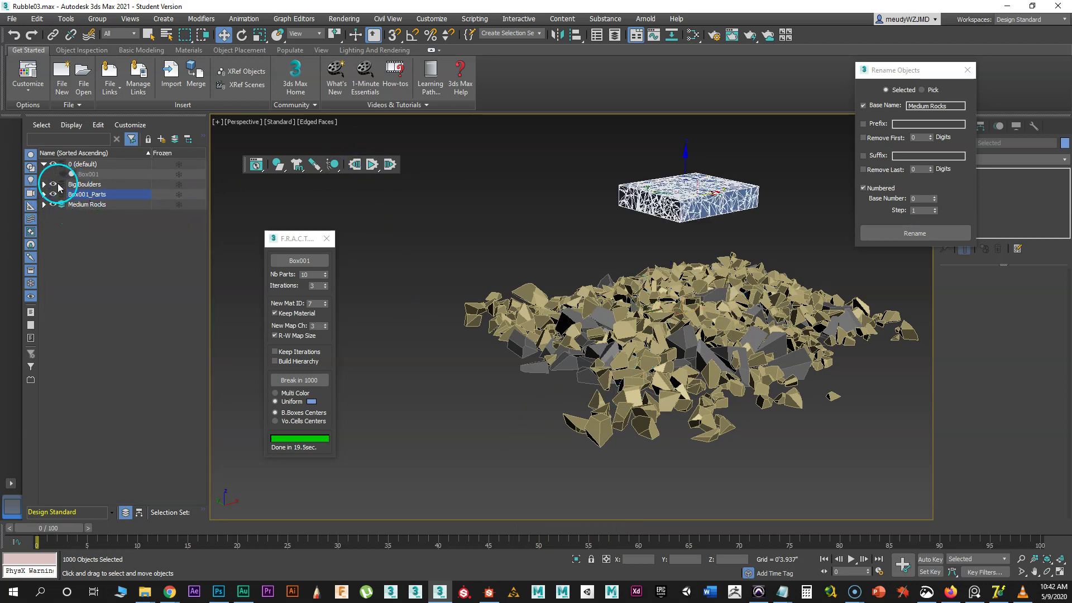
{"action": "left_click", "coordinate": [53, 184]}
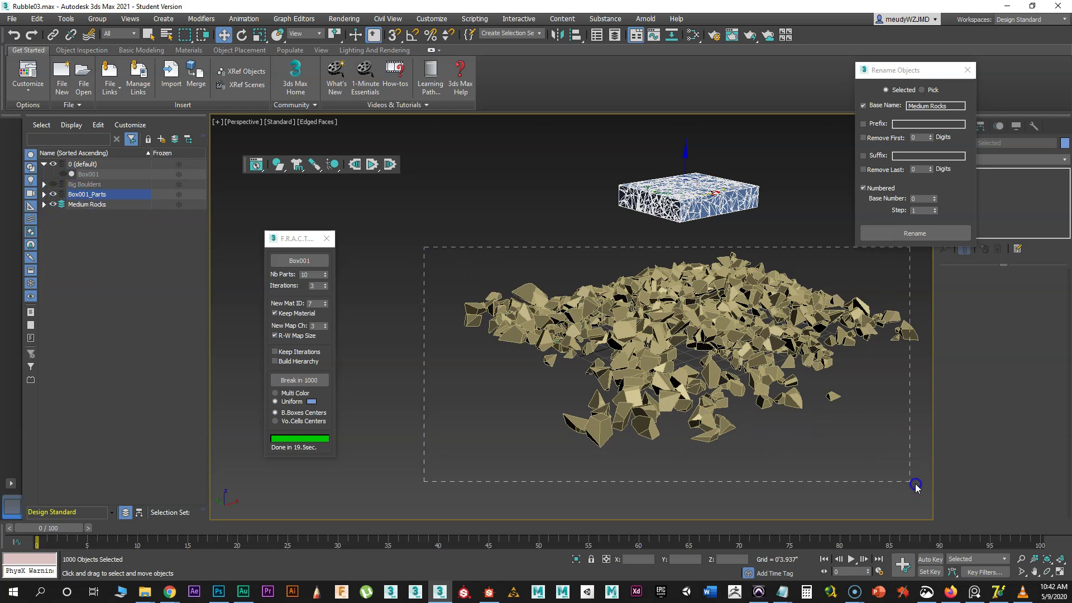
- Select all the medium rocks and set them as static rigid bodies
{"action": "left_click_drag", "start_coordinate": [938, 482], "coordinate": [938, 482]}
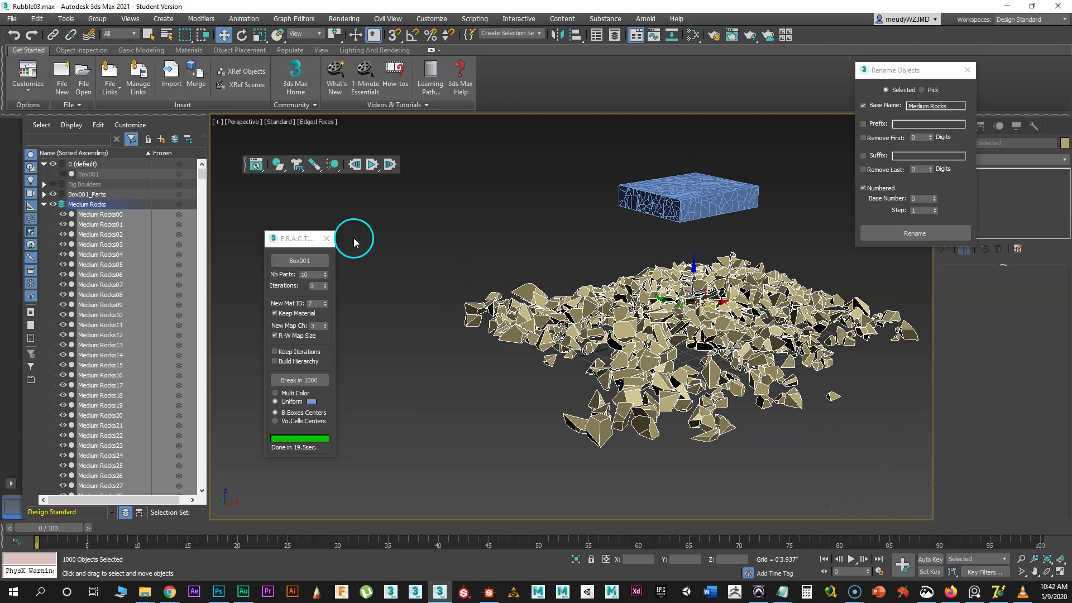
{"action": "left_click", "coordinate": [284, 173]}
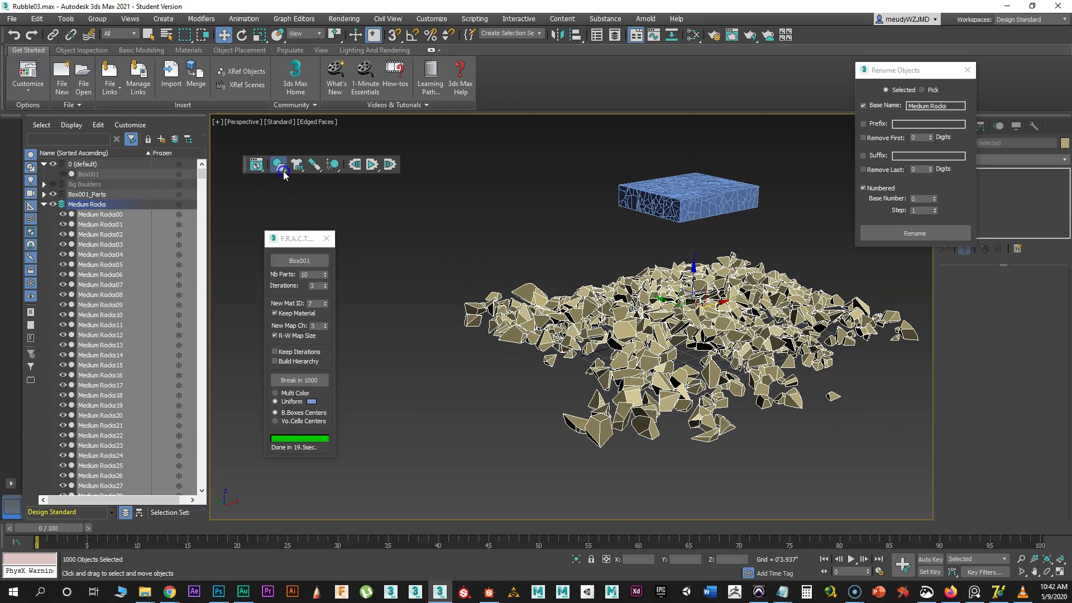
{"action": "left_click_drag", "start_coordinate": [285, 174], "coordinate": [251, 216]}
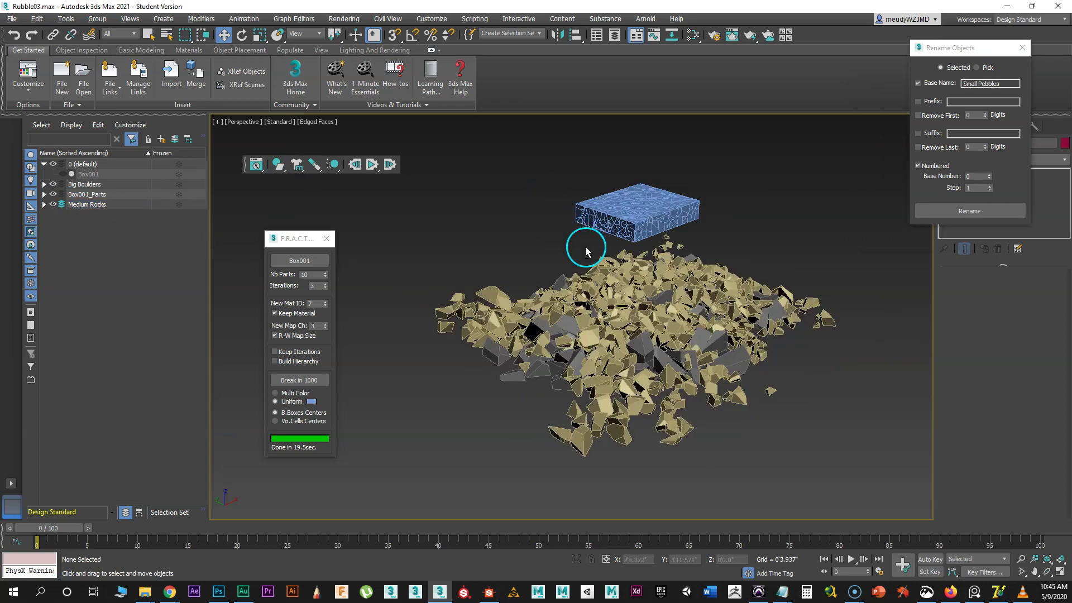
- Select the blue fractured box and move it above the near-left side of the rubble pile
{"action": "middle_click_drag", "start_coordinate": [586, 246], "coordinate": [575, 278], "text": "alt"}
{"action": "left_click_drag", "start_coordinate": [506, 229], "coordinate": [690, 306]}
{"action": "middle_click_drag", "start_coordinate": [640, 295], "coordinate": [621, 323], "text": "alt"}
{"action": "left_click_drag", "start_coordinate": [614, 289], "coordinate": [528, 316]}
{"action": "middle_click_drag", "start_coordinate": [556, 363], "coordinate": [617, 273], "text": "alt"}
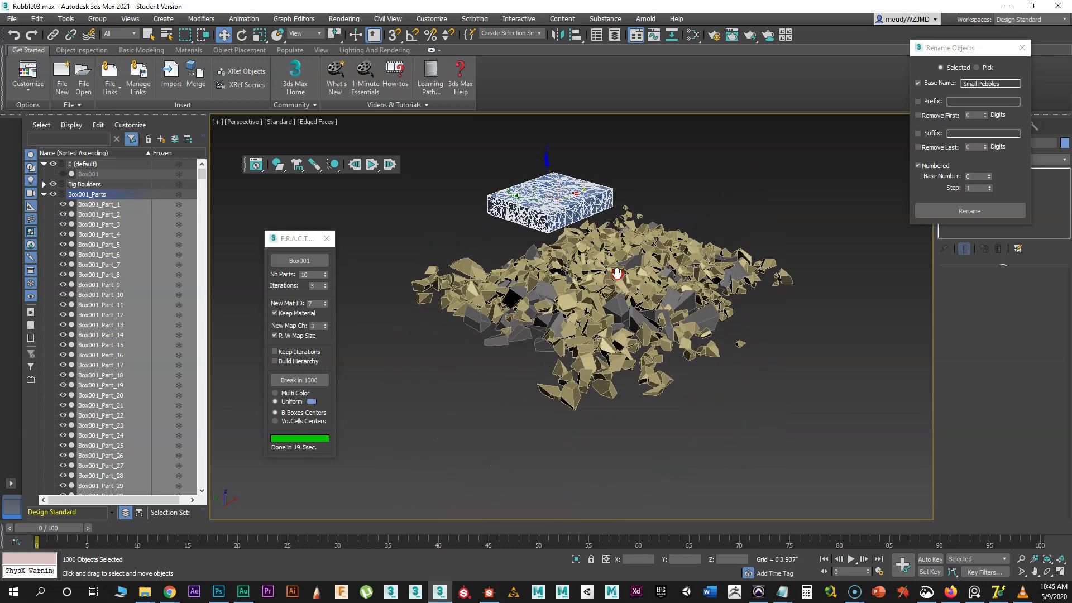
- Collapse the Box001_Parts layer, clear the selection, and create a new layer with its default name
{"action": "left_click", "coordinate": [45, 194]}
{"action": "left_click", "coordinate": [93, 226]}
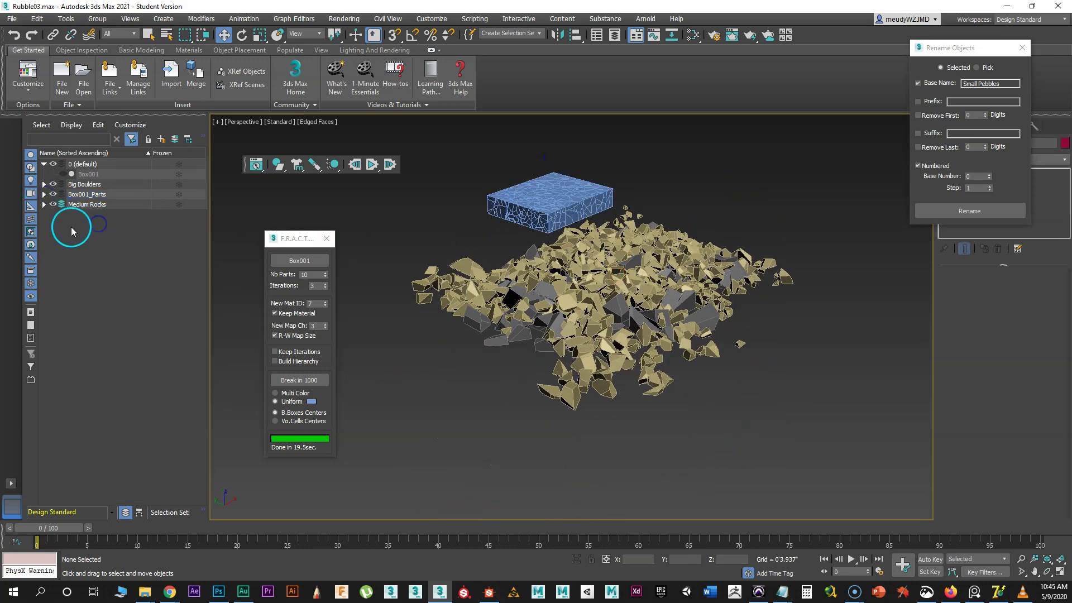
{"action": "left_click", "coordinate": [162, 139]}
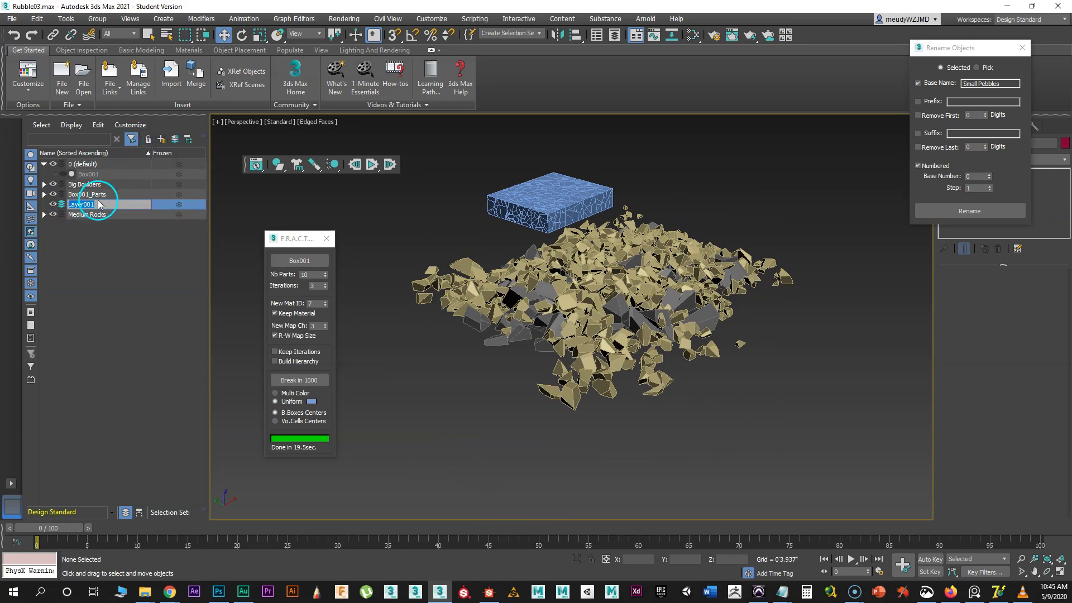
{"action": "key", "text": "Return"}
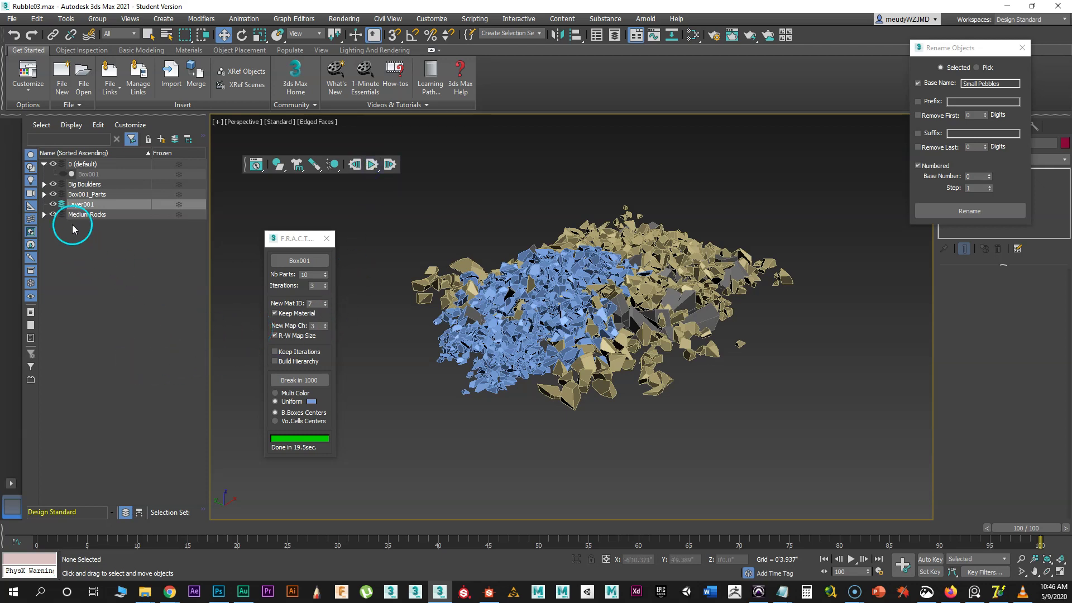
- Hide the Big Boulders and Medium Rocks layers and select all the fallen blue fragments
{"action": "left_click", "coordinate": [53, 185]}
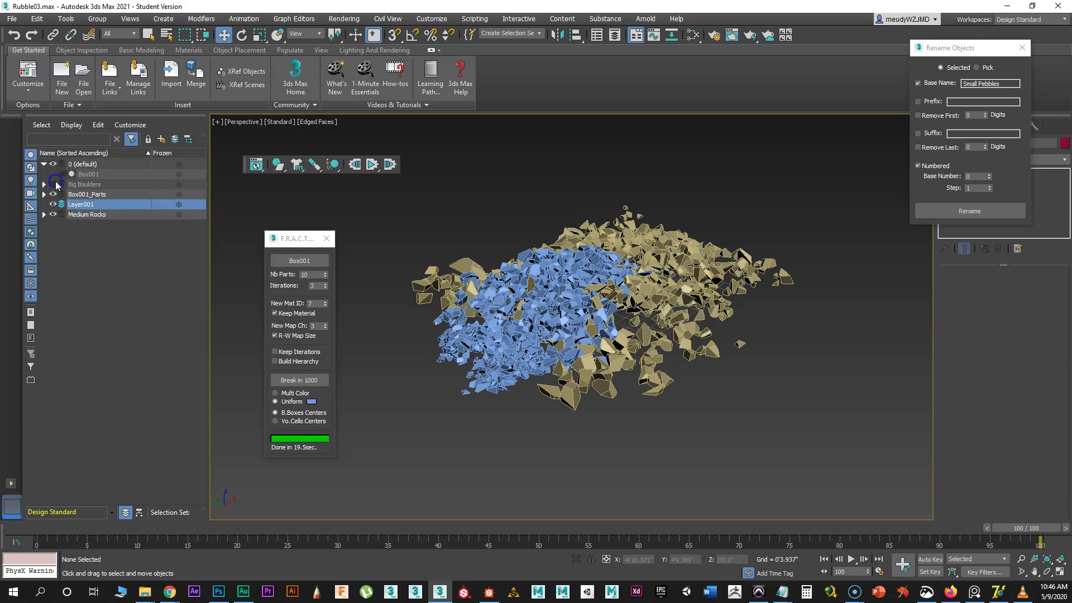
{"action": "left_click", "coordinate": [53, 214]}
{"action": "left_click_drag", "start_coordinate": [688, 385], "coordinate": [691, 388]}
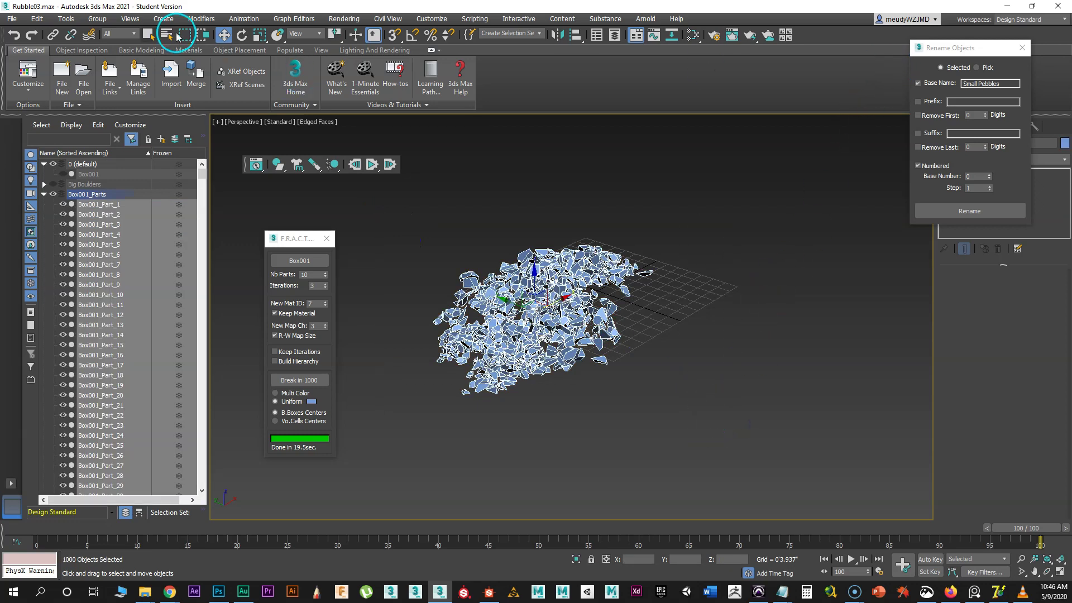
- Take a single snapshot of the selected fragments with the Mesh clone method, and reset the MassFX simulation
{"action": "left_click", "coordinate": [65, 21]}
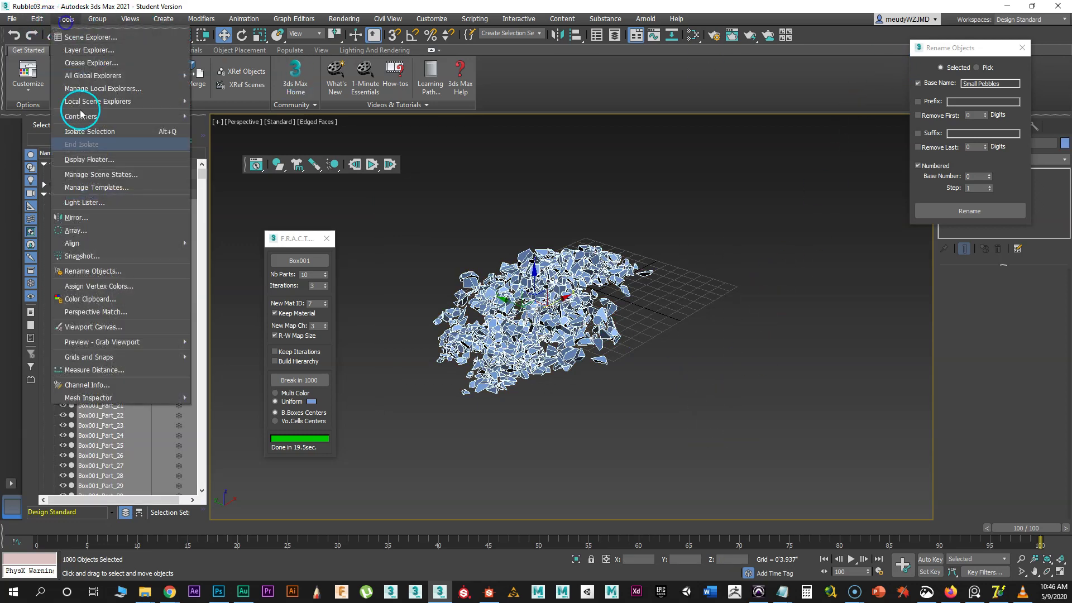
{"action": "left_click", "coordinate": [108, 260]}
{"action": "left_click_drag", "start_coordinate": [509, 215], "coordinate": [739, 116]}
{"action": "left_click", "coordinate": [732, 258]}
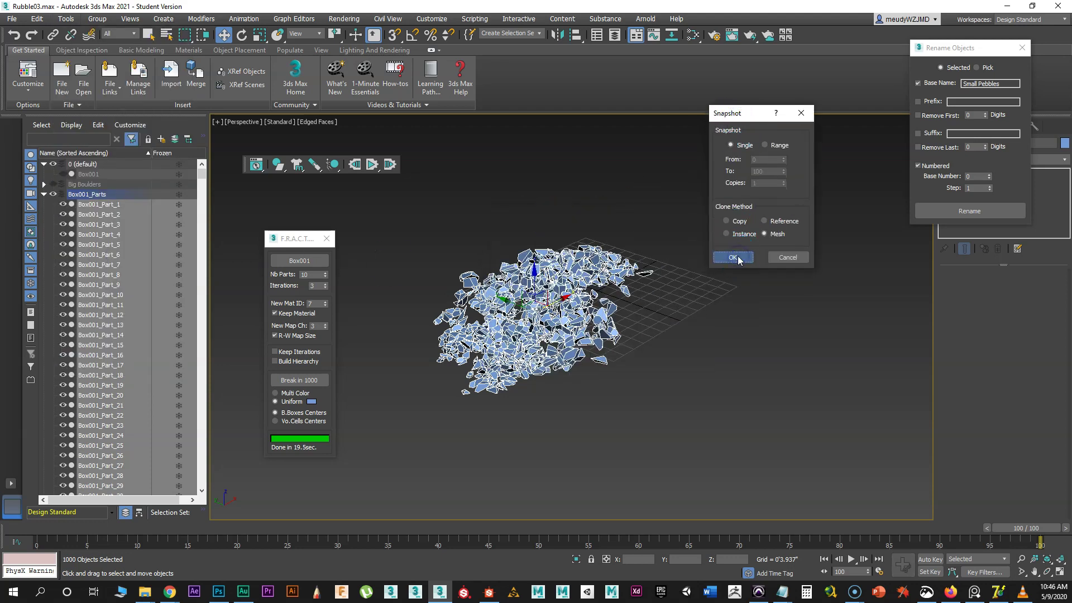
{"action": "left_click", "coordinate": [353, 164]}
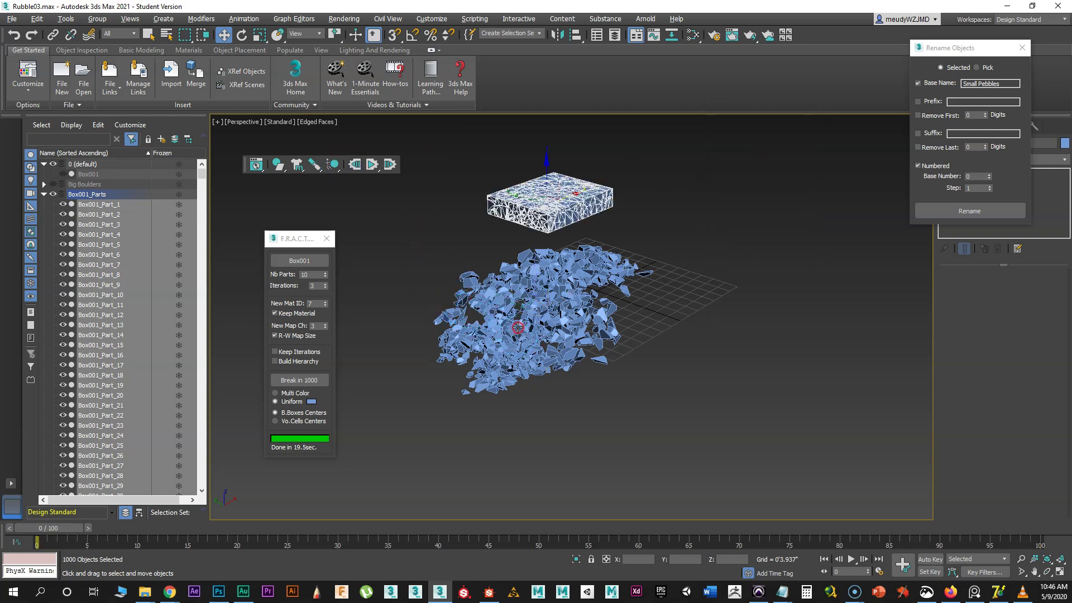
- Select all the snapshot fragments in the pile and rename them with the numbered base name Small Pebbles
{"action": "middle_click_drag", "start_coordinate": [514, 331], "coordinate": [513, 311], "text": "alt"}
{"action": "left_click_drag", "start_coordinate": [421, 259], "coordinate": [721, 407]}
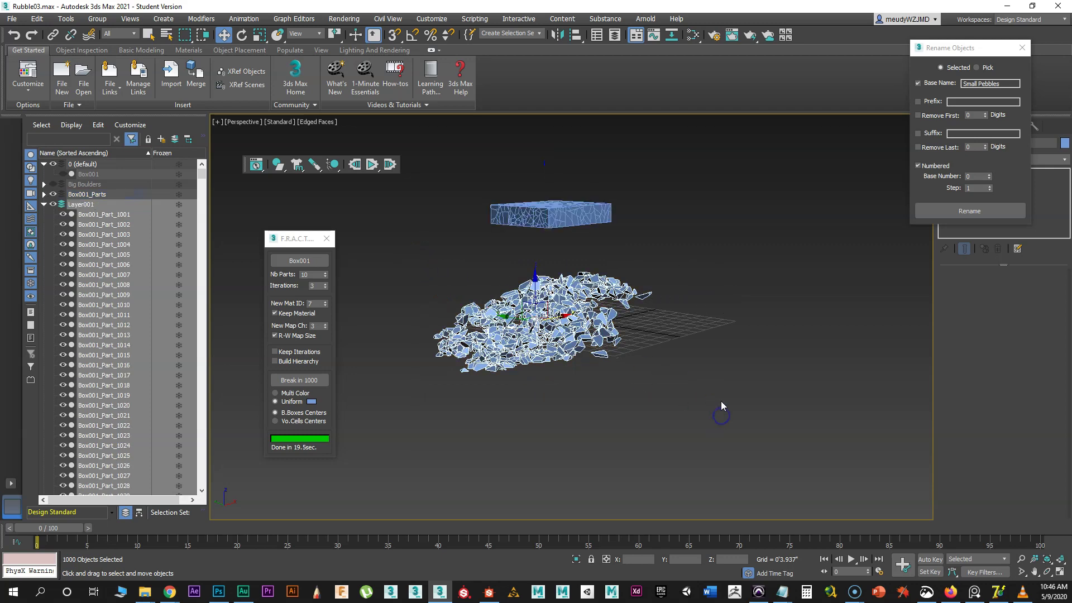
{"action": "left_click_drag", "start_coordinate": [932, 49], "coordinate": [734, 98]}
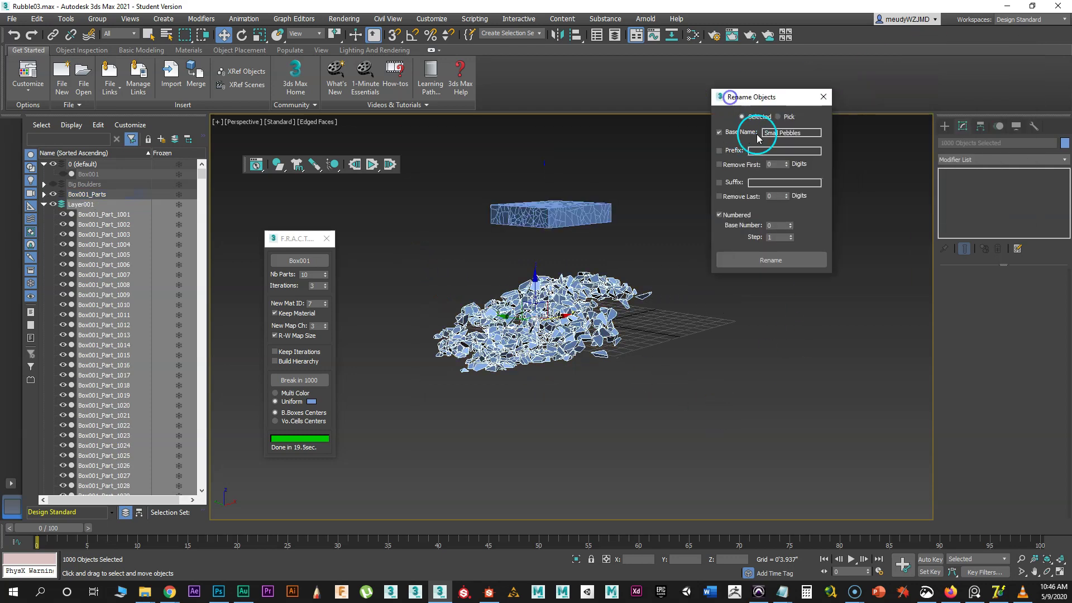
{"action": "left_click", "coordinate": [782, 260]}
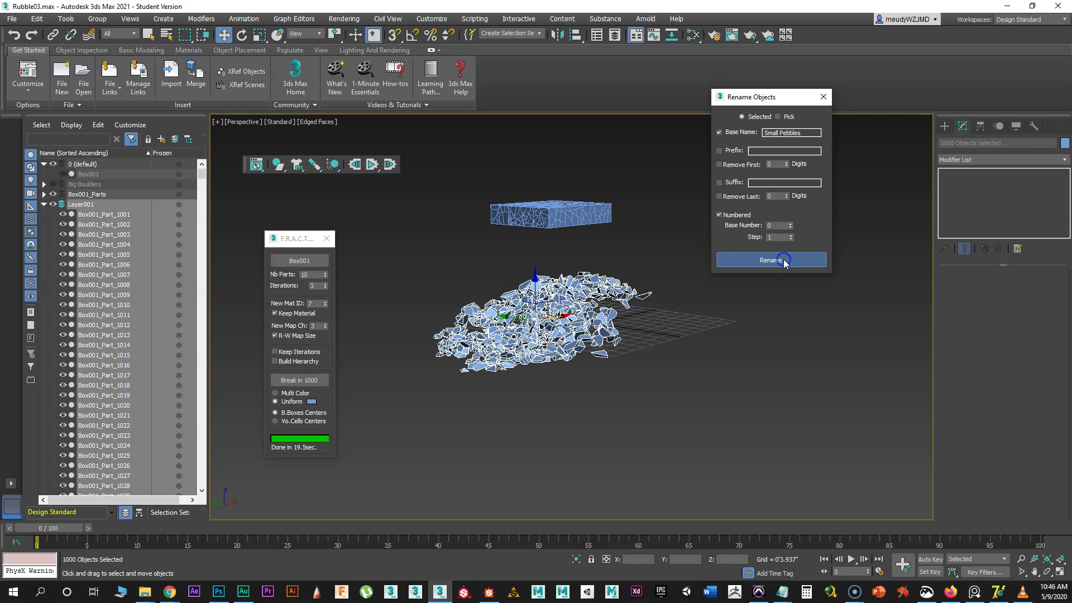
- Clear the selection and rename the Layer001 layer to Small Pebbles
{"action": "left_click", "coordinate": [80, 206]}
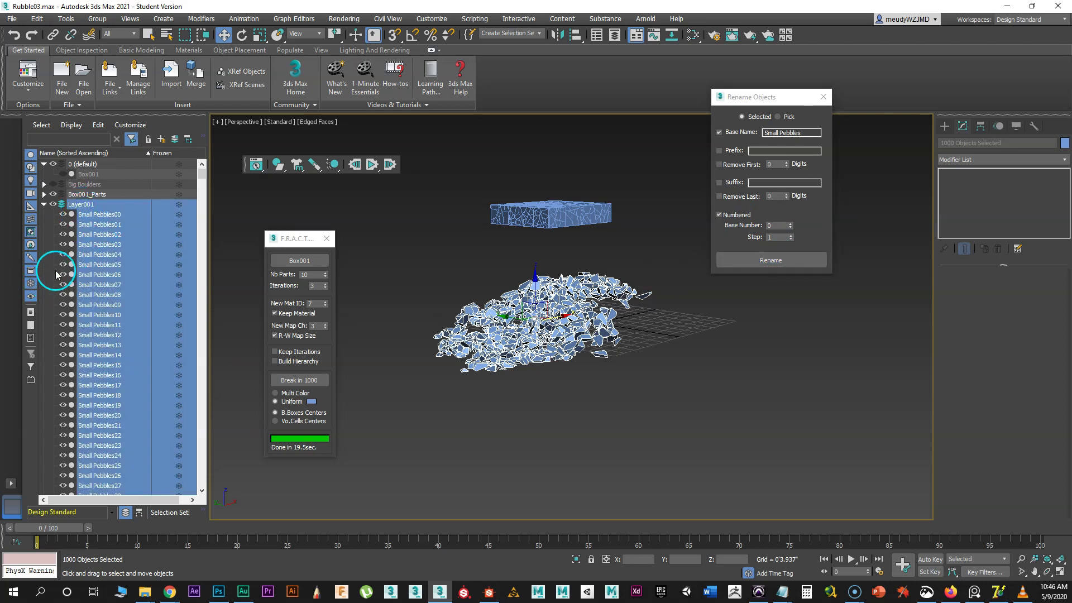
{"action": "key", "text": "ctrl+d"}
{"action": "left_click", "coordinate": [82, 205]}
{"action": "left_click", "coordinate": [90, 207]}
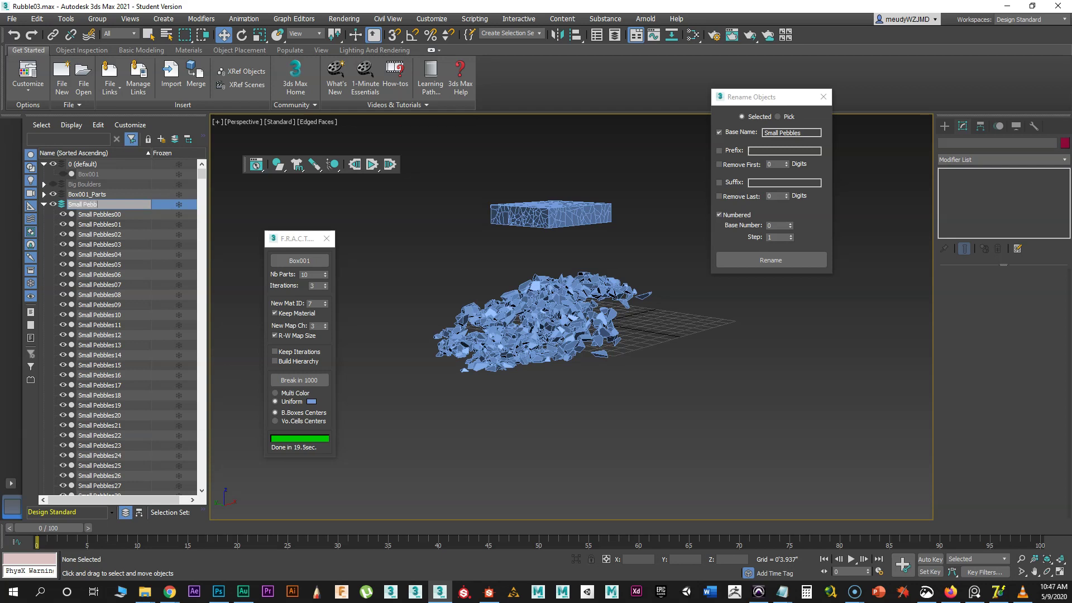
{"action": "type", "text": "Small Pebbles"}
{"action": "key", "text": "Return"}
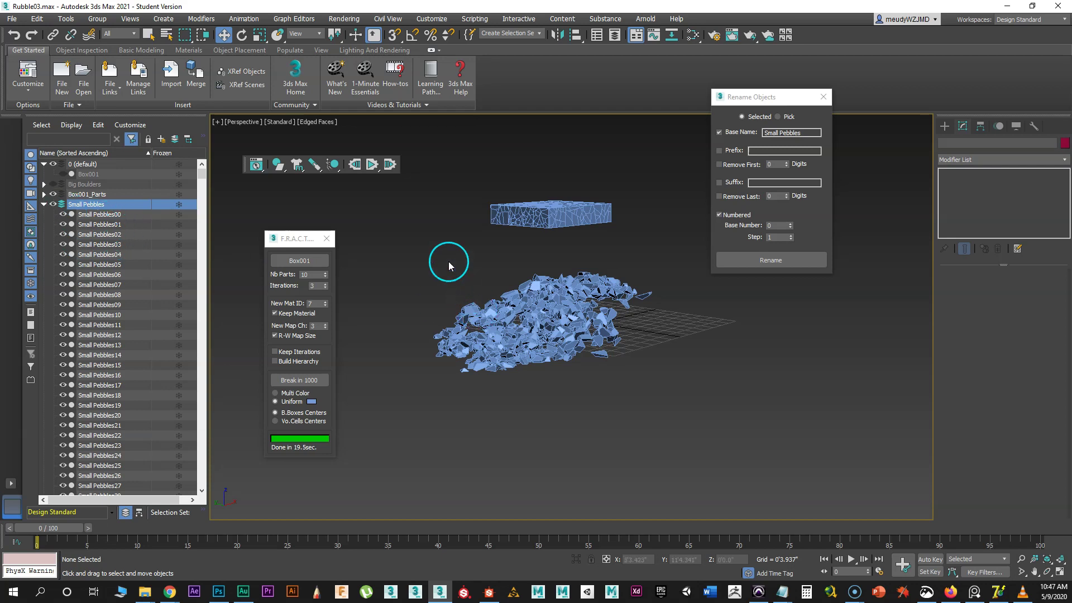
- Set all the small pebbles as static rigid bodies, then collapse their layer and show the Big Boulders layer
{"action": "left_click_drag", "start_coordinate": [408, 253], "coordinate": [697, 403]}
{"action": "left_click_drag", "start_coordinate": [282, 175], "coordinate": [250, 222]}
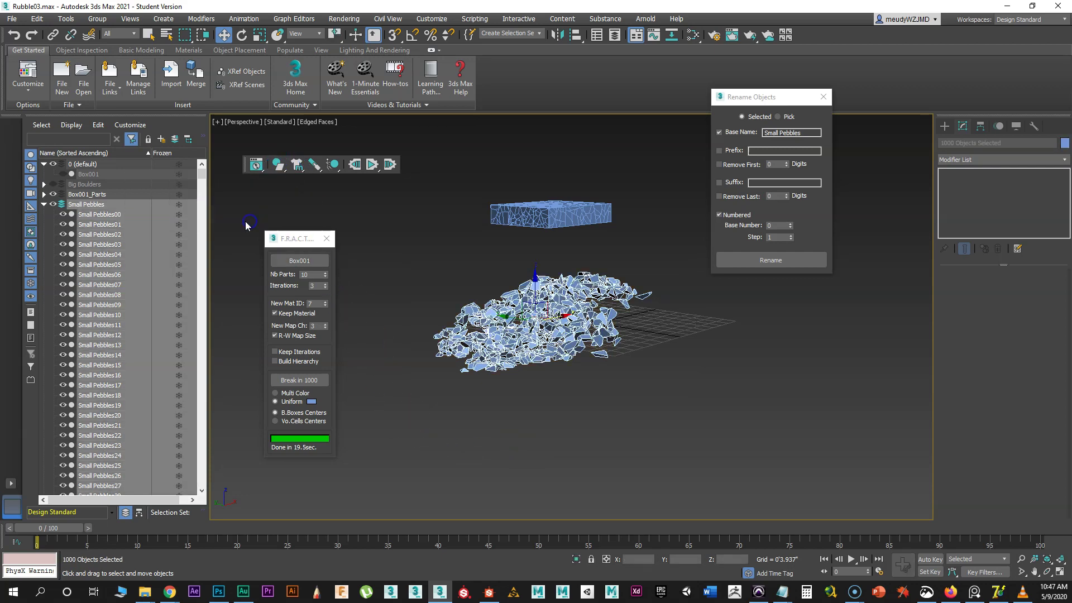
{"action": "left_click", "coordinate": [43, 204]}
{"action": "left_click", "coordinate": [53, 184]}
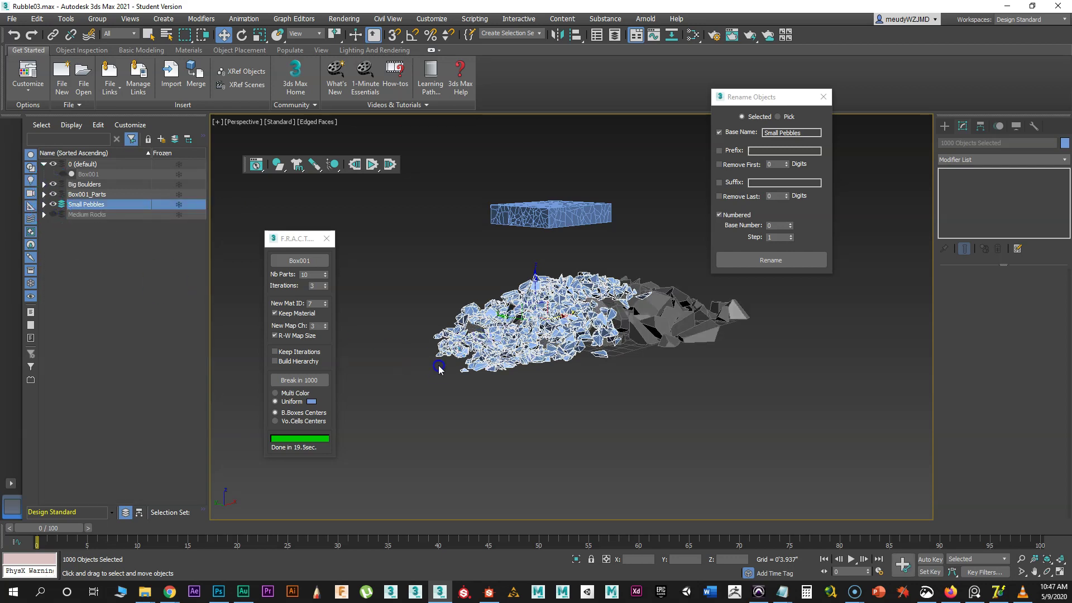
- Select the blue fractured box and move it above the side of the rubble pile not yet covered by pebbles
{"action": "left_click_drag", "start_coordinate": [751, 96], "coordinate": [848, 86]}
{"action": "middle_click_drag", "start_coordinate": [687, 246], "coordinate": [665, 247], "text": "alt"}
{"action": "left_click_drag", "start_coordinate": [424, 185], "coordinate": [607, 225]}
{"action": "middle_click_drag", "start_coordinate": [607, 224], "coordinate": [554, 232], "text": "alt"}
{"action": "left_click_drag", "start_coordinate": [554, 232], "coordinate": [679, 218]}
{"action": "mouse_move", "coordinate": [679, 235]}
{"action": "middle_mouse_down", "text": "alt"}
{"action": "mouse_move", "coordinate": [614, 311]}
{"action": "mouse_move", "coordinate": [642, 317]}
{"action": "mouse_move", "coordinate": [698, 243]}
{"action": "middle_mouse_up", "text": "alt"}
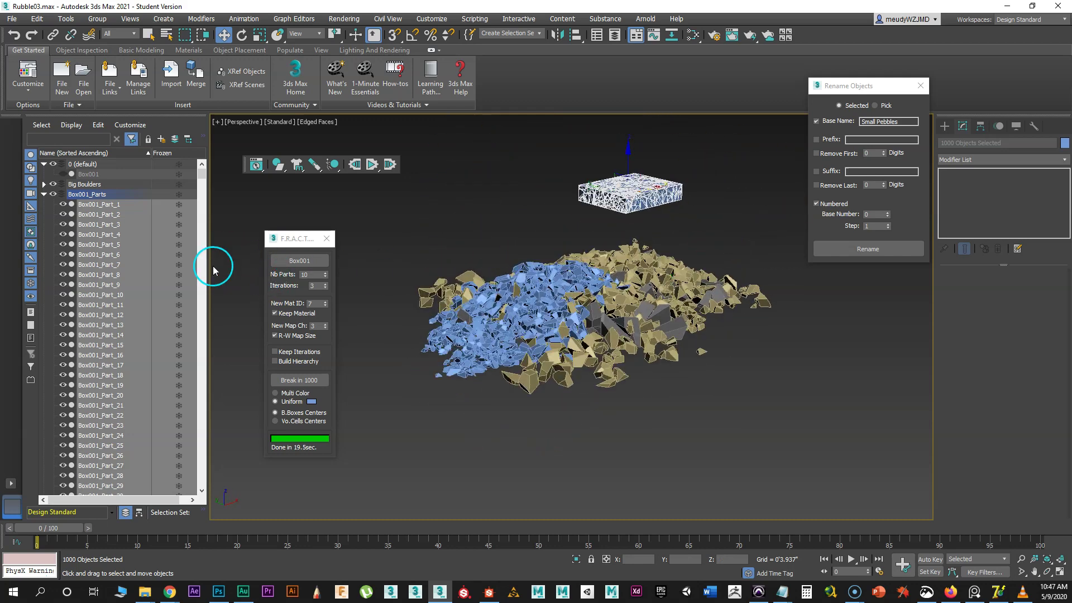
- Collapse the Box001_Parts layer, clear the selection, and add a new layer for the second batch of fragments
{"action": "left_click", "coordinate": [45, 194]}
{"action": "left_click", "coordinate": [115, 243]}
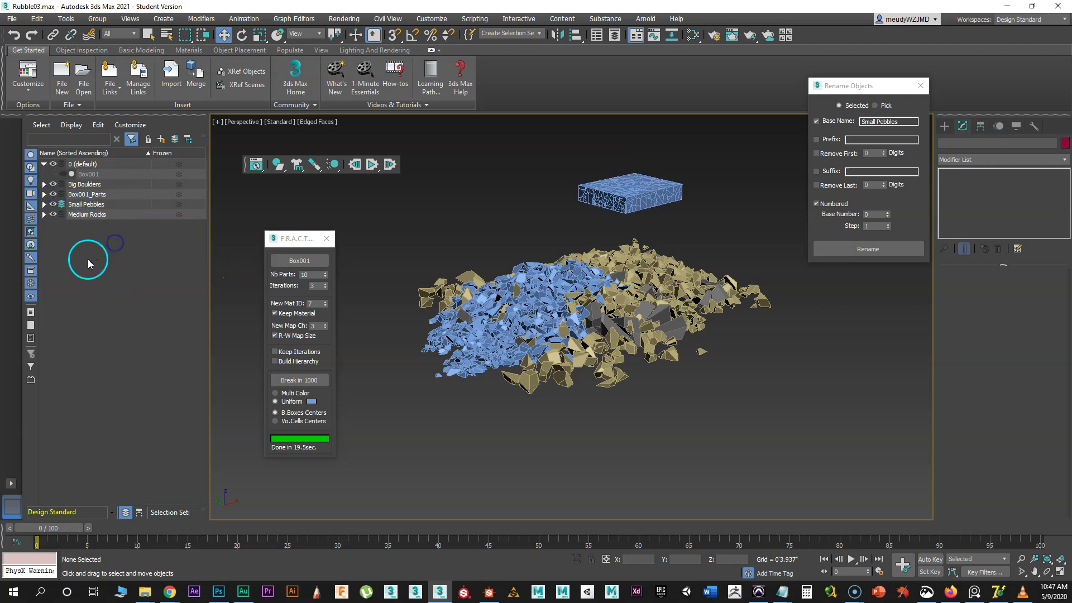
{"action": "left_click", "coordinate": [161, 139]}
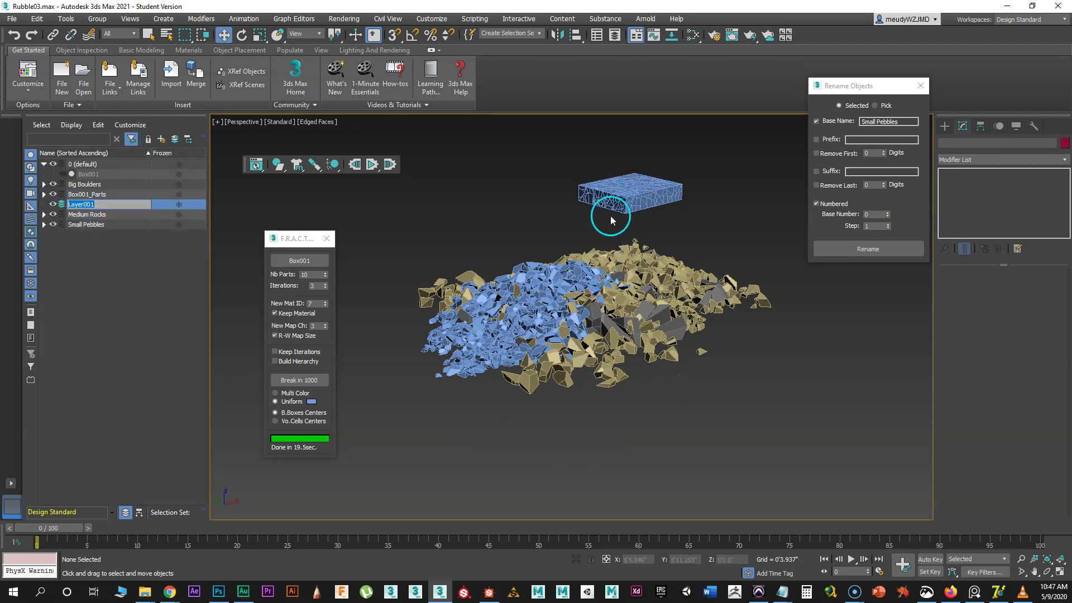
- Run the MassFX simulation to drop the blue fragments onto the pile and stop it at frame 100
{"action": "left_click", "coordinate": [548, 162]}
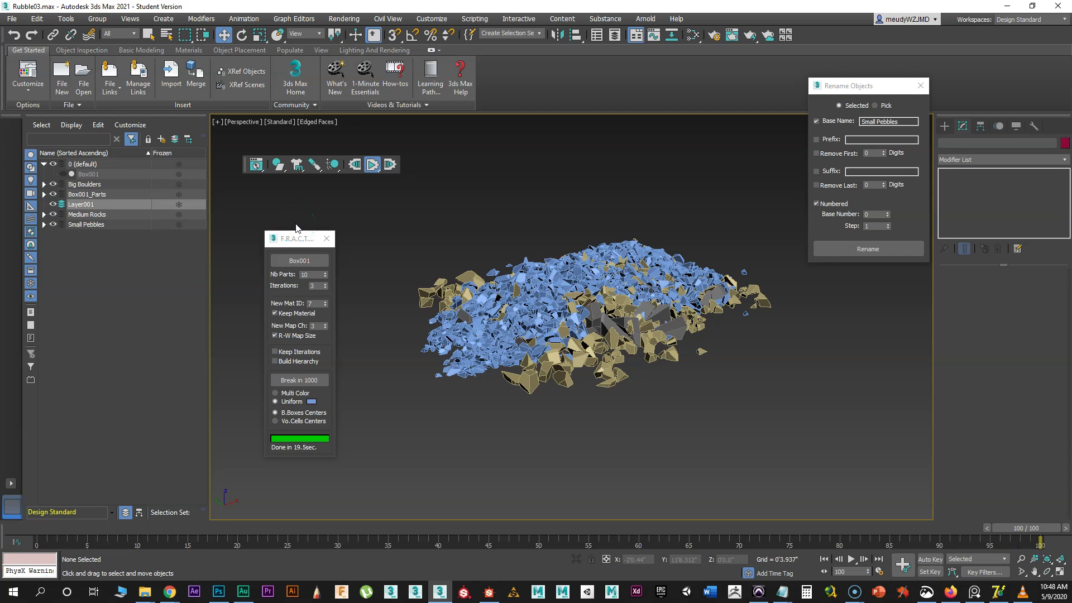
{"action": "left_click", "coordinate": [284, 226]}
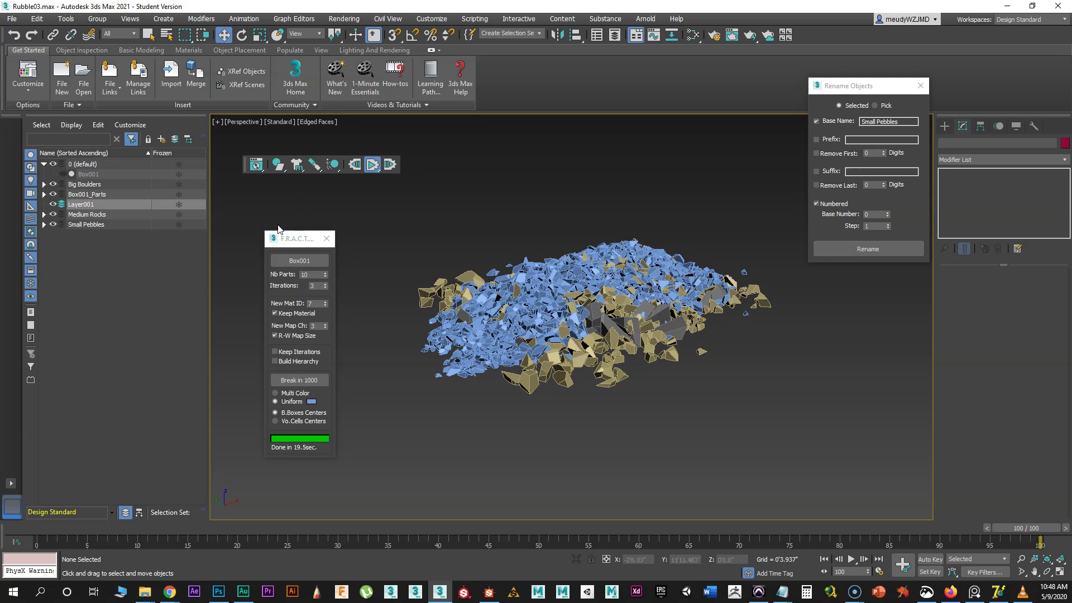
{"action": "left_click", "coordinate": [369, 166]}
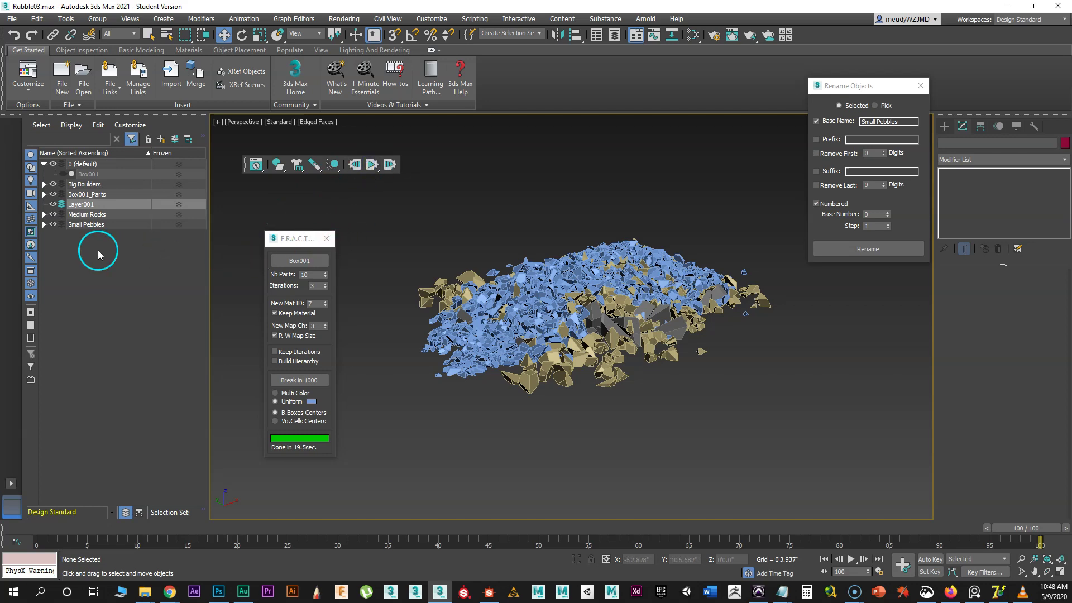
- Hide the Small Pebbles, Medium Rocks and Big Boulders layers, keeping Box001_Parts visible
{"action": "left_click", "coordinate": [53, 224]}
{"action": "left_click", "coordinate": [53, 214]}
{"action": "left_click", "coordinate": [52, 194]}
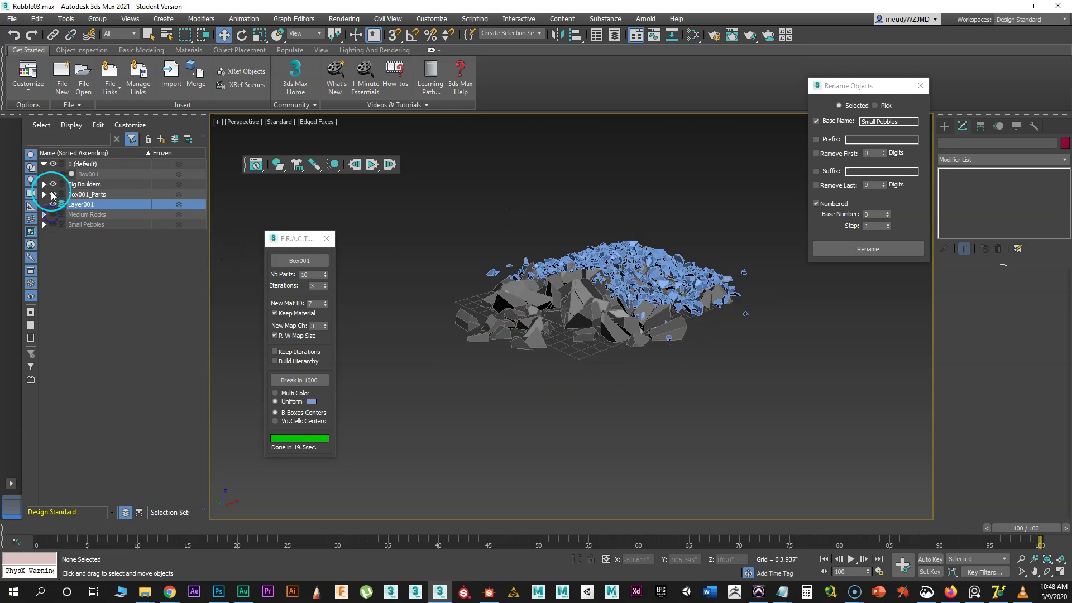
{"action": "left_click", "coordinate": [53, 184]}
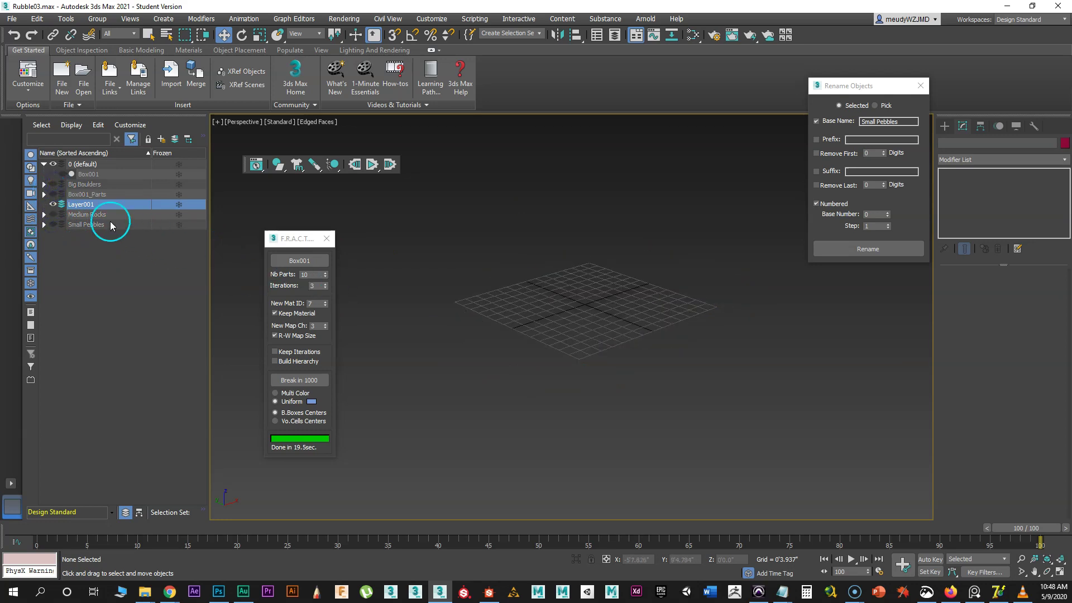
{"action": "left_click", "coordinate": [53, 185]}
{"action": "left_click", "coordinate": [53, 194]}
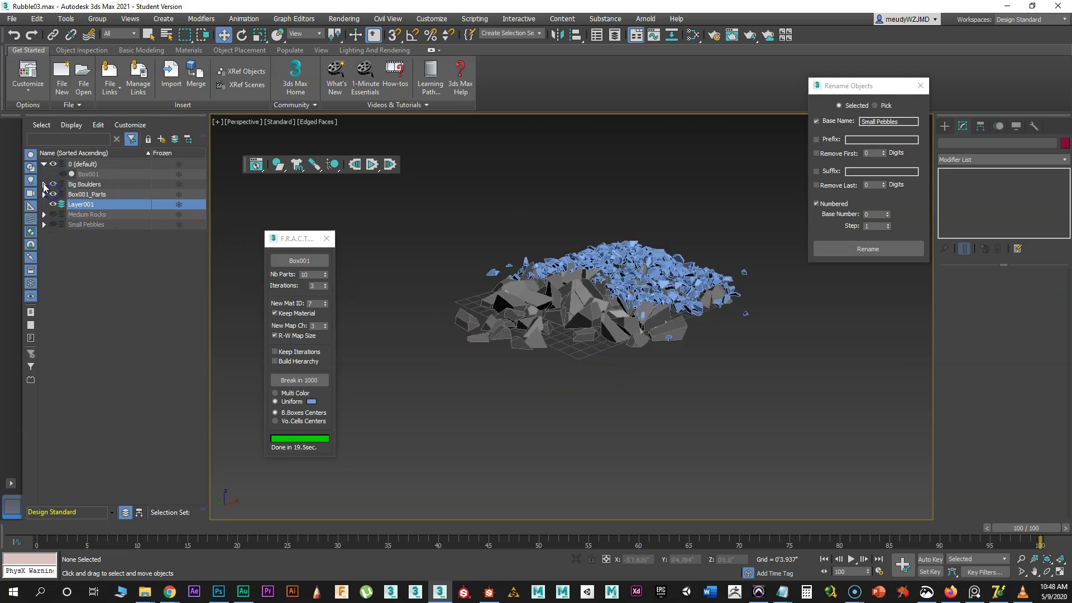
{"action": "left_click", "coordinate": [52, 184]}
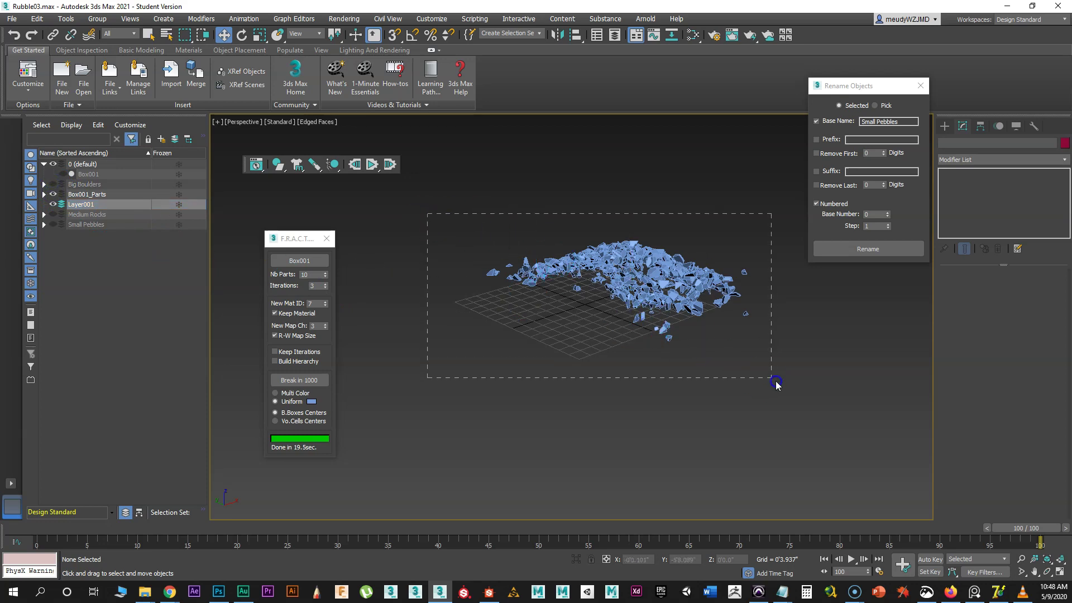
- Select the fallen Box001 fragments, take a snapshot of them, and reset the MassFX simulation
{"action": "left_click_drag", "start_coordinate": [776, 384], "coordinate": [773, 384]}
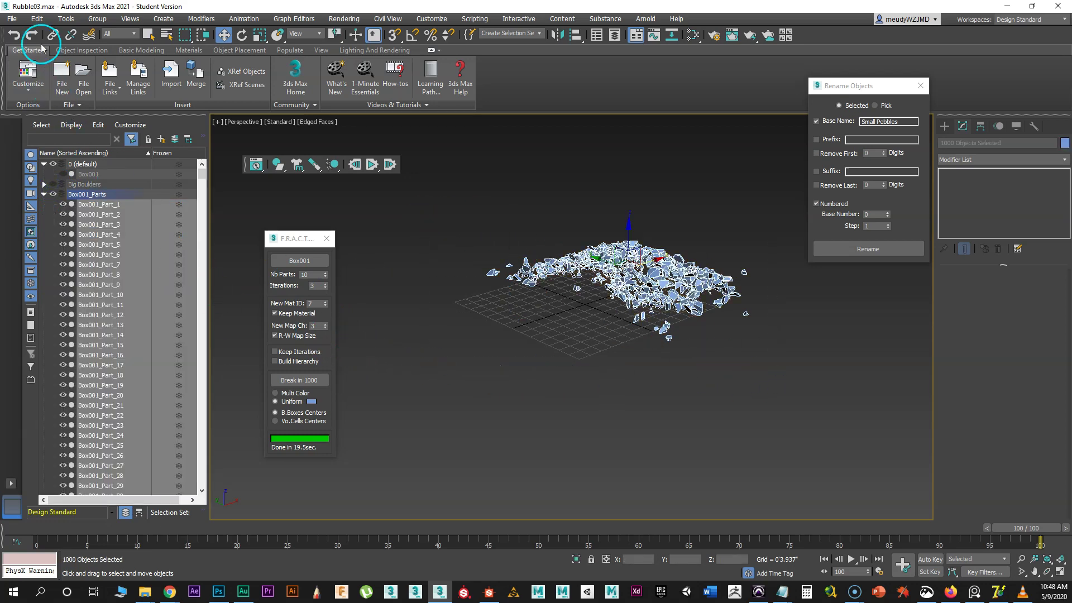
{"action": "left_click", "coordinate": [66, 20]}
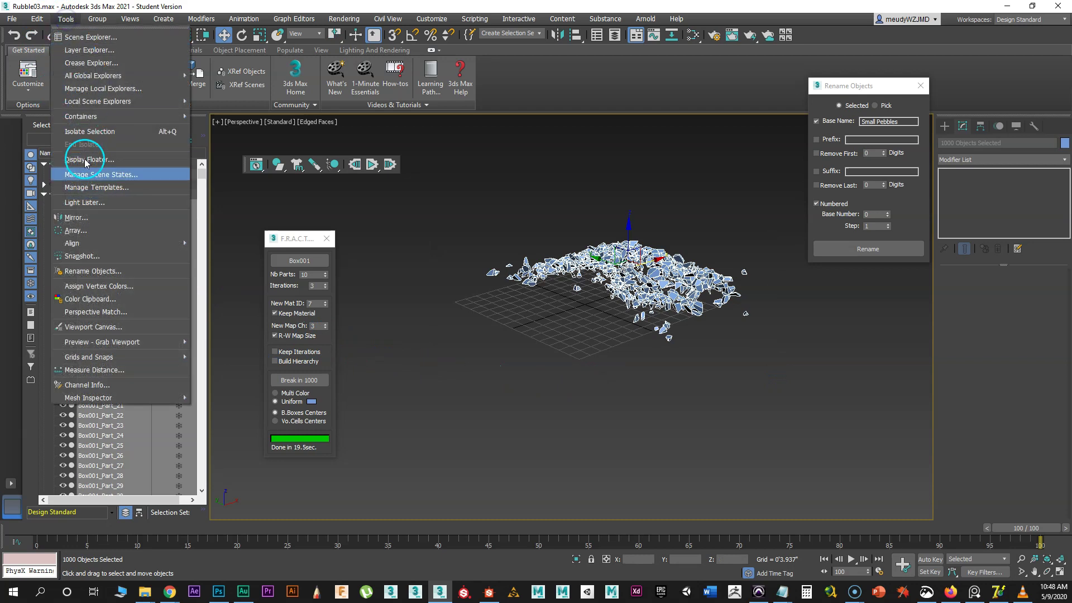
{"action": "left_click", "coordinate": [90, 255]}
{"action": "left_click", "coordinate": [507, 360]}
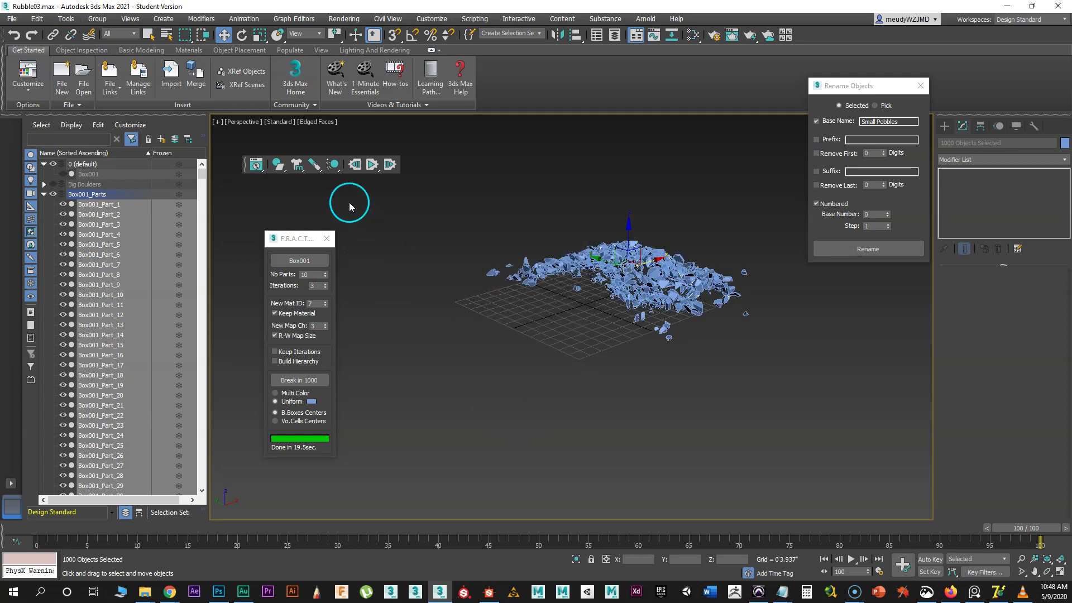
{"action": "left_click", "coordinate": [355, 165]}
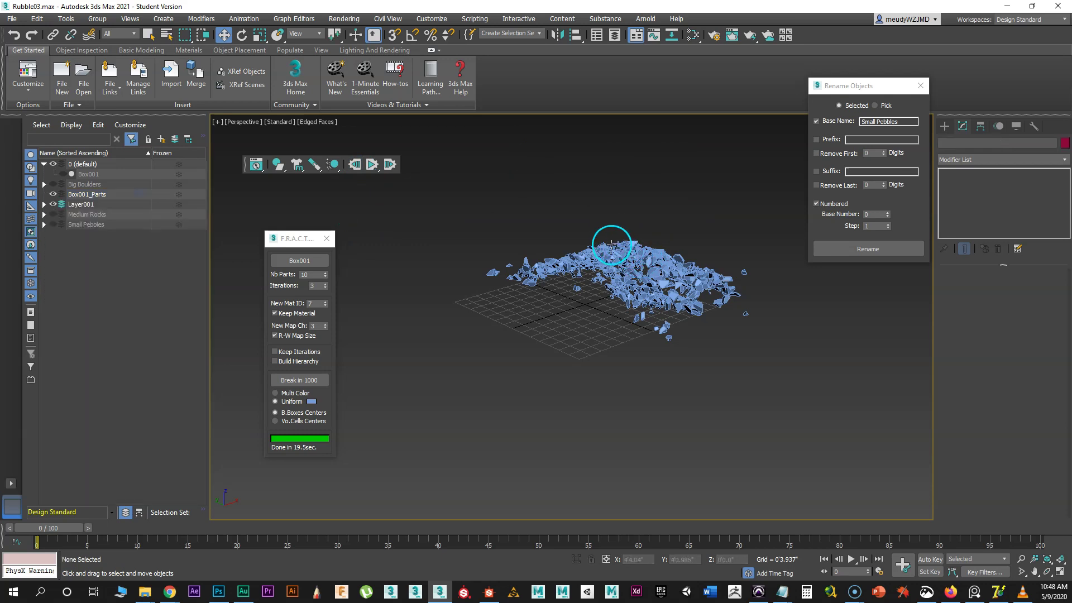
- Rename the snapshot fragments with the numbered base name Small Pebbles Too and give them a dark blue object color
{"action": "left_click_drag", "start_coordinate": [454, 220], "coordinate": [782, 368]}
{"action": "left_click", "coordinate": [819, 255]}
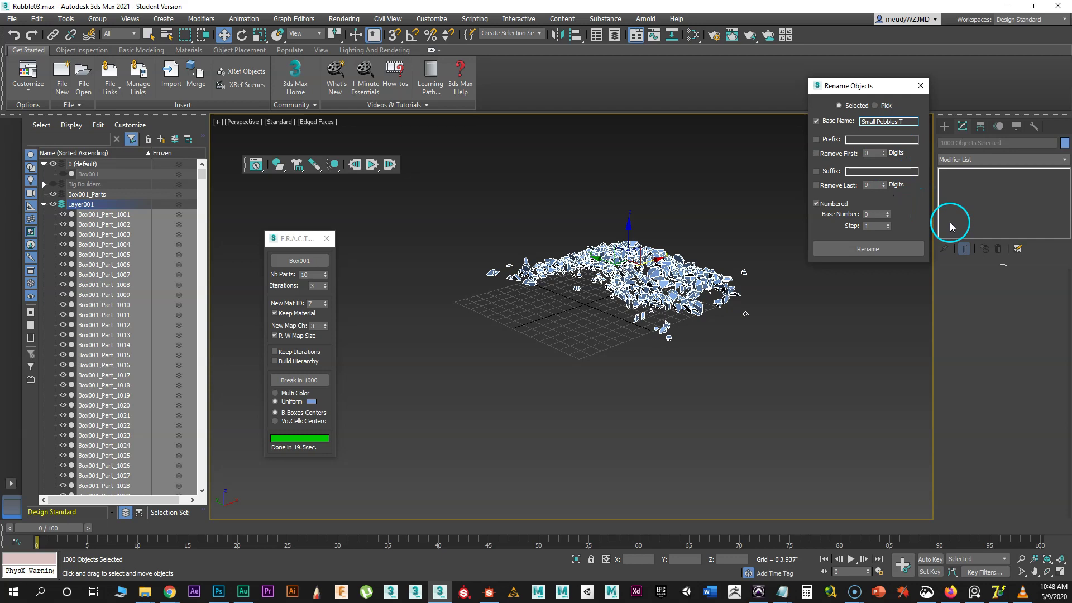
{"action": "type", "text": "oo"}
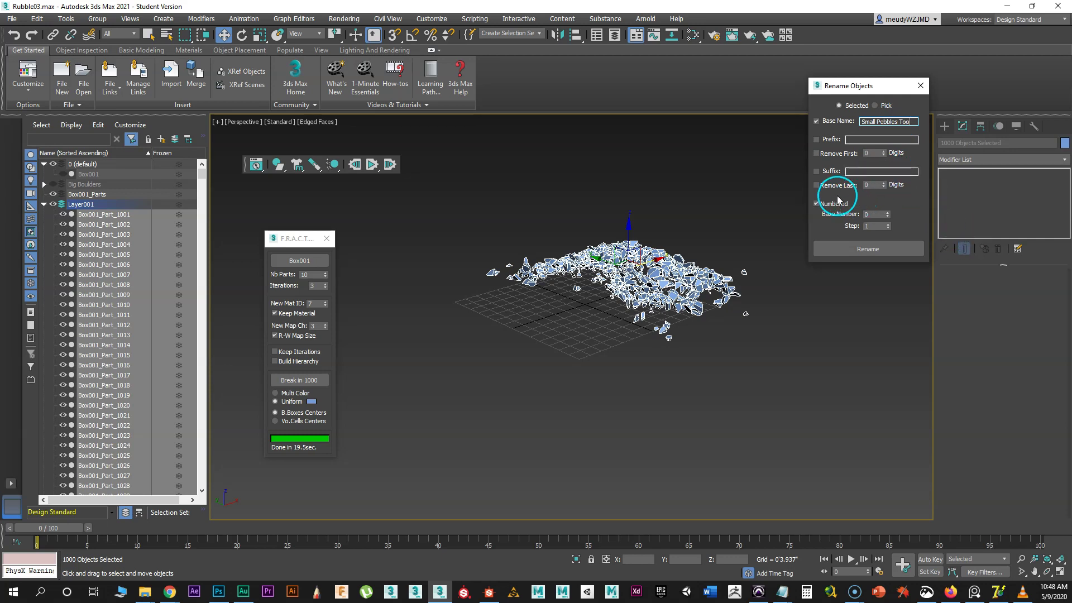
{"action": "left_click", "coordinate": [871, 249]}
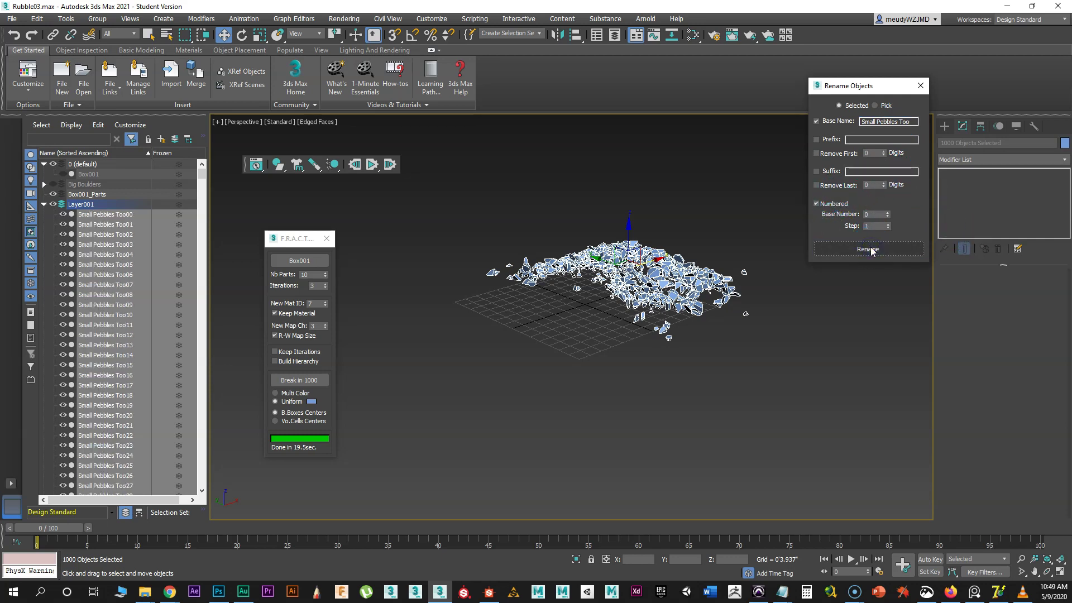
{"action": "left_click", "coordinate": [906, 233]}
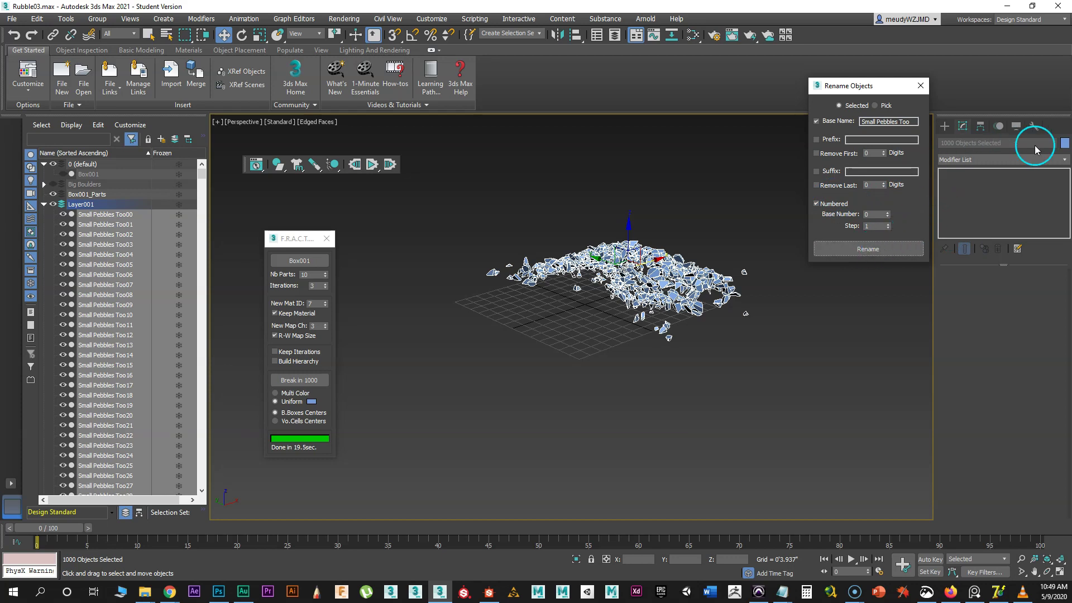
{"action": "left_click", "coordinate": [1065, 144]}
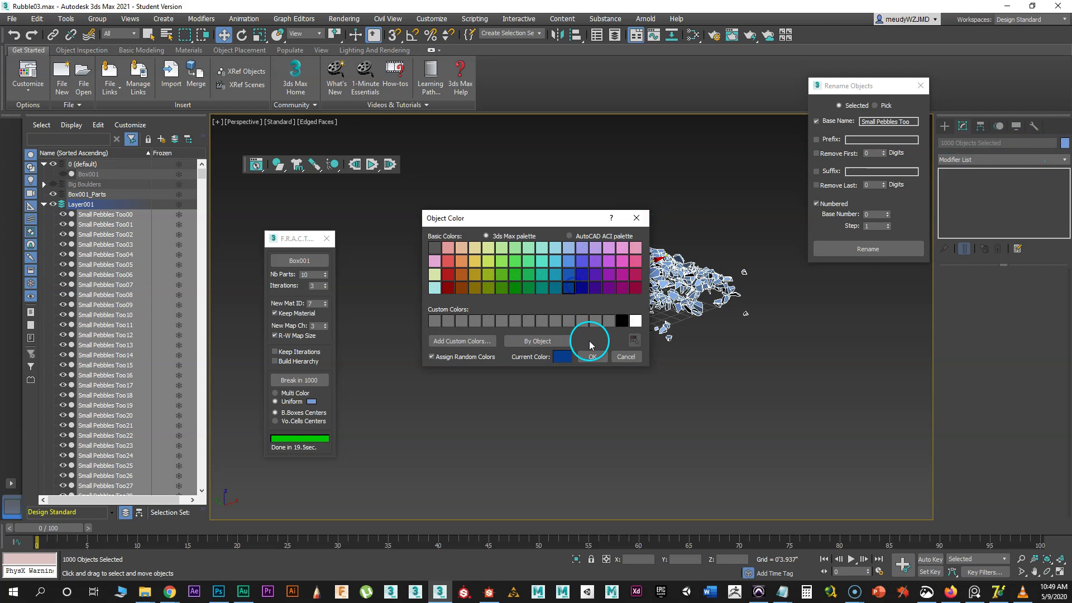
{"action": "left_click", "coordinate": [591, 356]}
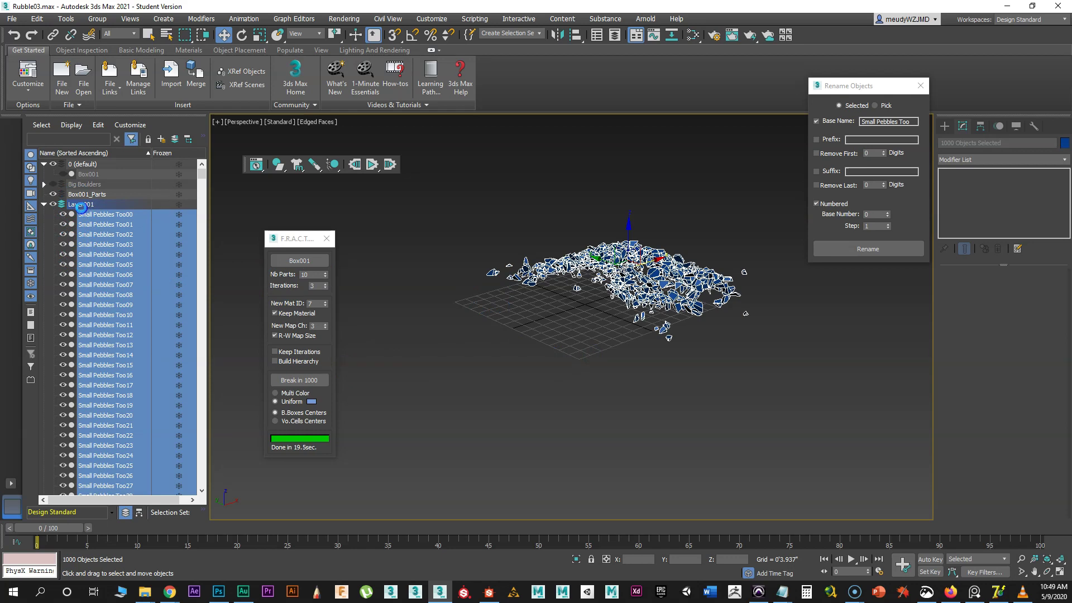
- Rename Layer001 as Small Pebbles Too and collapse it
{"action": "left_click", "coordinate": [83, 204]}
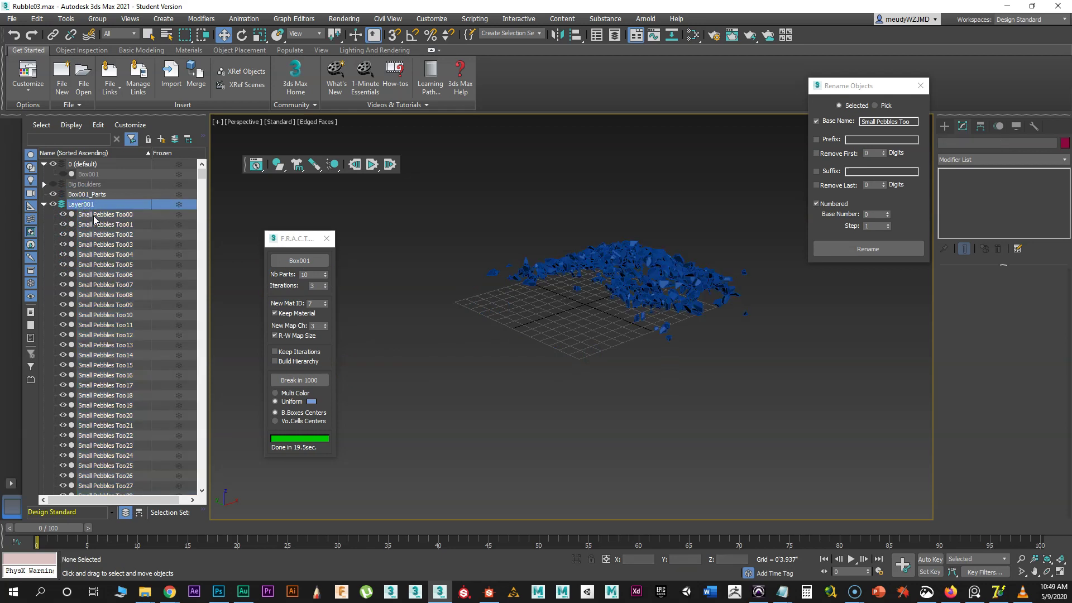
{"action": "left_click", "coordinate": [87, 204]}
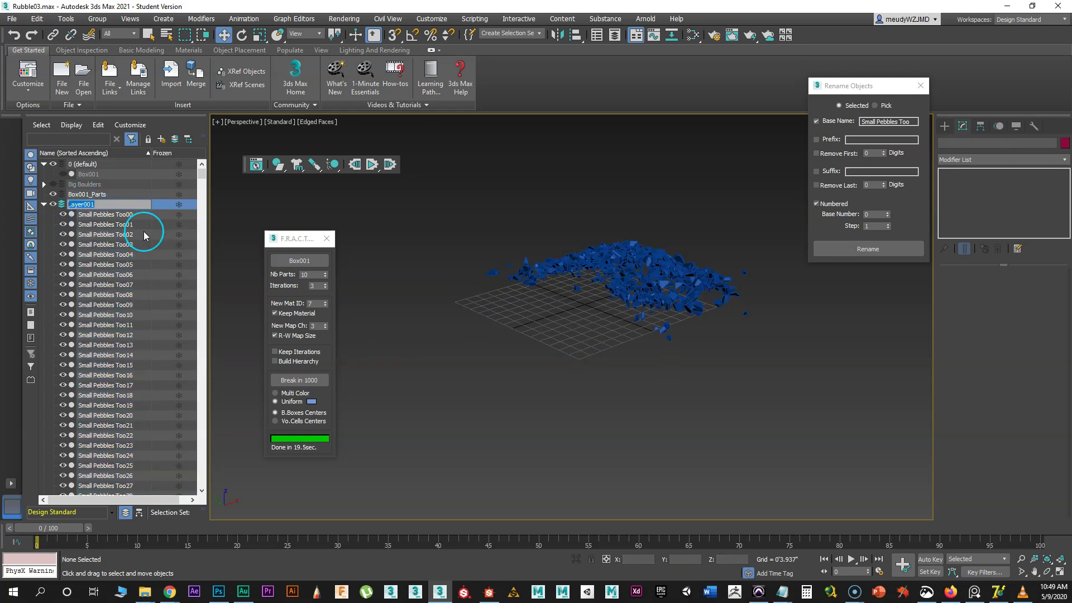
{"action": "type", "text": "Small Pebbles Too"}
{"action": "key", "text": "Return"}
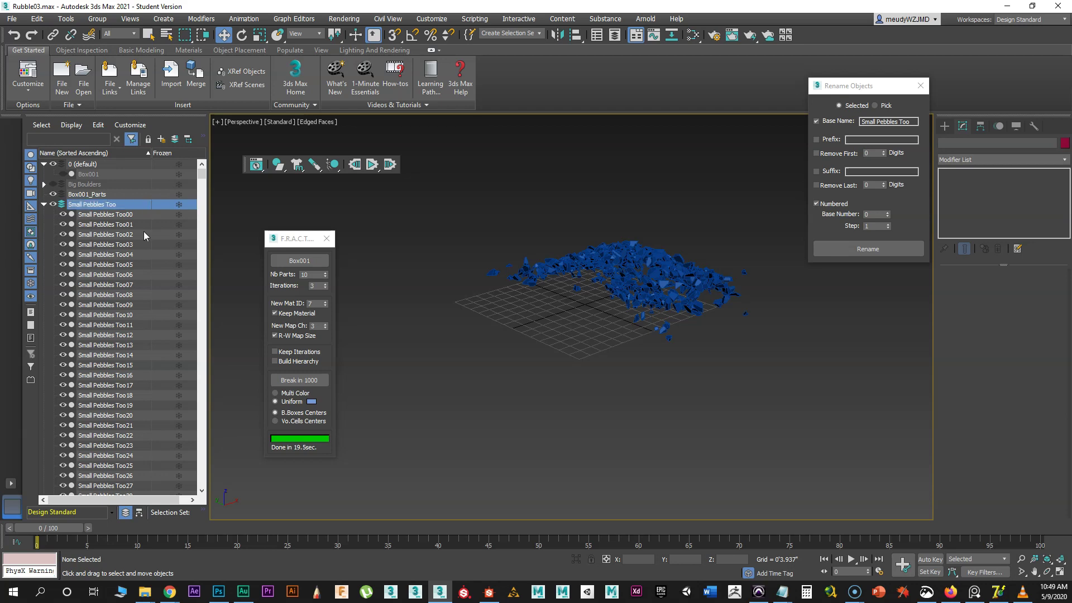
{"action": "left_click", "coordinate": [45, 205]}
{"action": "left_click", "coordinate": [44, 204]}
- Unhide the Medium Rocks, Small Pebbles and Big Boulders layers
{"action": "left_click", "coordinate": [55, 215]}
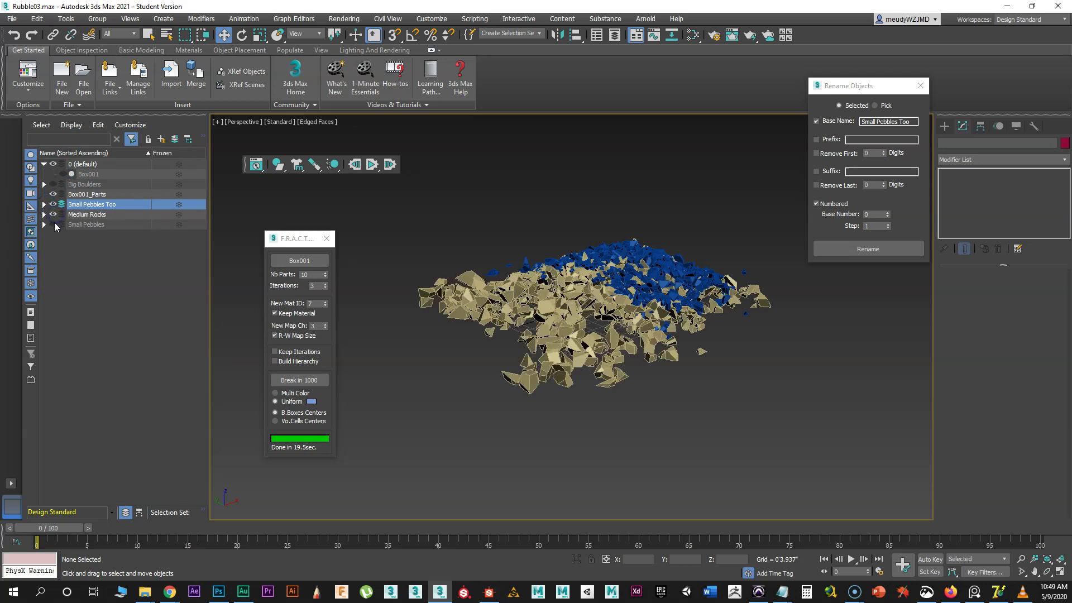
{"action": "left_click", "coordinate": [54, 224]}
{"action": "left_click", "coordinate": [53, 184]}
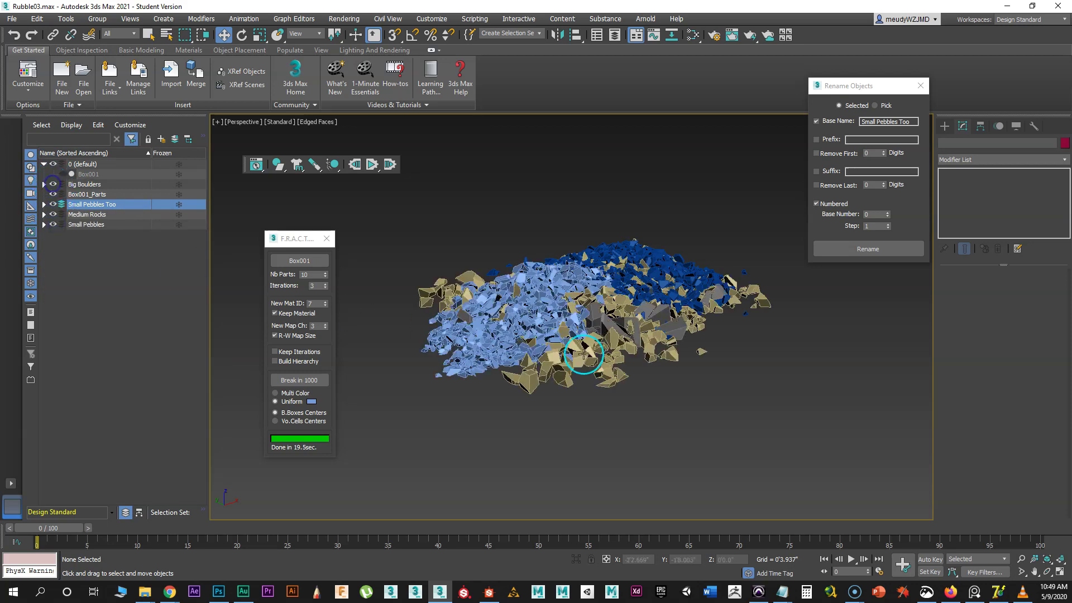
- Close the Rename Objects and fracture script dialogs to clear the view of the rubble
{"action": "middle_click_drag", "start_coordinate": [676, 241], "coordinate": [670, 314]}
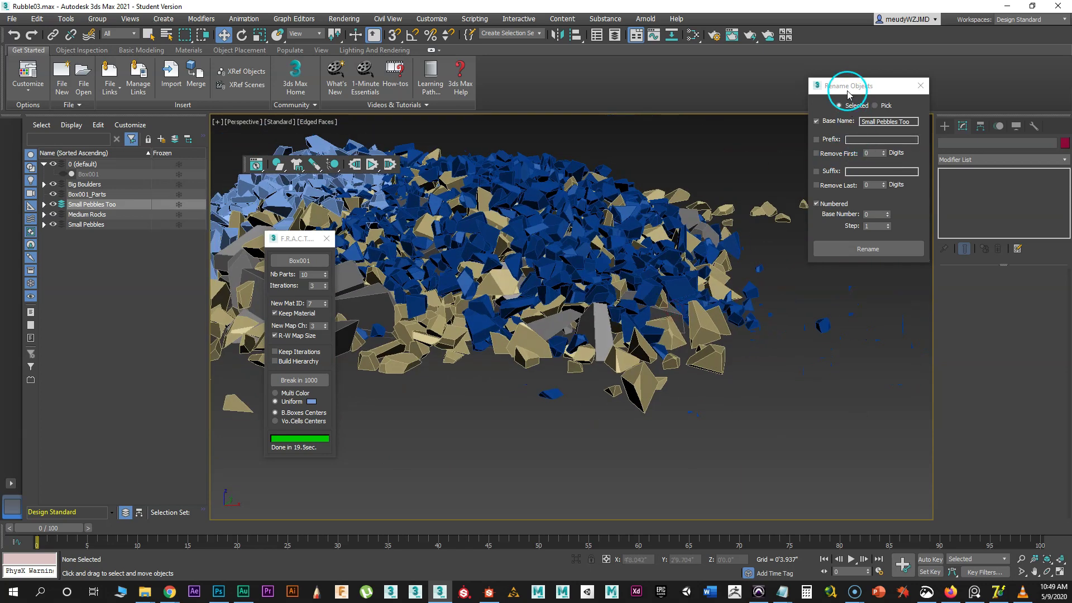
{"action": "left_click_drag", "start_coordinate": [847, 85], "coordinate": [909, 72]}
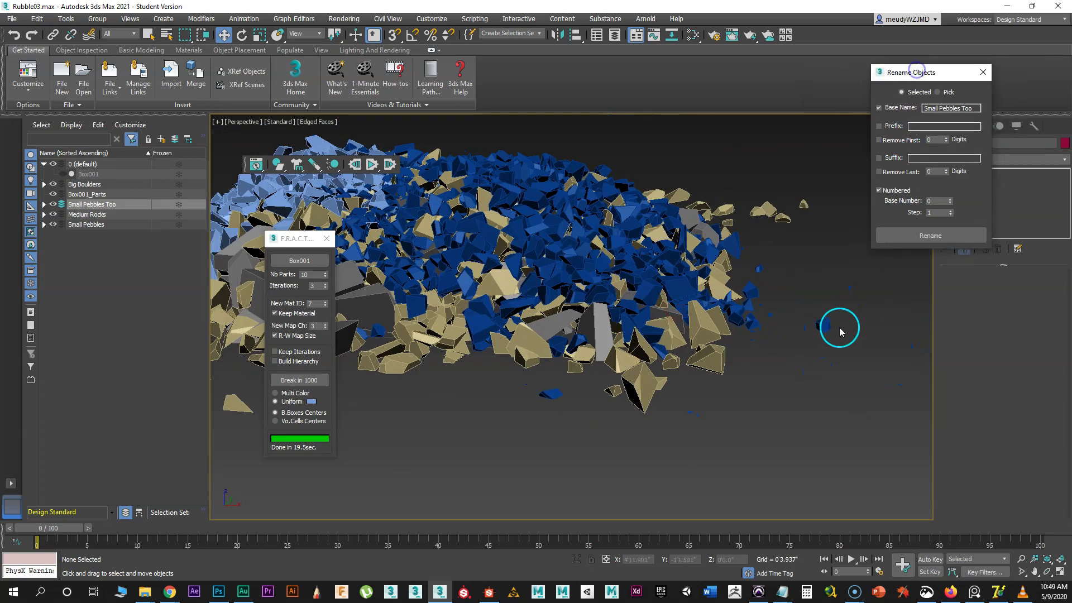
{"action": "left_click", "coordinate": [982, 73]}
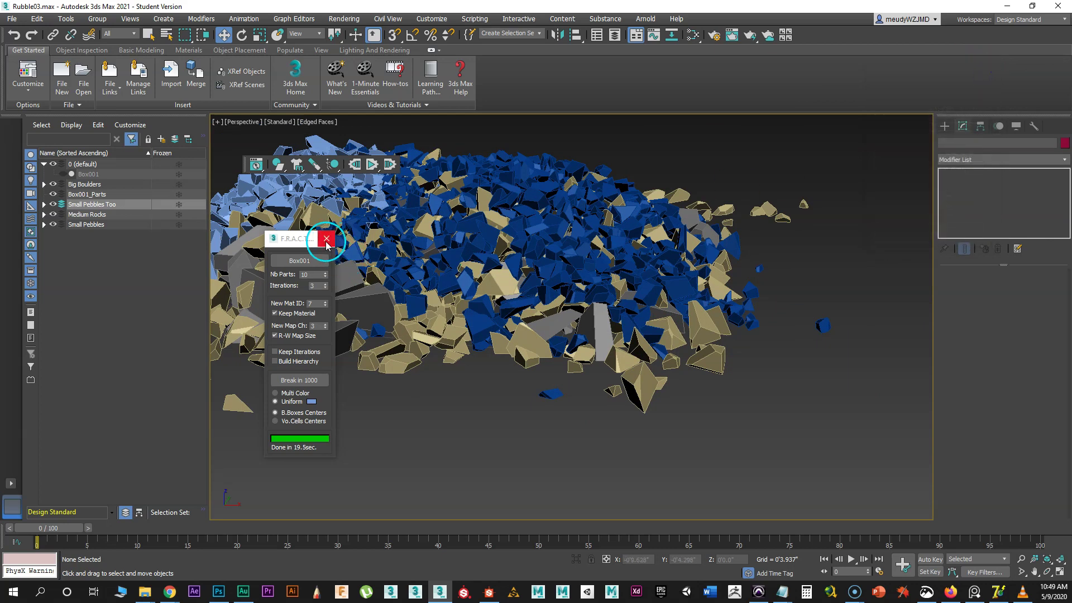
{"action": "left_click", "coordinate": [327, 238]}
- Examine the combined rubble pile up close and from several angles, checking how the pebble batches cover the rocks and boulders
{"action": "middle_click_drag", "start_coordinate": [598, 327], "coordinate": [651, 232], "text": "alt"}
{"action": "scroll", "coordinate": [682, 284], "scroll_direction": "up", "scroll_amount": 5}
{"action": "middle_click_drag", "start_coordinate": [683, 284], "coordinate": [745, 303], "text": "alt"}
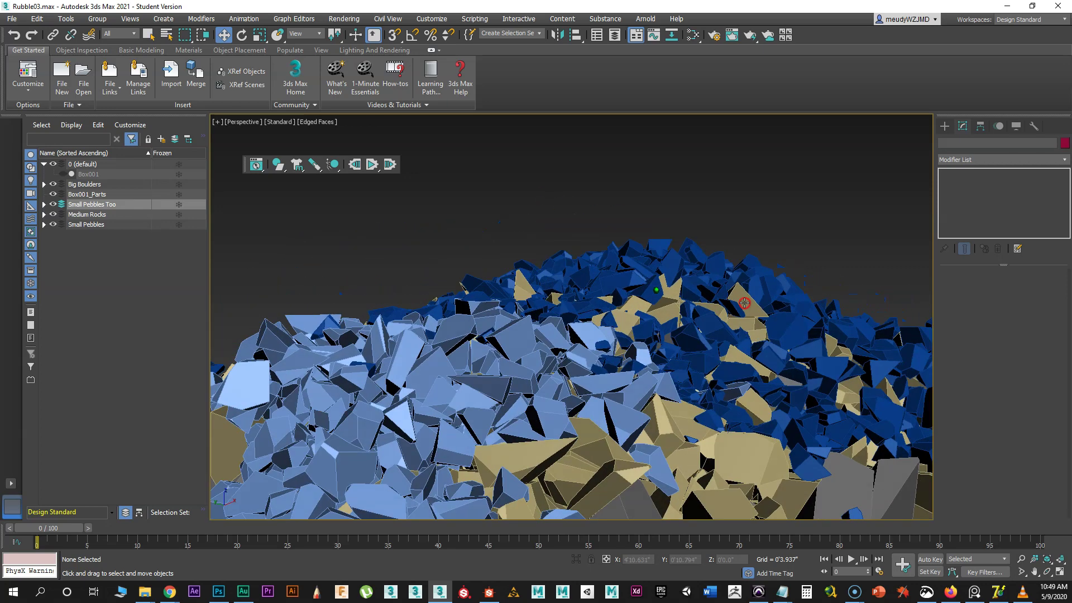
{"action": "left_click", "coordinate": [678, 272]}
{"action": "middle_click_drag", "start_coordinate": [670, 277], "coordinate": [503, 307], "text": "alt"}
{"action": "left_click", "coordinate": [513, 310]}
{"action": "middle_click_drag", "start_coordinate": [511, 348], "coordinate": [532, 358], "text": "alt"}
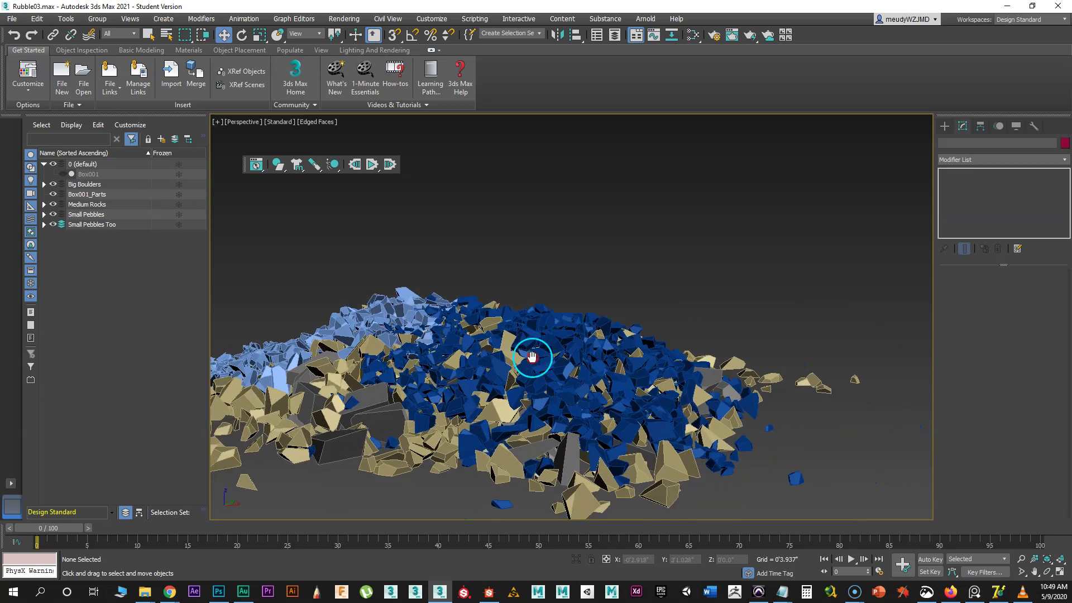
{"action": "scroll", "coordinate": [531, 357], "scroll_direction": "down", "scroll_amount": 3}
{"action": "middle_click_drag", "start_coordinate": [668, 293], "coordinate": [627, 311], "text": "alt"}
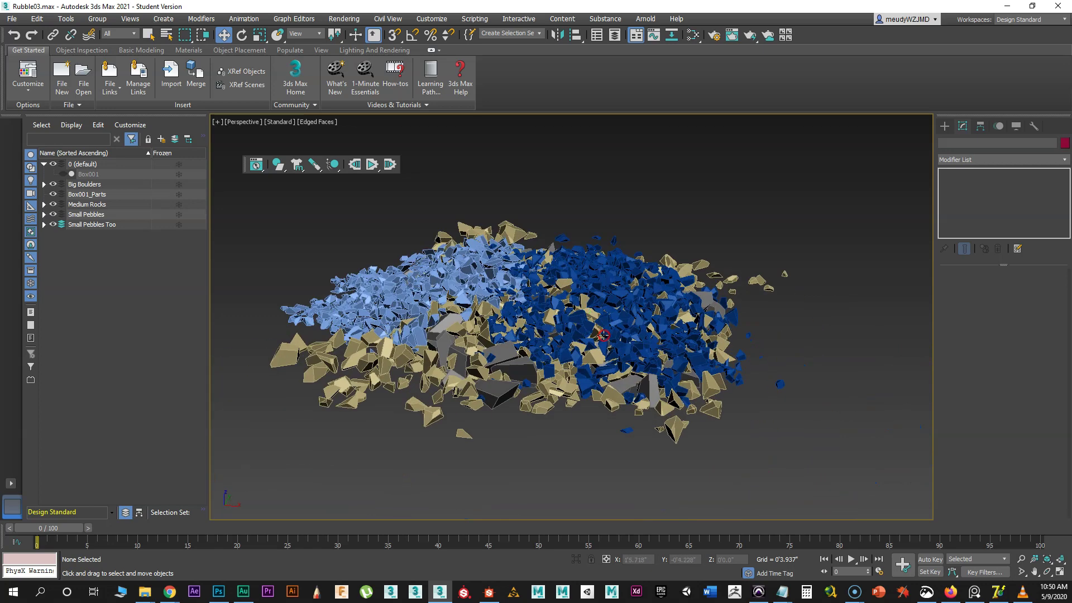
{"action": "right_click", "coordinate": [627, 311]}
- In the Top view, draw a ground plane about 14'4" by 19'8" around the rubble with one length and one width segment
{"action": "key", "text": "t"}
{"action": "scroll", "coordinate": [610, 316], "scroll_direction": "down", "scroll_amount": 4}
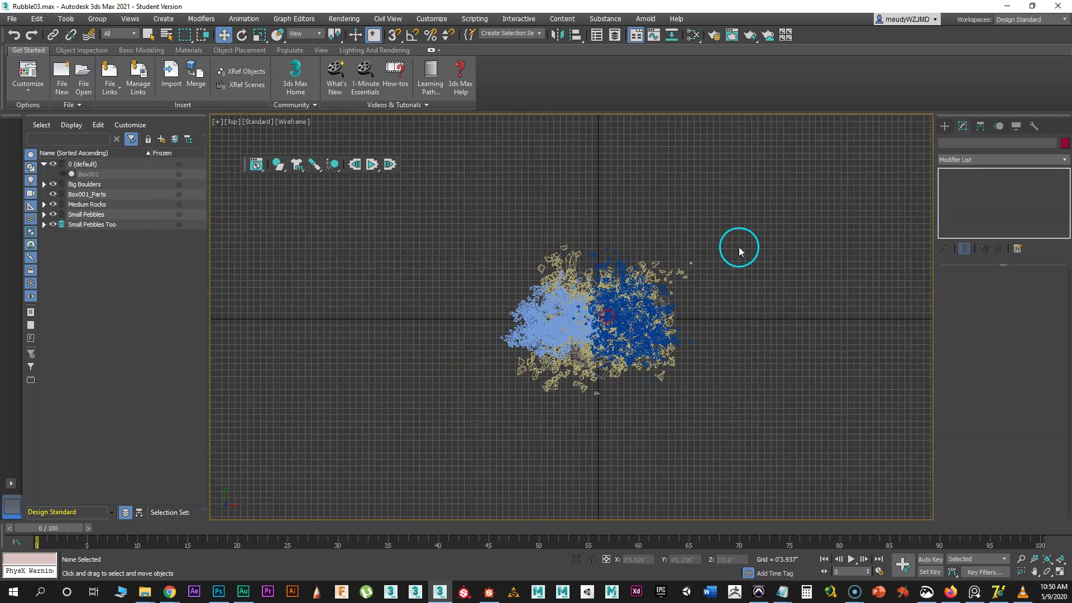
{"action": "left_click", "coordinate": [944, 126]}
{"action": "left_click", "coordinate": [1023, 241]}
{"action": "left_click_drag", "start_coordinate": [405, 181], "coordinate": [786, 460]}
{"action": "right_click", "coordinate": [1037, 387]}
{"action": "right_click", "coordinate": [1037, 397]}
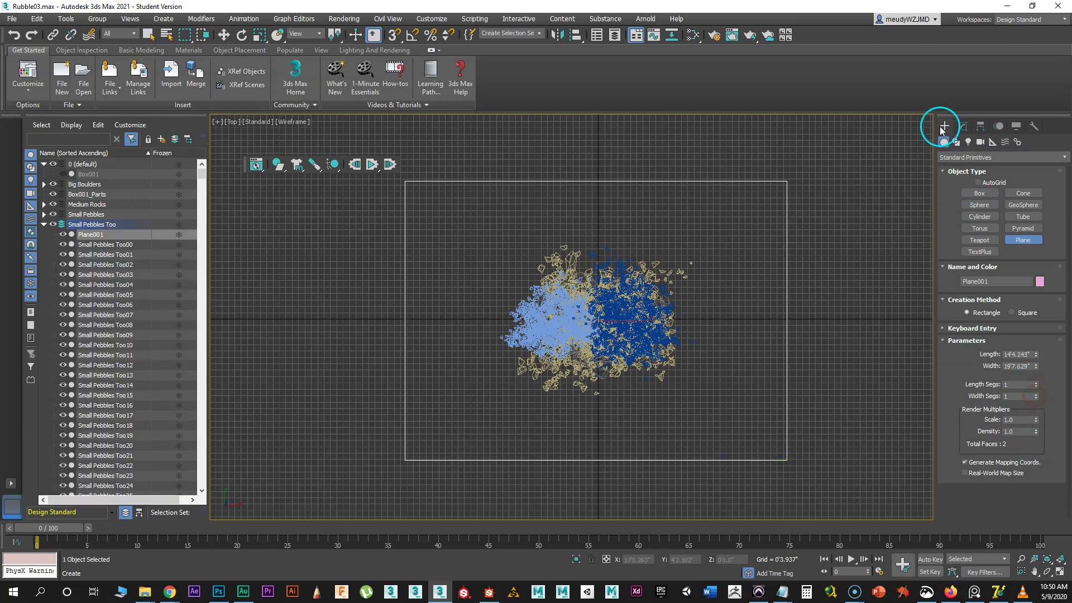
- Place an Arnold light at the centre of the rubble and raise it to about 4'5" above the ground
{"action": "left_click", "coordinate": [968, 141]}
{"action": "left_click", "coordinate": [968, 157]}
{"action": "left_click", "coordinate": [960, 190]}
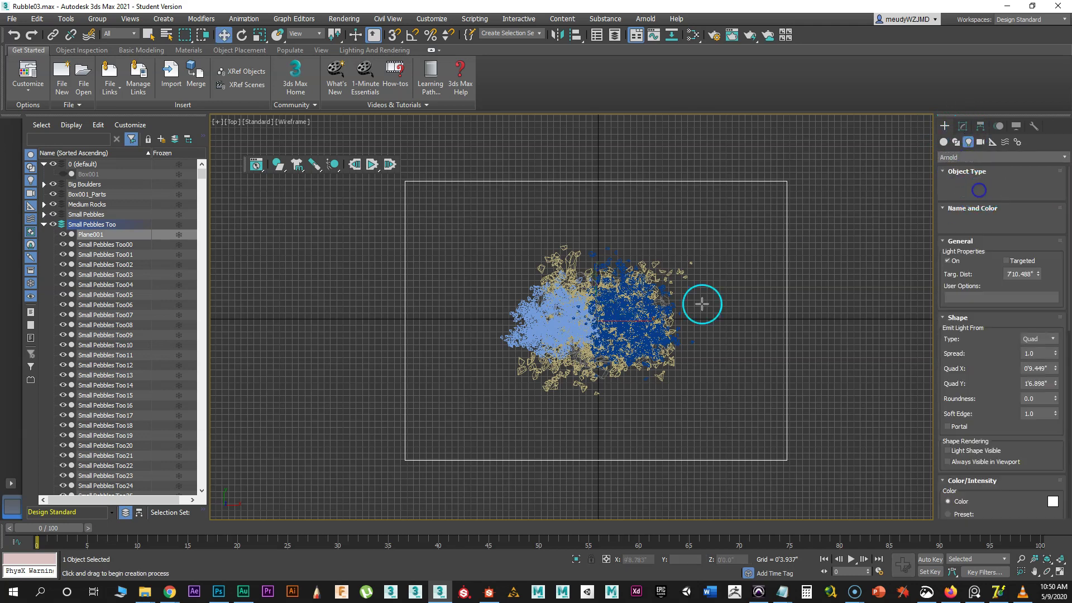
{"action": "left_click", "coordinate": [596, 319]}
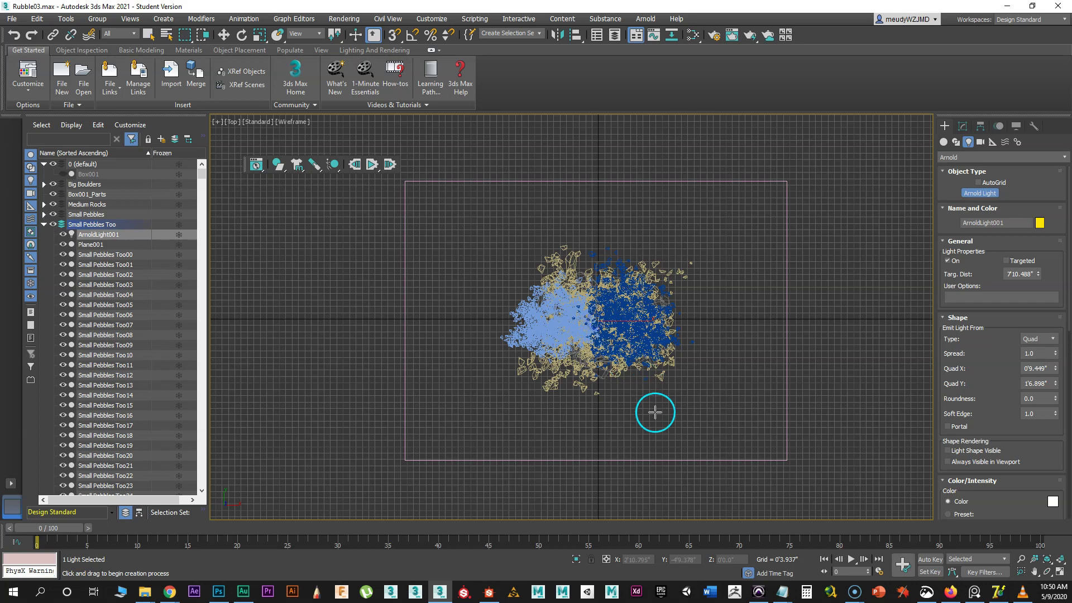
{"action": "key", "text": "f"}
{"action": "right_click", "coordinate": [553, 337]}
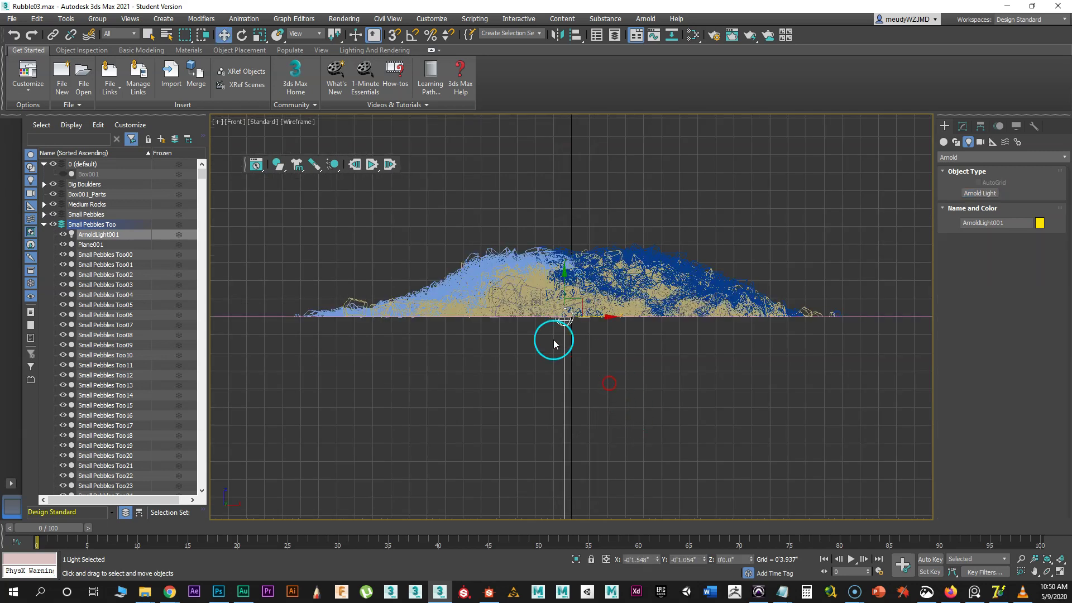
{"action": "middle_click_drag", "start_coordinate": [636, 186], "coordinate": [658, 283]}
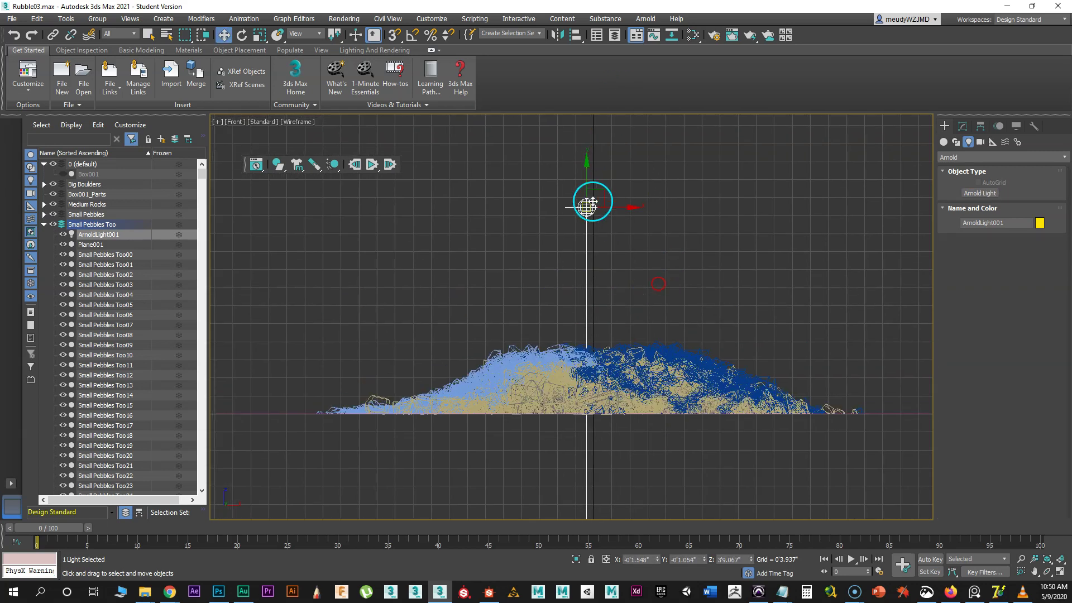
{"action": "left_click_drag", "start_coordinate": [586, 181], "coordinate": [586, 148]}
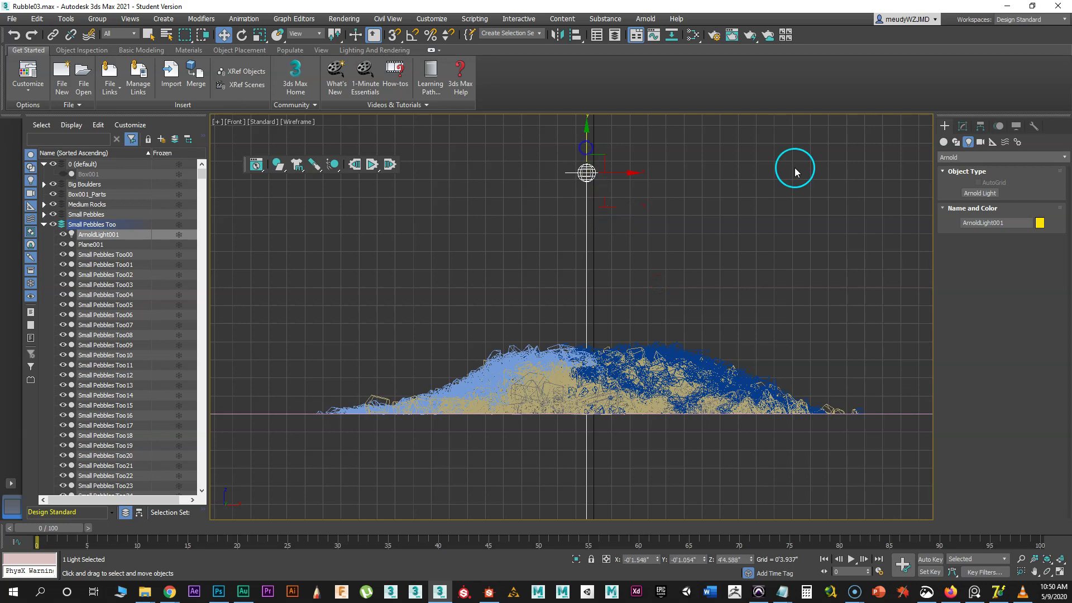
- Change the Arnold light's shape type to Disc and enlarge its radius to about 1'3"
{"action": "left_click", "coordinate": [962, 126]}
{"action": "left_click", "coordinate": [1056, 372]}
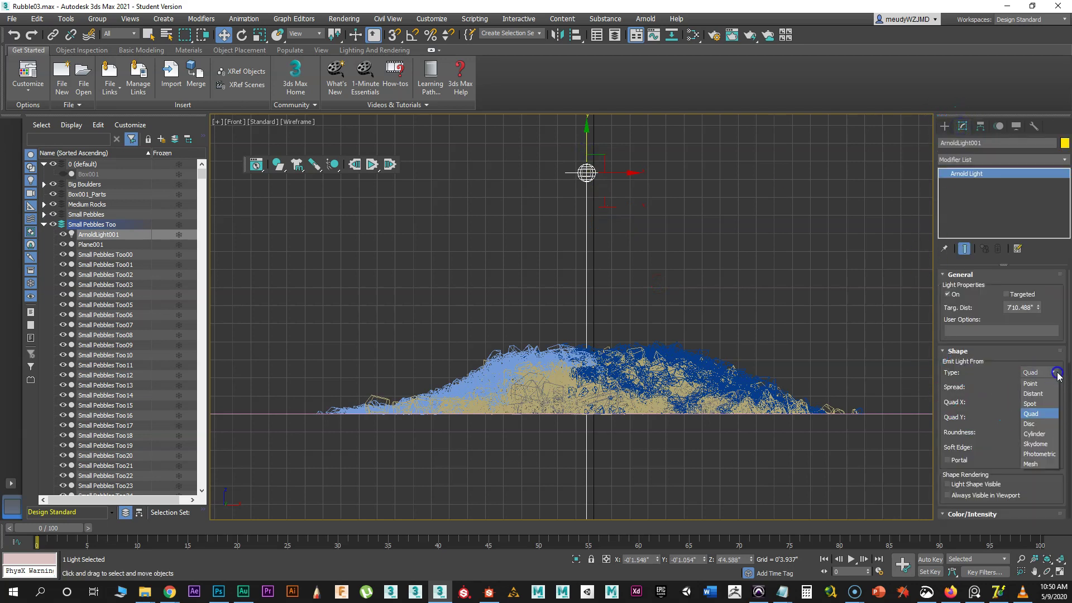
{"action": "left_click", "coordinate": [1033, 424]}
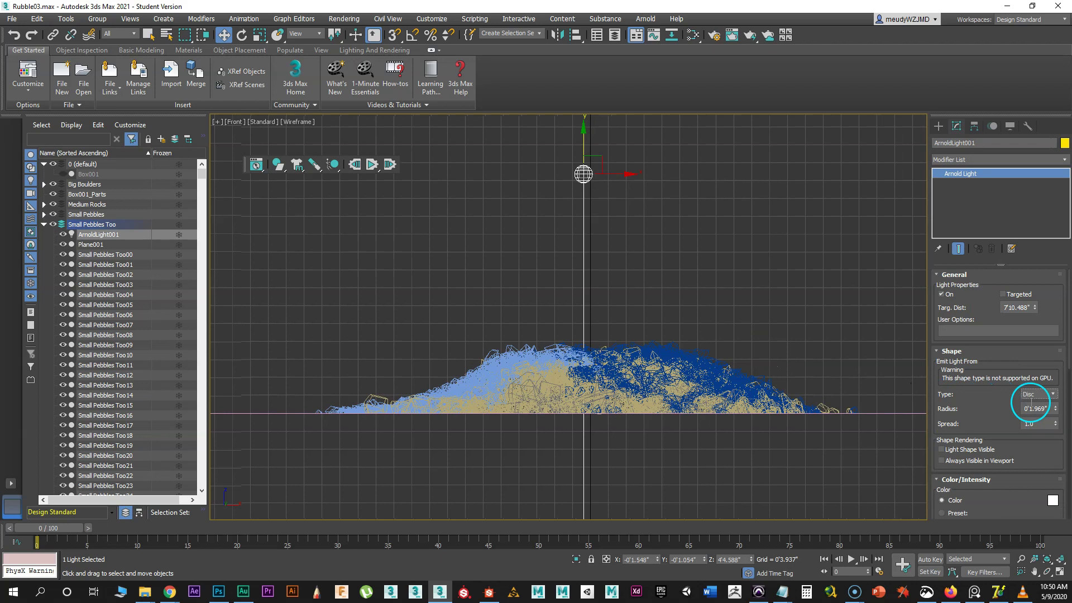
{"action": "left_click_drag", "start_coordinate": [1055, 408], "coordinate": [1034, 213]}
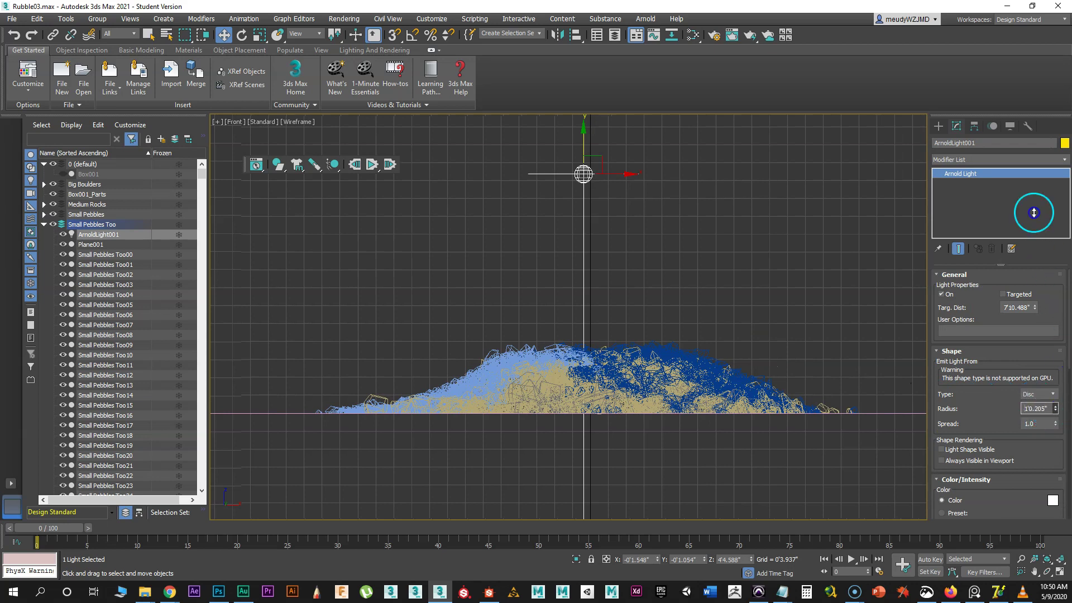
{"action": "middle_click_drag", "start_coordinate": [605, 227], "coordinate": [562, 253], "text": "alt"}
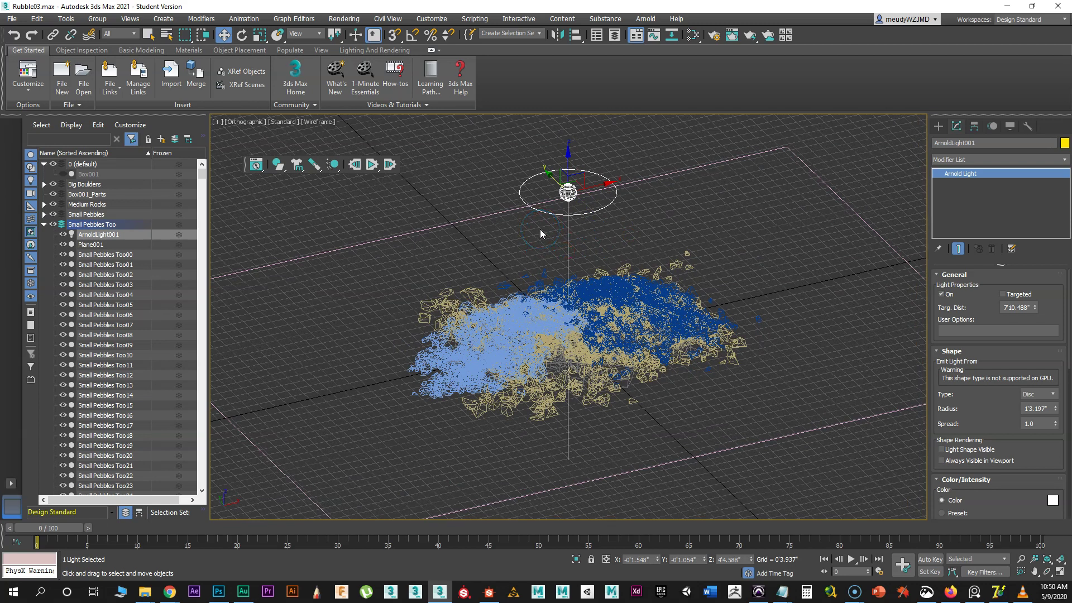
- Frame the whole rubble pile in a shaded perspective view and create a camera from that view
{"action": "key", "text": "p"}
{"action": "key", "text": "F3"}
{"action": "scroll", "coordinate": [598, 277], "scroll_direction": "up", "scroll_amount": 5}
{"action": "mouse_move", "coordinate": [630, 331]}
{"action": "middle_mouse_down"}
{"action": "mouse_move", "coordinate": [642, 318]}
{"action": "mouse_move", "coordinate": [602, 330]}
{"action": "mouse_move", "coordinate": [623, 323]}
{"action": "middle_mouse_up"}
{"action": "middle_click_drag", "start_coordinate": [498, 342], "coordinate": [586, 286]}
{"action": "scroll", "coordinate": [629, 316], "scroll_direction": "up", "scroll_amount": 3}
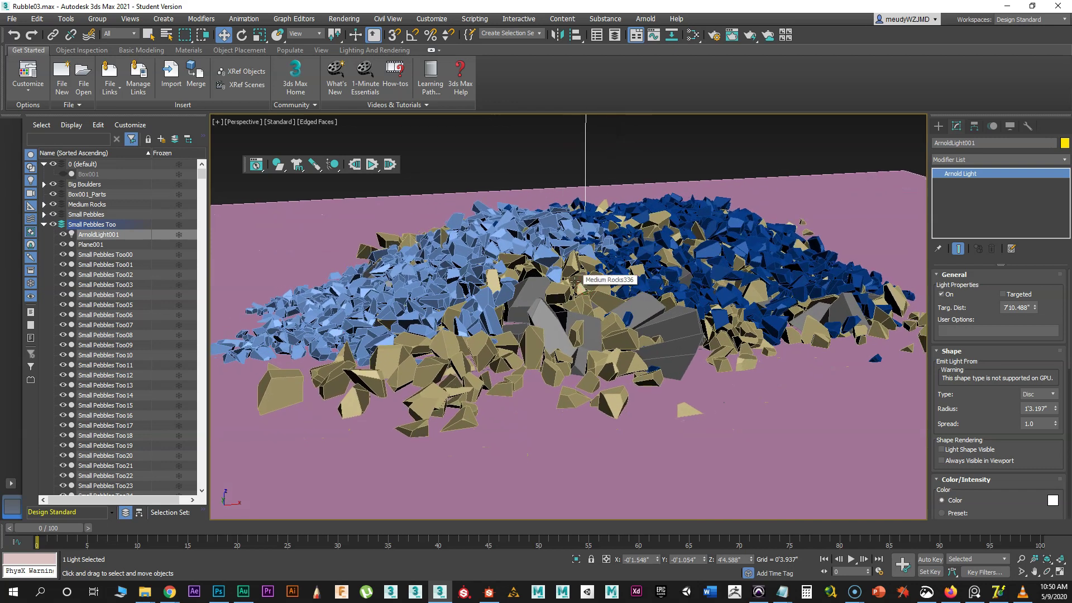
{"action": "left_click", "coordinate": [1022, 559]}
{"action": "left_click_drag", "start_coordinate": [591, 306], "coordinate": [601, 315]}
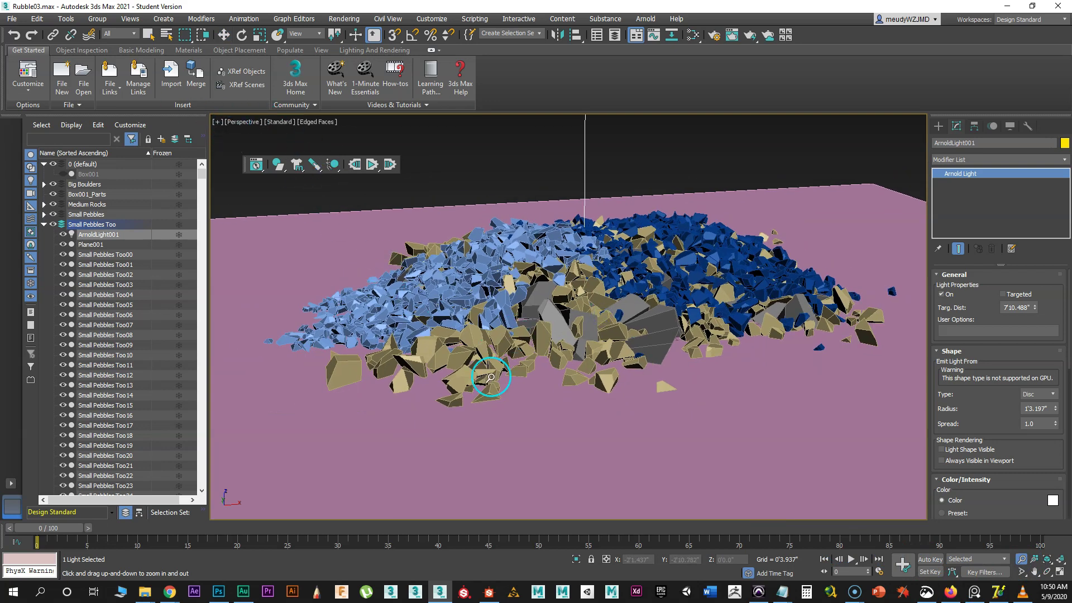
{"action": "key", "text": "ctrl+c"}
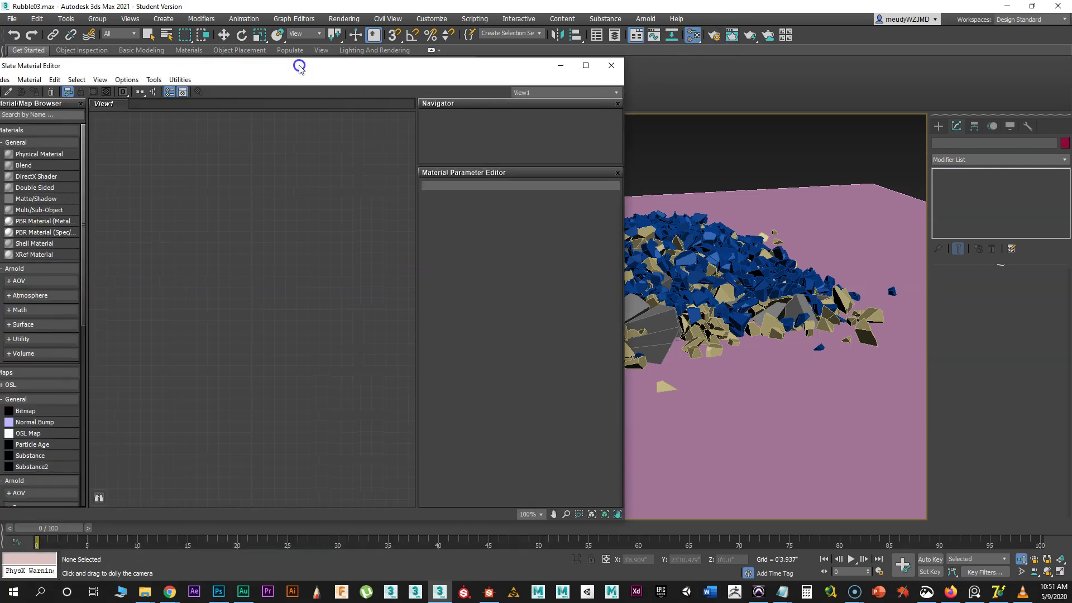
- Add a Physical Material to the Slate Material Editor view and name it Ground
{"action": "left_click_drag", "start_coordinate": [299, 67], "coordinate": [393, 86]}
{"action": "left_click_drag", "start_coordinate": [119, 167], "coordinate": [306, 177]}
{"action": "double_click", "coordinate": [338, 182]}
{"action": "left_click", "coordinate": [558, 201]}
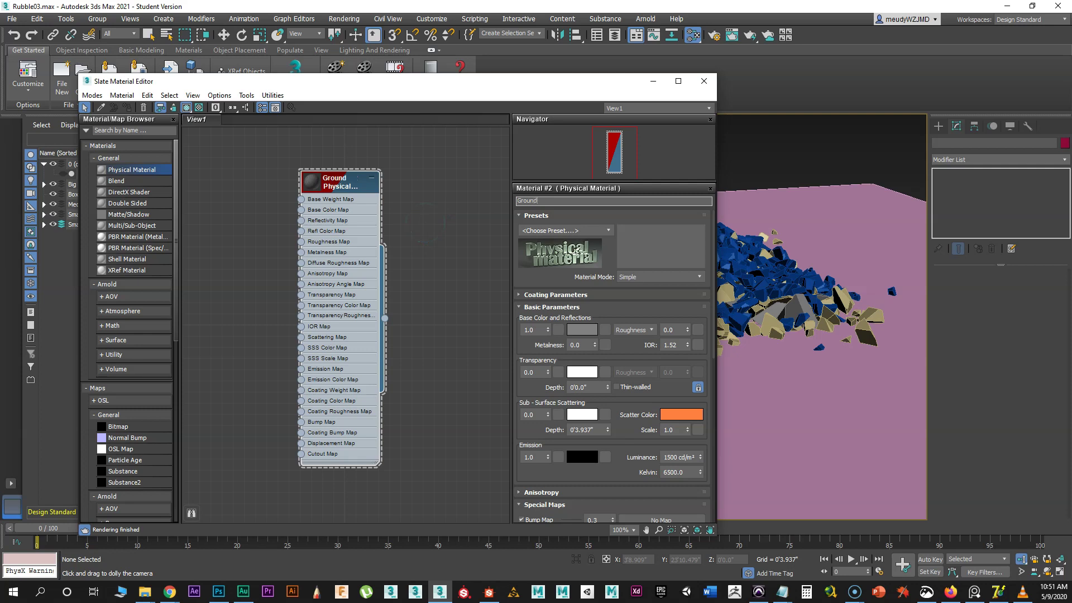
- Select the plane under the rubble and rename it Ground
{"action": "left_click", "coordinate": [832, 203]}
{"action": "key", "text": "w"}
{"action": "left_click", "coordinate": [826, 201]}
{"action": "left_click_drag", "start_coordinate": [999, 144], "coordinate": [873, 150]}
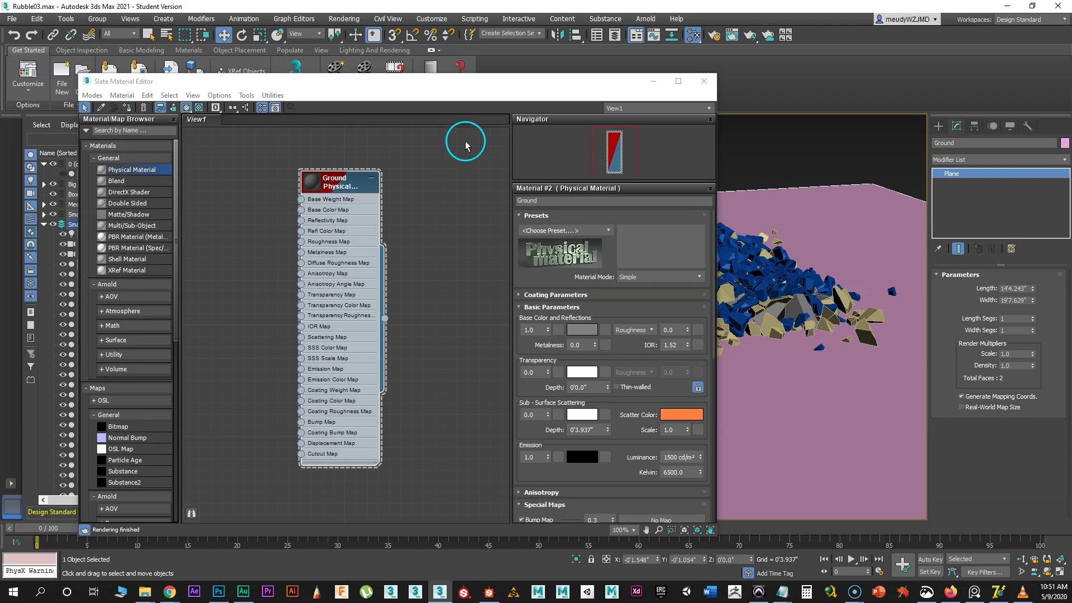
- Assign the Ground material to the selected plane and switch its material mode to Advanced
{"action": "right_click", "coordinate": [352, 182]}
{"action": "left_click", "coordinate": [378, 201]}
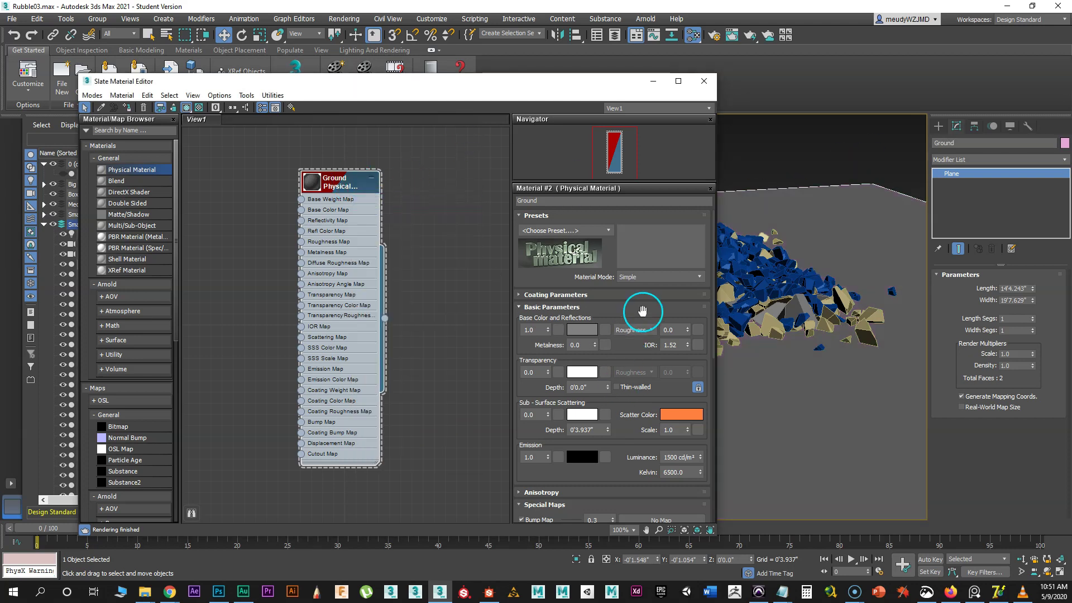
{"action": "left_click", "coordinate": [629, 277]}
{"action": "left_click", "coordinate": [635, 300]}
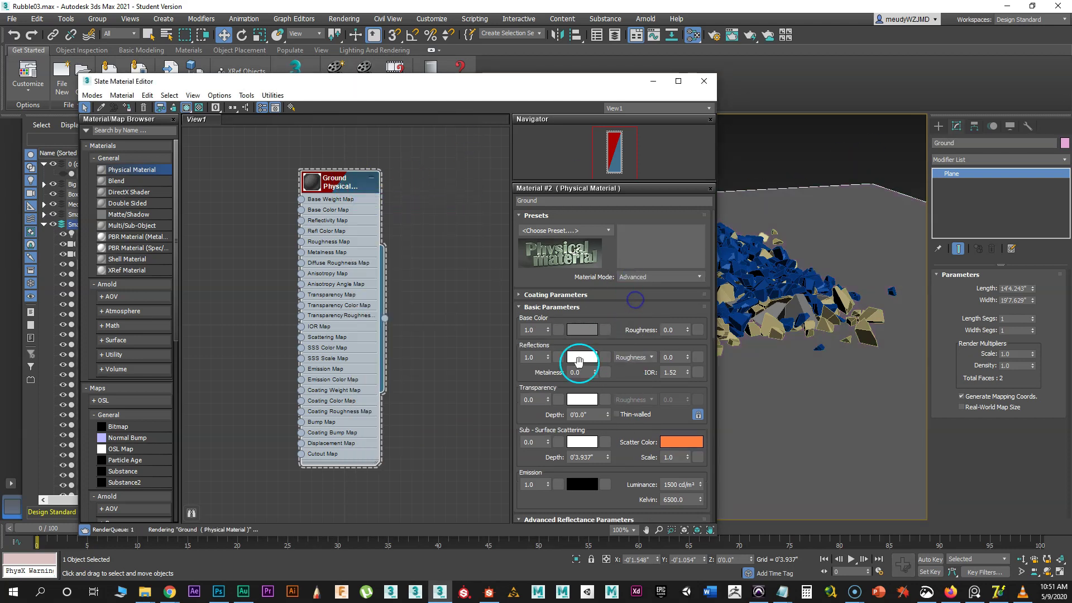
- Set the Ground material's reflection weight to 0.1 and its reflection roughness to 0.52
{"action": "left_click_drag", "start_coordinate": [548, 358], "coordinate": [563, 394]}
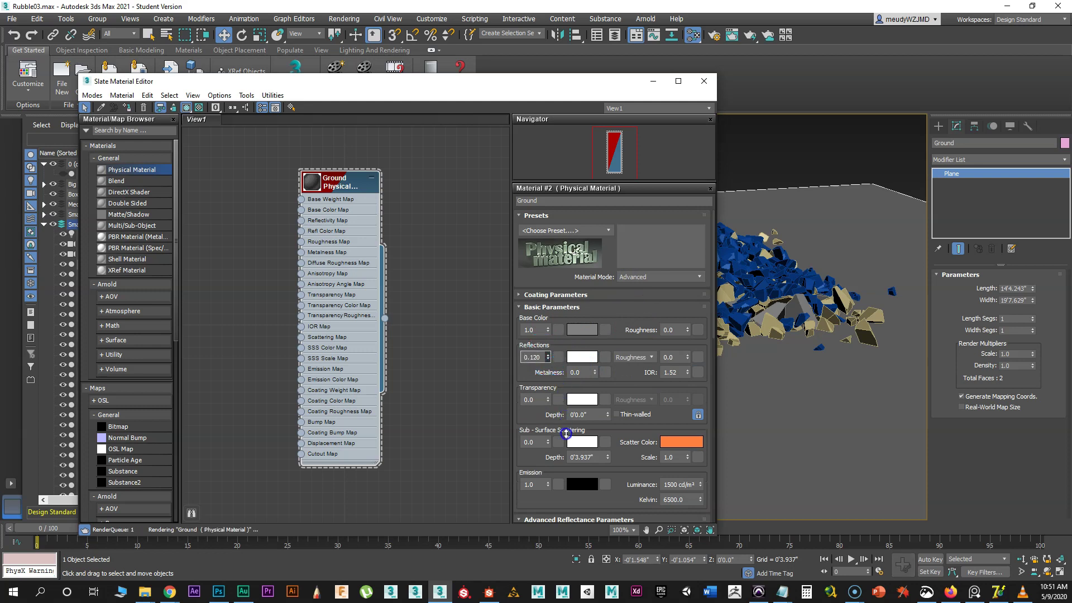
{"action": "left_click", "coordinate": [682, 355]}
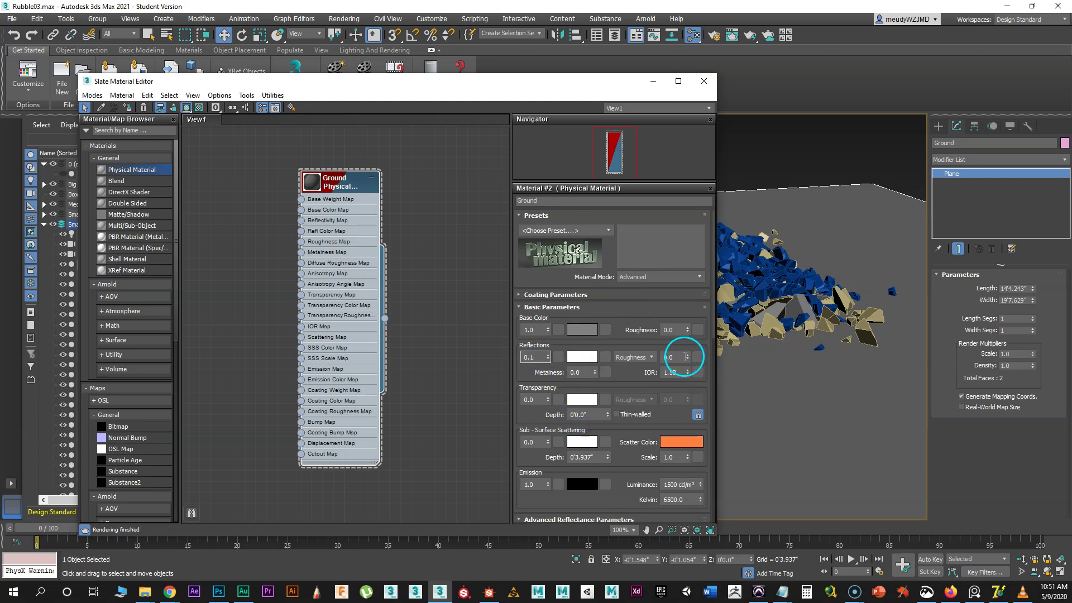
{"action": "double_click", "coordinate": [685, 357]}
{"action": "left_click_drag", "start_coordinate": [687, 357], "coordinate": [683, 309]}
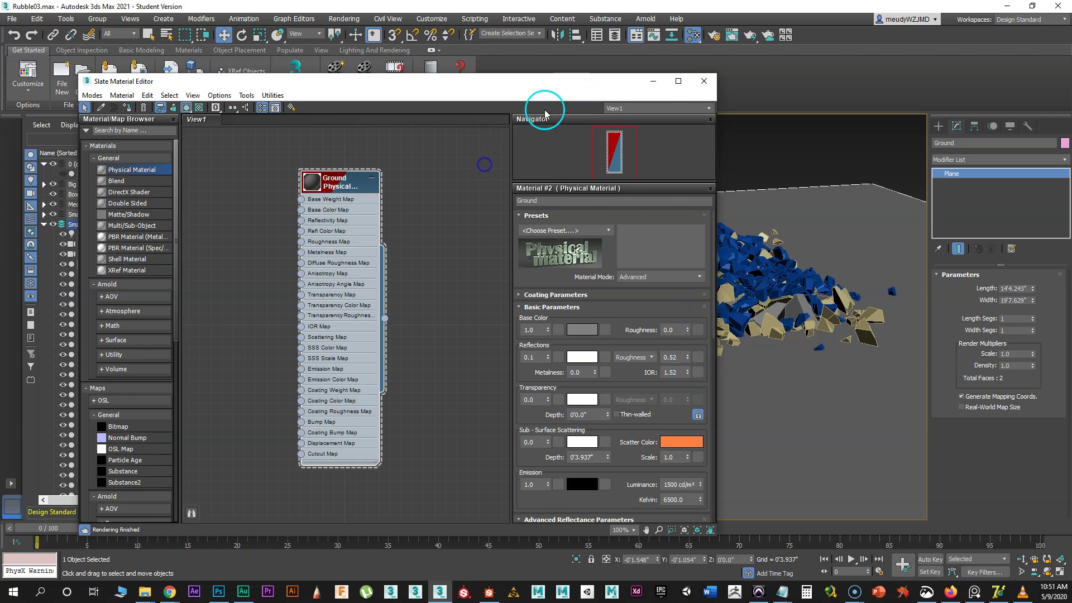
- Open the render setup and set the render target to ActiveShade Mode
{"action": "left_click", "coordinate": [344, 19]}
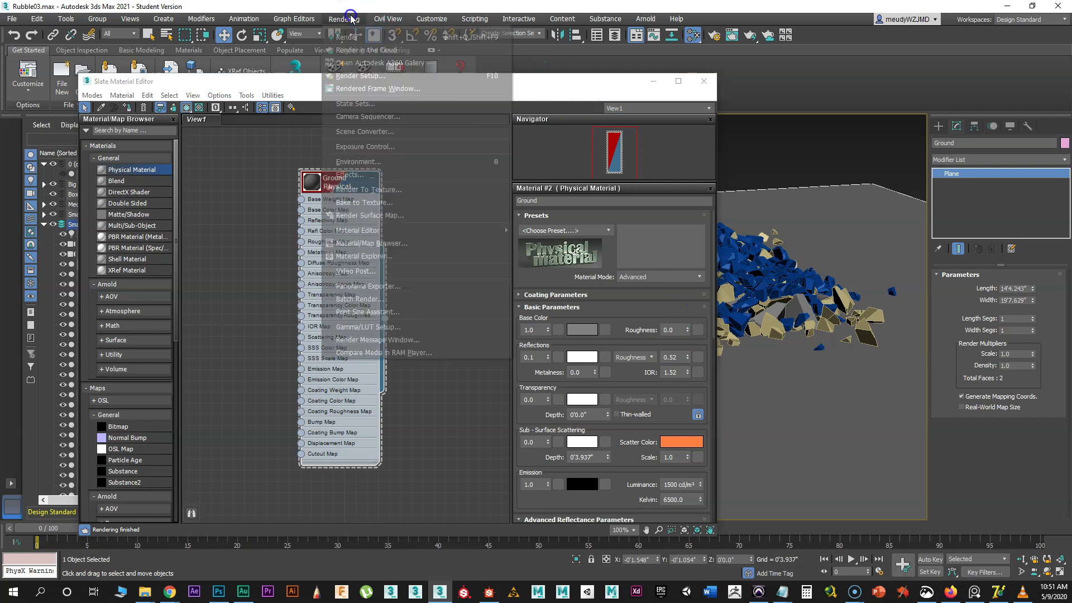
{"action": "left_click", "coordinate": [372, 75]}
{"action": "left_click_drag", "start_coordinate": [350, 177], "coordinate": [538, 69]}
{"action": "left_click", "coordinate": [542, 85]}
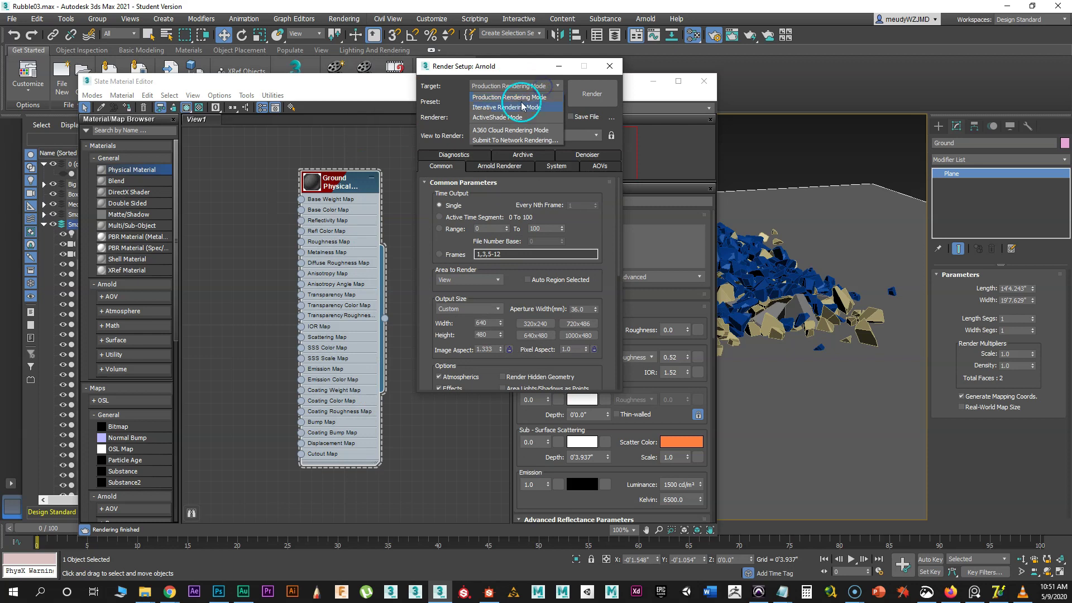
{"action": "left_click", "coordinate": [498, 117]}
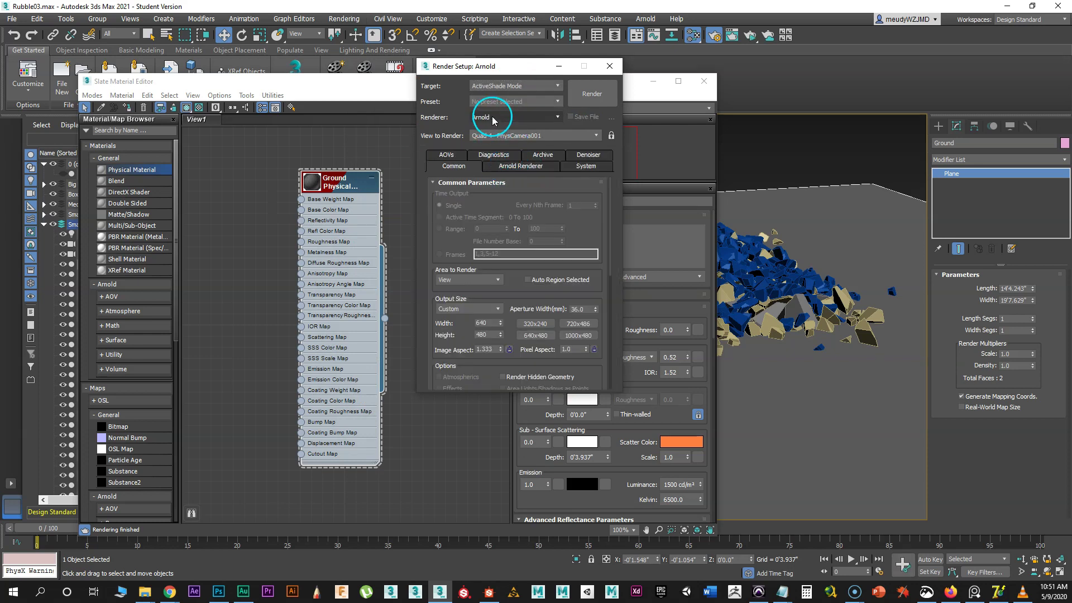
- In Arnold's system render settings, enable Legacy 3ds Max Map support and disable Autodetect Threads
{"action": "left_click", "coordinate": [502, 166]}
{"action": "left_click", "coordinate": [558, 167]}
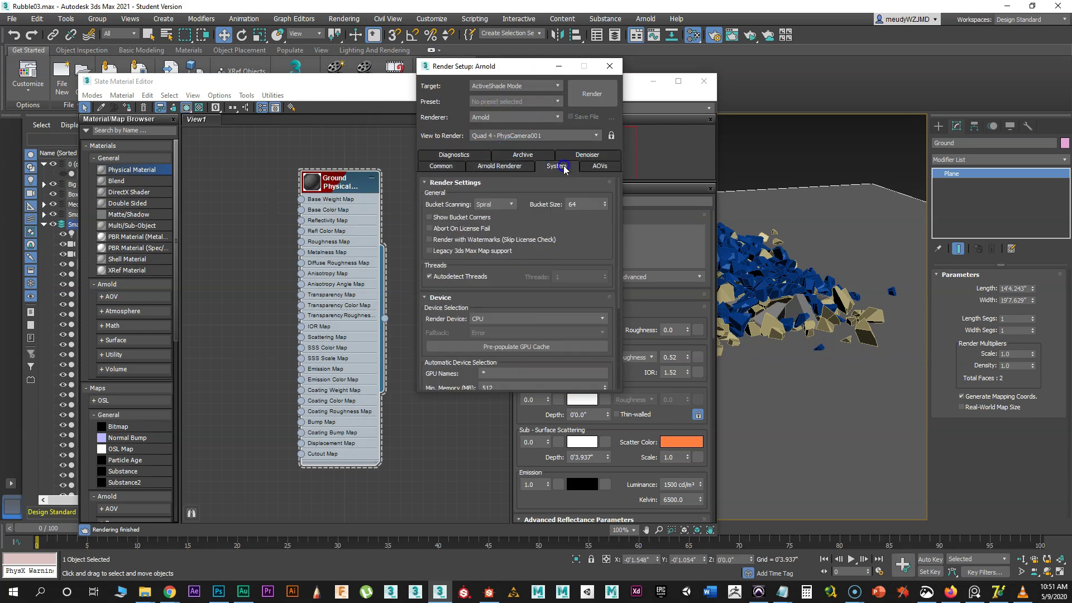
{"action": "left_click", "coordinate": [429, 251]}
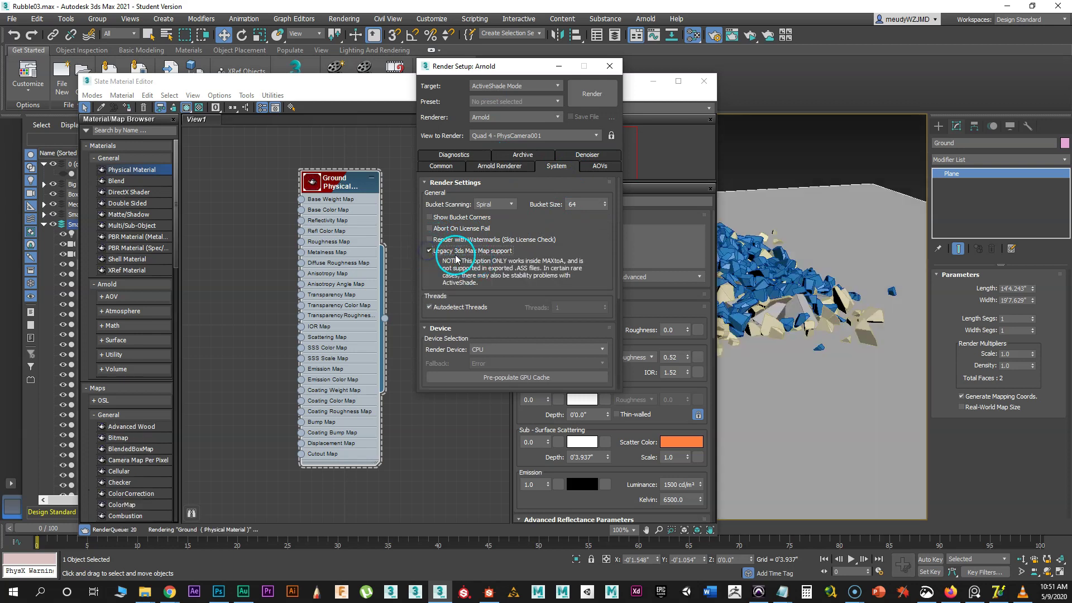
{"action": "left_click", "coordinate": [430, 307]}
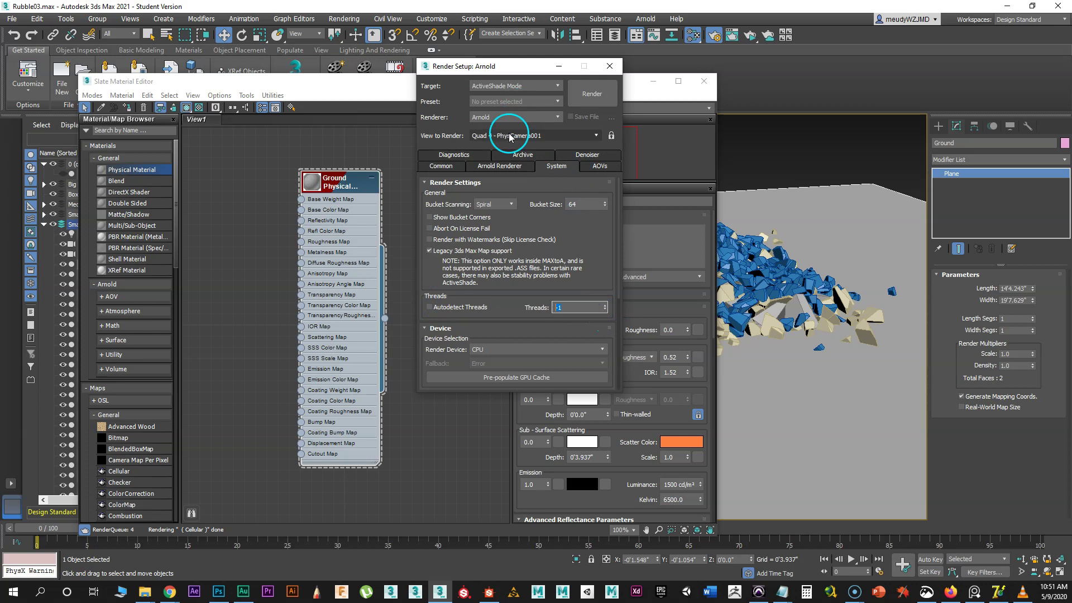
- Set the render output size to HDTV (video) at 800x450 and start an ActiveShade render of the camera view
{"action": "left_click", "coordinate": [447, 165]}
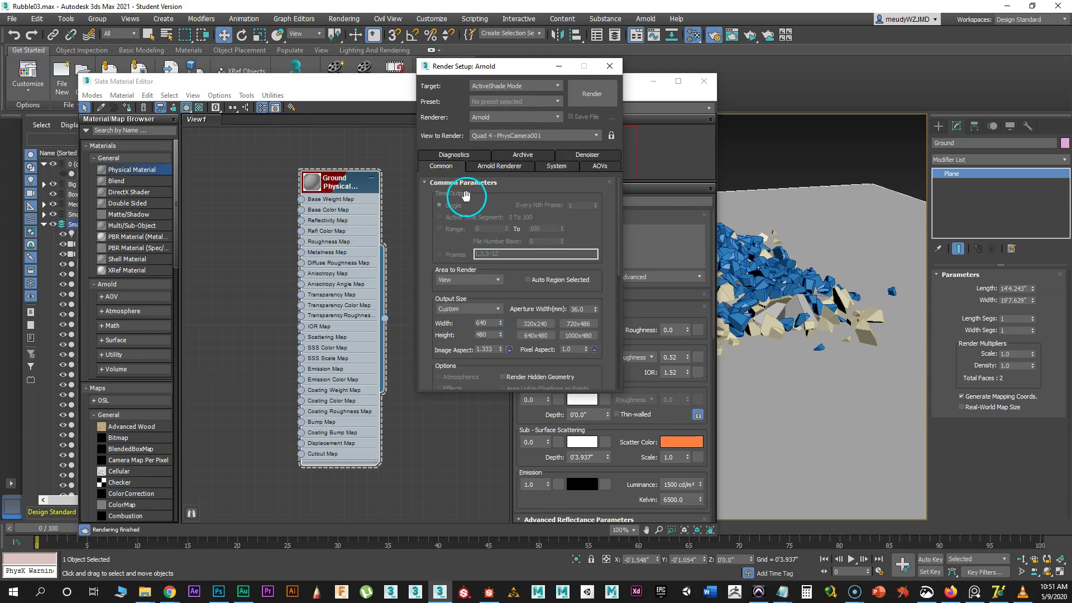
{"action": "left_click_drag", "start_coordinate": [510, 64], "coordinate": [514, 43]}
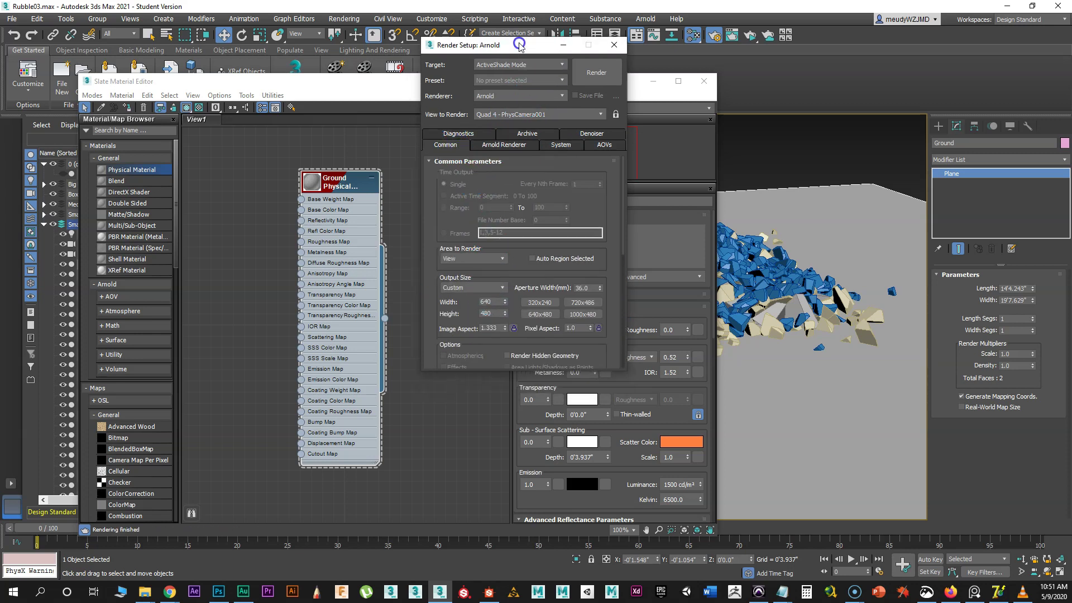
{"action": "left_click", "coordinate": [498, 289]}
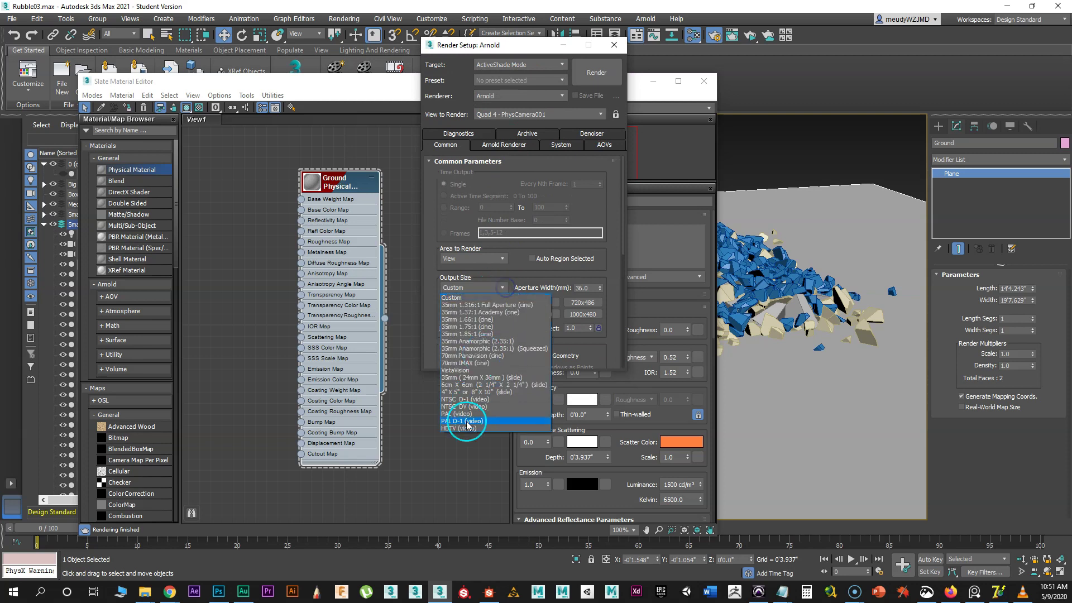
{"action": "left_click", "coordinate": [467, 429]}
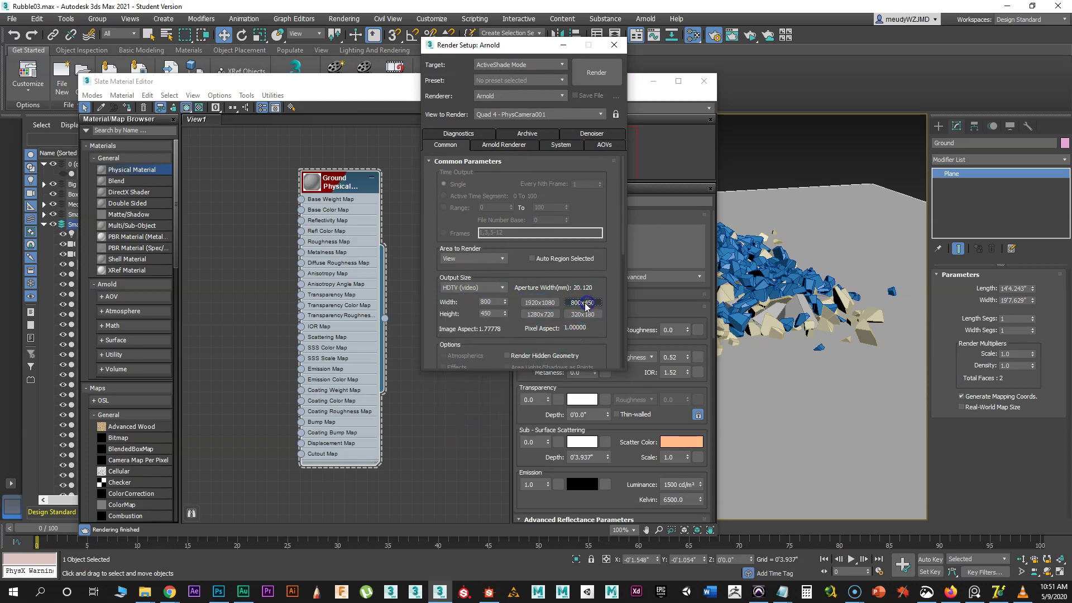
{"action": "left_click_drag", "start_coordinate": [515, 45], "coordinate": [424, 52]}
{"action": "left_click", "coordinate": [523, 53]}
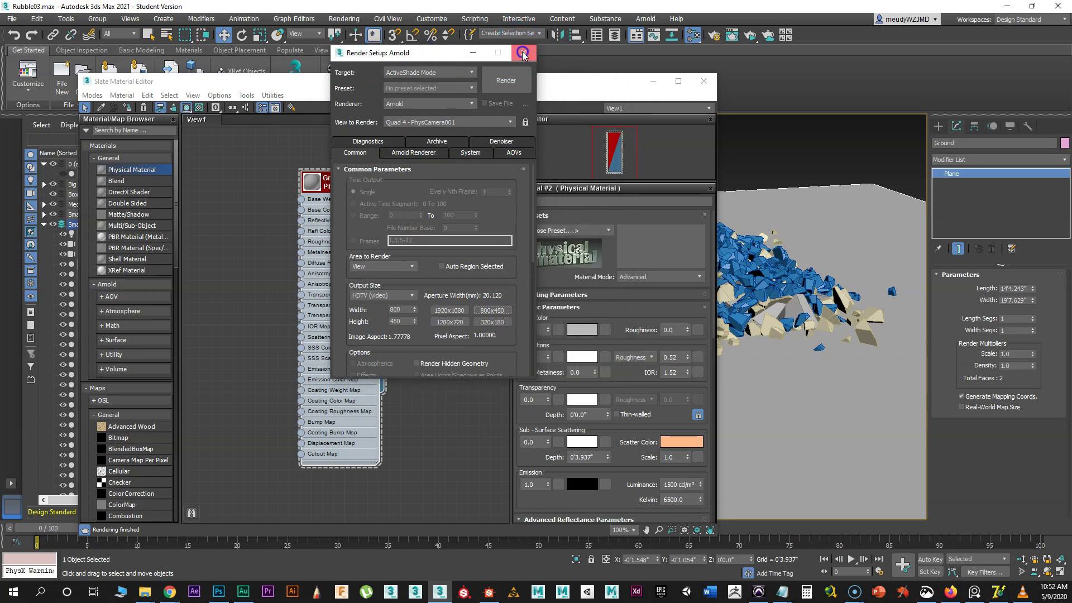
{"action": "left_click", "coordinate": [750, 35]}
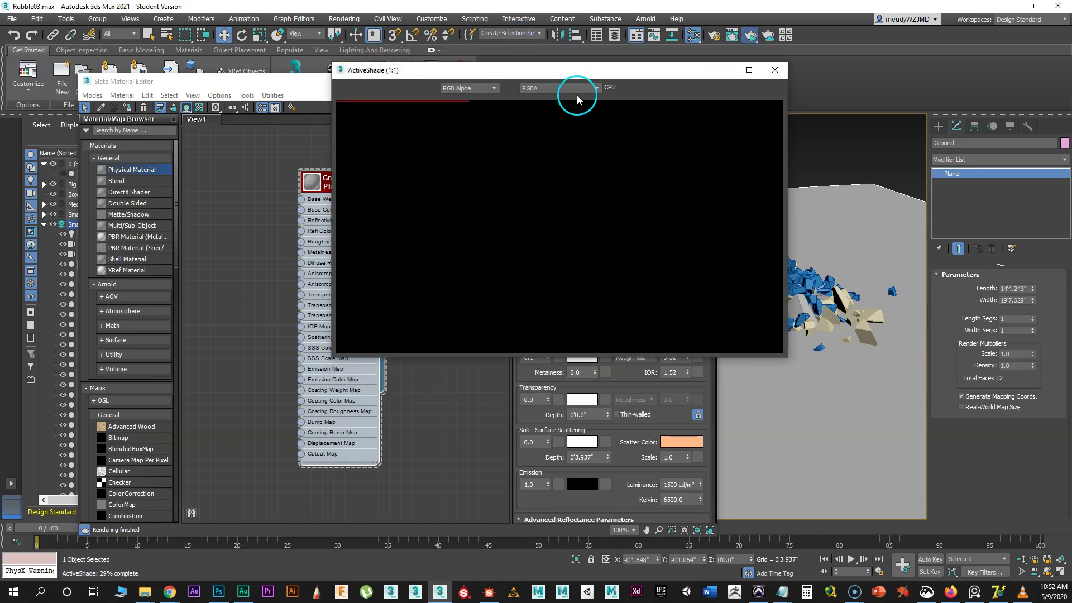
{"action": "left_click_drag", "start_coordinate": [503, 71], "coordinate": [687, 65]}
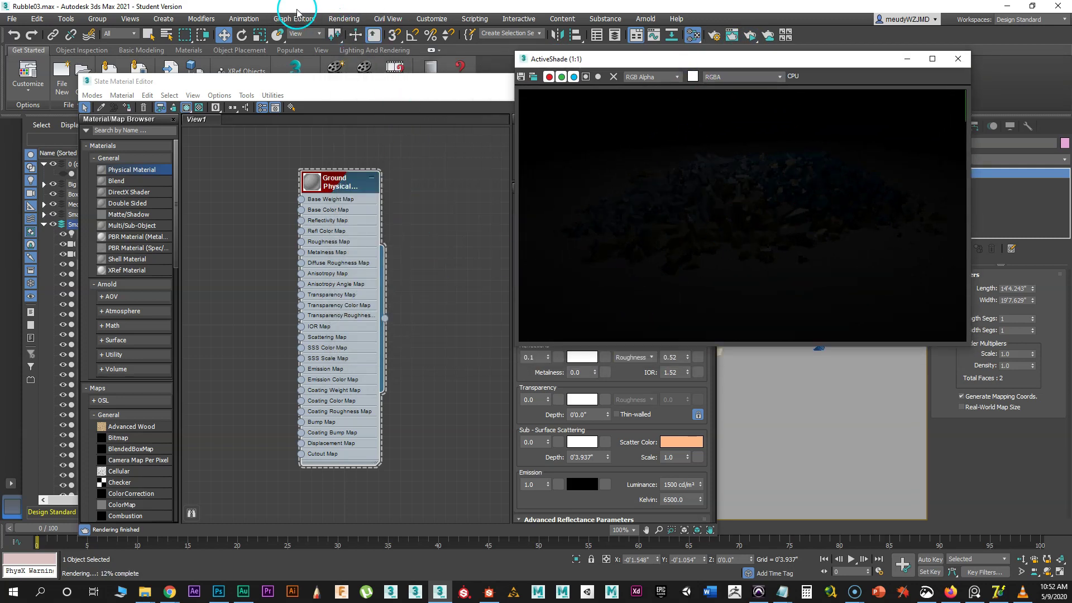
- Set the environment's exposure control to Physical Camera Exposure Control and disable Use Physical Camera Controls if Available
{"action": "left_click", "coordinate": [339, 19]}
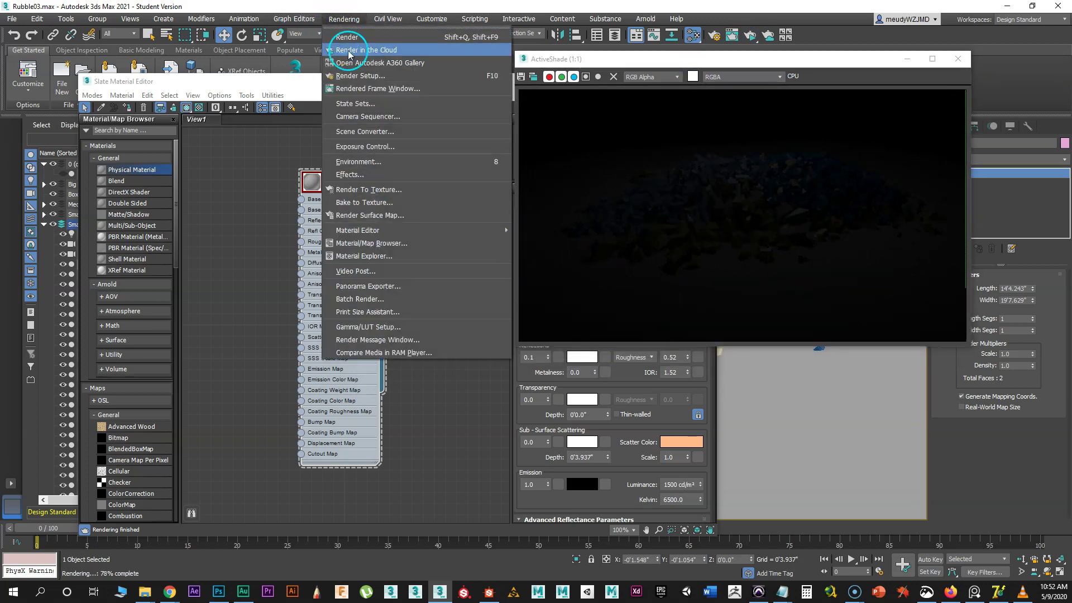
{"action": "left_click", "coordinate": [358, 143]}
{"action": "left_click", "coordinate": [359, 144]}
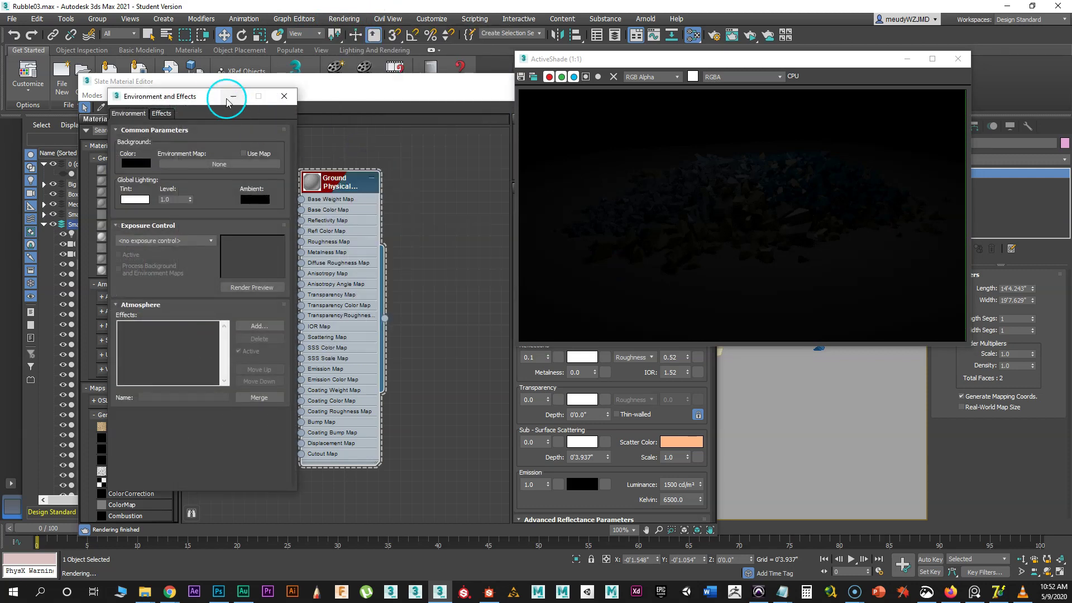
{"action": "left_click_drag", "start_coordinate": [209, 98], "coordinate": [352, 60]}
{"action": "left_click", "coordinate": [324, 203]}
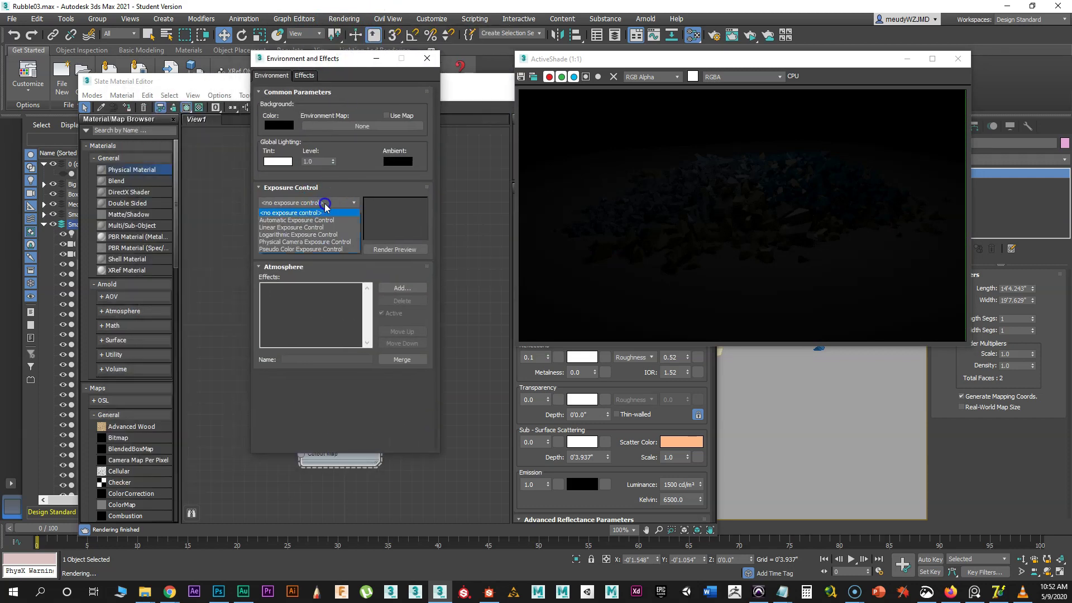
{"action": "left_click", "coordinate": [290, 242]}
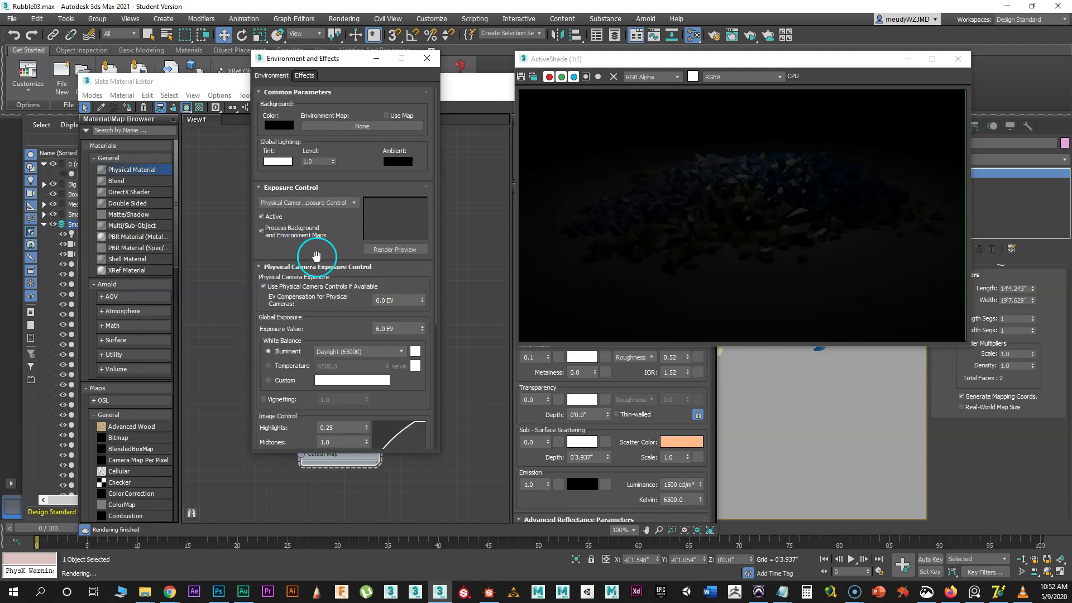
{"action": "left_click", "coordinate": [264, 287]}
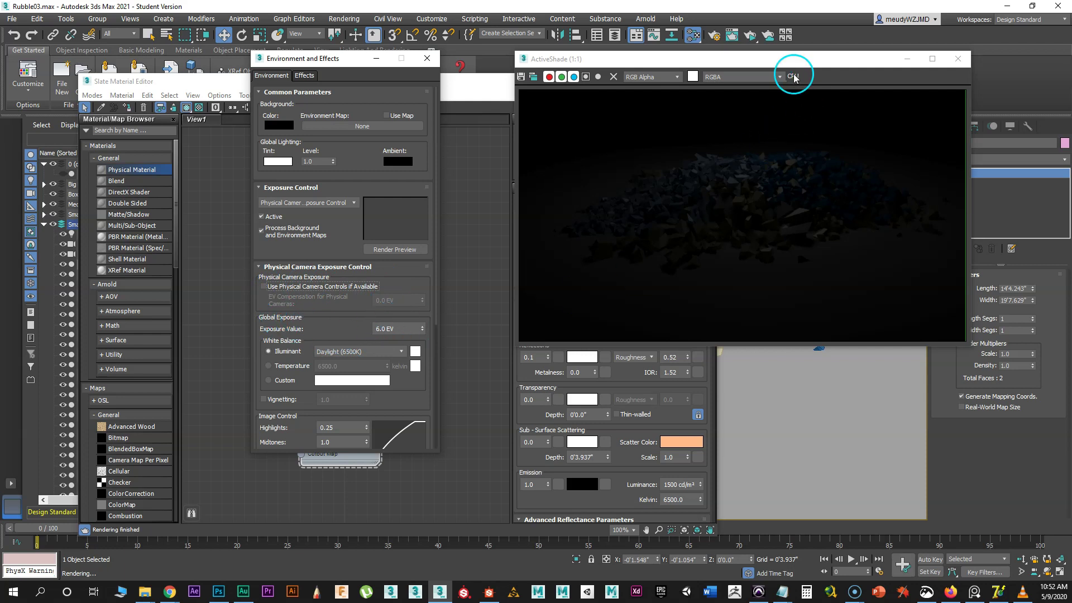
- Set the global exposure value of the physical camera exposure control to 2.0 EV
{"action": "left_click", "coordinate": [764, 37]}
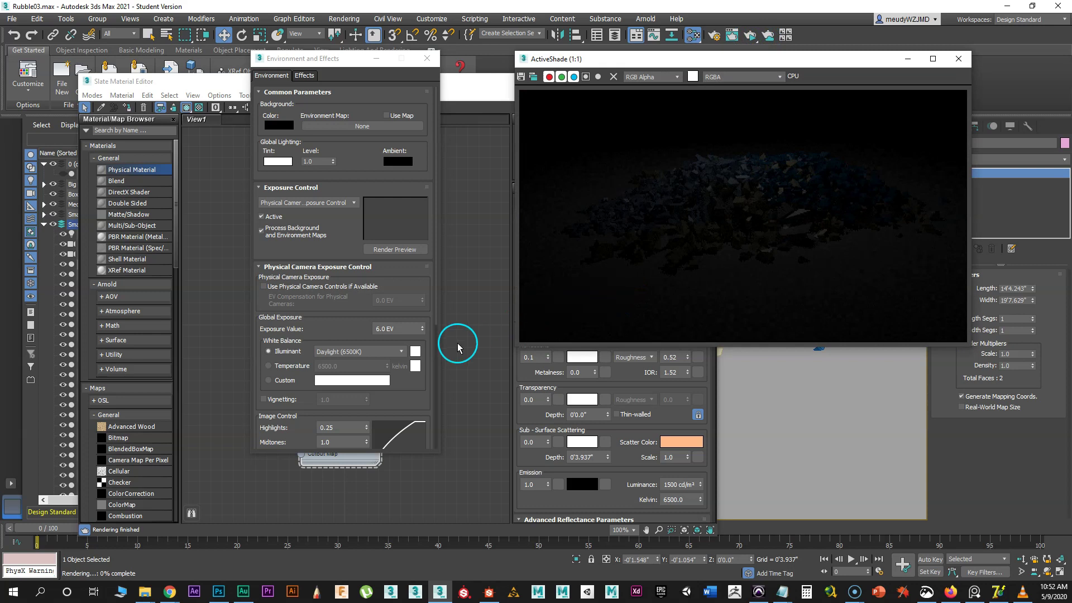
{"action": "left_click_drag", "start_coordinate": [644, 60], "coordinate": [598, 62]}
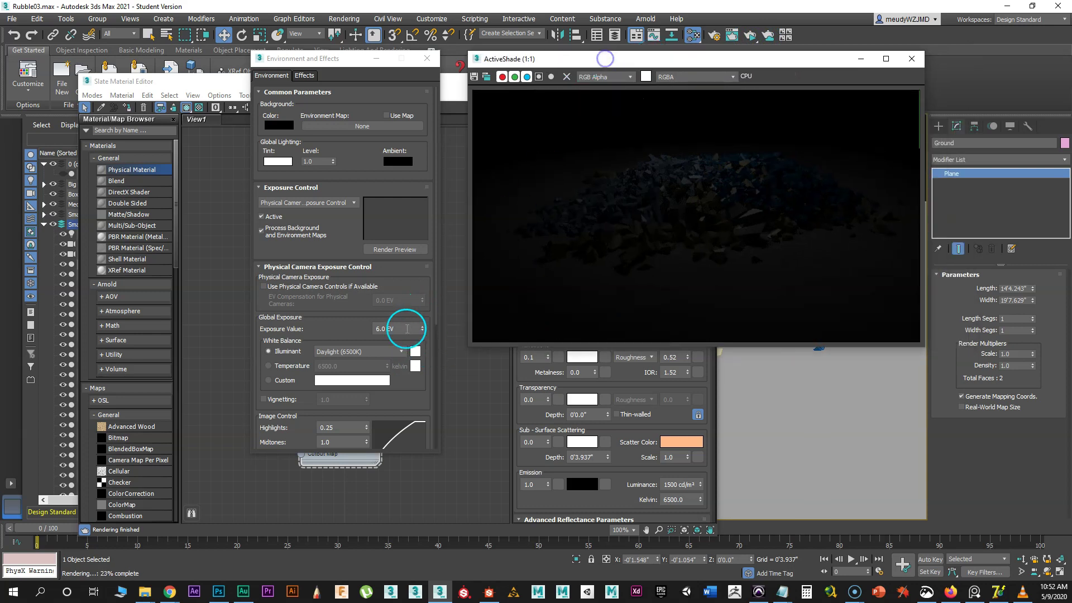
{"action": "left_click_drag", "start_coordinate": [424, 329], "coordinate": [430, 356]}
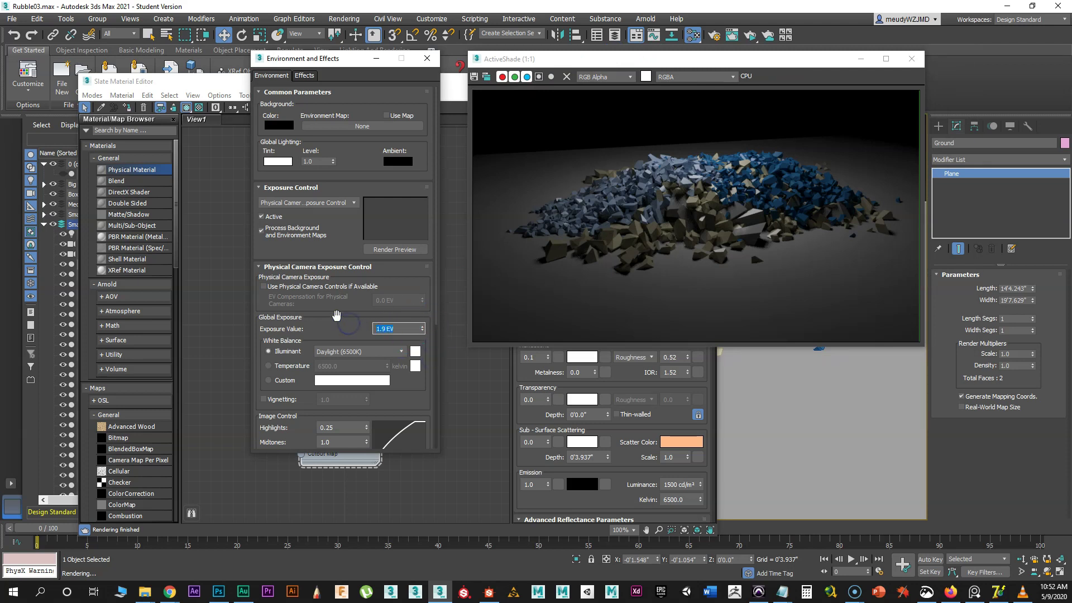
{"action": "left_click_drag", "start_coordinate": [706, 58], "coordinate": [684, 54]}
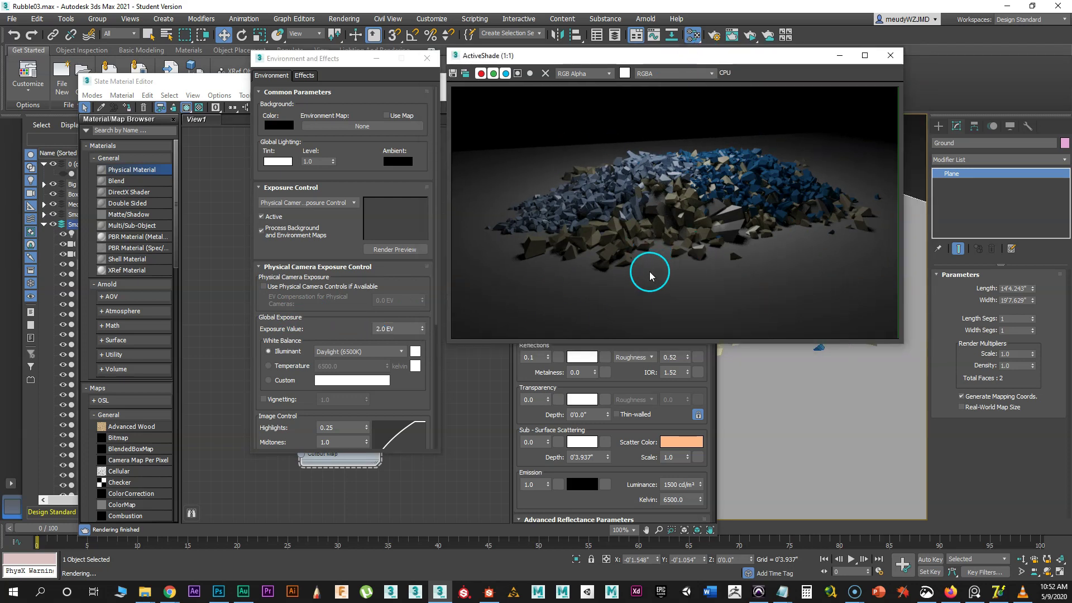
- Move ArnoldLight001, PhysCamera001 and the camera target from the Small Pebbles Too layer to the 0 (default) layer
{"action": "left_click_drag", "start_coordinate": [682, 50], "coordinate": [434, 115]}
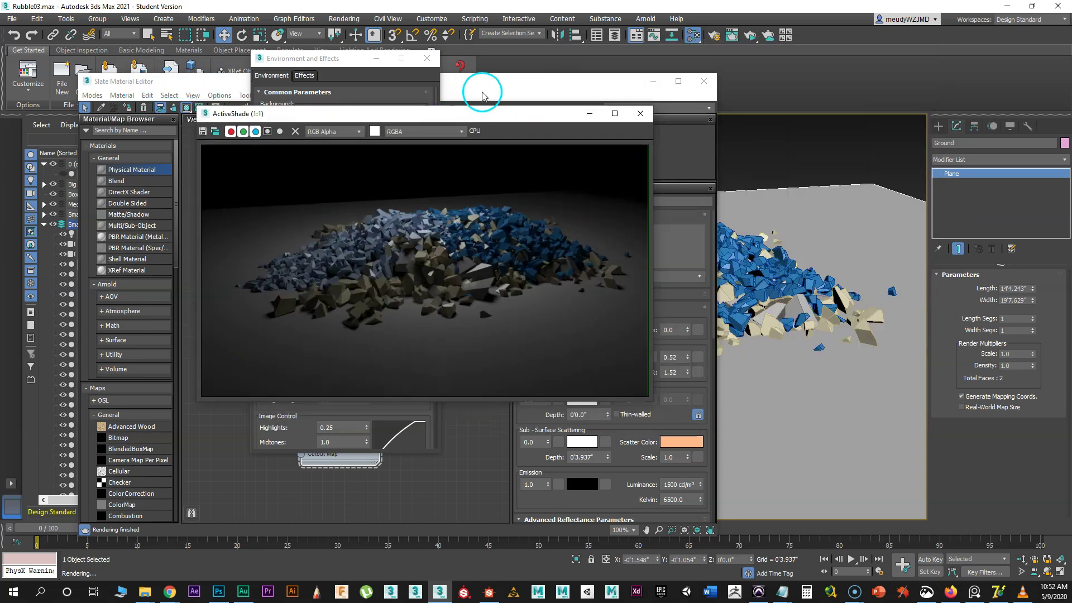
{"action": "left_click_drag", "start_coordinate": [499, 84], "coordinate": [598, 73]}
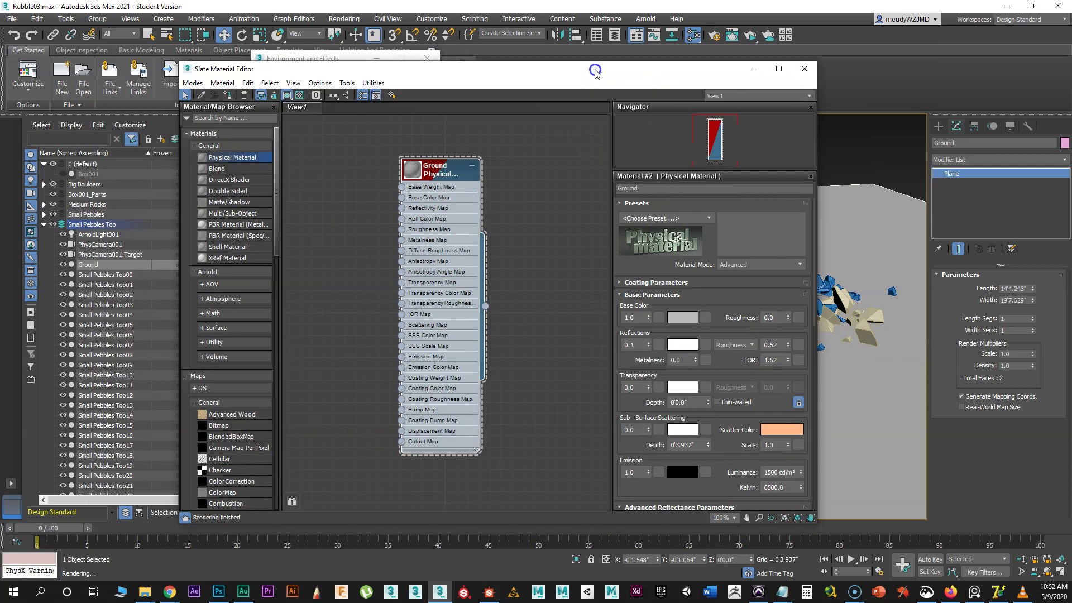
{"action": "left_click", "coordinate": [93, 235]}
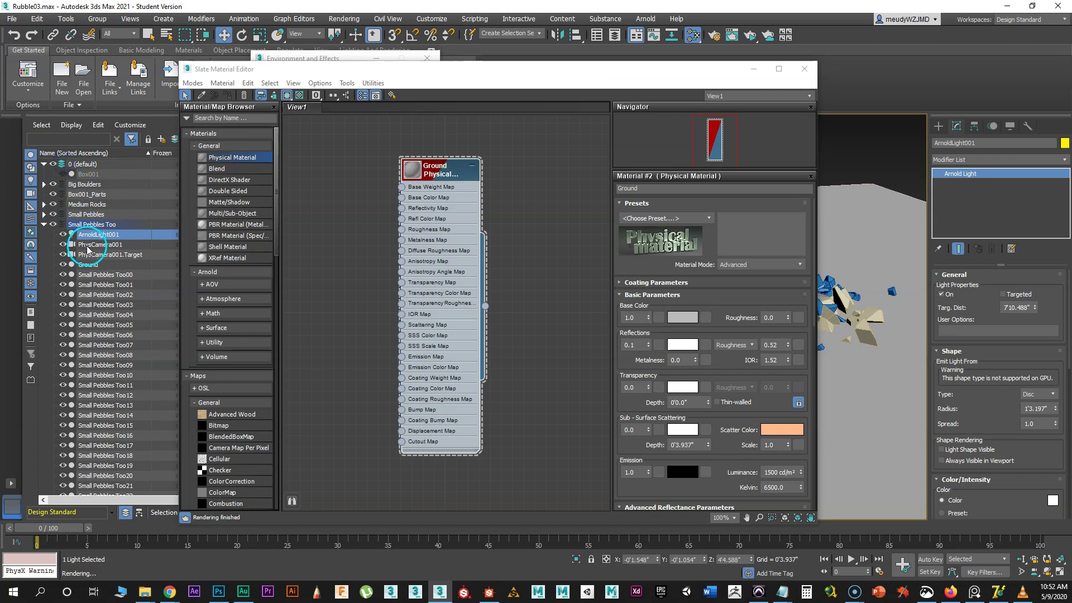
{"action": "left_click", "coordinate": [92, 254], "text": "shift"}
{"action": "left_click_drag", "start_coordinate": [92, 254], "coordinate": [87, 166]}
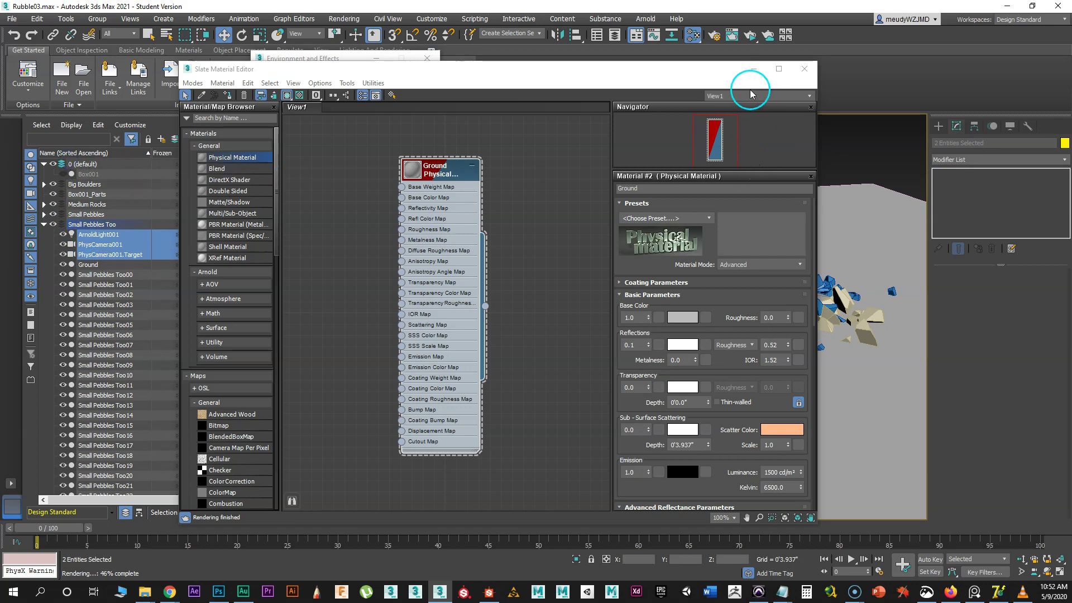
{"action": "left_click_drag", "start_coordinate": [696, 69], "coordinate": [695, 72]}
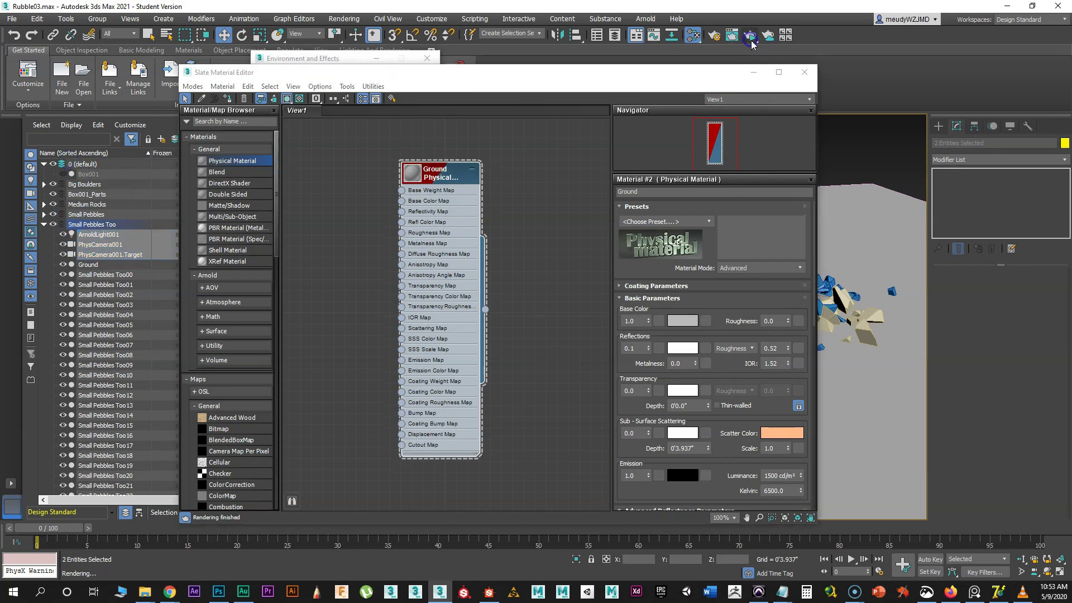
{"action": "left_click", "coordinate": [750, 34]}
{"action": "left_click", "coordinate": [641, 114]}
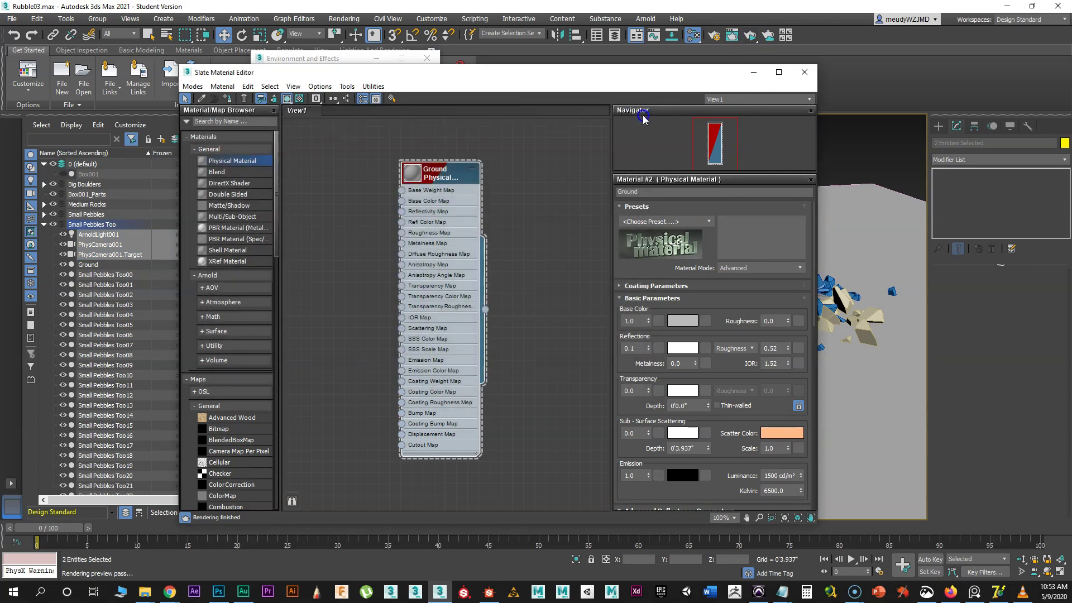
{"action": "left_click_drag", "start_coordinate": [450, 75], "coordinate": [440, 145]}
{"action": "left_click_drag", "start_coordinate": [158, 164], "coordinate": [105, 185]}
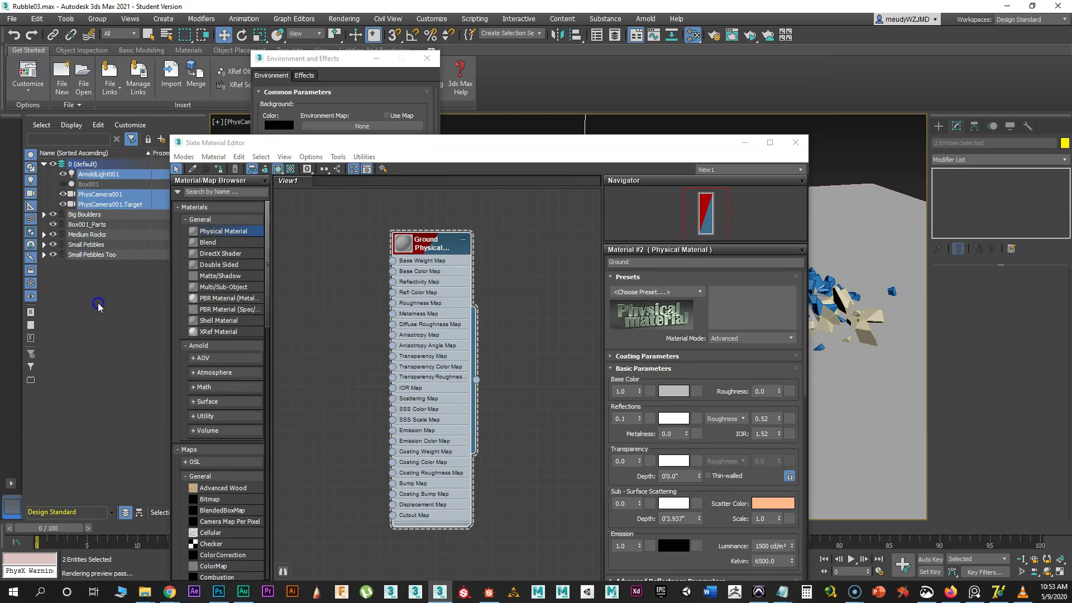
{"action": "left_click", "coordinate": [82, 273]}
- Restart the ActiveShade preview and set the intensity of ArnoldLight001 to 3.0
{"action": "left_click", "coordinate": [87, 174]}
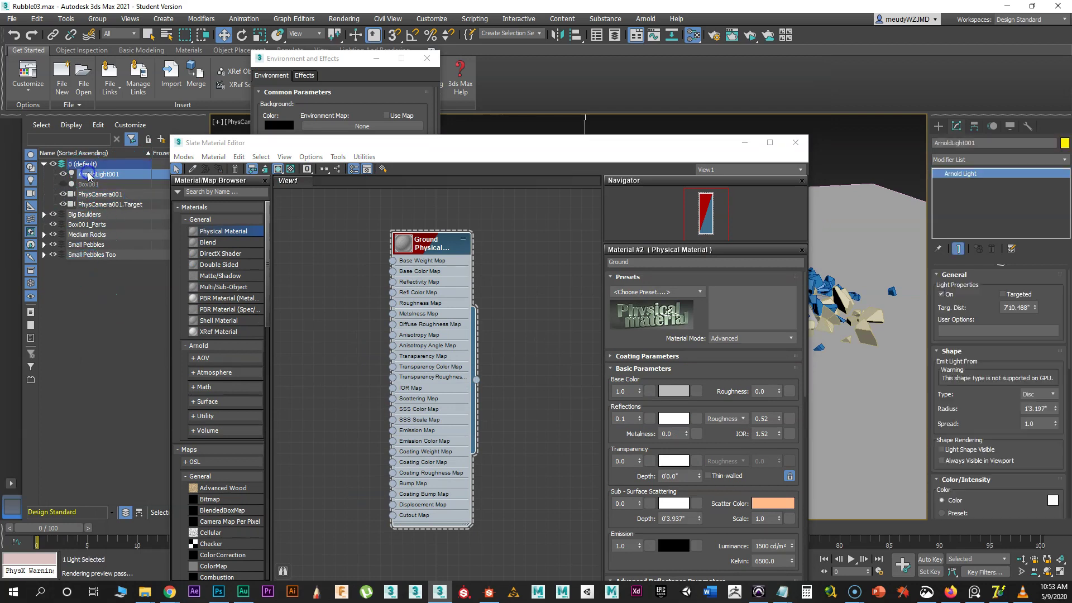
{"action": "left_click", "coordinate": [742, 44]}
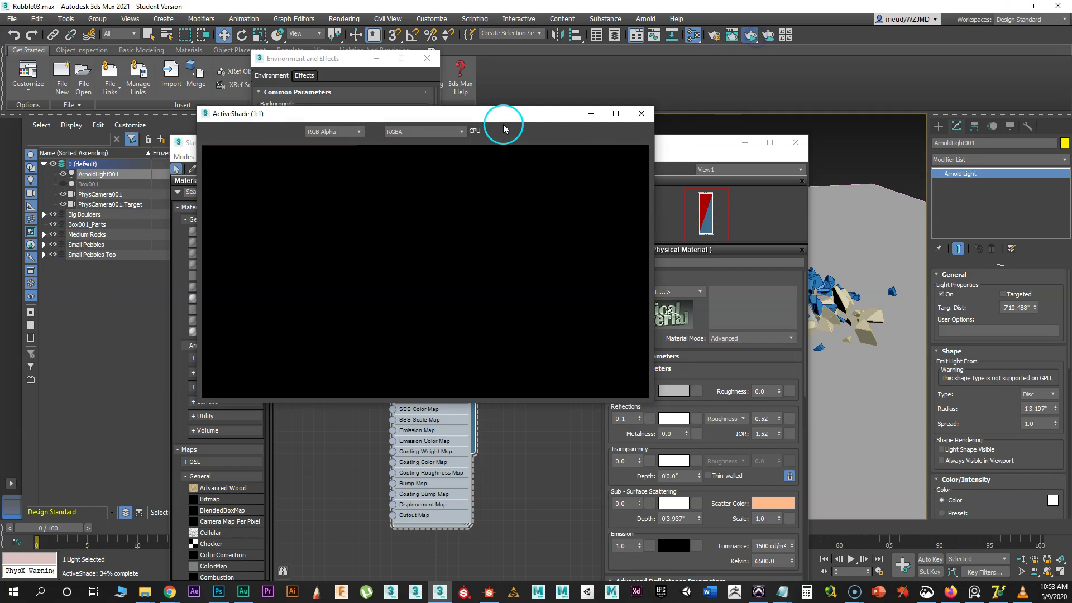
{"action": "left_click_drag", "start_coordinate": [531, 115], "coordinate": [614, 49]}
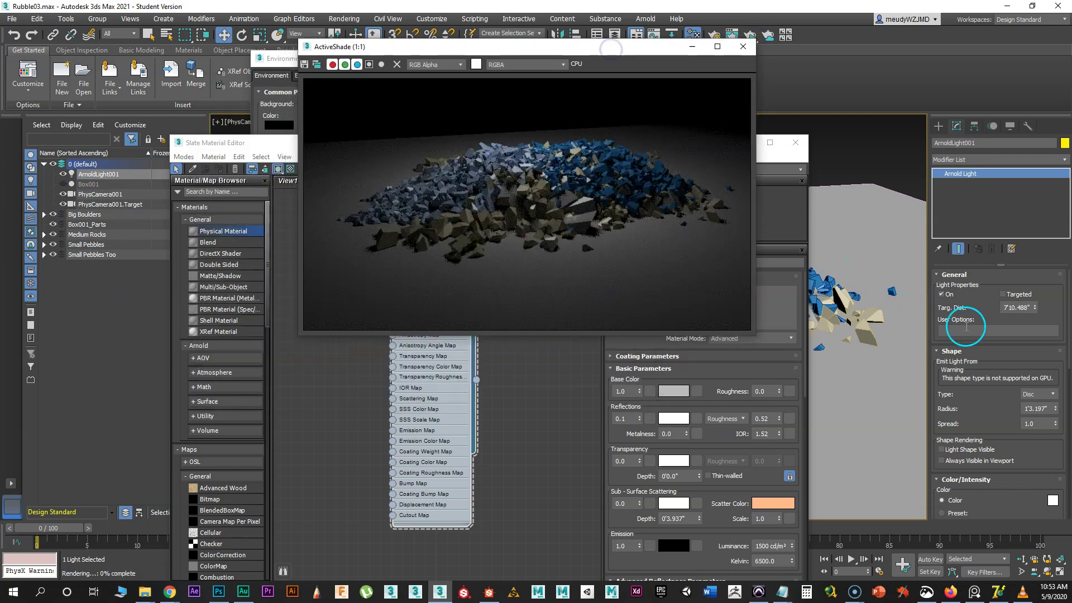
{"action": "left_click_drag", "start_coordinate": [928, 321], "coordinate": [901, 330]}
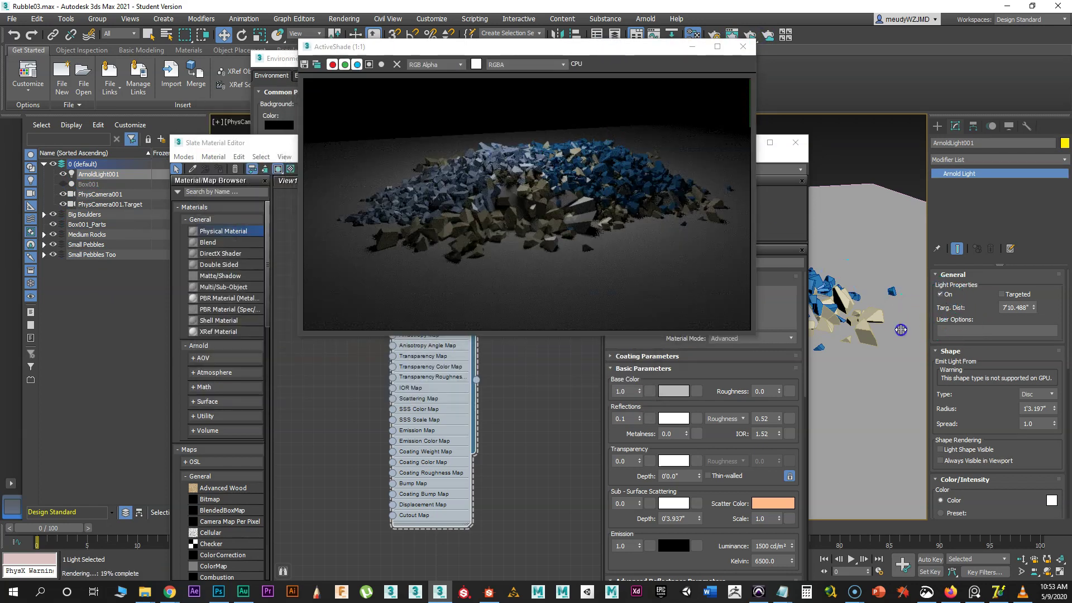
{"action": "left_click_drag", "start_coordinate": [816, 336], "coordinate": [787, 336]}
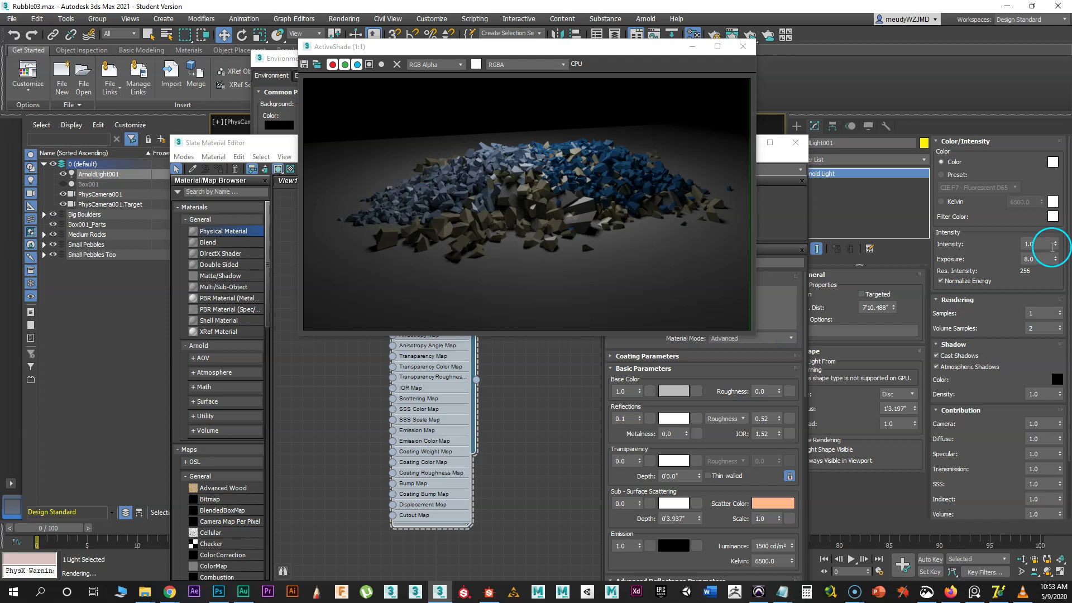
{"action": "left_click_drag", "start_coordinate": [1056, 247], "coordinate": [1063, 228]}
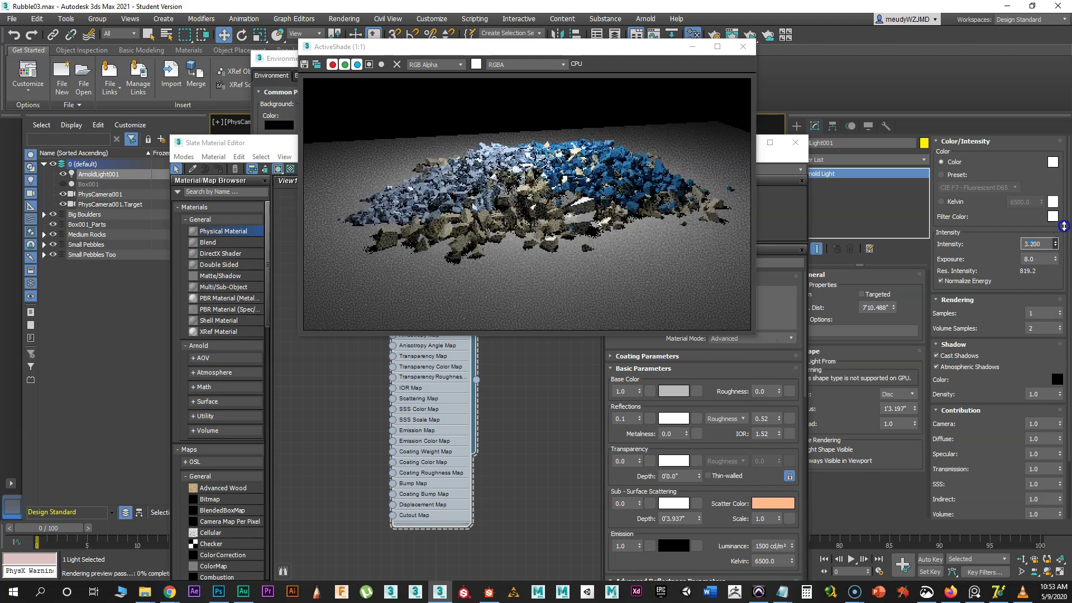
{"action": "left_click", "coordinate": [461, 317]}
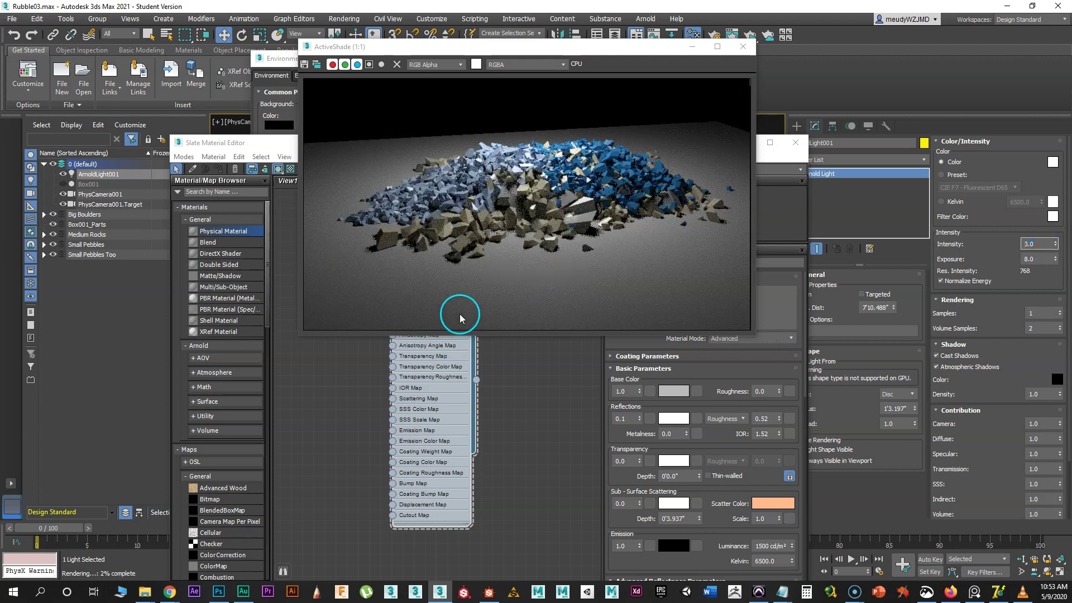
- Move the ActiveShade preview aside and close the Environment and Effects dialog
{"action": "left_click_drag", "start_coordinate": [585, 51], "coordinate": [889, 53]}
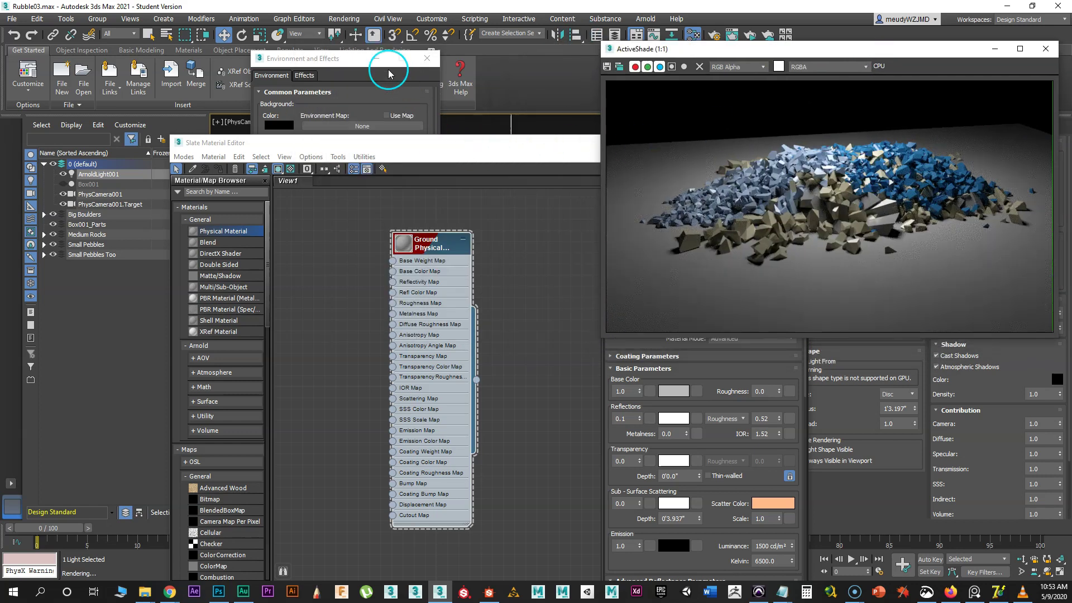
{"action": "left_click", "coordinate": [350, 62]}
{"action": "left_click_drag", "start_coordinate": [350, 62], "coordinate": [264, 44]}
{"action": "left_click", "coordinate": [334, 36]}
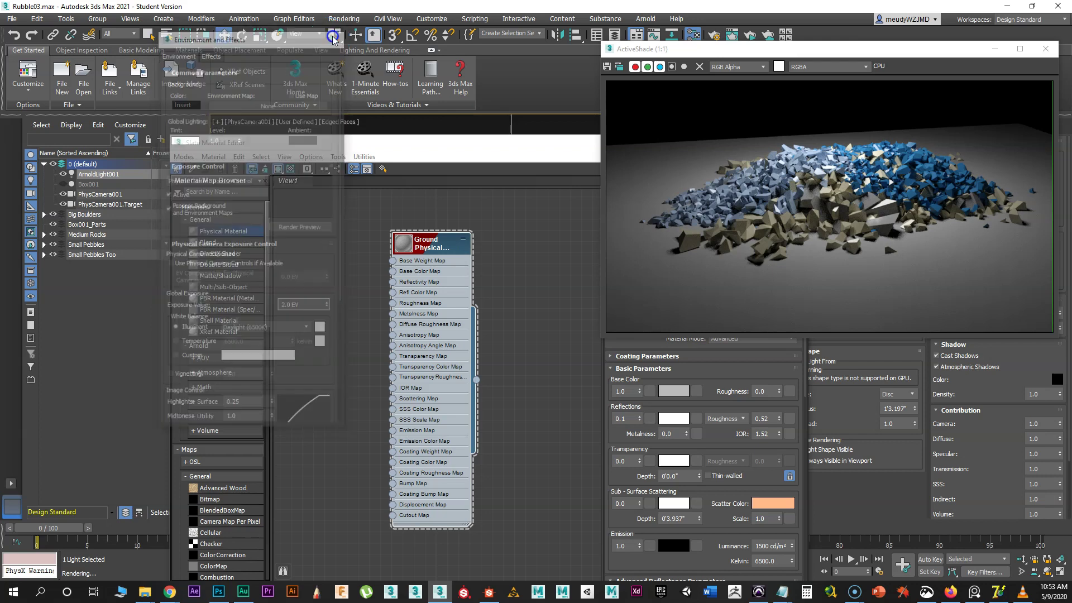
- Add an Arnold Standard Surface material beside the Ground material in the Slate Material Editor
{"action": "left_click", "coordinate": [468, 158]}
{"action": "left_click_drag", "start_coordinate": [436, 144], "coordinate": [395, 80]}
{"action": "left_click", "coordinate": [398, 170]}
{"action": "left_click_drag", "start_coordinate": [398, 170], "coordinate": [286, 204]}
{"action": "right_click", "coordinate": [423, 178]}
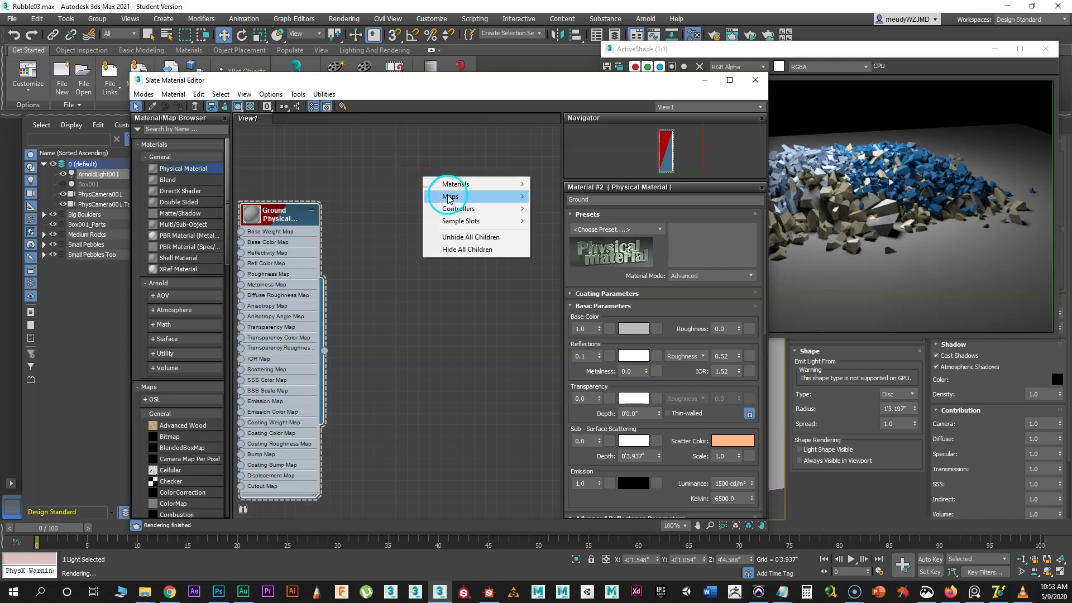
{"action": "mouse_move", "coordinate": [450, 199]}
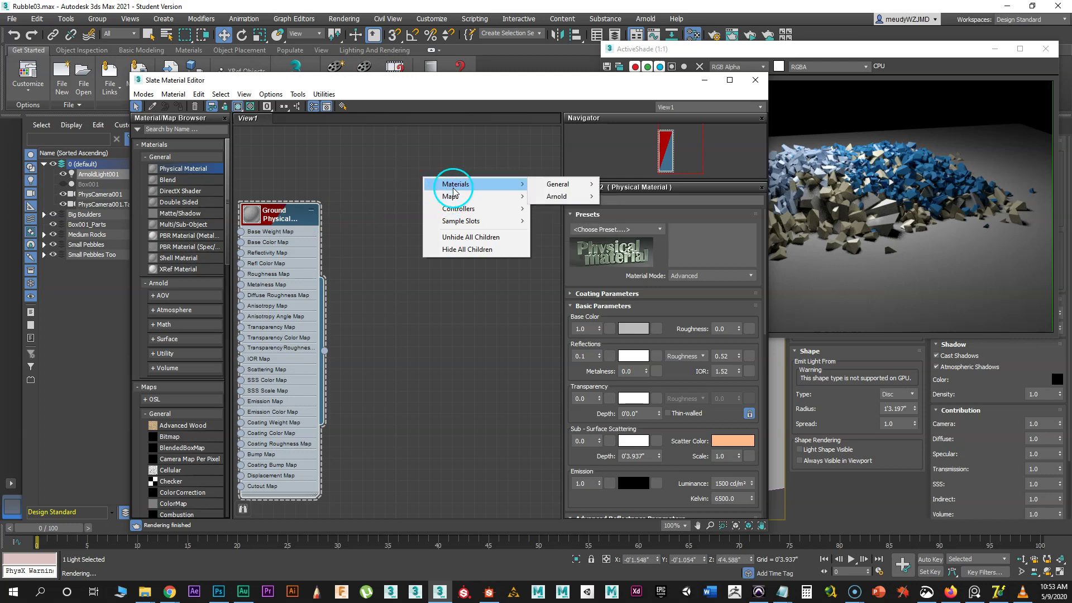
{"action": "mouse_move", "coordinate": [557, 198]}
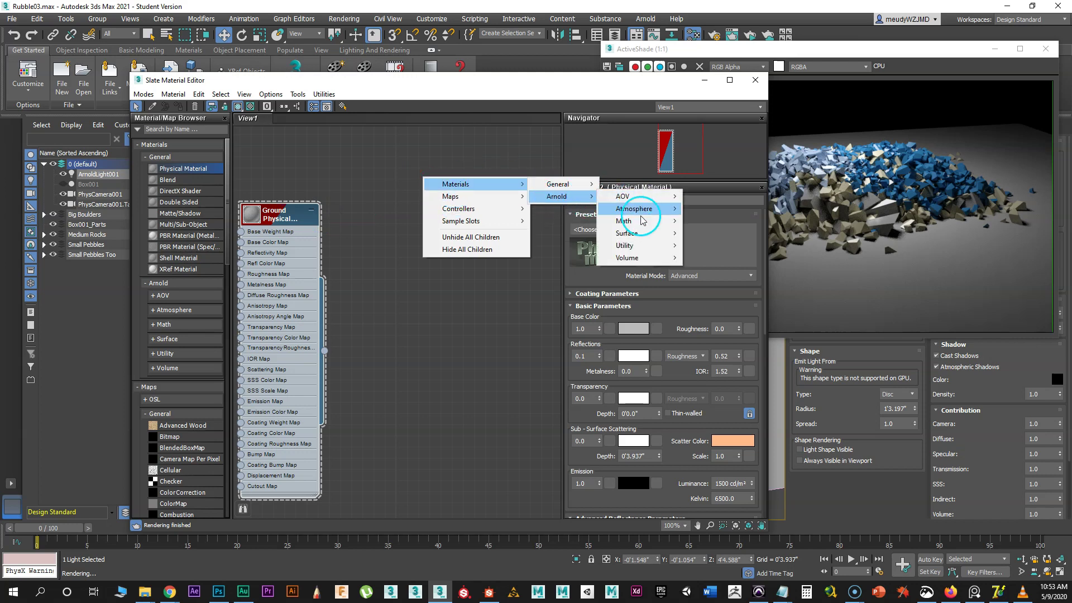
{"action": "mouse_move", "coordinate": [626, 233]}
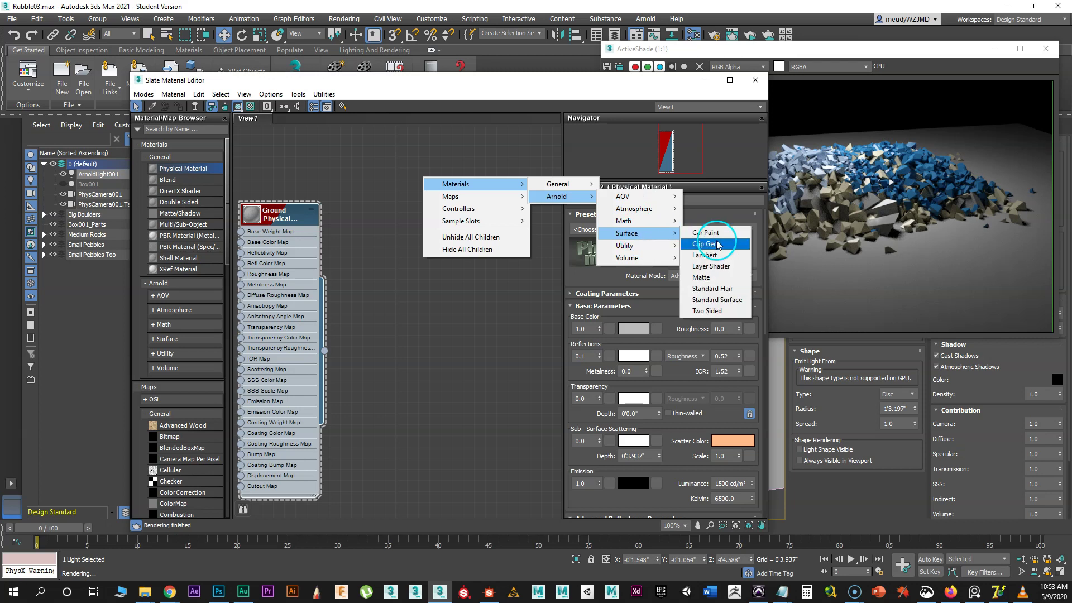
{"action": "left_click", "coordinate": [716, 300]}
{"action": "left_click_drag", "start_coordinate": [419, 179], "coordinate": [455, 164]}
- Uncover the viewport and freeze the ground plane so it cannot be selected
{"action": "left_click", "coordinate": [549, 104]}
{"action": "left_click_drag", "start_coordinate": [549, 104], "coordinate": [434, 237]}
{"action": "left_click", "coordinate": [703, 90]}
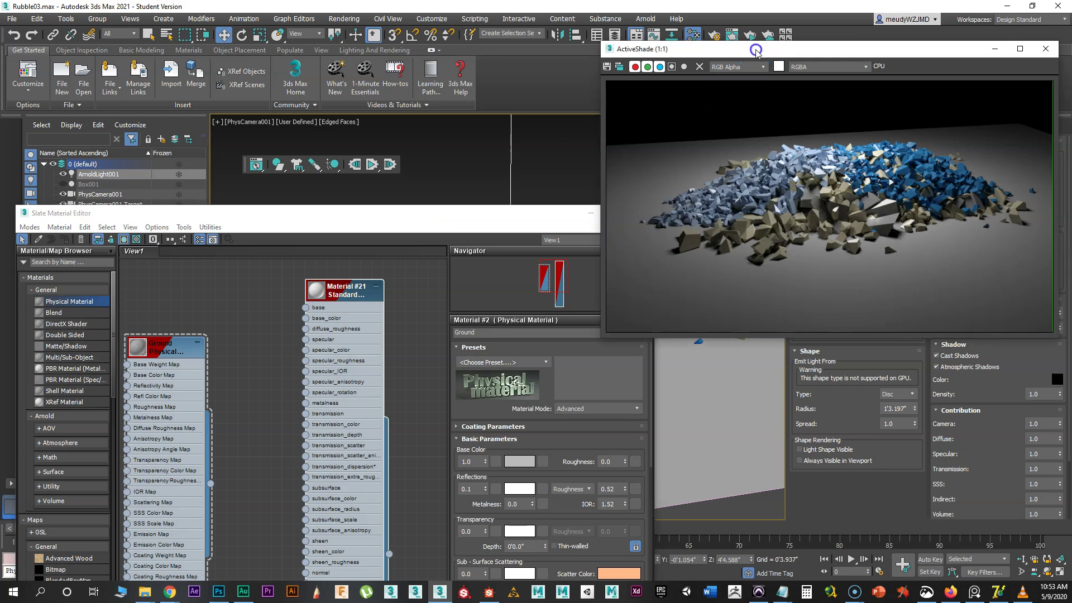
{"action": "left_click_drag", "start_coordinate": [757, 51], "coordinate": [83, 167]}
{"action": "left_click", "coordinate": [682, 226]}
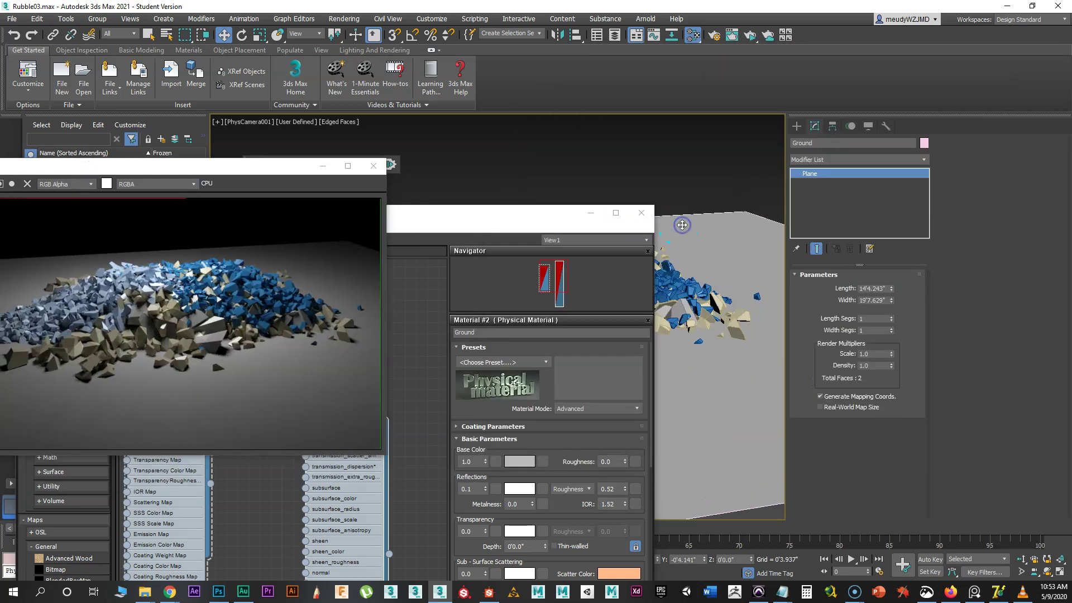
{"action": "right_click", "coordinate": [682, 225]}
{"action": "left_click", "coordinate": [696, 152]}
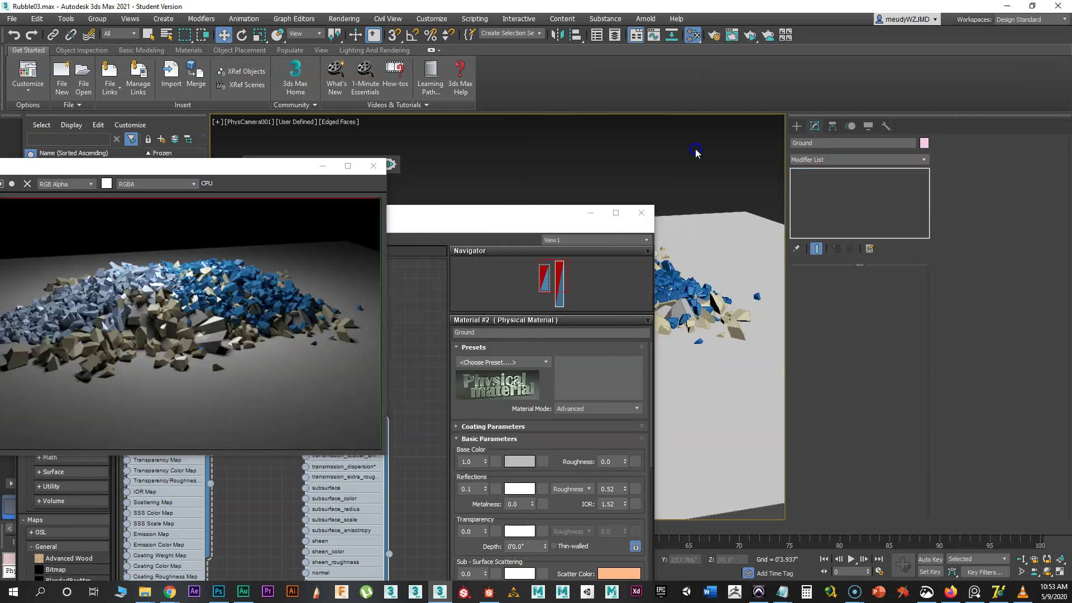
- Bring up the object display options and switch the PhysCamera001 viewport to the Perspective view
{"action": "left_click_drag", "start_coordinate": [544, 215], "coordinate": [269, 222]}
{"action": "left_click", "coordinate": [868, 126]}
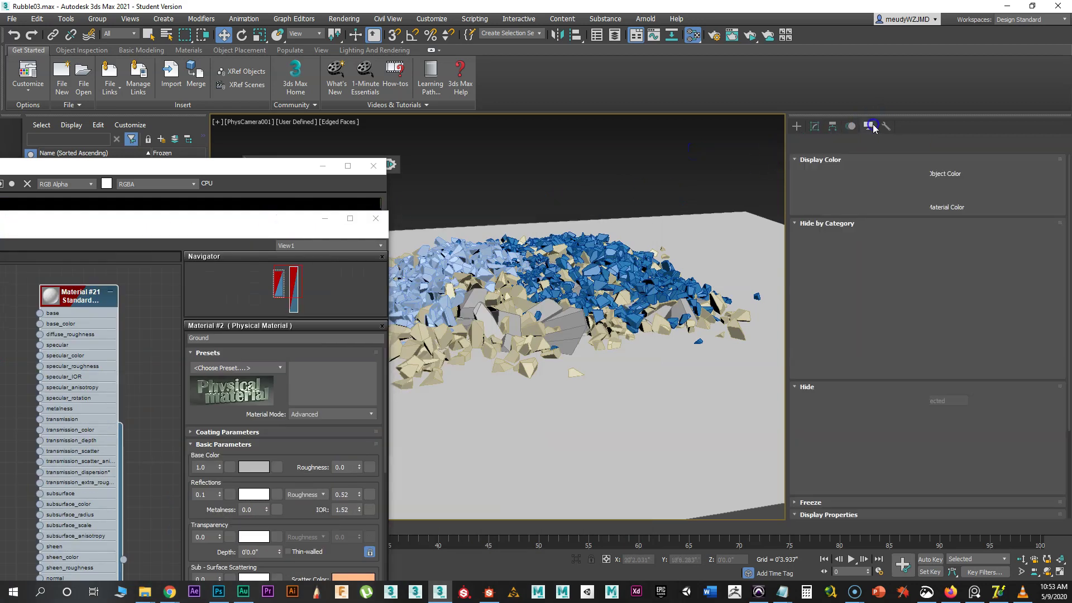
{"action": "left_click", "coordinate": [475, 189]}
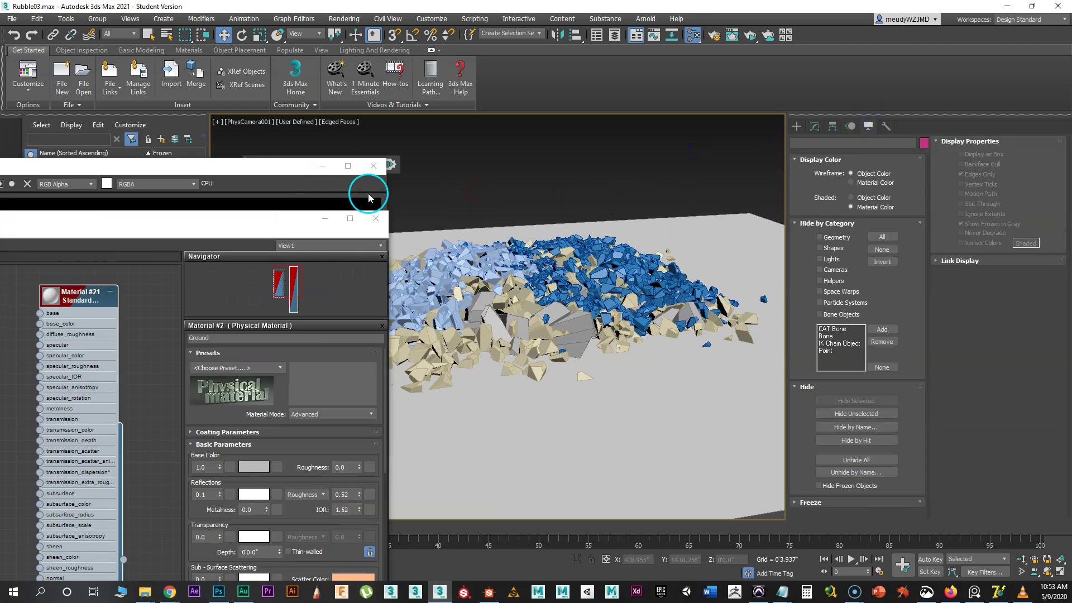
{"action": "key", "text": "p"}
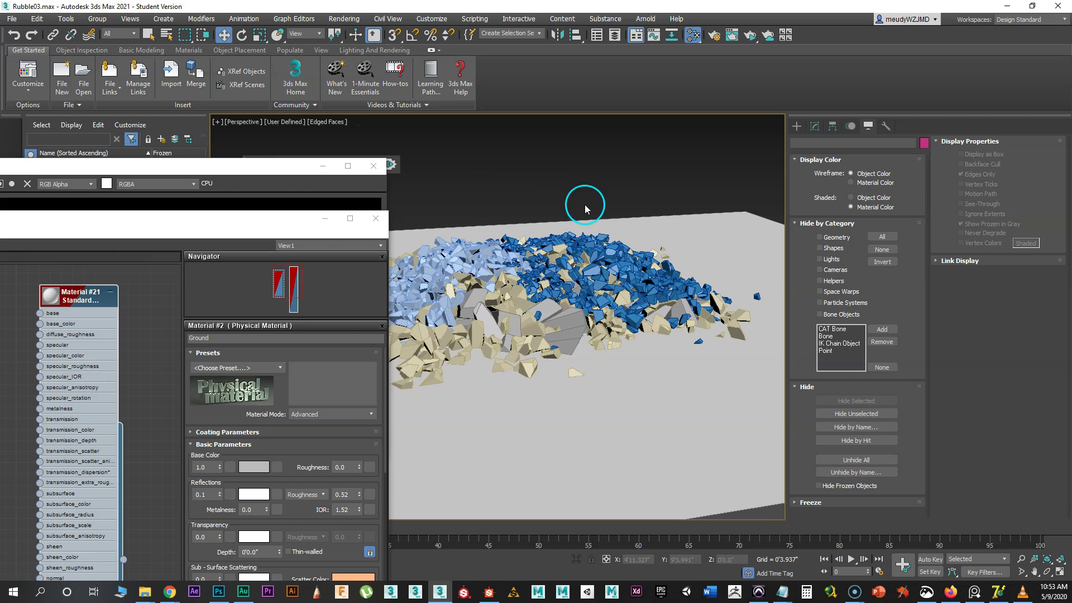
- Select all the rubble pieces in the viewport and assign the Standard Surface Material #21 to them
{"action": "left_click_drag", "start_coordinate": [287, 166], "coordinate": [196, 354]}
{"action": "left_click_drag", "start_coordinate": [298, 221], "coordinate": [0, 235]}
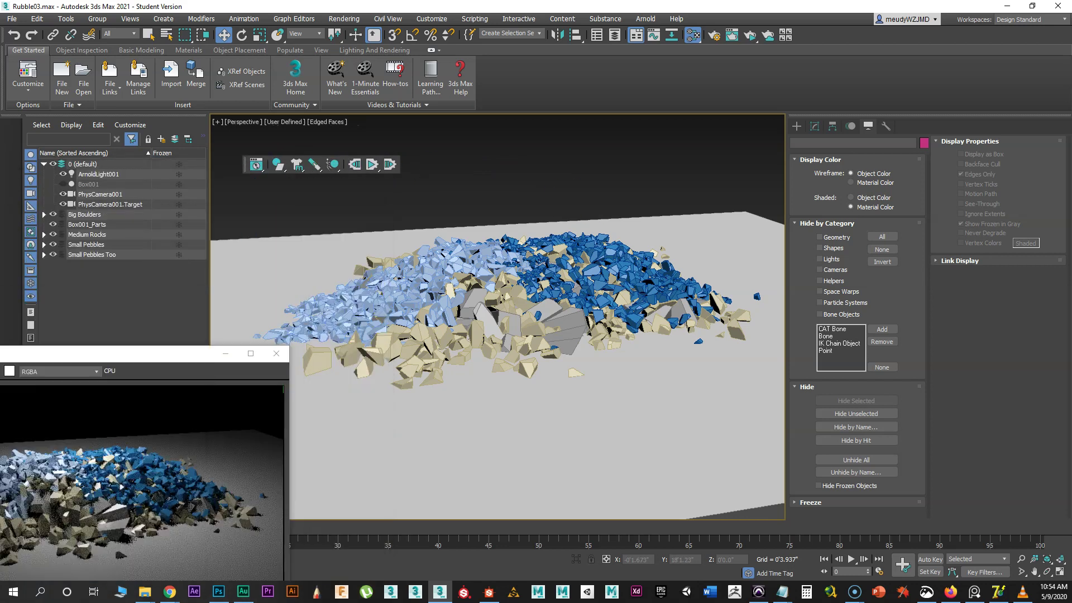
{"action": "left_click_drag", "start_coordinate": [180, 356], "coordinate": [0, 373]}
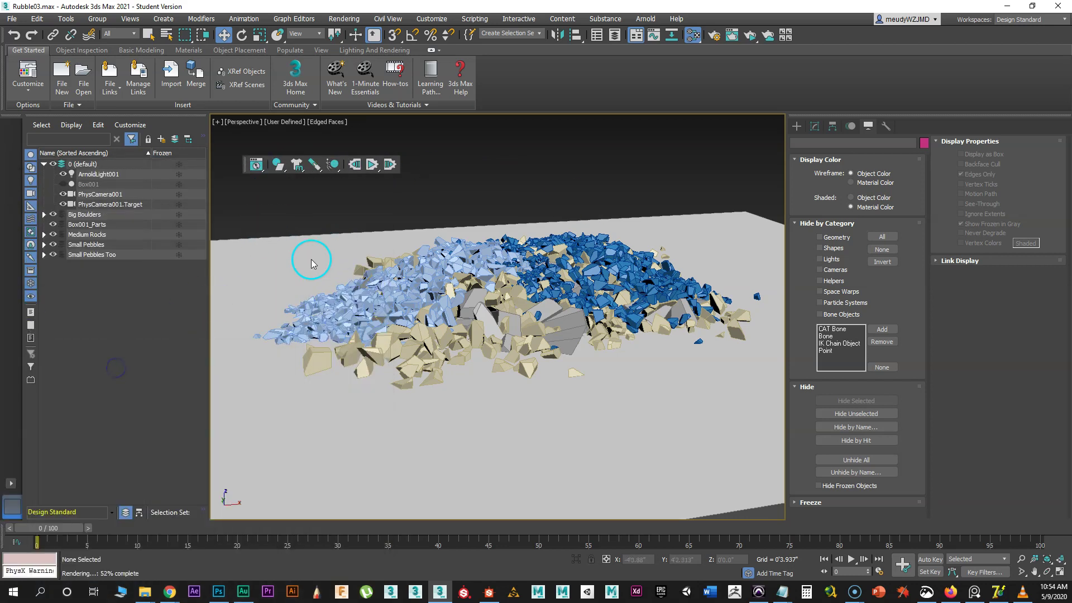
{"action": "left_click_drag", "start_coordinate": [783, 425], "coordinate": [784, 424]}
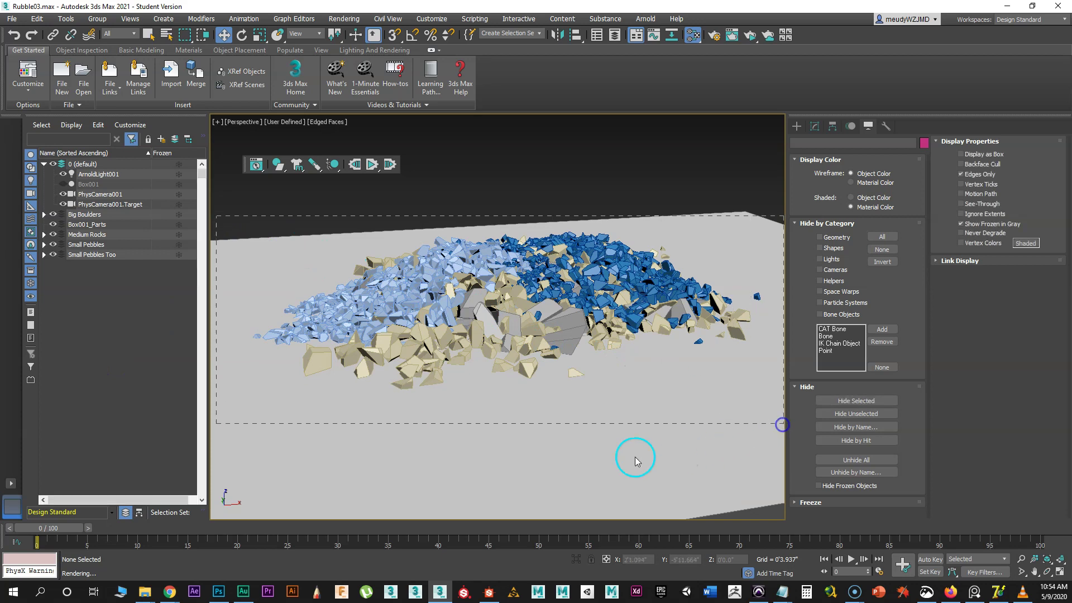
{"action": "left_click_drag", "start_coordinate": [0, 346], "coordinate": [445, 158]}
{"action": "right_click", "coordinate": [584, 236]}
{"action": "left_click", "coordinate": [610, 254]}
- Arrange the Slate Material Editor and the ActiveShade preview side by side
{"action": "left_click_drag", "start_coordinate": [0, 346], "coordinate": [821, 31]}
{"action": "left_click", "coordinate": [545, 162]}
{"action": "left_click_drag", "start_coordinate": [545, 163], "coordinate": [352, 101]}
{"action": "left_click_drag", "start_coordinate": [512, 101], "coordinate": [410, 66]}
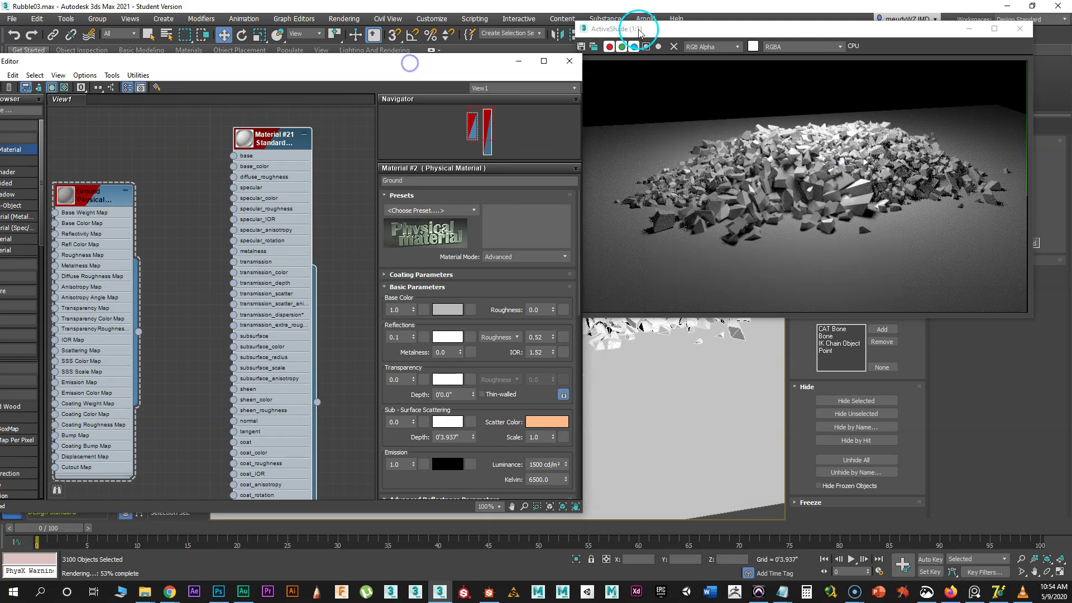
{"action": "left_click_drag", "start_coordinate": [640, 30], "coordinate": [707, 30]}
{"action": "left_click_drag", "start_coordinate": [482, 65], "coordinate": [545, 42]}
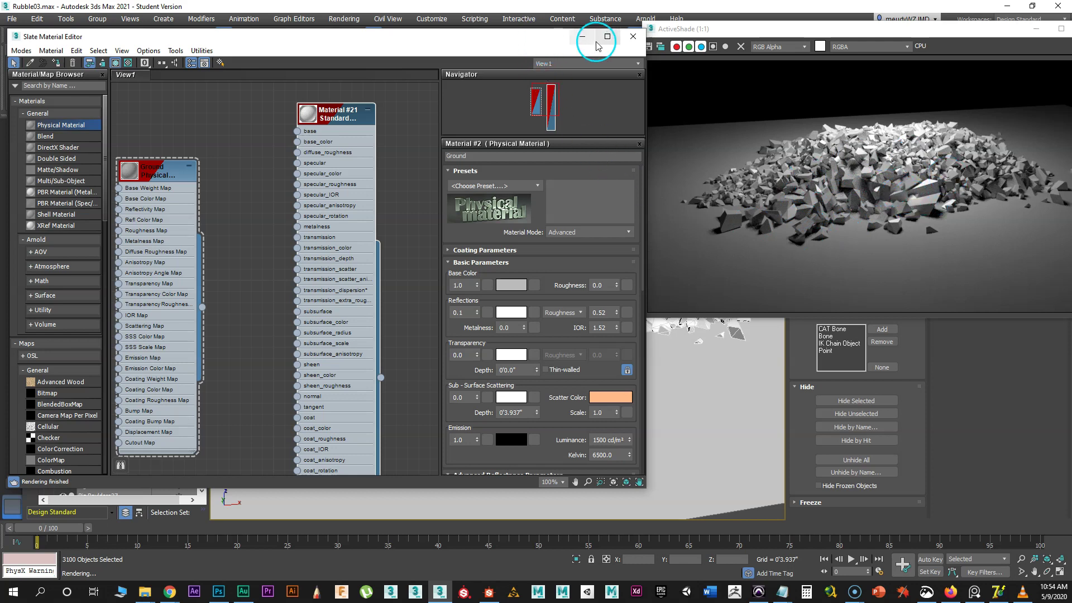
- Connect an Arnold Round Corners map to the normal input of the Standard Surface Material #21
{"action": "left_click_drag", "start_coordinate": [695, 29], "coordinate": [651, 49]}
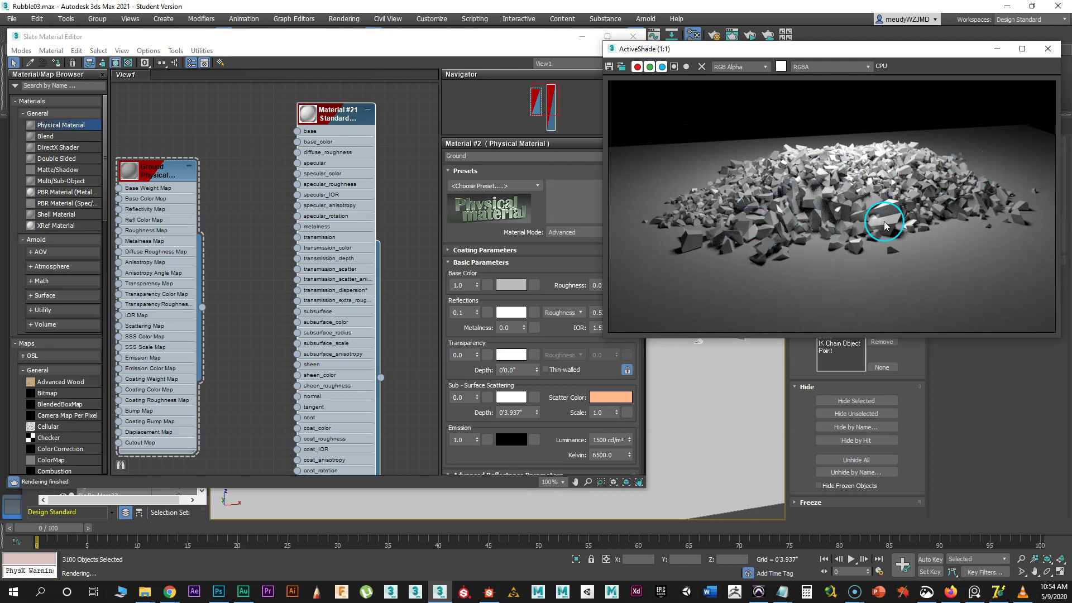
{"action": "left_click_drag", "start_coordinate": [348, 126], "coordinate": [369, 102]}
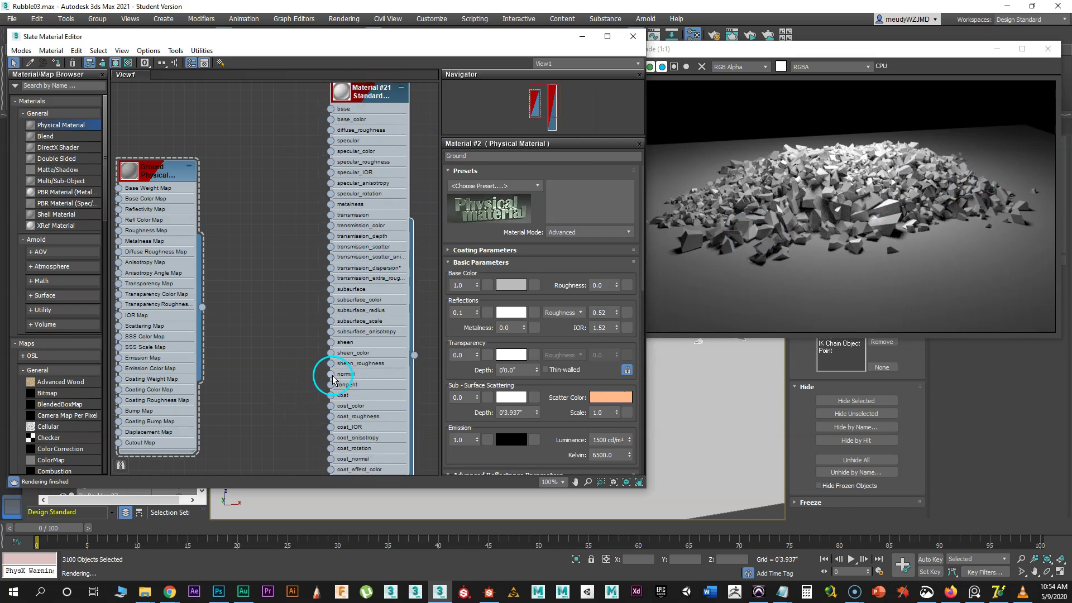
{"action": "left_click_drag", "start_coordinate": [285, 369], "coordinate": [285, 367]}
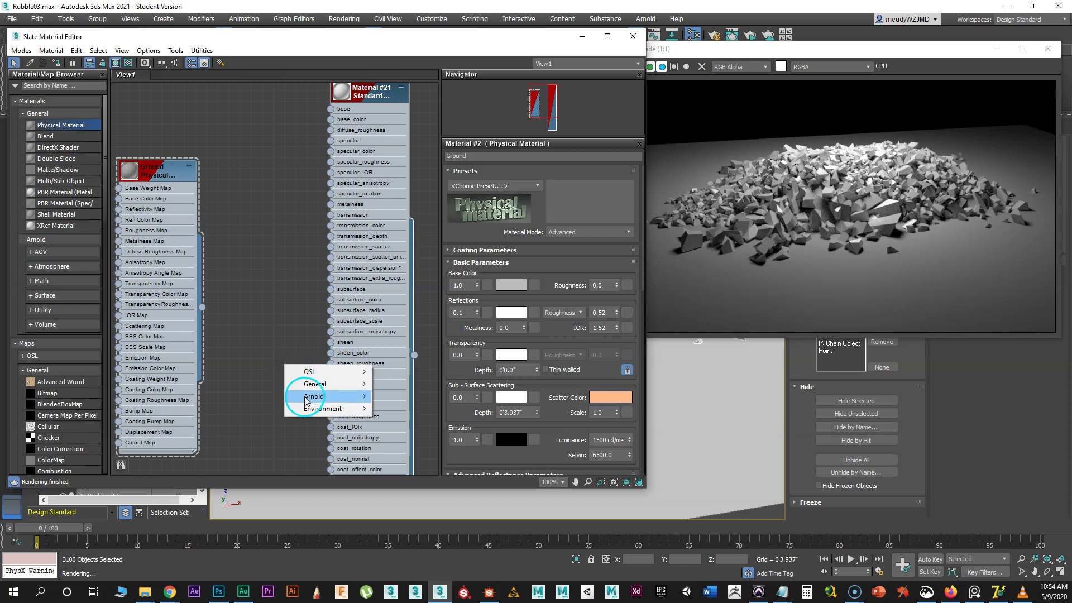
{"action": "mouse_move", "coordinate": [308, 397]}
{"action": "mouse_move", "coordinate": [397, 408]}
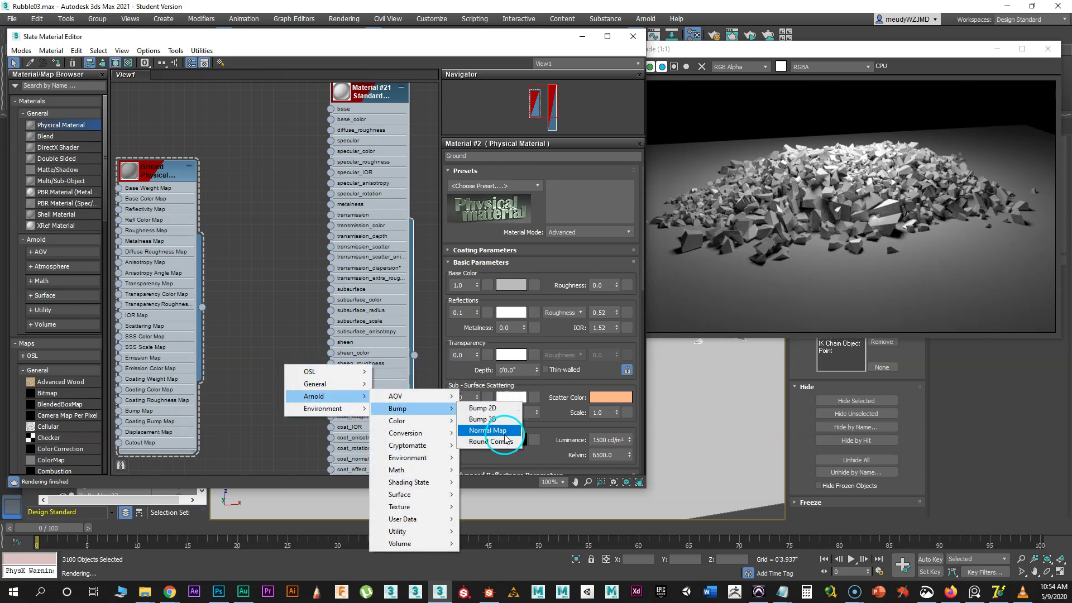
{"action": "left_click", "coordinate": [505, 440]}
{"action": "left_click_drag", "start_coordinate": [291, 356], "coordinate": [272, 356]}
{"action": "left_click", "coordinate": [751, 317]}
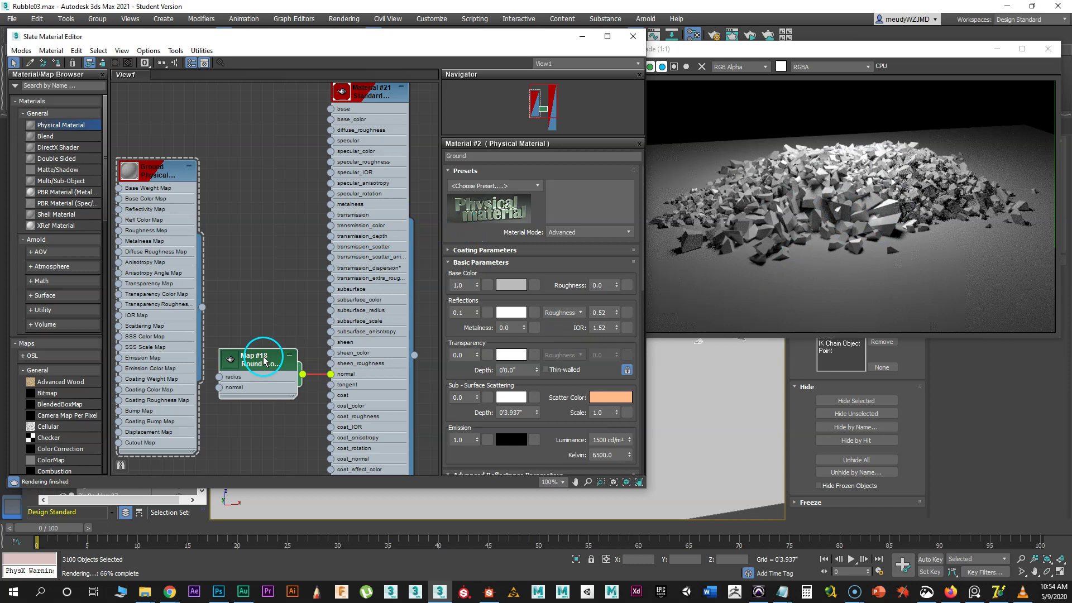
- Set the radius of the Round Corners map to 1.0
{"action": "double_click", "coordinate": [263, 359]}
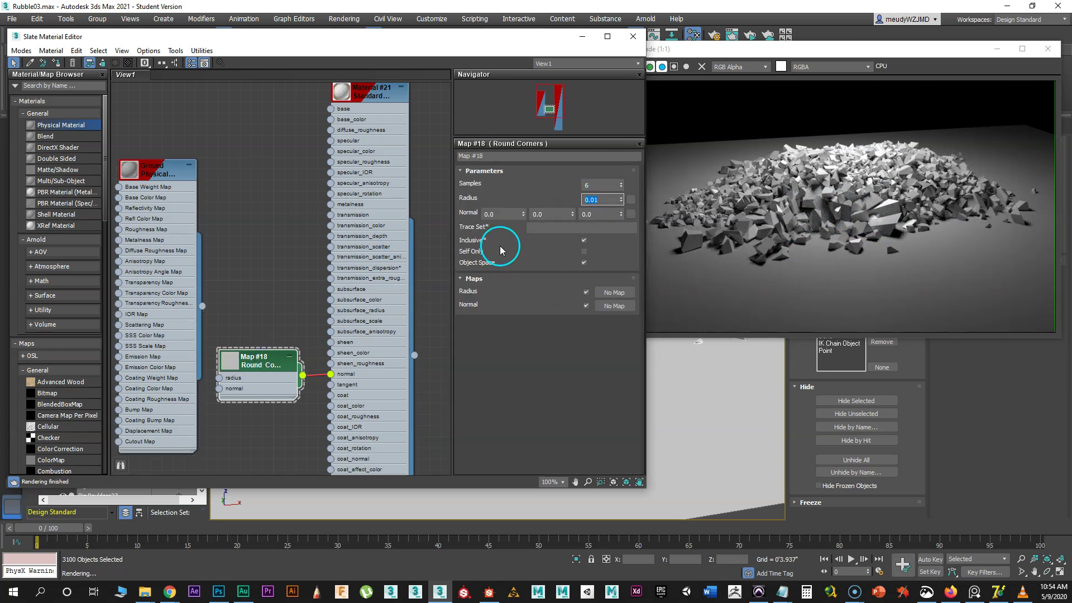
{"action": "type", "text": "1"}
{"action": "key", "text": "Return"}
{"action": "left_click", "coordinate": [851, 202]}
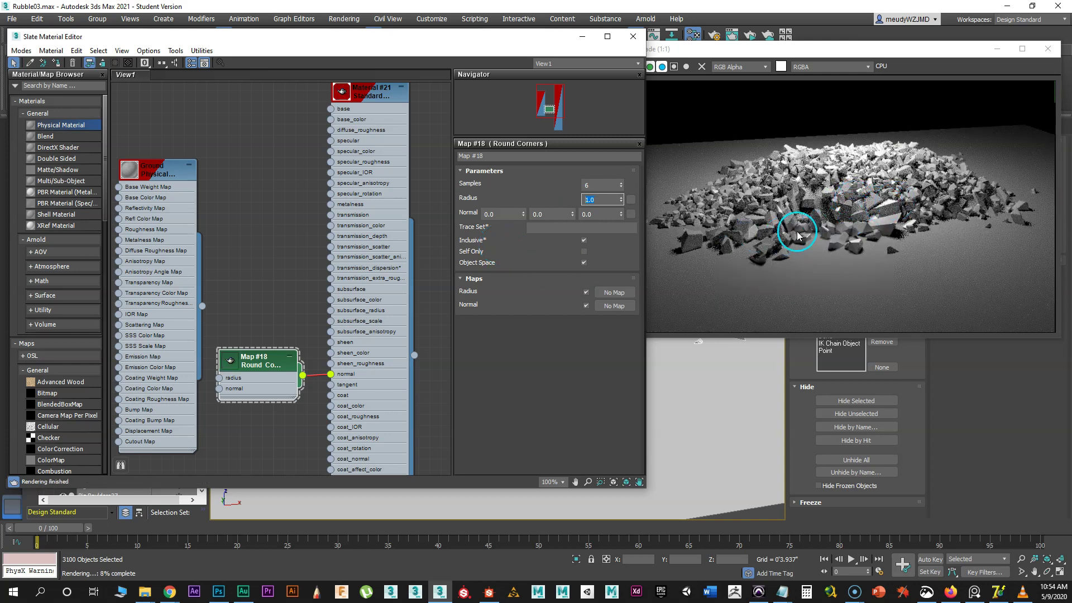
- Move the material editor out of the way and zoom the Perspective view in close on the rocks for the ActiveShade preview
{"action": "left_click_drag", "start_coordinate": [514, 38], "coordinate": [0, 190]}
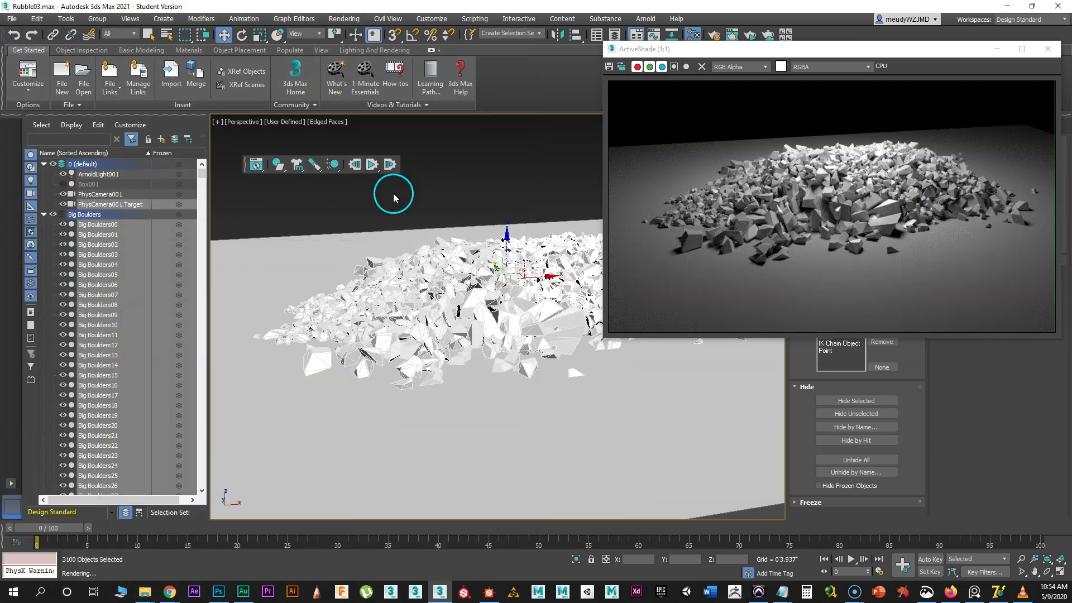
{"action": "scroll", "coordinate": [492, 313], "scroll_direction": "up", "scroll_amount": 5}
{"action": "scroll", "coordinate": [494, 292], "scroll_direction": "up", "scroll_amount": 4}
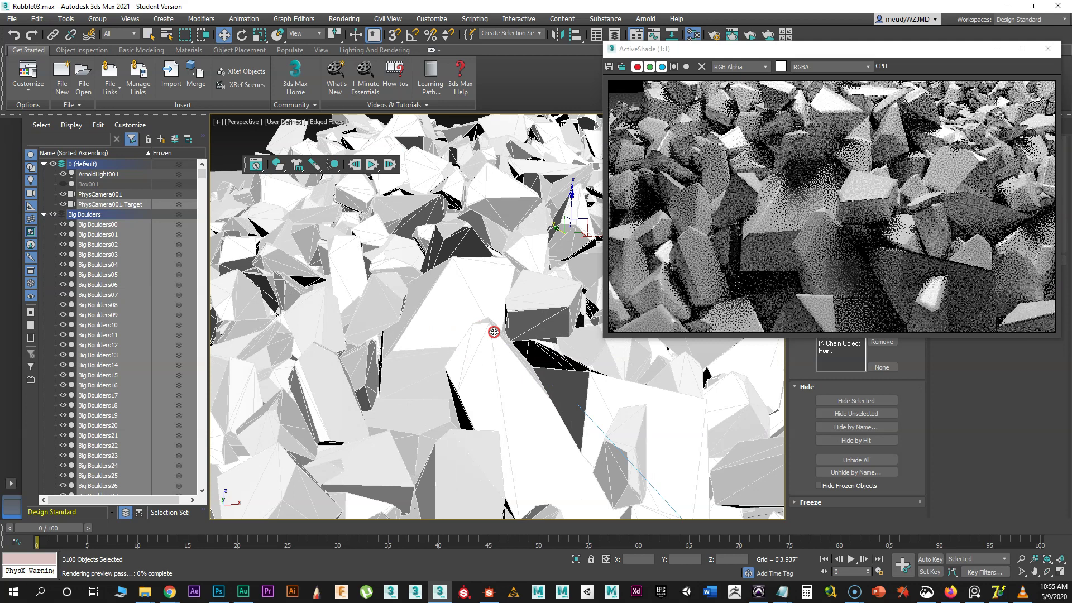
{"action": "left_click_drag", "start_coordinate": [753, 67], "coordinate": [753, 65]}
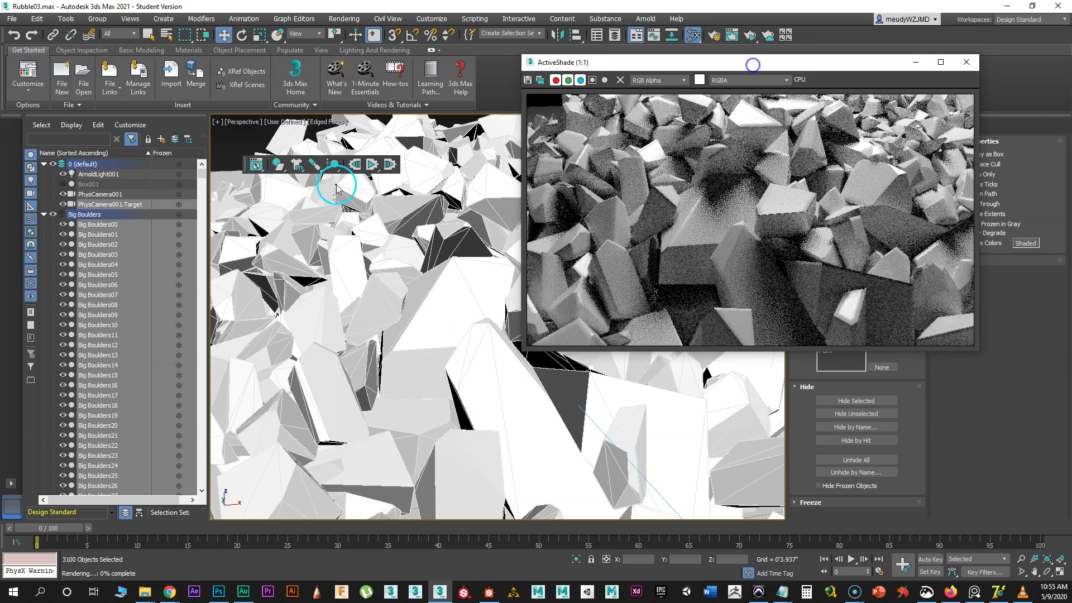
- Reopen the Slate Material Editor, narrow it beside the preview, and disconnect the Round Corners map from Material #21's normal input
{"action": "key", "text": "m"}
{"action": "left_click_drag", "start_coordinate": [6, 91], "coordinate": [216, 54]}
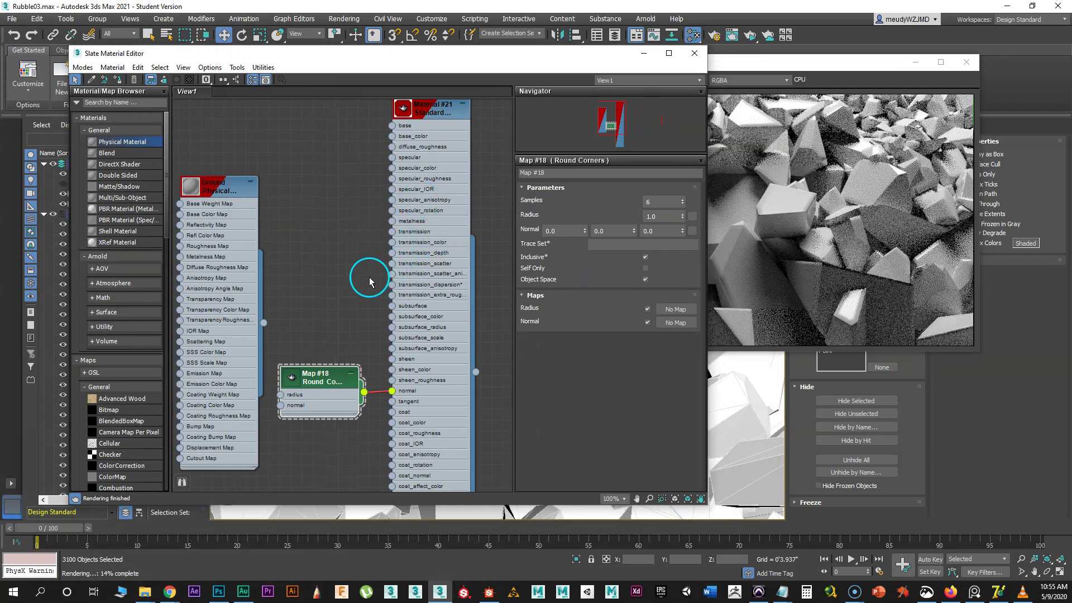
{"action": "middle_click_drag", "start_coordinate": [368, 276], "coordinate": [211, 257]}
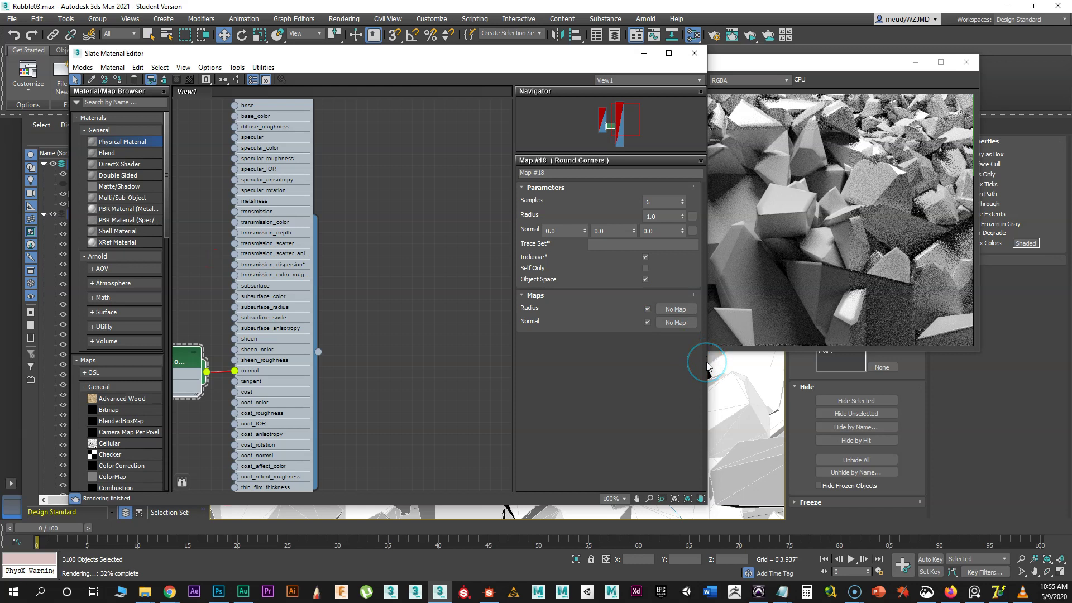
{"action": "left_click_drag", "start_coordinate": [709, 364], "coordinate": [244, 304]}
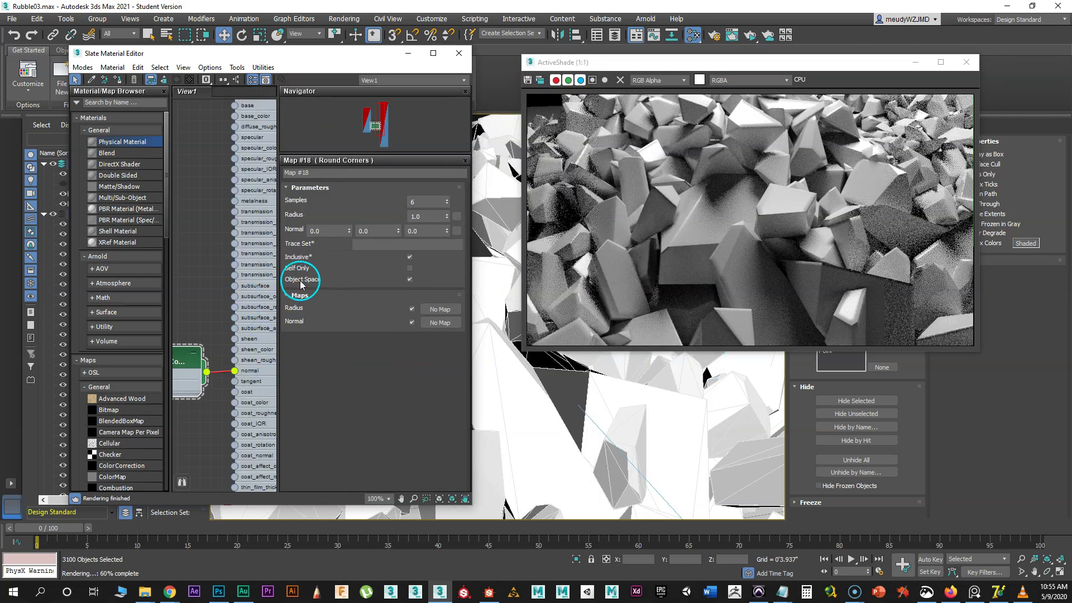
{"action": "middle_click_drag", "start_coordinate": [206, 319], "coordinate": [213, 246]}
{"action": "left_click_drag", "start_coordinate": [244, 299], "coordinate": [229, 317]}
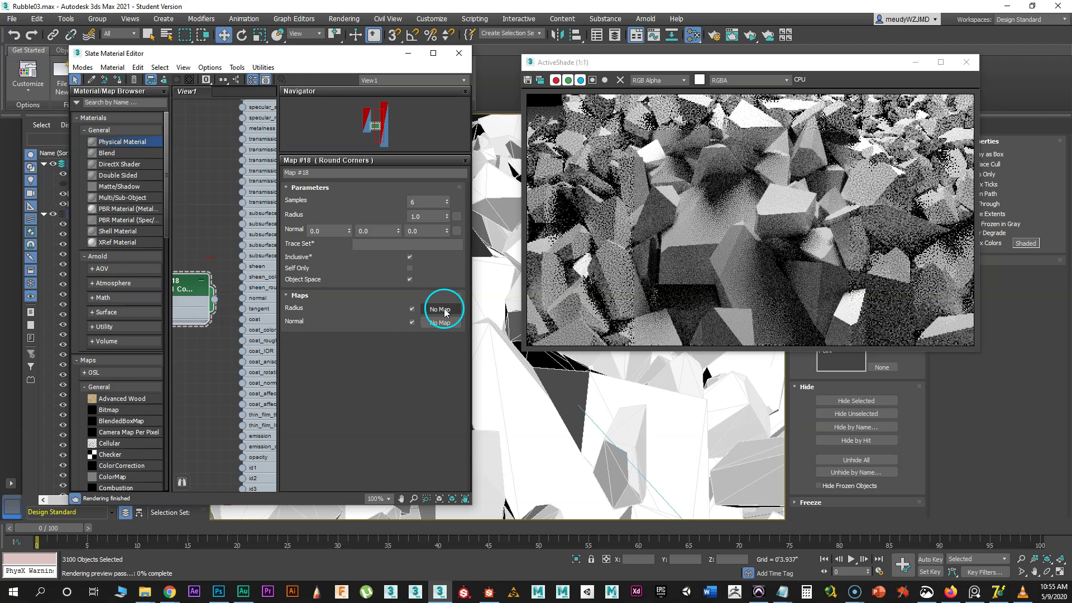
{"action": "left_click_drag", "start_coordinate": [610, 62], "coordinate": [607, 52]}
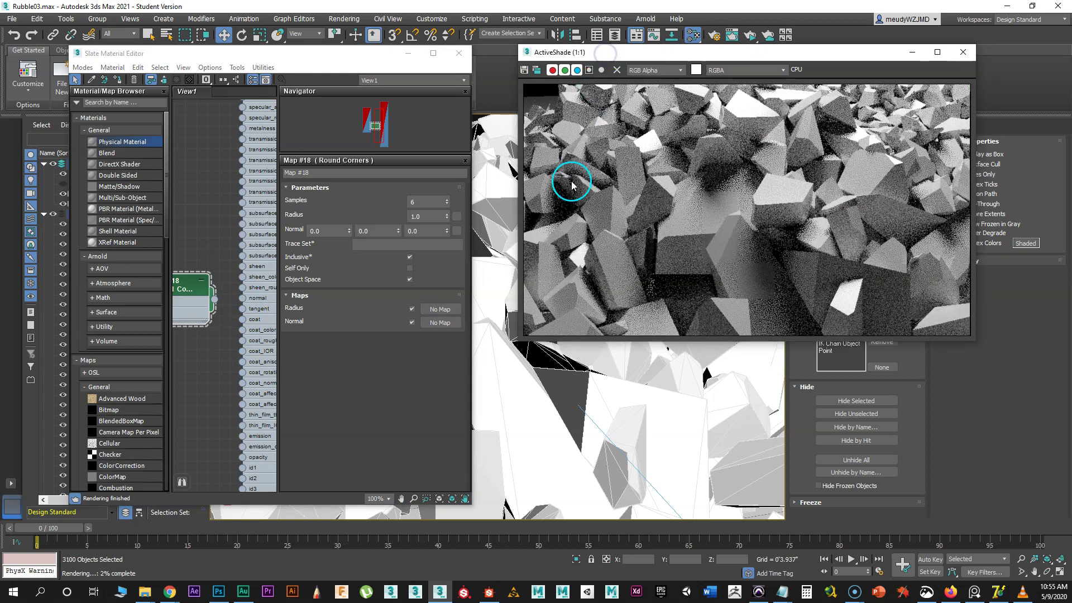
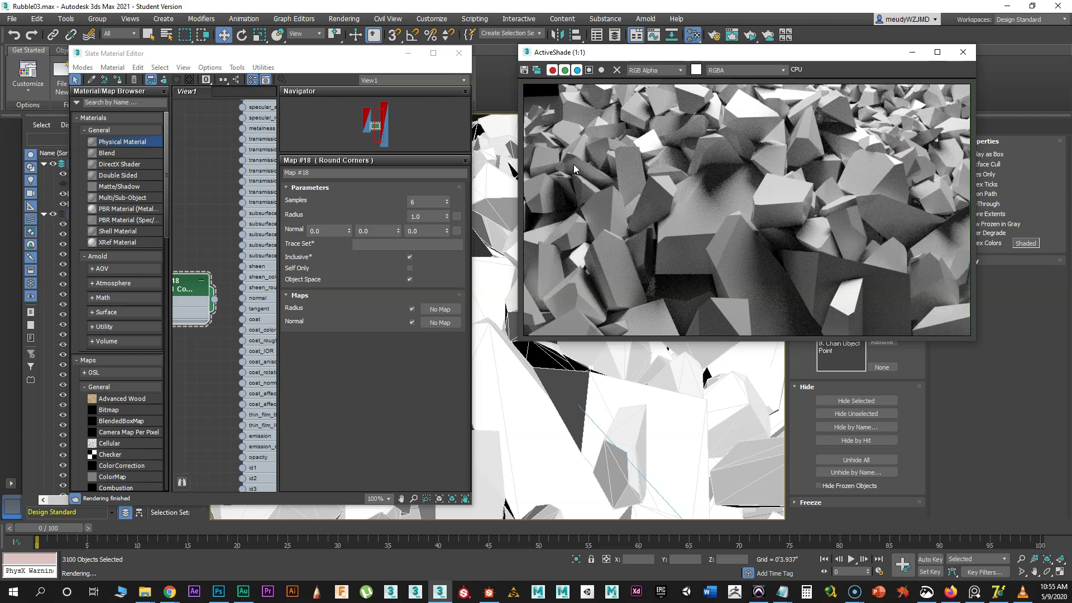
{"action": "left_click", "coordinate": [342, 20]}
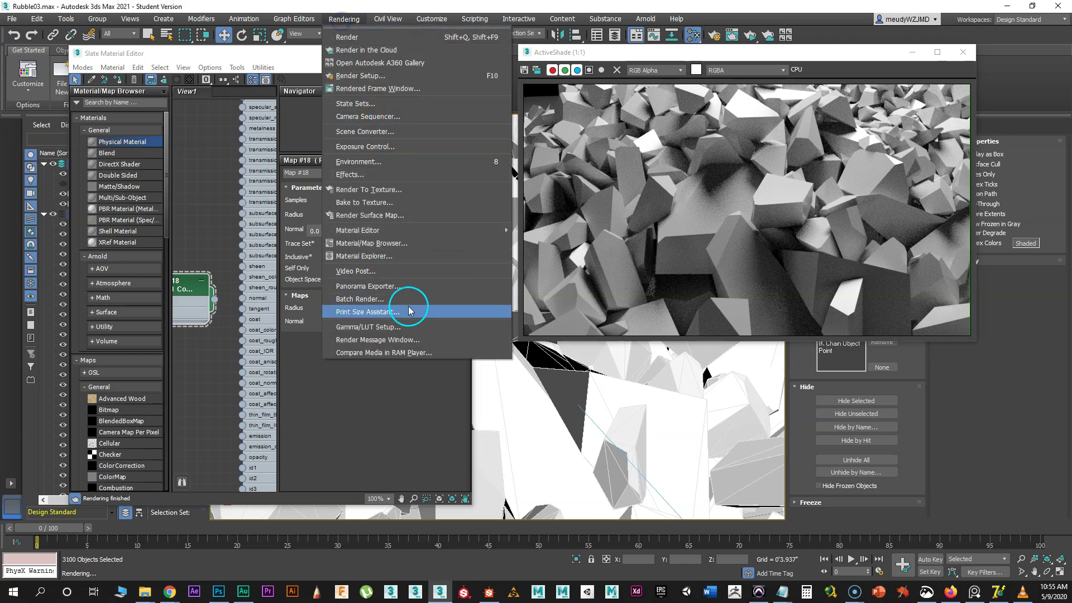
{"action": "left_click", "coordinate": [383, 354]}
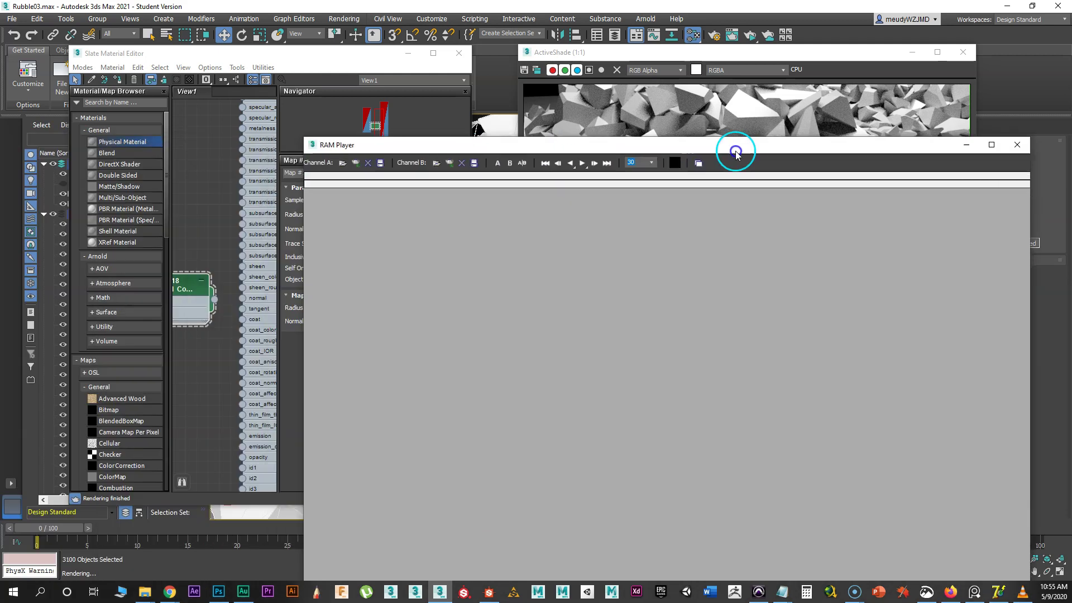
{"action": "left_click_drag", "start_coordinate": [738, 148], "coordinate": [749, 81]}
{"action": "left_click", "coordinate": [353, 96]}
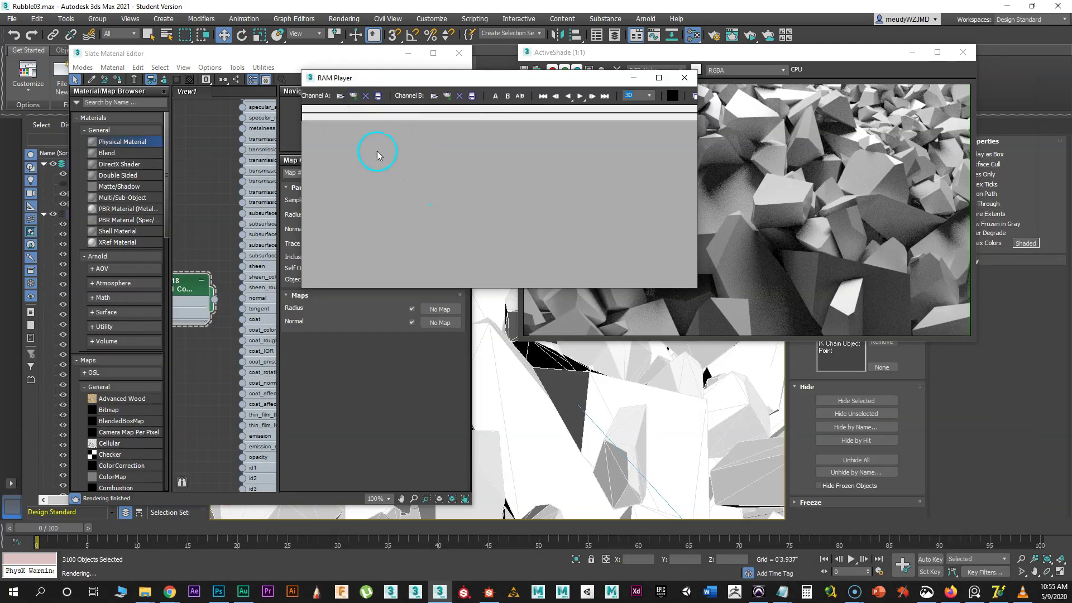
{"action": "left_click", "coordinate": [356, 99]}
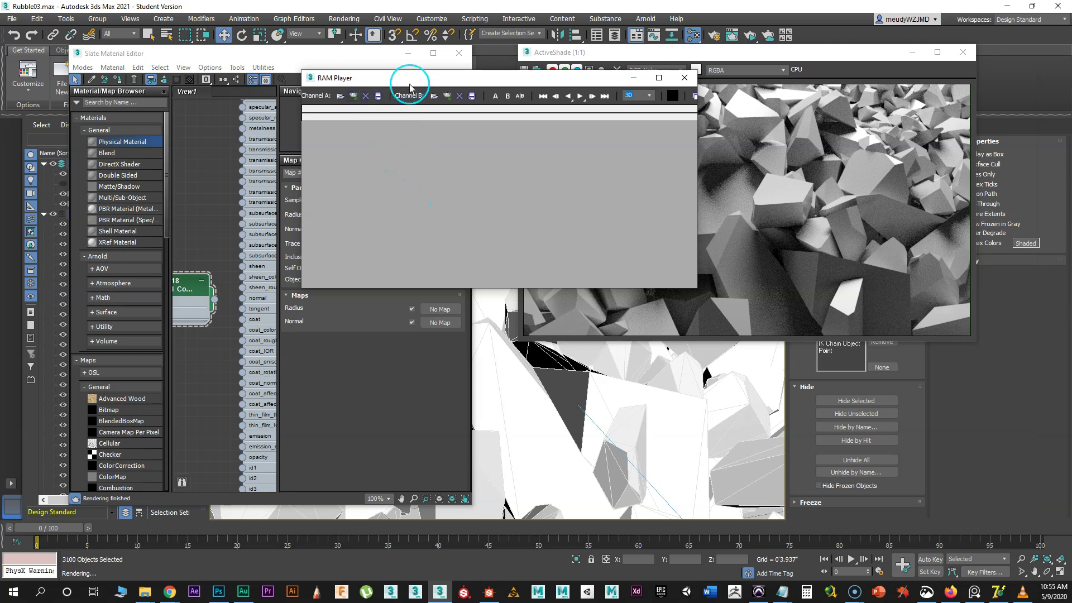
{"action": "left_click_drag", "start_coordinate": [409, 84], "coordinate": [404, 191]}
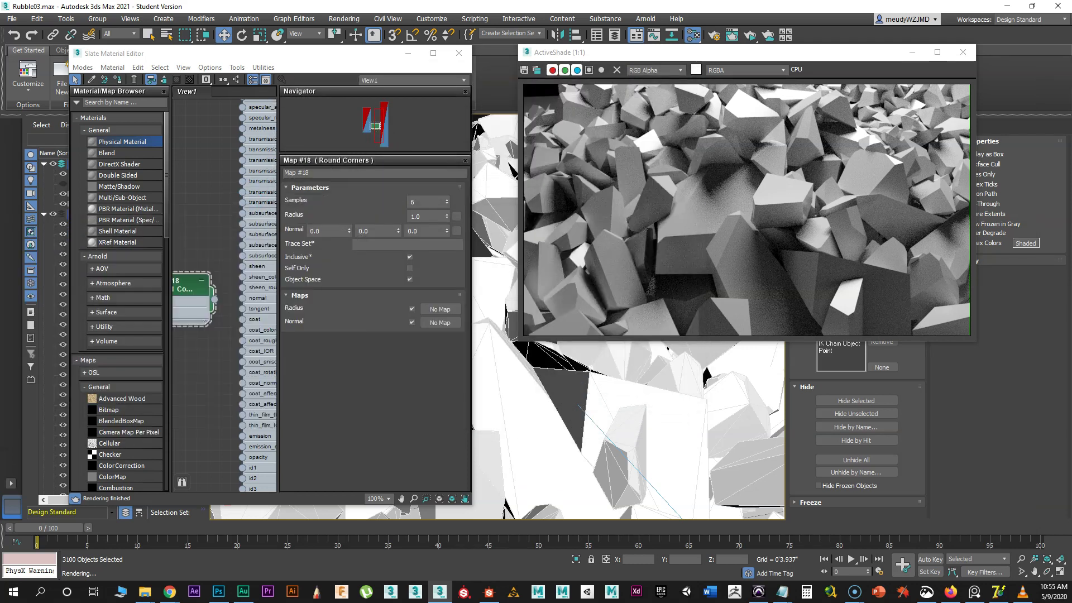
- Clone the ActiveShade image into a separate window and close the live ActiveShade preview
{"action": "left_click_drag", "start_coordinate": [533, 52], "coordinate": [560, 60]}
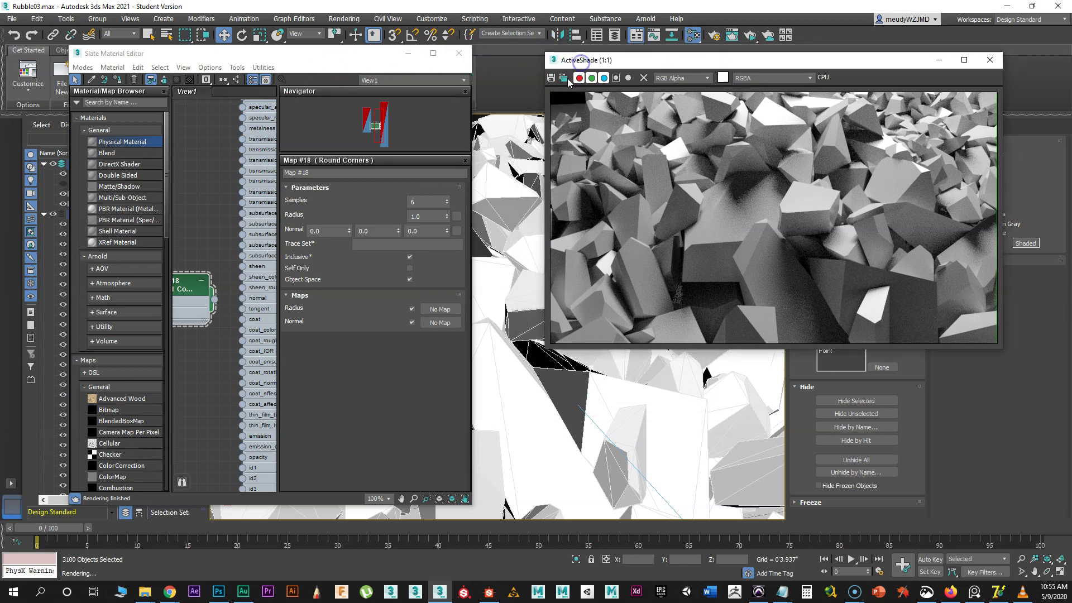
{"action": "left_click", "coordinate": [565, 81]}
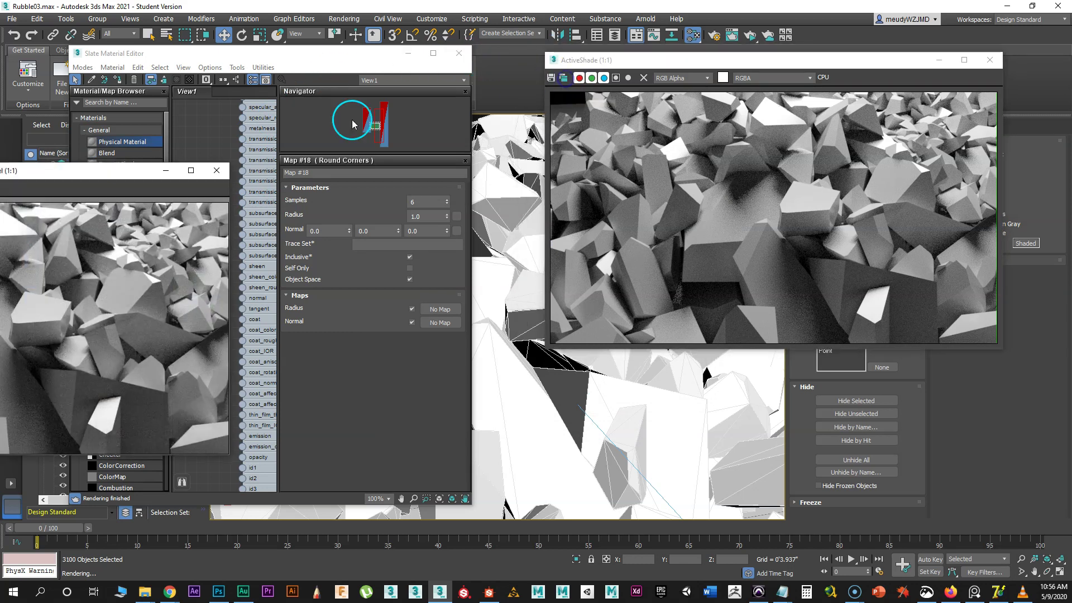
{"action": "mouse_move", "coordinate": [108, 168]}
{"action": "left_mouse_down"}
{"action": "mouse_move", "coordinate": [476, 144]}
{"action": "mouse_move", "coordinate": [528, 78]}
{"action": "left_mouse_up"}
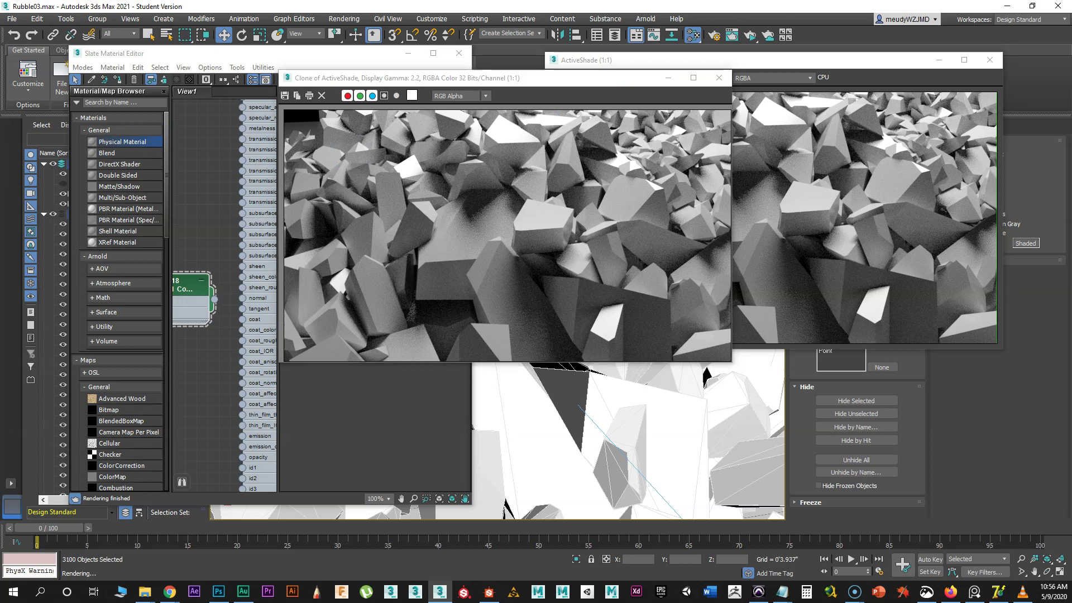
{"action": "mouse_move", "coordinate": [601, 79]}
{"action": "left_mouse_down"}
{"action": "mouse_move", "coordinate": [472, 101]}
{"action": "mouse_move", "coordinate": [500, 112]}
{"action": "mouse_move", "coordinate": [500, 124]}
{"action": "left_mouse_up"}
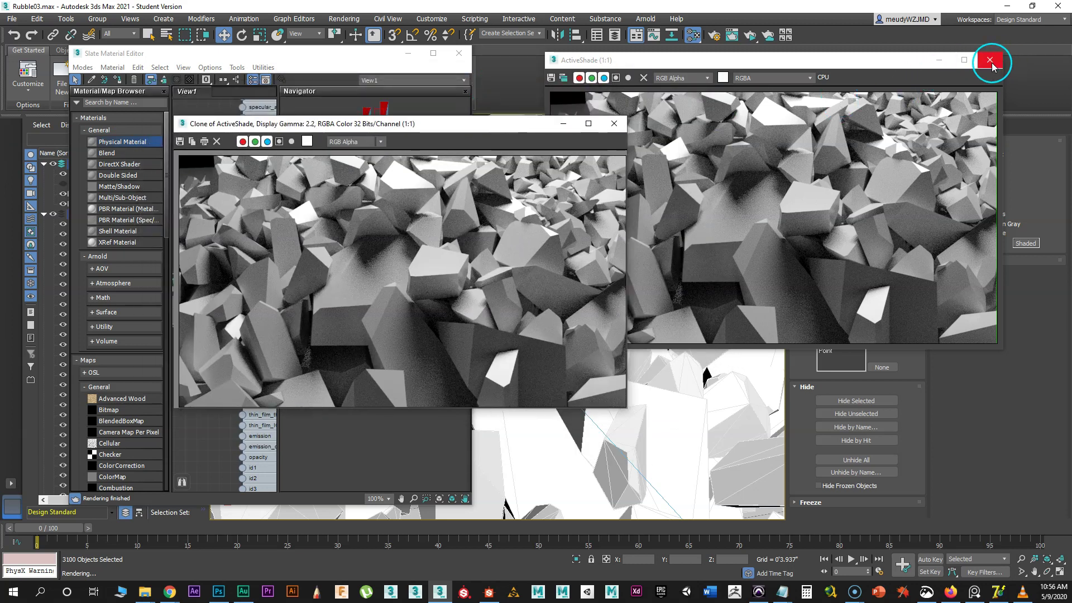
{"action": "left_click", "coordinate": [990, 61]}
{"action": "mouse_move", "coordinate": [441, 123]}
{"action": "left_mouse_down"}
{"action": "mouse_move", "coordinate": [844, 122]}
{"action": "mouse_move", "coordinate": [846, 84]}
{"action": "left_mouse_up"}
- Open the render setup and change the target to Production Rendering Mode
{"action": "left_click", "coordinate": [344, 19]}
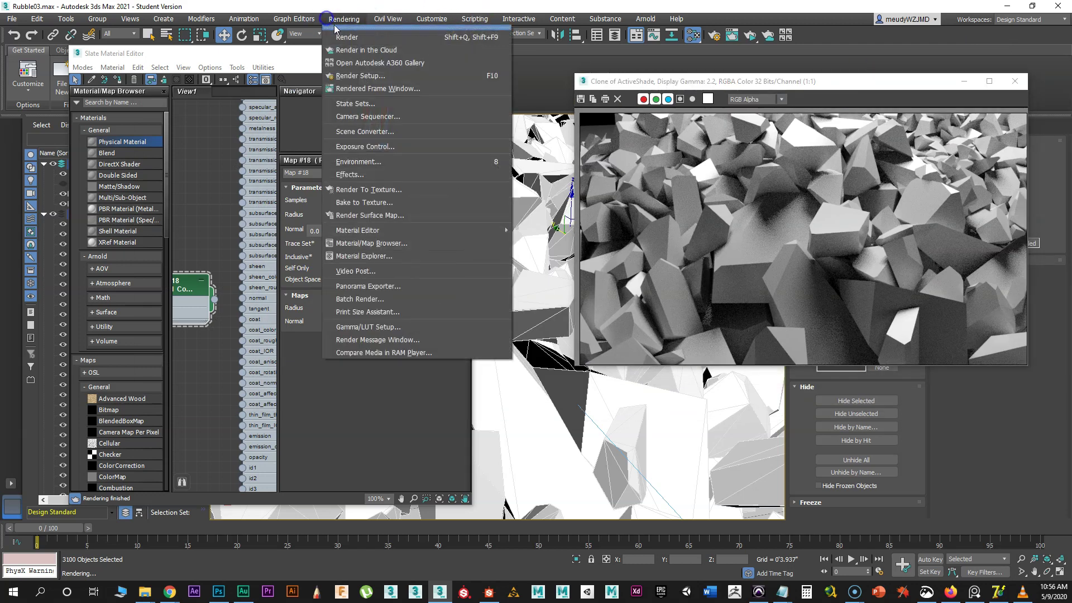
{"action": "left_click", "coordinate": [358, 75]}
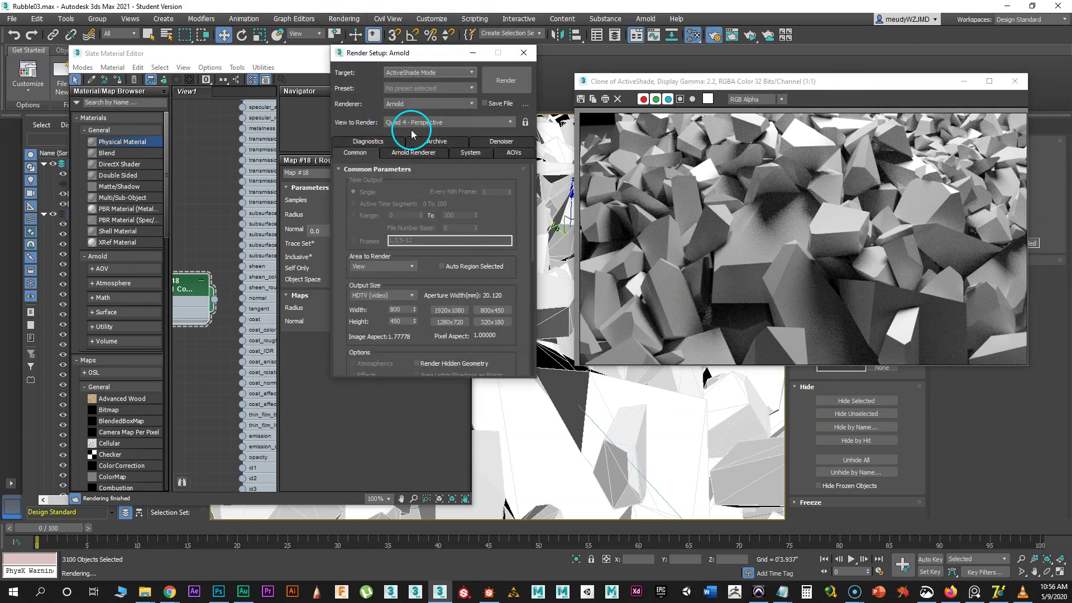
{"action": "left_click", "coordinate": [417, 73]}
{"action": "left_click", "coordinate": [421, 85]}
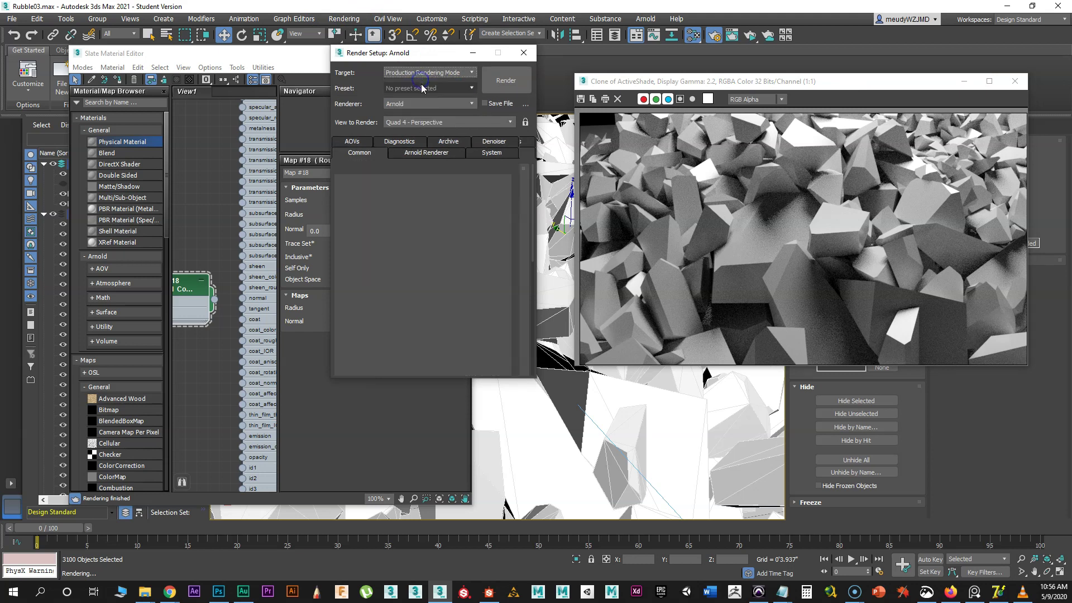
- Enable Legacy 3ds Max Map support in Arnold's system settings and replace autodetected threads with a thread count of -1
{"action": "left_click", "coordinate": [440, 158]}
{"action": "left_click", "coordinate": [474, 150]}
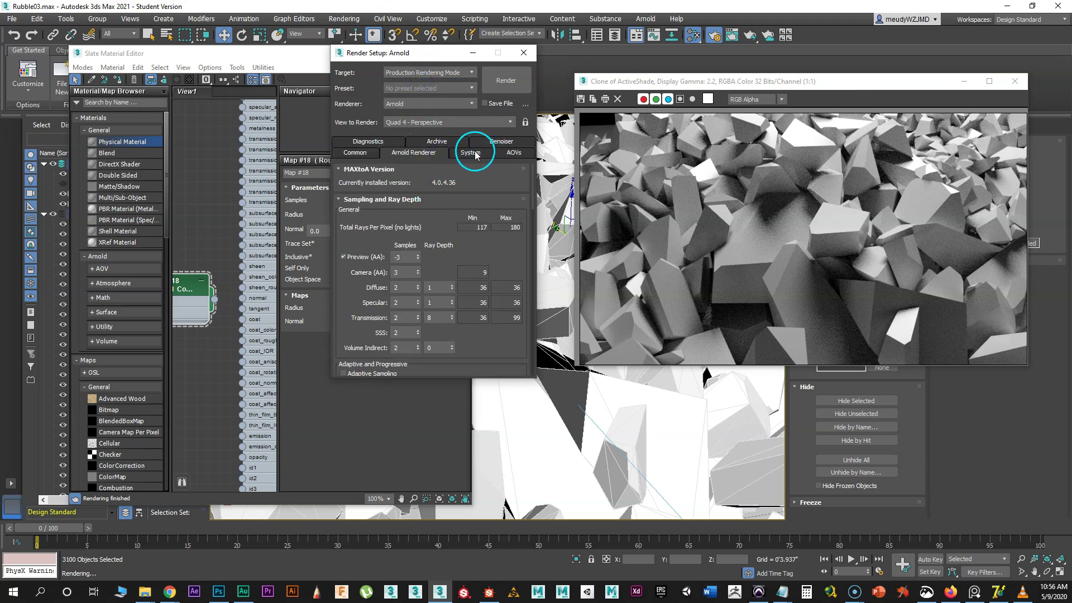
{"action": "left_click", "coordinate": [343, 237]}
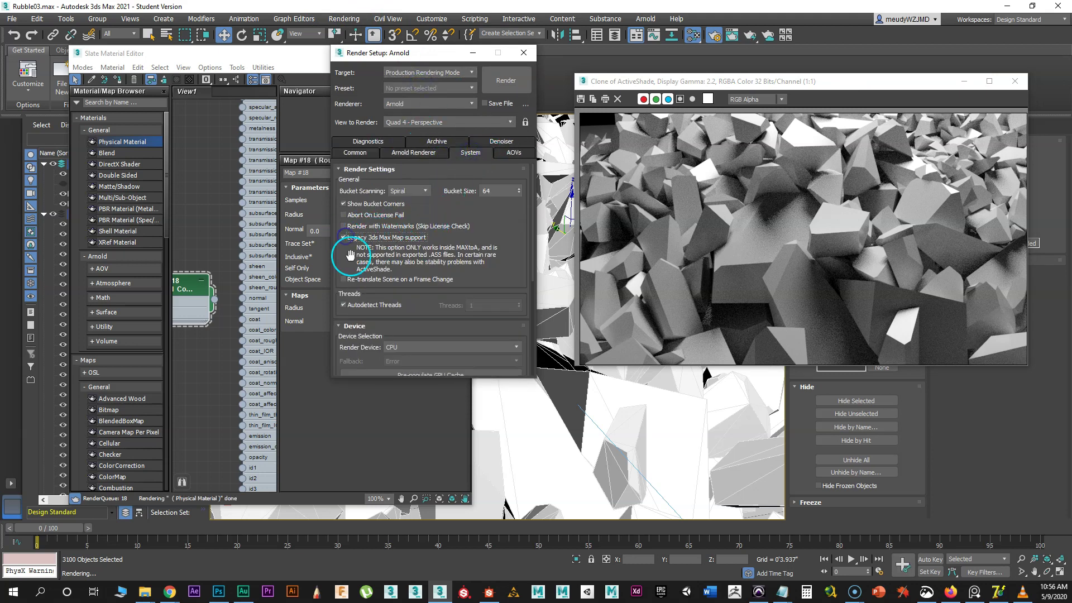
{"action": "left_click", "coordinate": [343, 305]}
{"action": "left_click", "coordinate": [521, 311]}
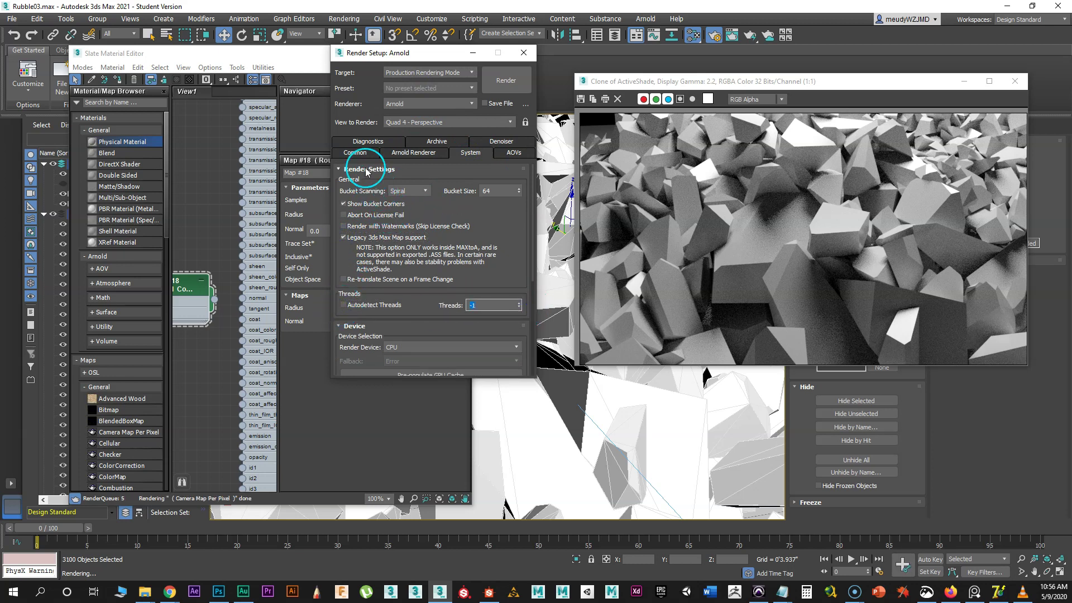
- Set the output size to HDTV (video) at 800x450, render the Perspective view, and place the rendered frame over the cloned image
{"action": "left_click", "coordinate": [355, 153]}
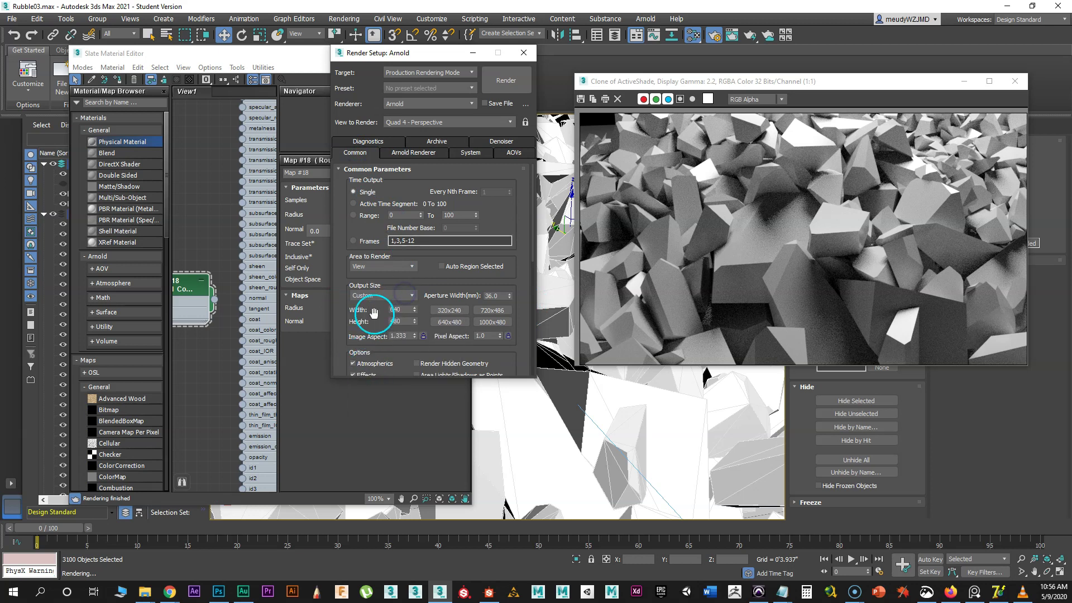
{"action": "left_click", "coordinate": [388, 296]}
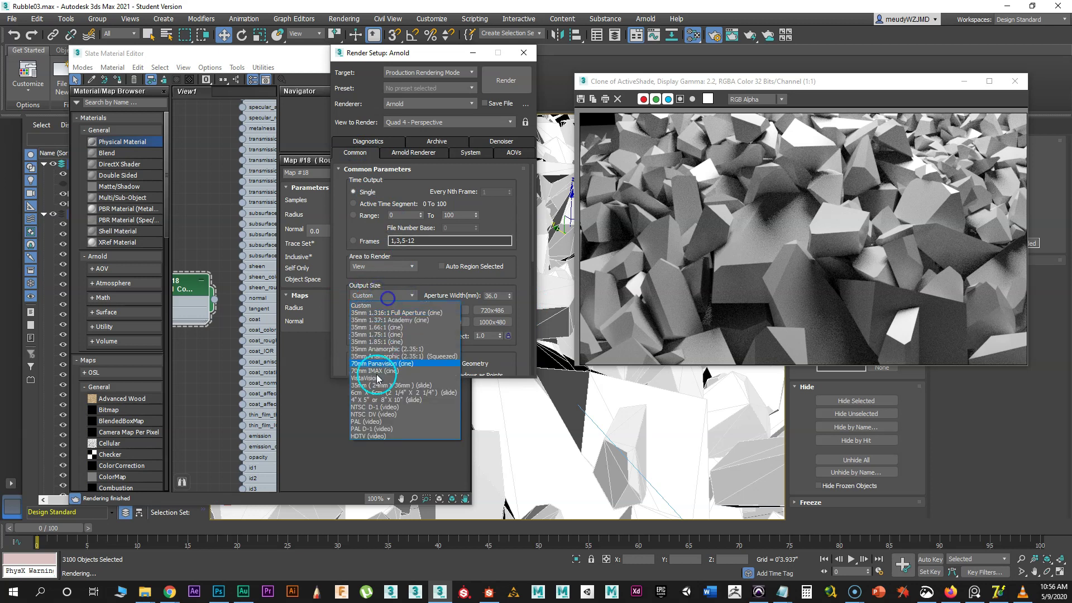
{"action": "left_click", "coordinate": [389, 436]}
{"action": "left_click", "coordinate": [491, 310]}
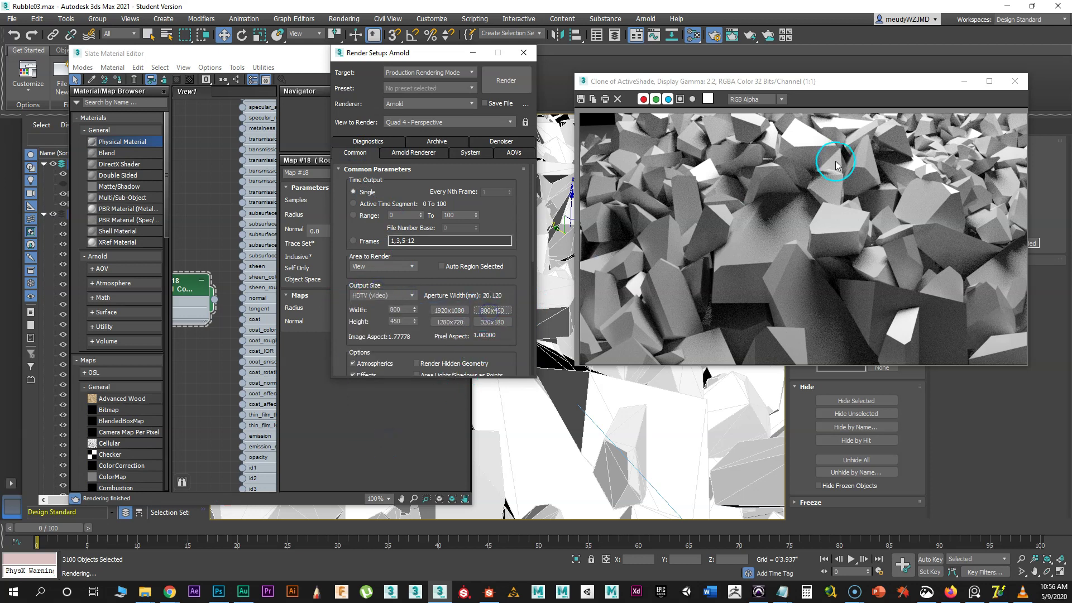
{"action": "left_click", "coordinate": [508, 81]}
{"action": "mouse_move", "coordinate": [391, 101]}
{"action": "left_mouse_down"}
{"action": "mouse_move", "coordinate": [491, 137]}
{"action": "mouse_move", "coordinate": [940, 48]}
{"action": "left_mouse_up"}
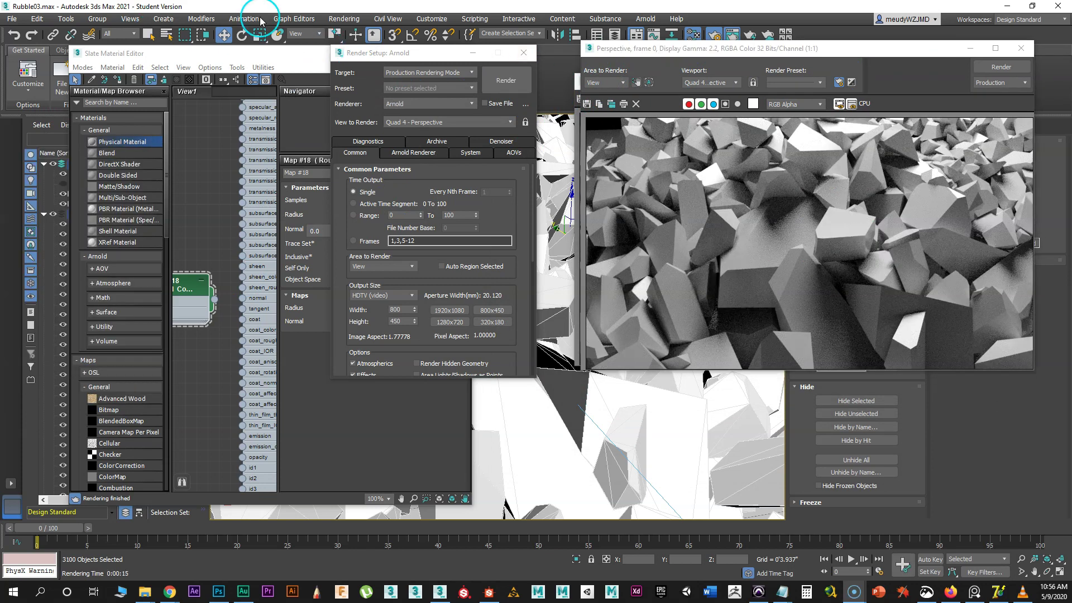
- Open the RAM Player and load the last rendered image into Channel A at 800x450
{"action": "left_click", "coordinate": [341, 19]}
{"action": "left_click", "coordinate": [361, 352]}
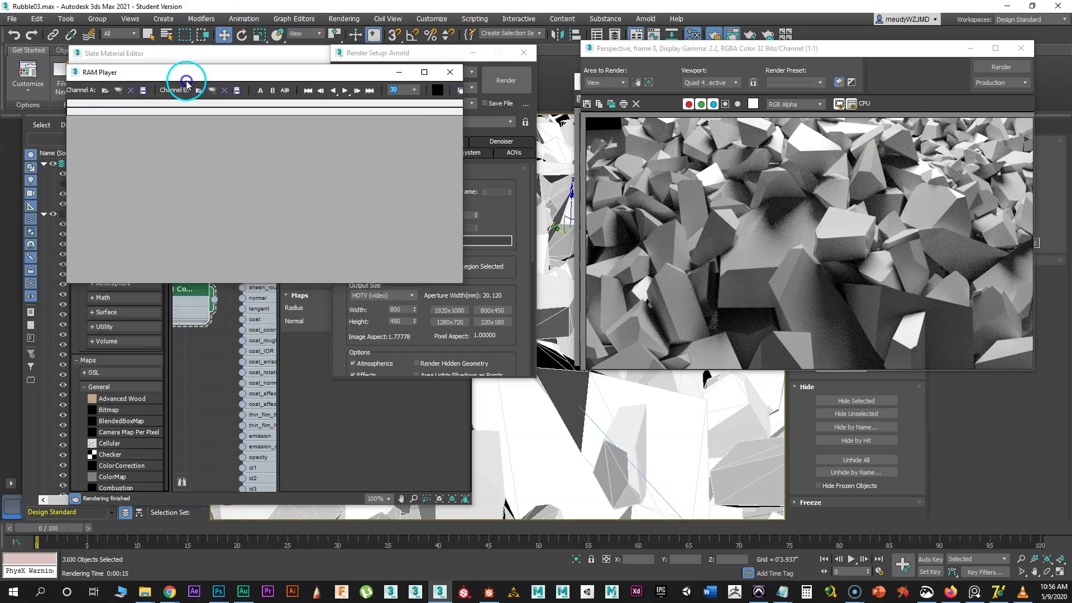
{"action": "left_click", "coordinate": [190, 93]}
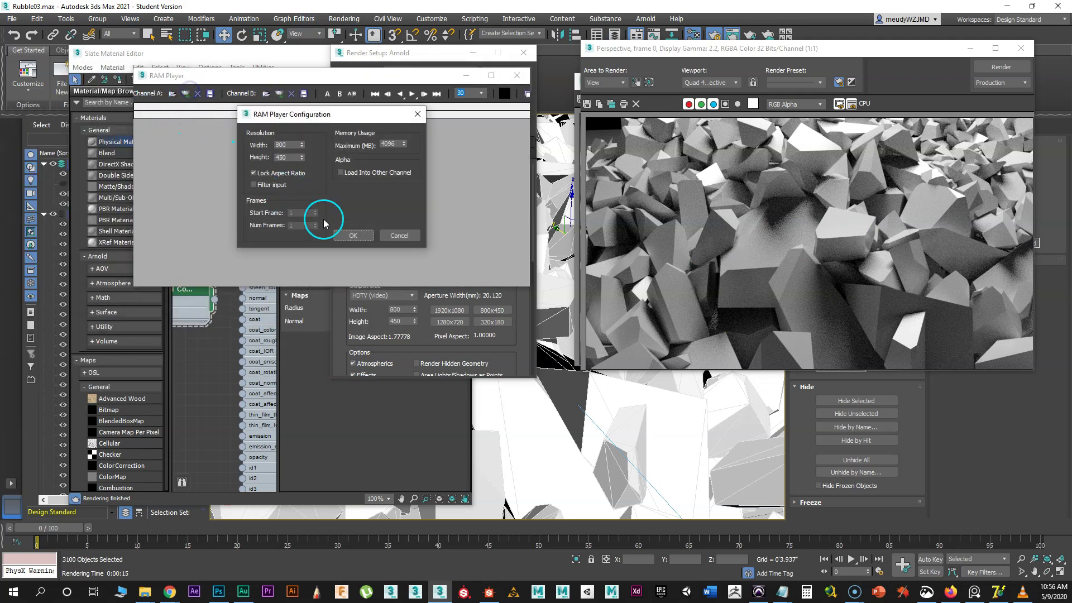
{"action": "left_click", "coordinate": [352, 234]}
{"action": "left_click_drag", "start_coordinate": [407, 84], "coordinate": [508, 115]}
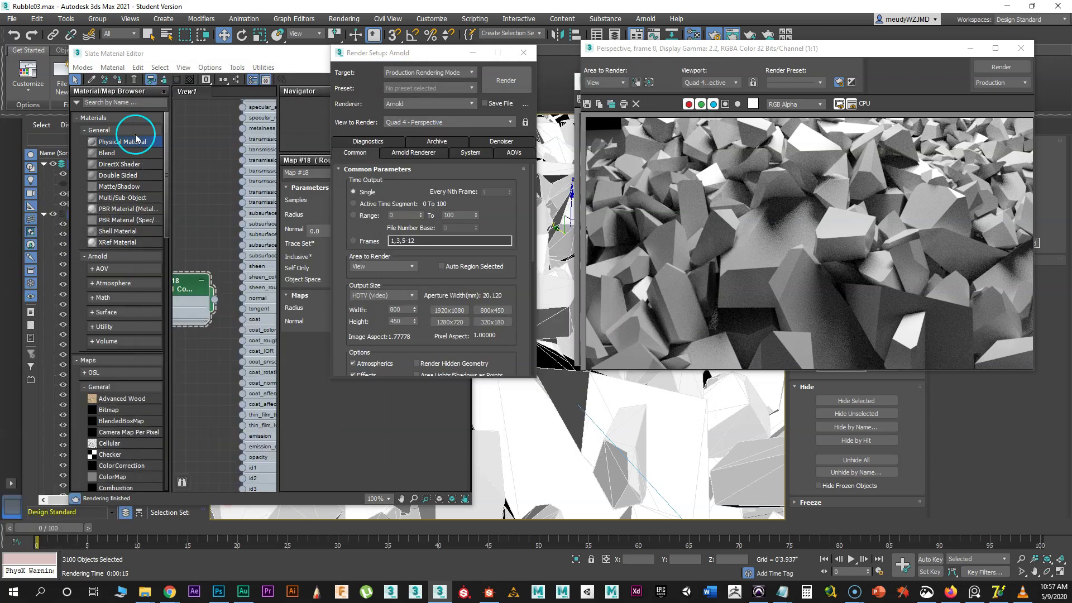
- Connect the Round Corners map to the material's normal input and render the Perspective view again
{"action": "left_click", "coordinate": [215, 241]}
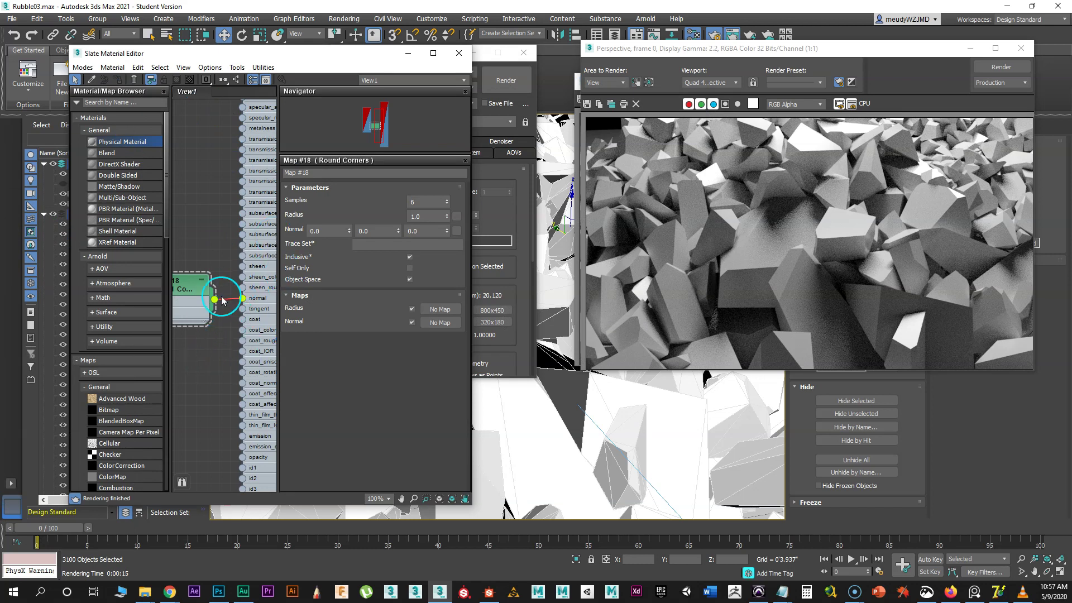
{"action": "left_click", "coordinate": [1001, 66]}
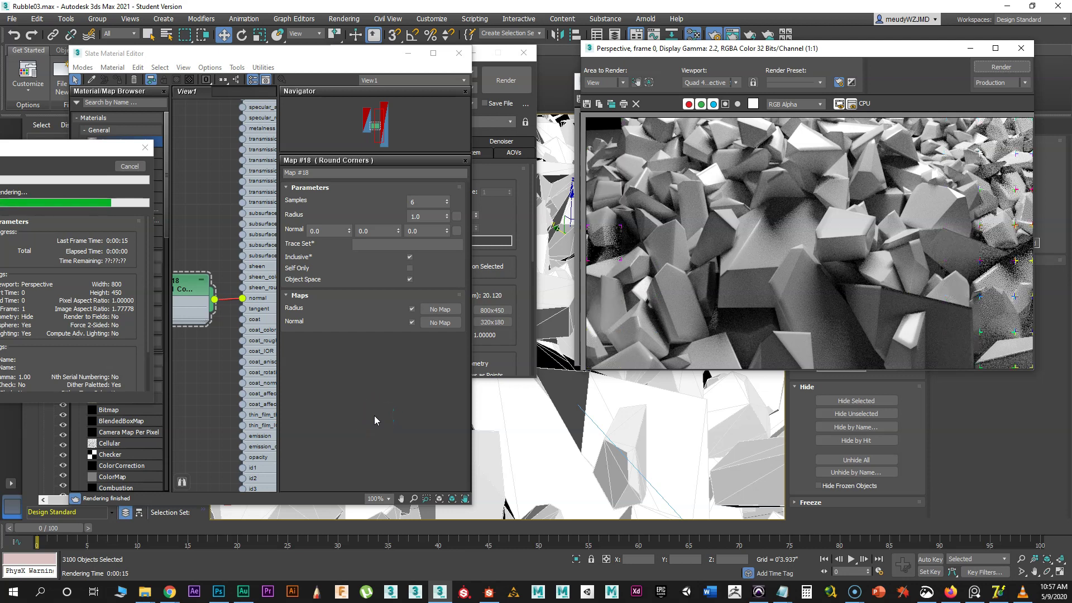
- Return to the RAM Player and load the new render into Channel B at 800x450
{"action": "left_click", "coordinate": [375, 144]}
{"action": "left_click", "coordinate": [92, 206]}
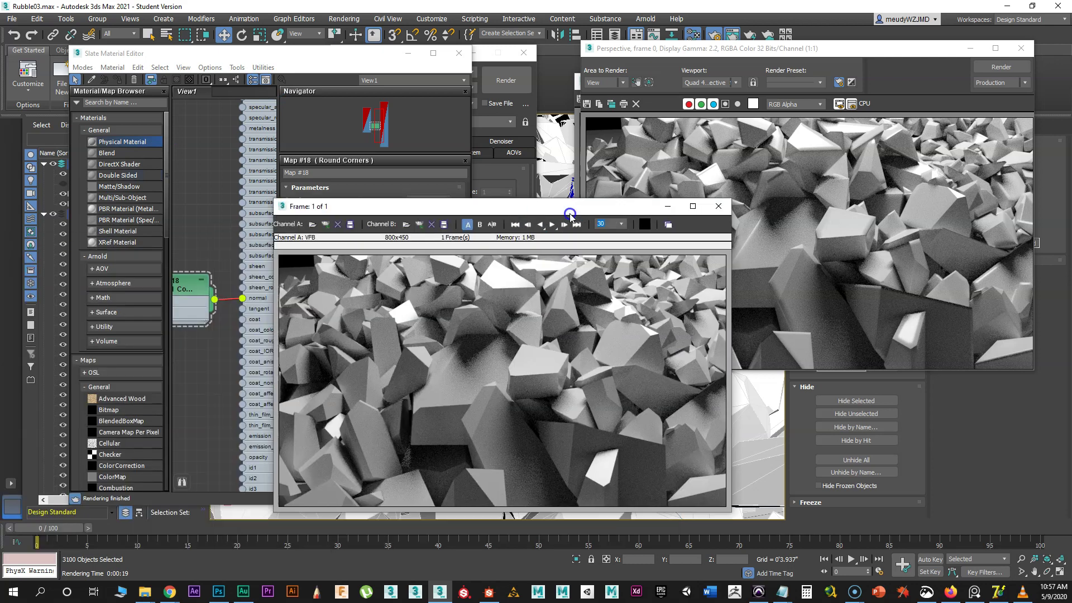
{"action": "left_click_drag", "start_coordinate": [571, 213], "coordinate": [582, 78]}
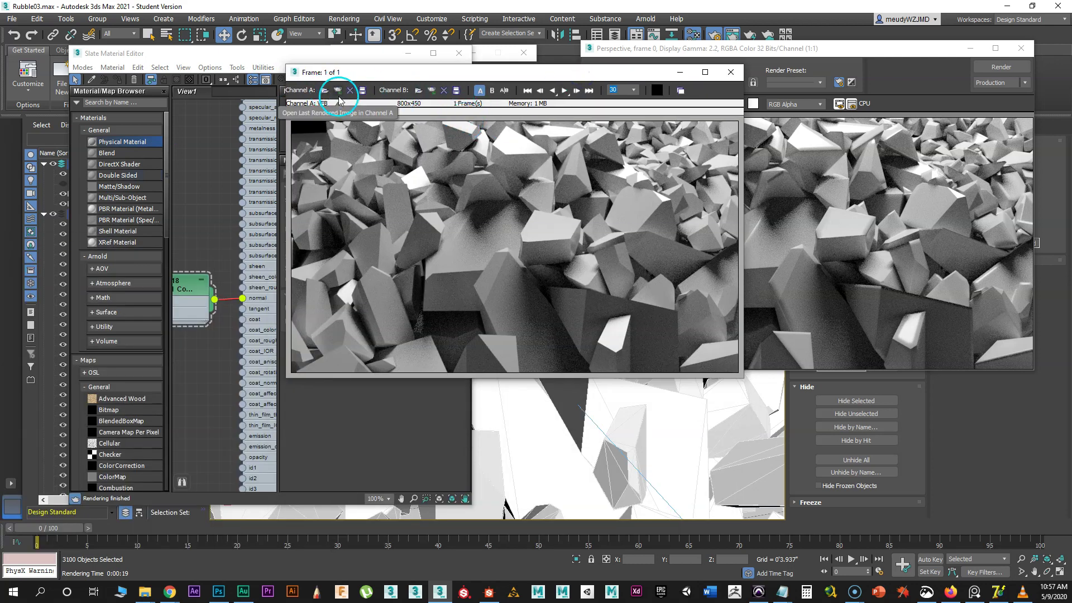
{"action": "left_click", "coordinate": [431, 91]}
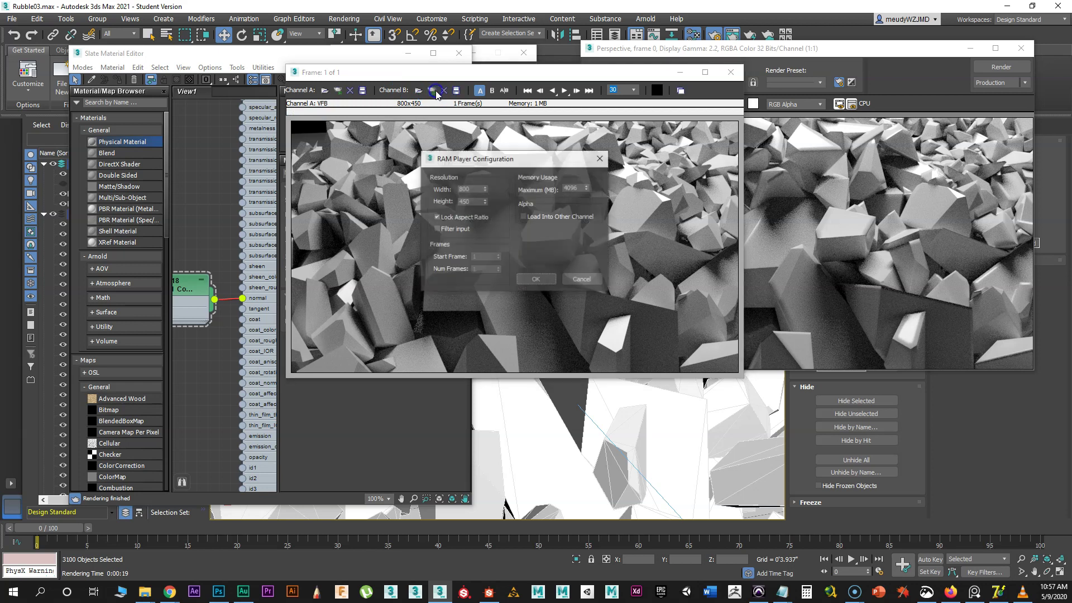
{"action": "left_click", "coordinate": [536, 279]}
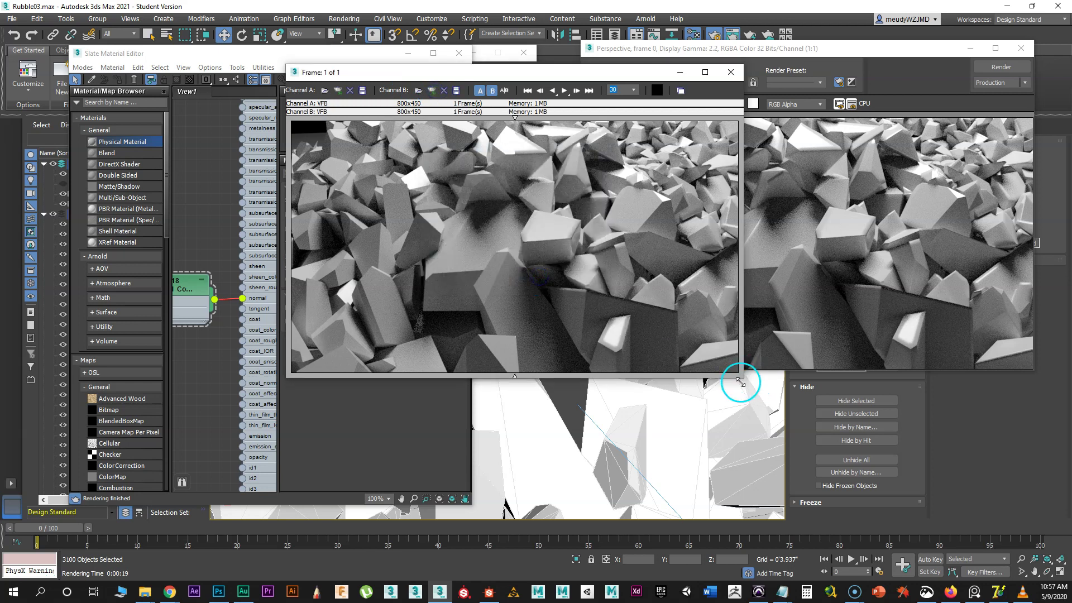
- Enlarge the RAM Player and sweep the divider across the image to compare Channel A with Channel B
{"action": "left_click_drag", "start_coordinate": [746, 377], "coordinate": [852, 470]}
{"action": "left_click", "coordinate": [592, 174]}
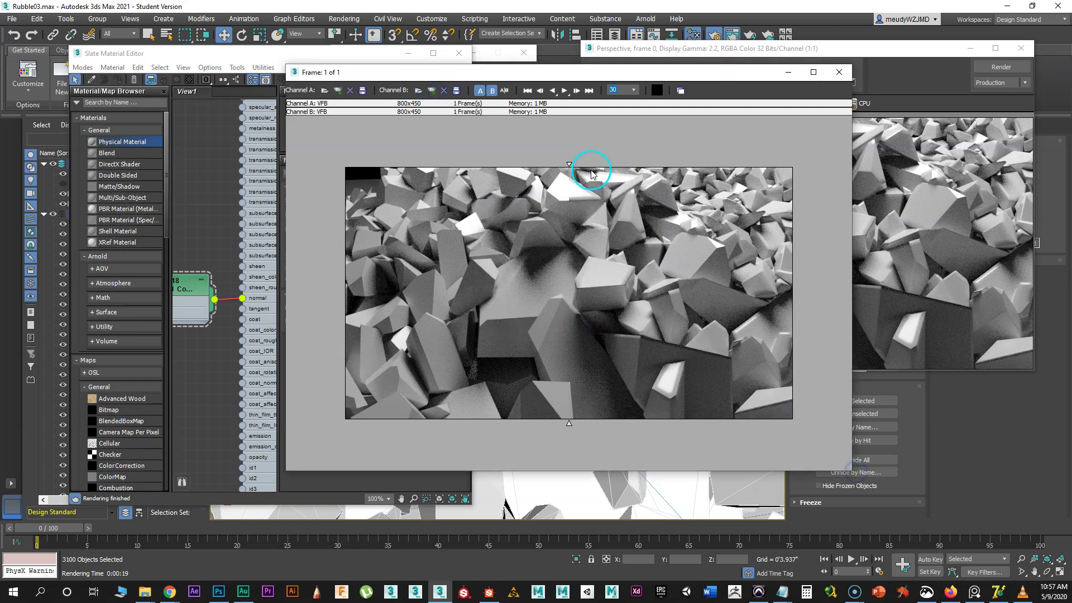
{"action": "left_click_drag", "start_coordinate": [571, 166], "coordinate": [806, 193]}
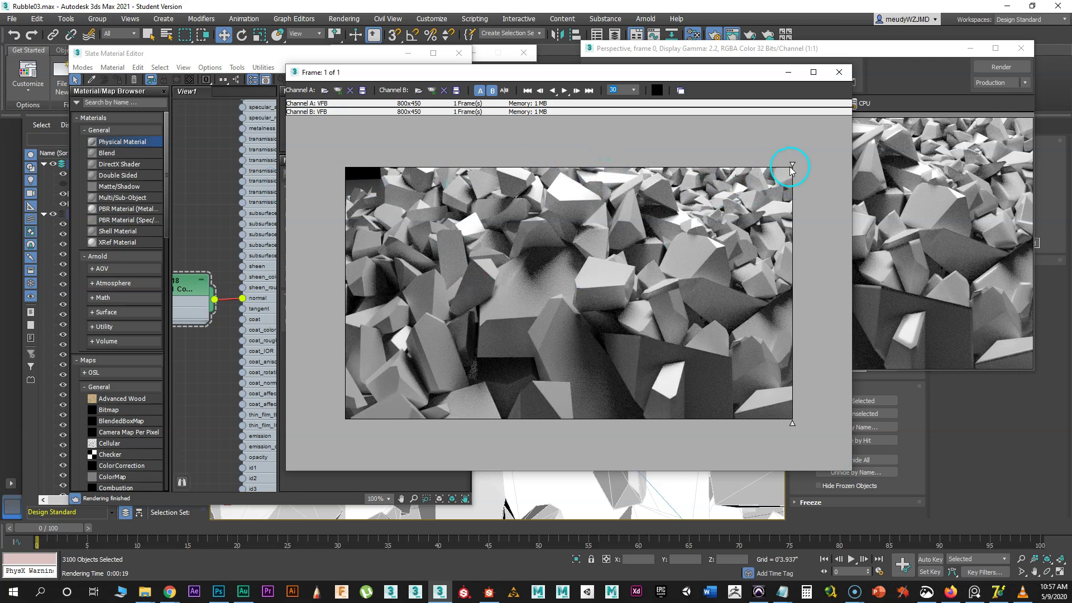
{"action": "left_click_drag", "start_coordinate": [793, 167], "coordinate": [242, 218]}
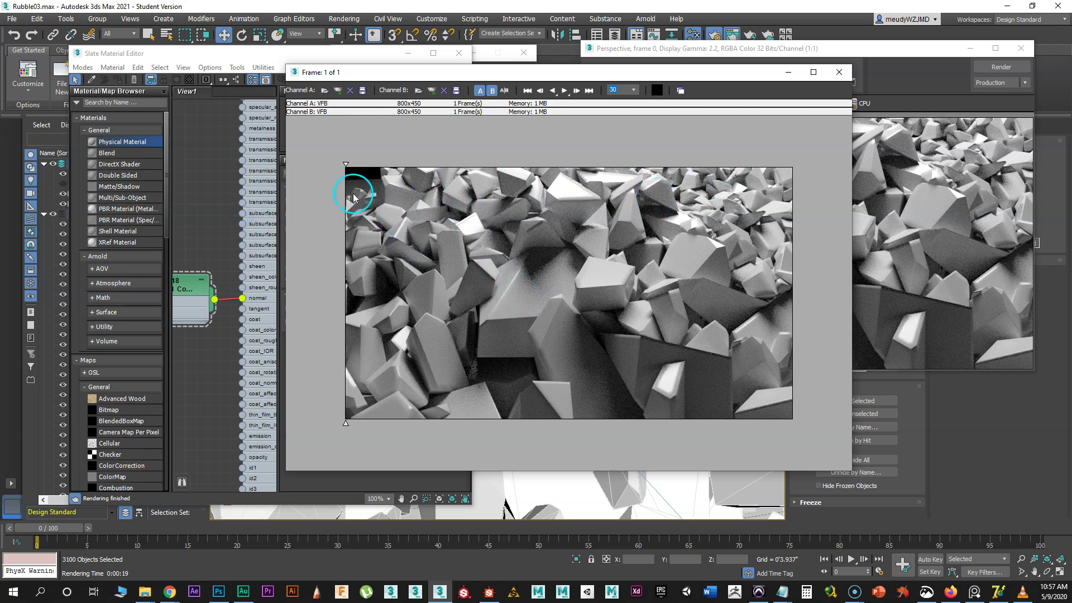
{"action": "left_click_drag", "start_coordinate": [347, 164], "coordinate": [192, 193]}
{"action": "mouse_move", "coordinate": [347, 163]}
{"action": "left_mouse_down"}
{"action": "mouse_move", "coordinate": [886, 174]}
{"action": "mouse_move", "coordinate": [364, 175]}
{"action": "mouse_move", "coordinate": [761, 168]}
{"action": "mouse_move", "coordinate": [402, 162]}
{"action": "mouse_move", "coordinate": [705, 173]}
{"action": "mouse_move", "coordinate": [348, 174]}
{"action": "left_mouse_up"}
- Close the RAM Player, both render image windows and the render setup, and put away the material editor
{"action": "left_click", "coordinate": [839, 72]}
{"action": "left_click", "coordinate": [545, 296]}
{"action": "left_click", "coordinate": [758, 136]}
{"action": "left_click_drag", "start_coordinate": [875, 54], "coordinate": [645, 92]}
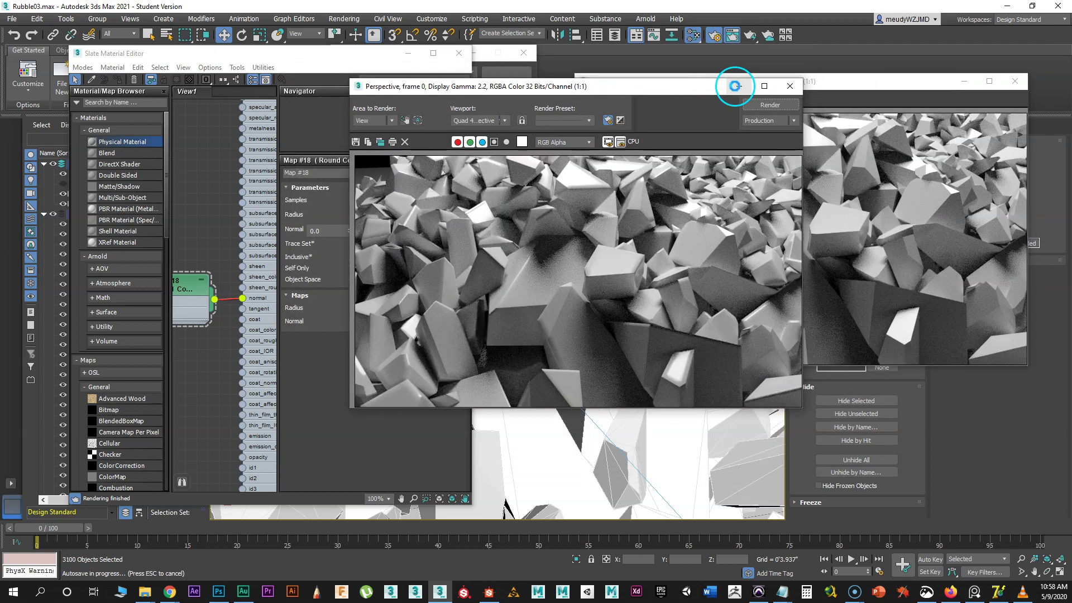
{"action": "left_click", "coordinate": [790, 86]}
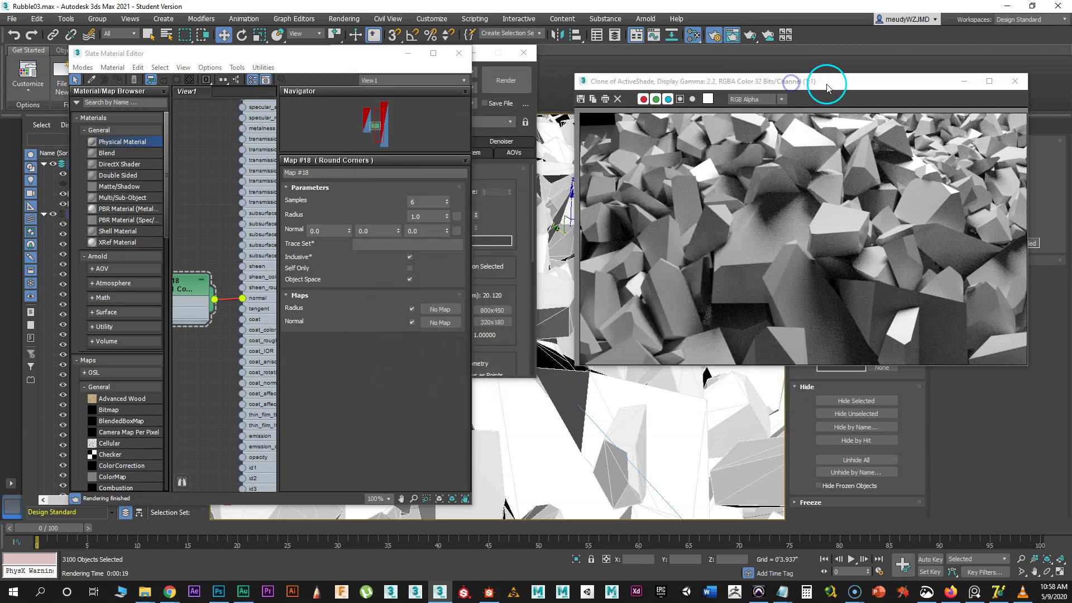
{"action": "left_click", "coordinate": [823, 88]}
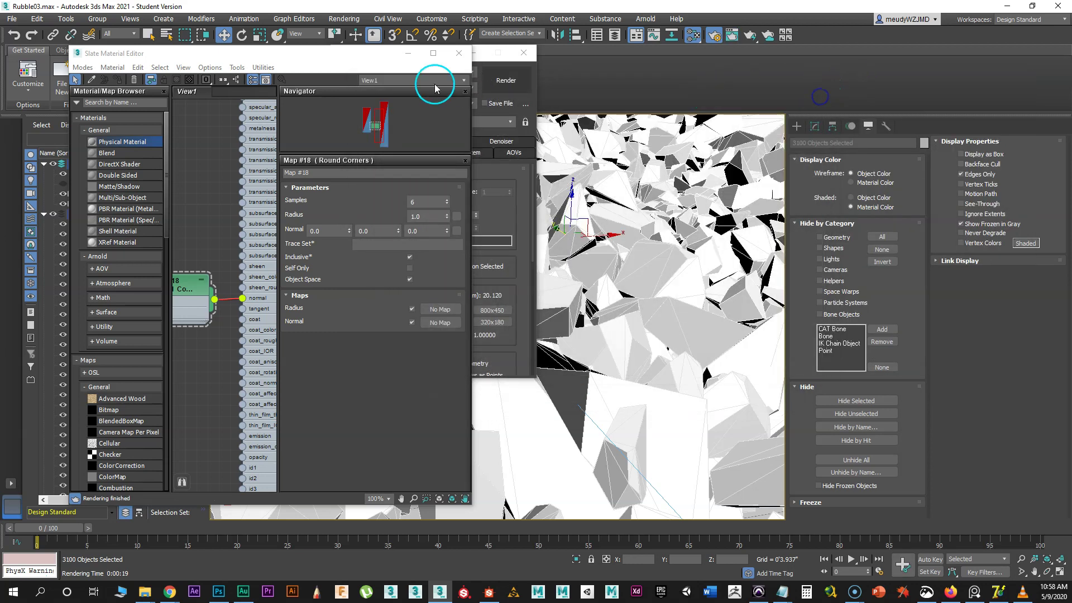
{"action": "left_click", "coordinate": [404, 54]}
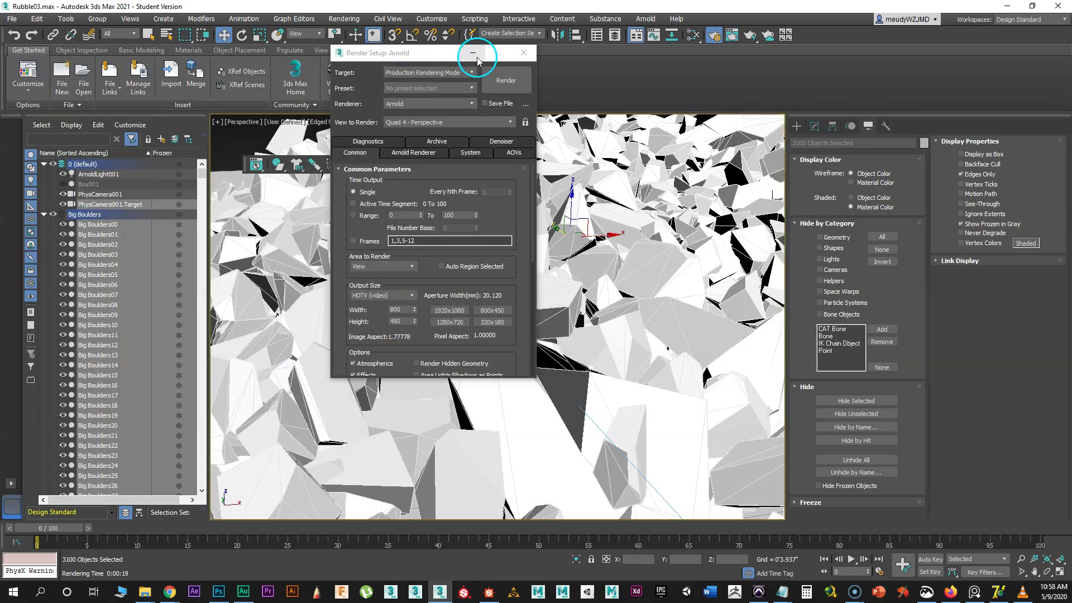
{"action": "left_click", "coordinate": [523, 53]}
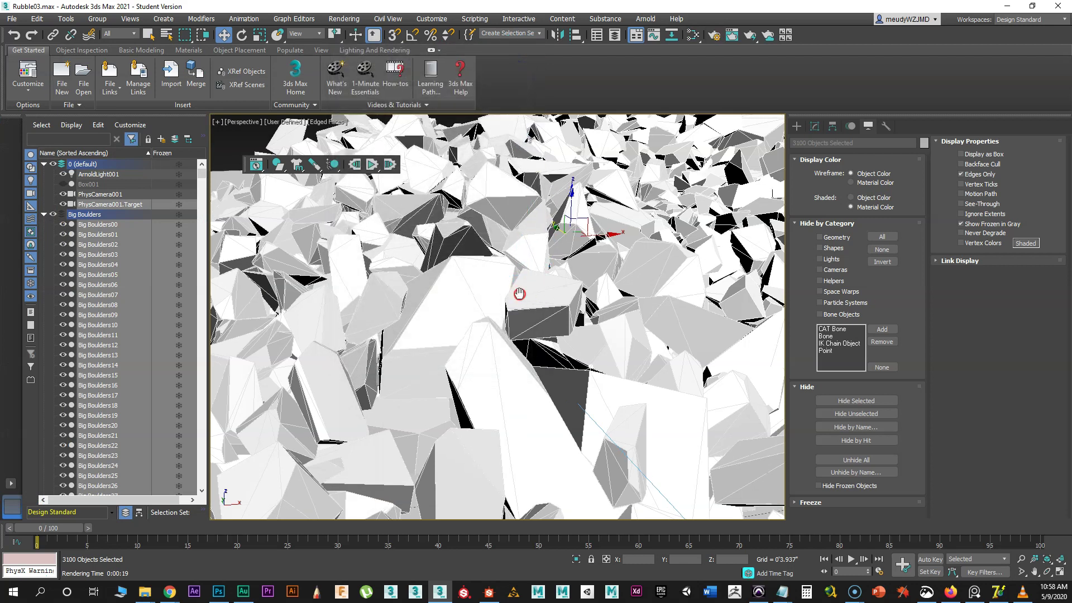
- Set the object color of all selected rocks to black
{"action": "scroll", "coordinate": [456, 311], "scroll_direction": "down", "scroll_amount": 3}
{"action": "scroll", "coordinate": [456, 311], "scroll_direction": "down", "scroll_amount": 4}
{"action": "middle_click_drag", "start_coordinate": [466, 352], "coordinate": [591, 269]}
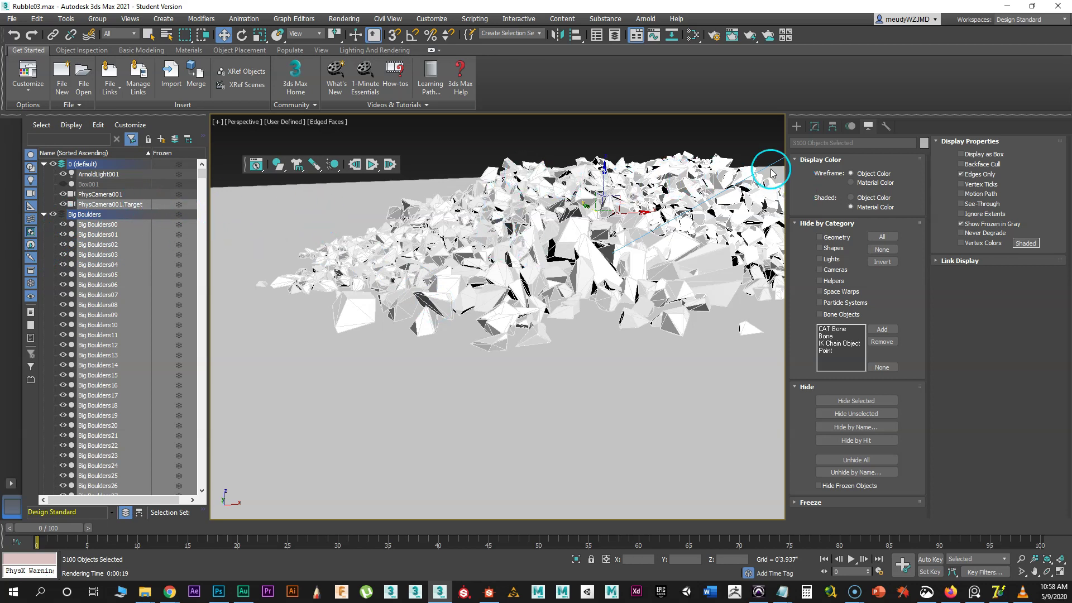
{"action": "left_click", "coordinate": [924, 144]}
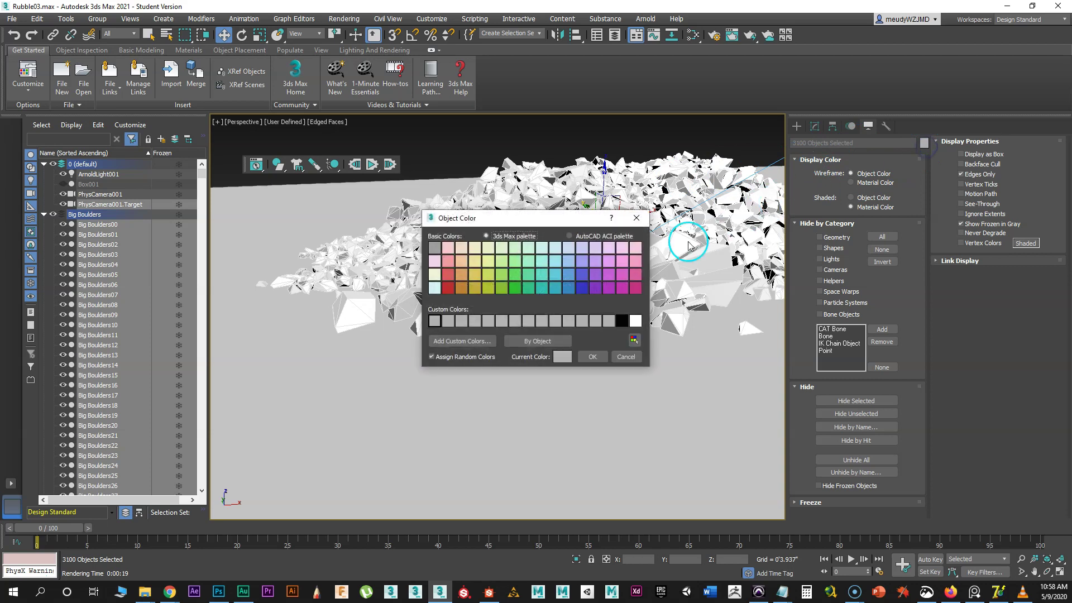
{"action": "left_click", "coordinate": [593, 360]}
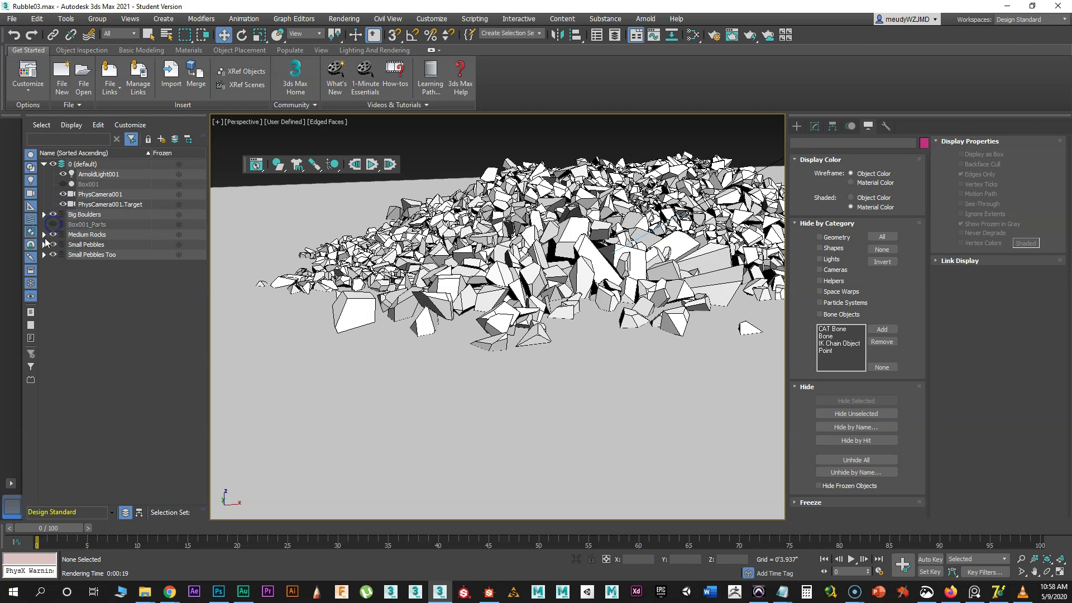
- Delete the empty Box001_Parts layer
{"action": "right_click", "coordinate": [73, 320]}
{"action": "left_click", "coordinate": [93, 347]}
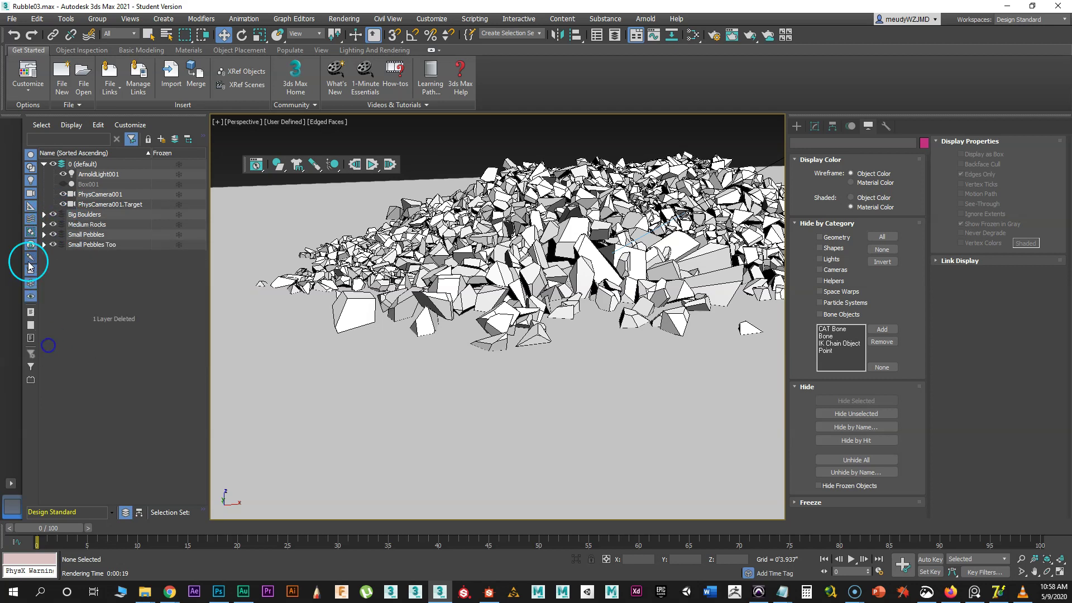
- Hide the Medium Rocks, Small Pebbles and Small Pebbles Too layers, and hide lights and cameras by category
{"action": "left_click", "coordinate": [53, 224]}
{"action": "left_click", "coordinate": [52, 235]}
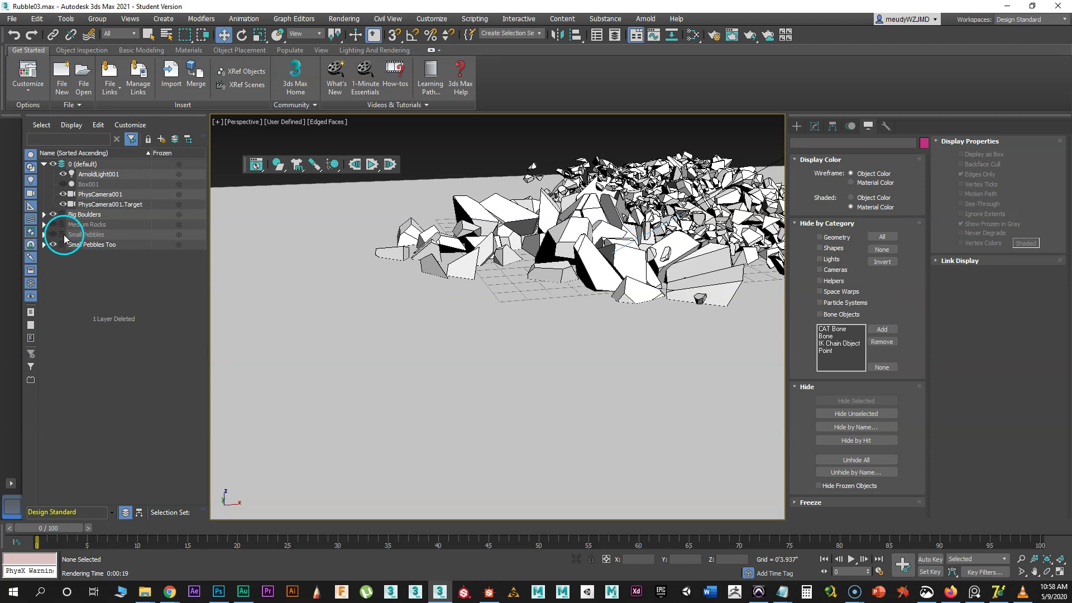
{"action": "left_click", "coordinate": [54, 244]}
{"action": "middle_click_drag", "start_coordinate": [558, 313], "coordinate": [498, 352]}
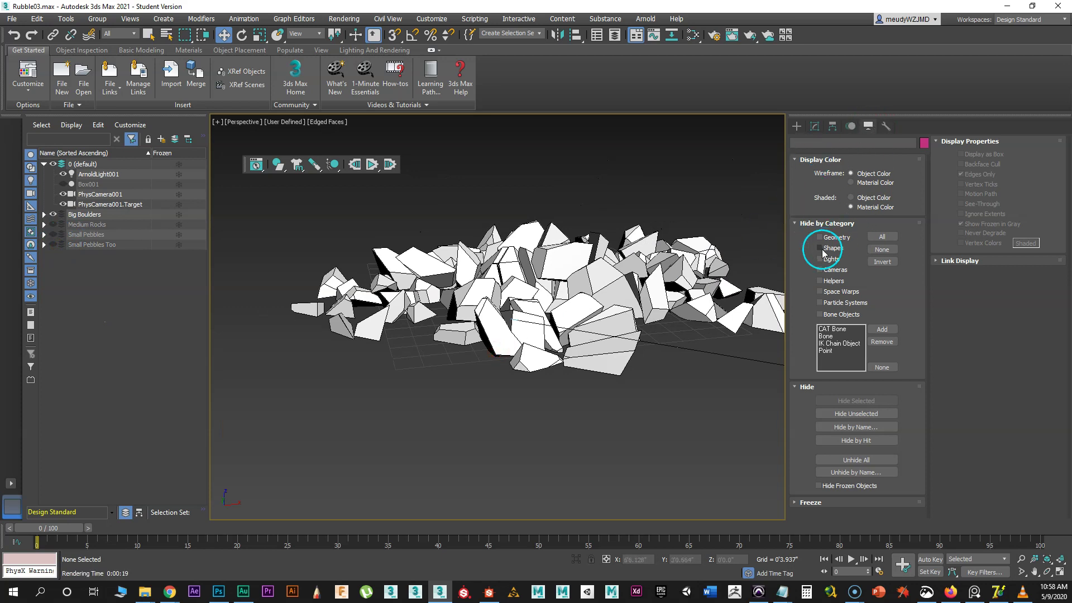
{"action": "left_click", "coordinate": [821, 271]}
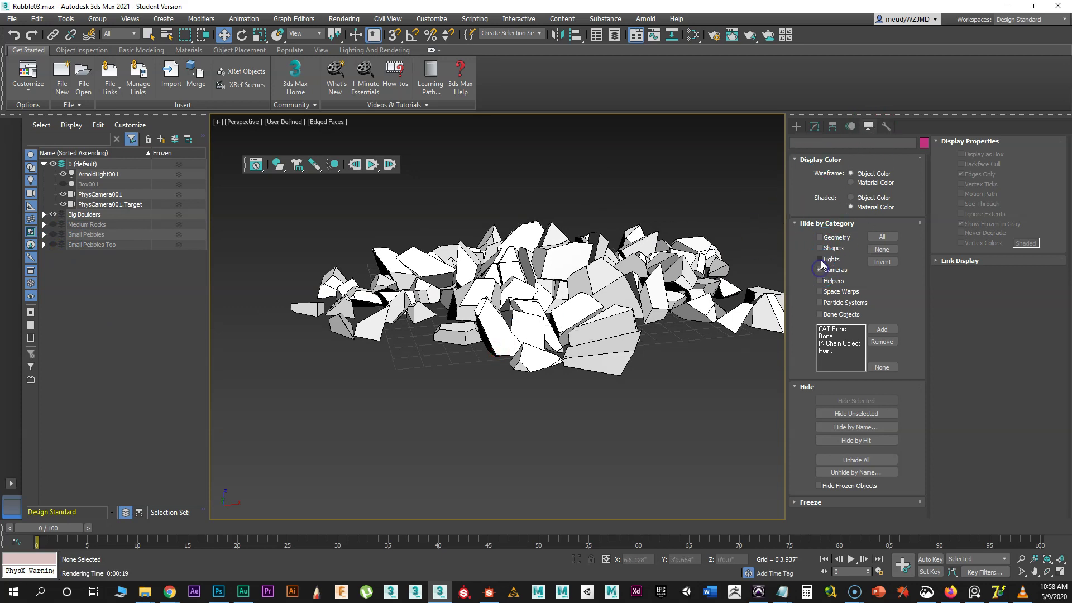
- Select the rock Big Boulders48 in the middle of the pile and convert it to an Editable Poly
{"action": "left_click", "coordinate": [612, 296]}
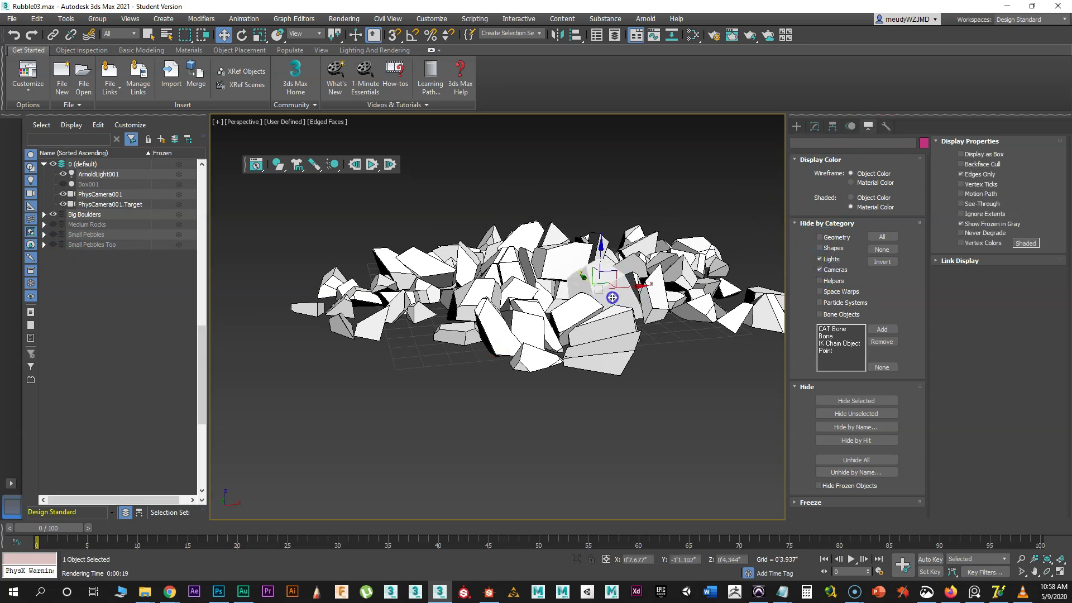
{"action": "left_click", "coordinate": [810, 130]}
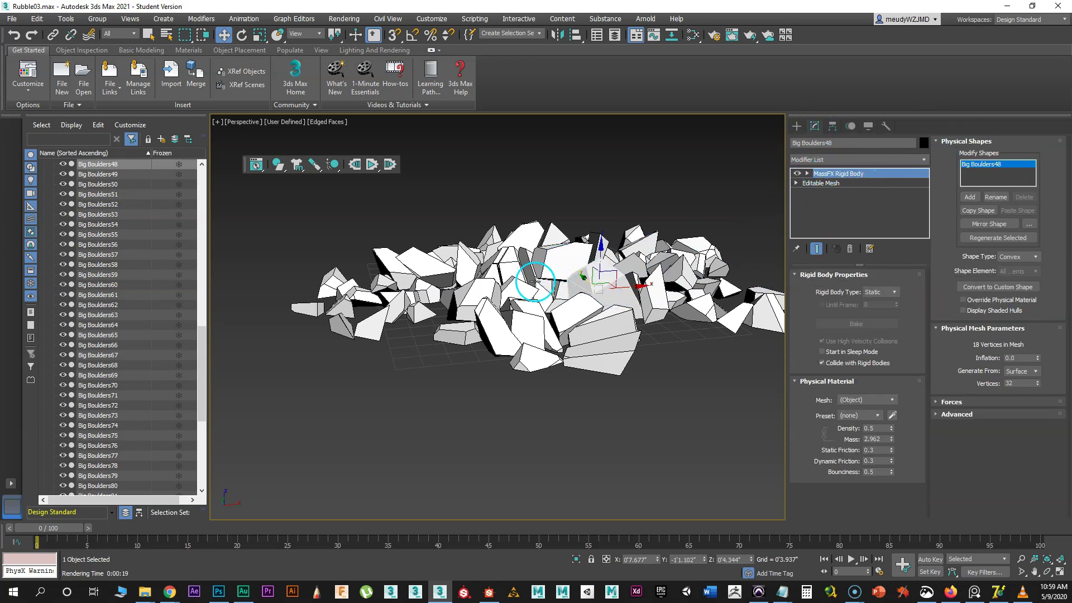
{"action": "right_click", "coordinate": [579, 268]}
{"action": "mouse_move", "coordinate": [598, 389]}
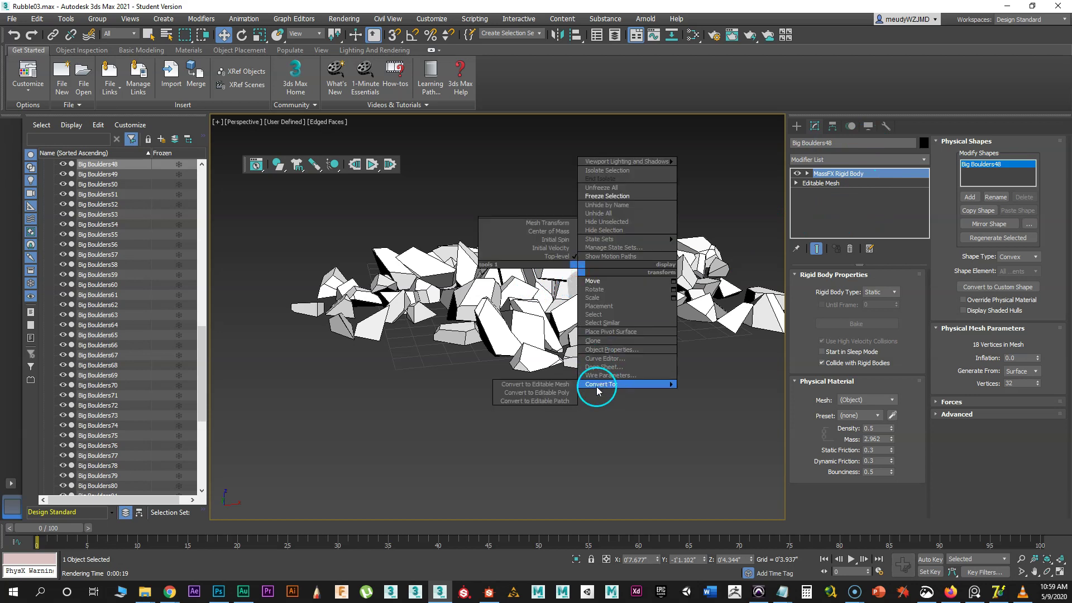
{"action": "left_click", "coordinate": [535, 392]}
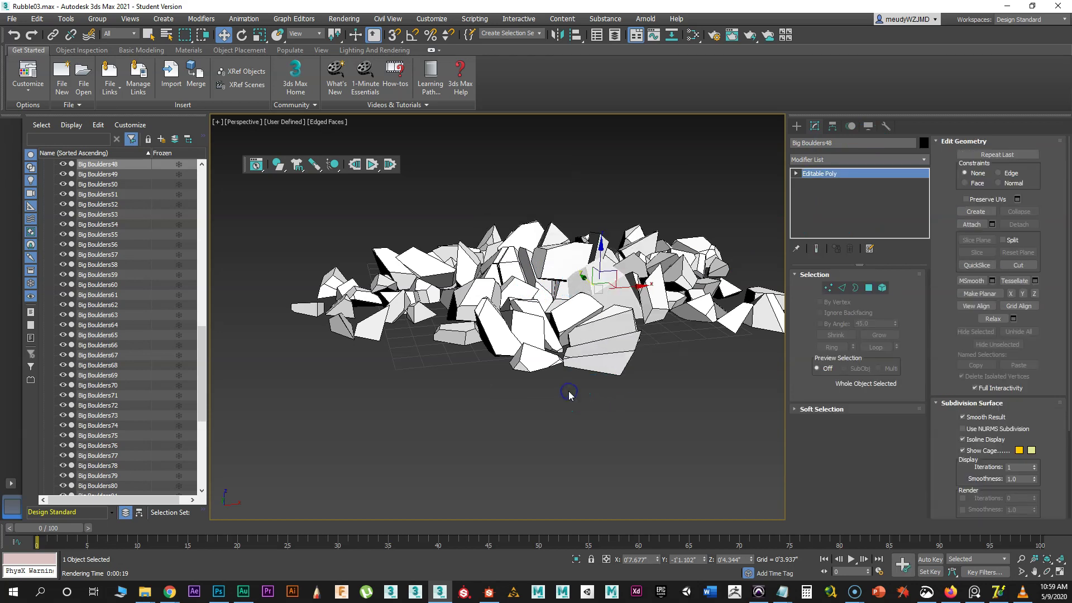
- Attach all the other Big Boulders objects to Big Boulders48 using the attach list
{"action": "left_click", "coordinate": [981, 227]}
{"action": "left_click", "coordinate": [374, 284]}
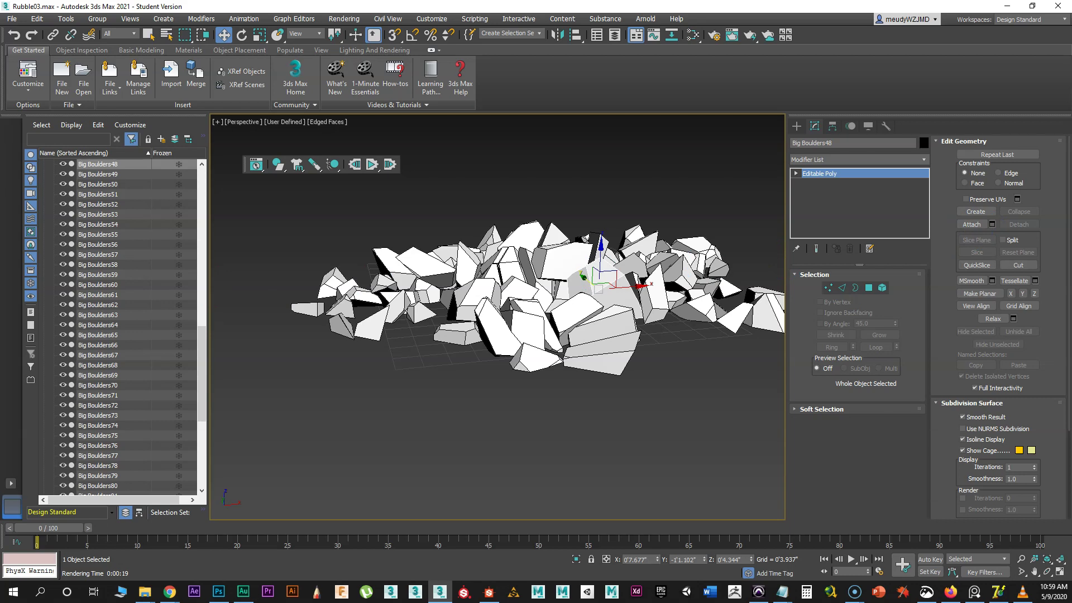
{"action": "left_click_drag", "start_coordinate": [0, 70], "coordinate": [509, 35]}
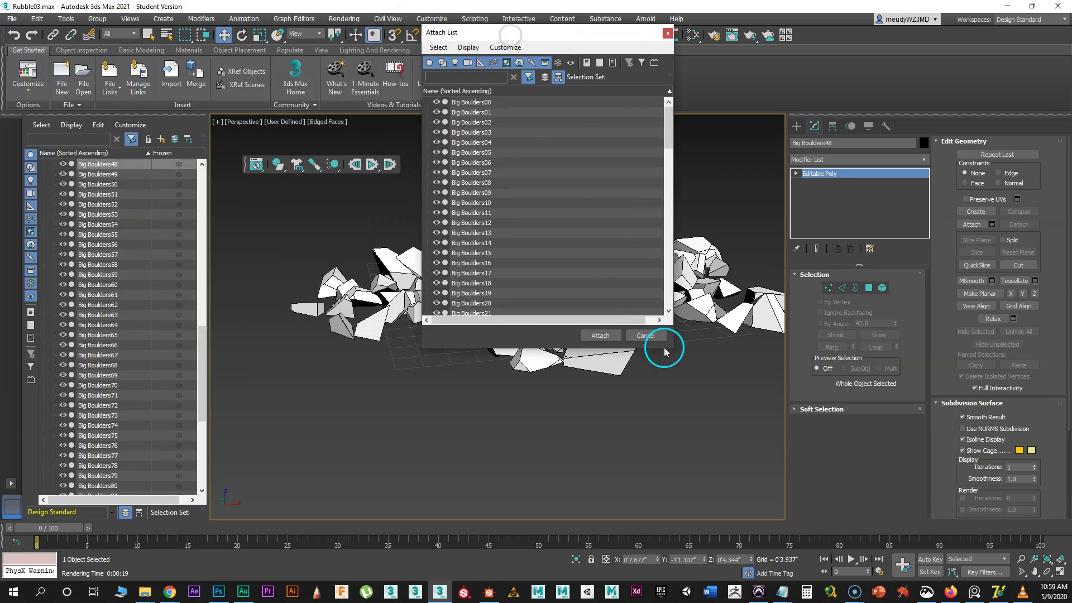
{"action": "left_click_drag", "start_coordinate": [668, 126], "coordinate": [671, 313]}
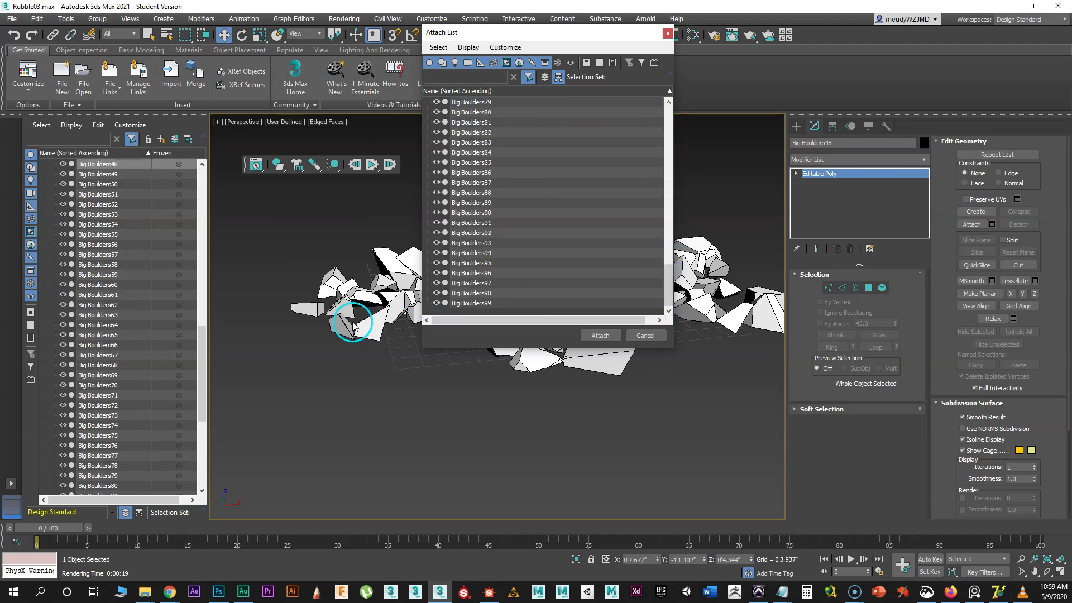
{"action": "key", "text": "ctrl+a"}
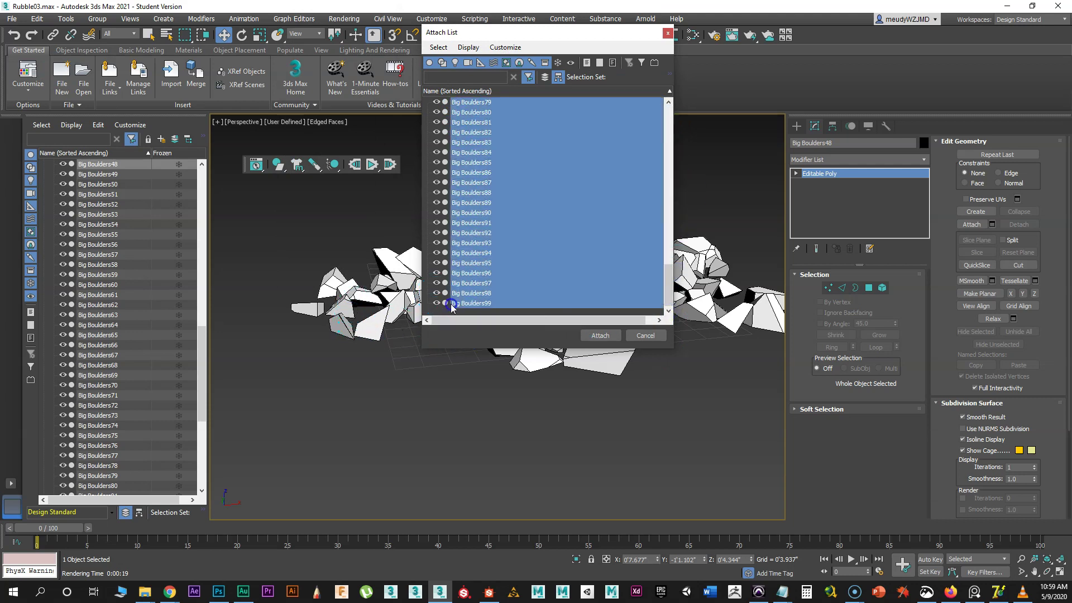
{"action": "left_click", "coordinate": [599, 335]}
{"action": "left_click", "coordinate": [609, 420]}
{"action": "left_click", "coordinate": [579, 325]}
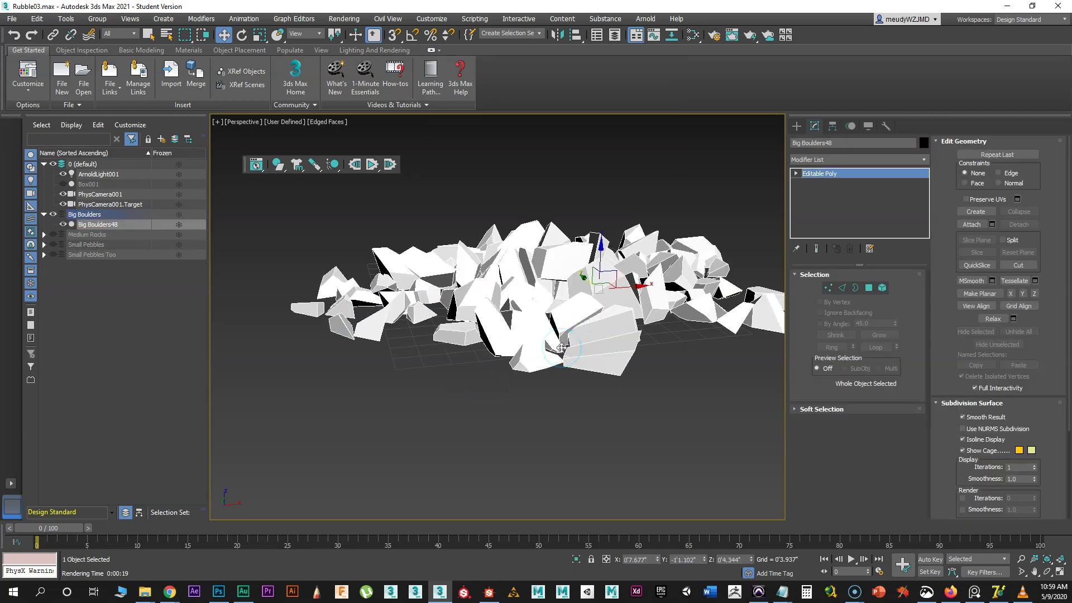
- Check that a single rock is selectable as an element of the merged boulders, and leave element level
{"action": "left_click", "coordinate": [882, 288]}
{"action": "left_click", "coordinate": [602, 331]}
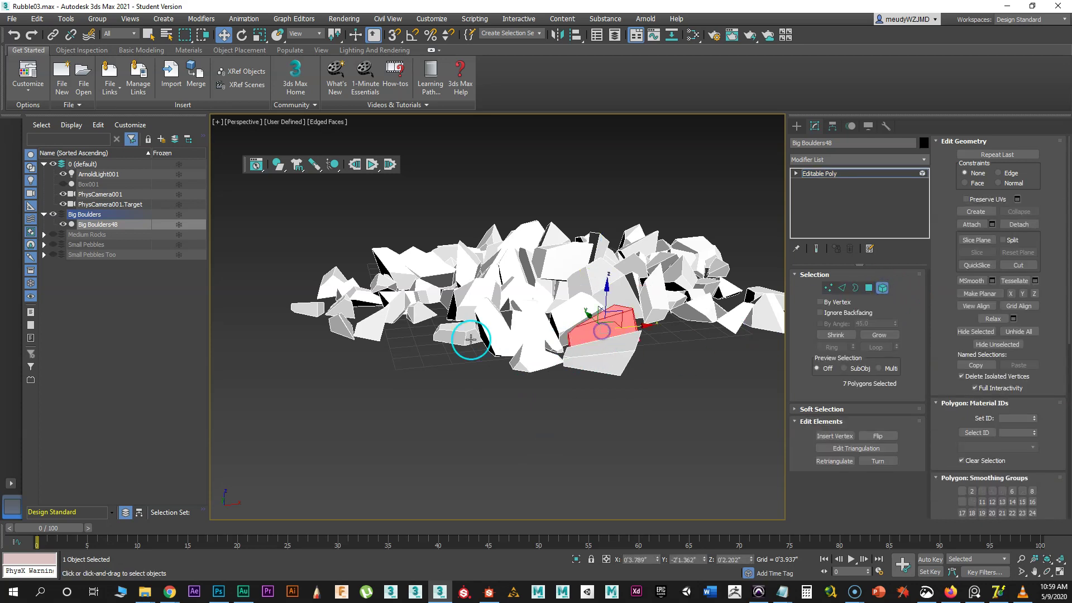
{"action": "left_click", "coordinate": [882, 287]}
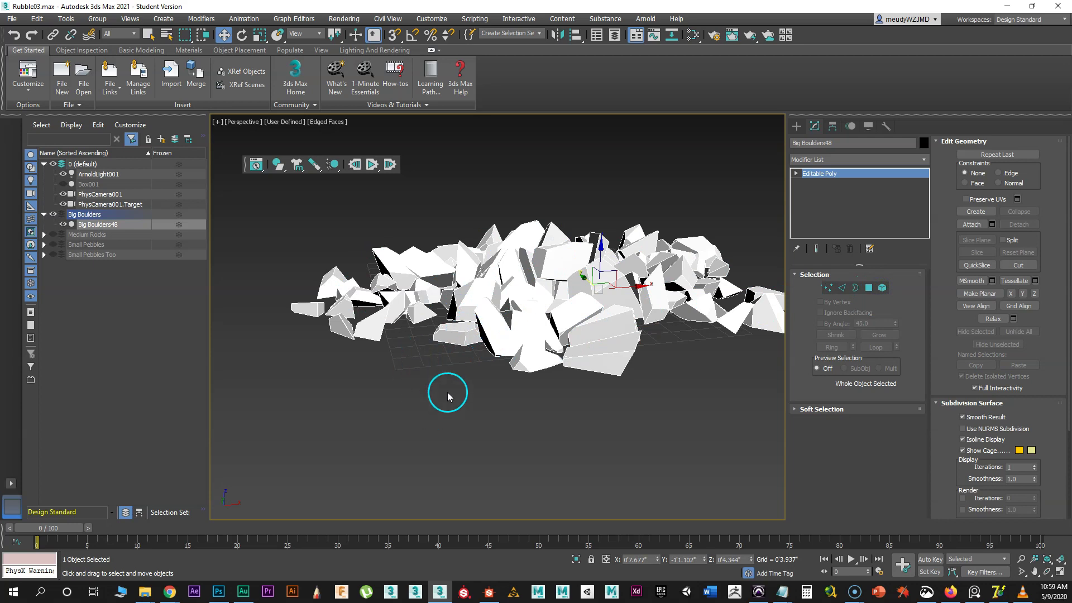
- Make the 0 (default) layer active, and switch visibility from the Big Boulders layer to the Medium Rocks layer
{"action": "mouse_move", "coordinate": [457, 389]}
{"action": "middle_mouse_down", "text": "alt"}
{"action": "mouse_move", "coordinate": [476, 385]}
{"action": "mouse_move", "coordinate": [451, 387]}
{"action": "middle_mouse_up", "text": "alt"}
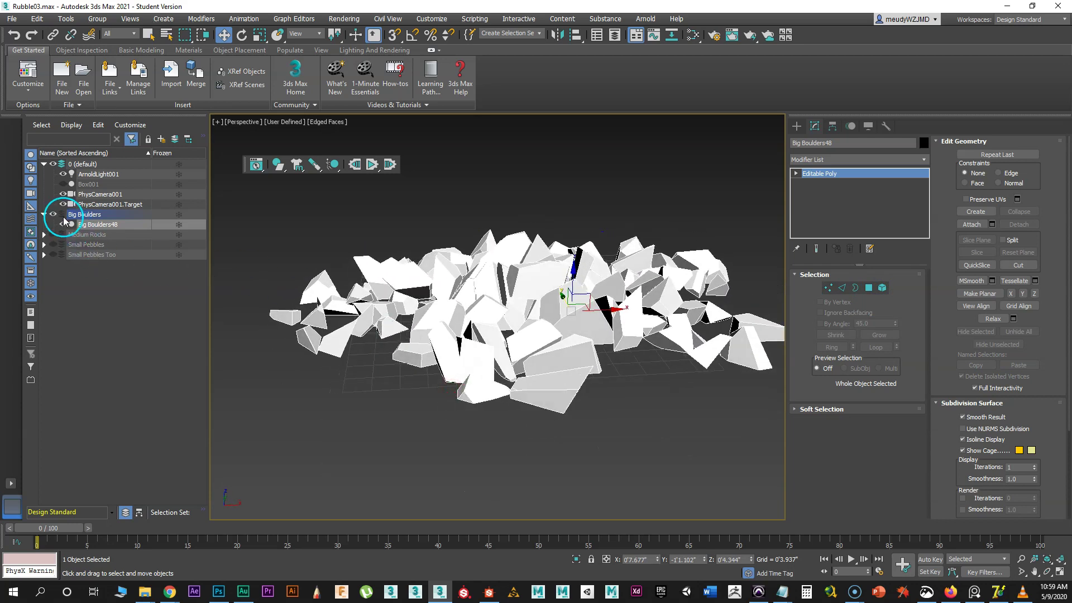
{"action": "left_click", "coordinate": [71, 165]}
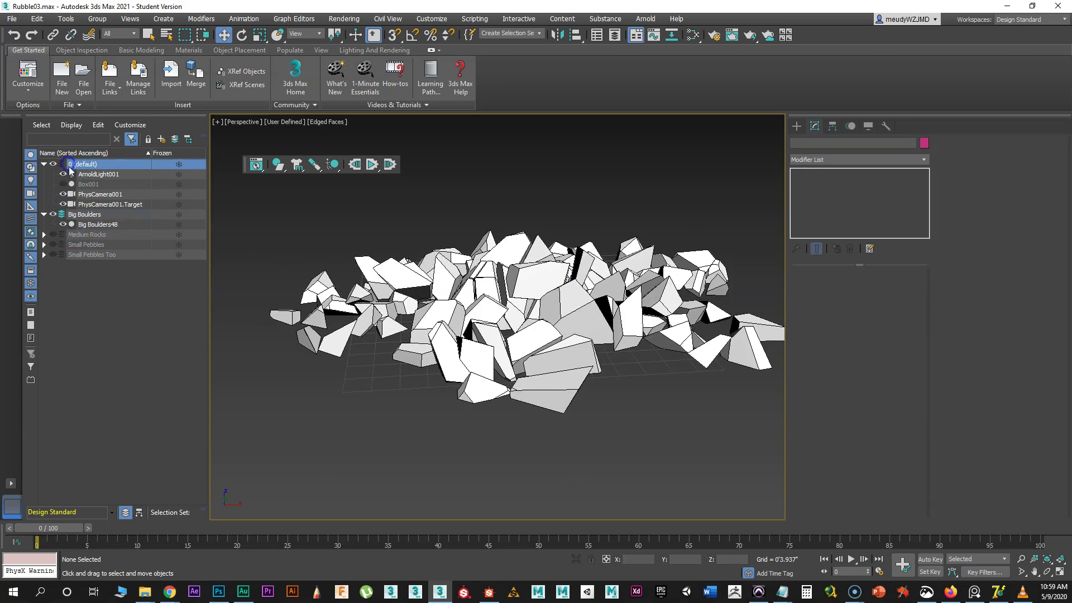
{"action": "left_click", "coordinate": [53, 215]}
{"action": "left_click", "coordinate": [53, 235]}
{"action": "left_click", "coordinate": [86, 234]}
- Select the rock Medium Rocks902 near the middle of the pile and convert it to an Editable Poly
{"action": "left_click", "coordinate": [552, 339]}
{"action": "left_click", "coordinate": [507, 333]}
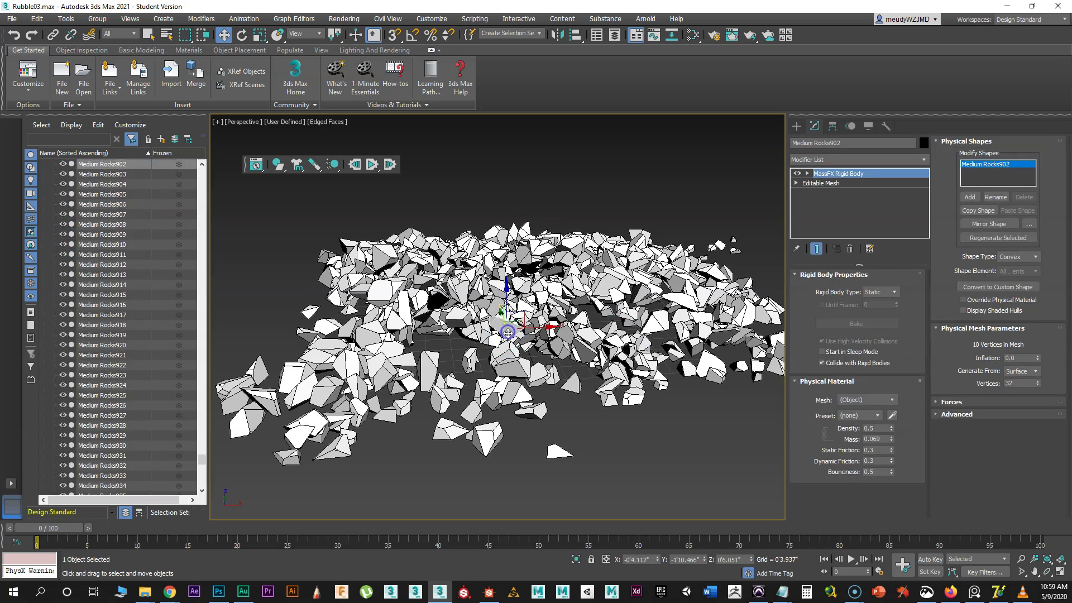
{"action": "right_click", "coordinate": [507, 334]}
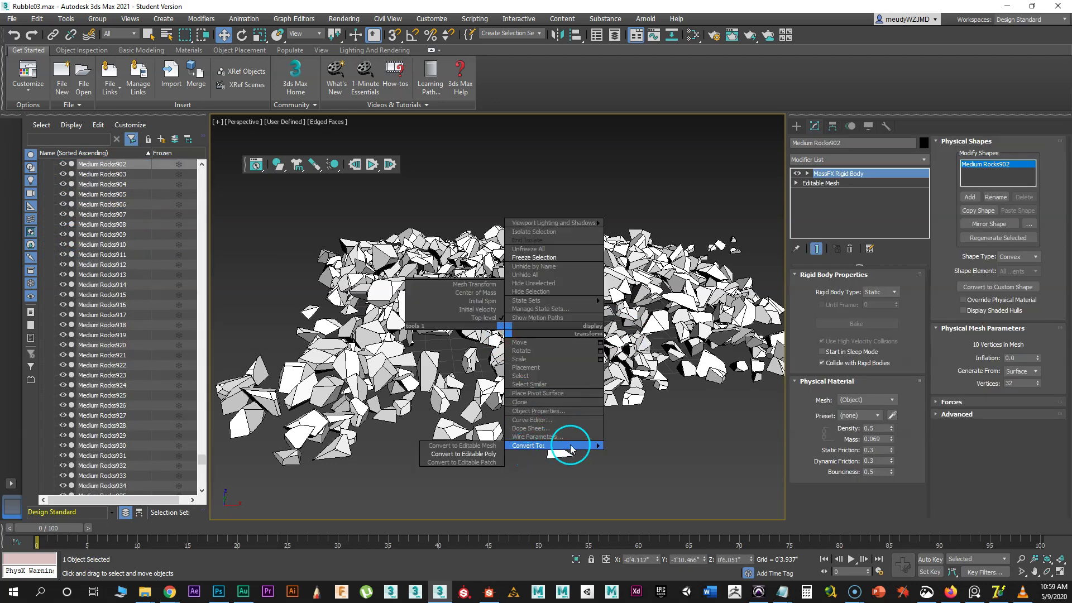
{"action": "mouse_move", "coordinate": [514, 446]}
{"action": "left_click", "coordinate": [482, 451]}
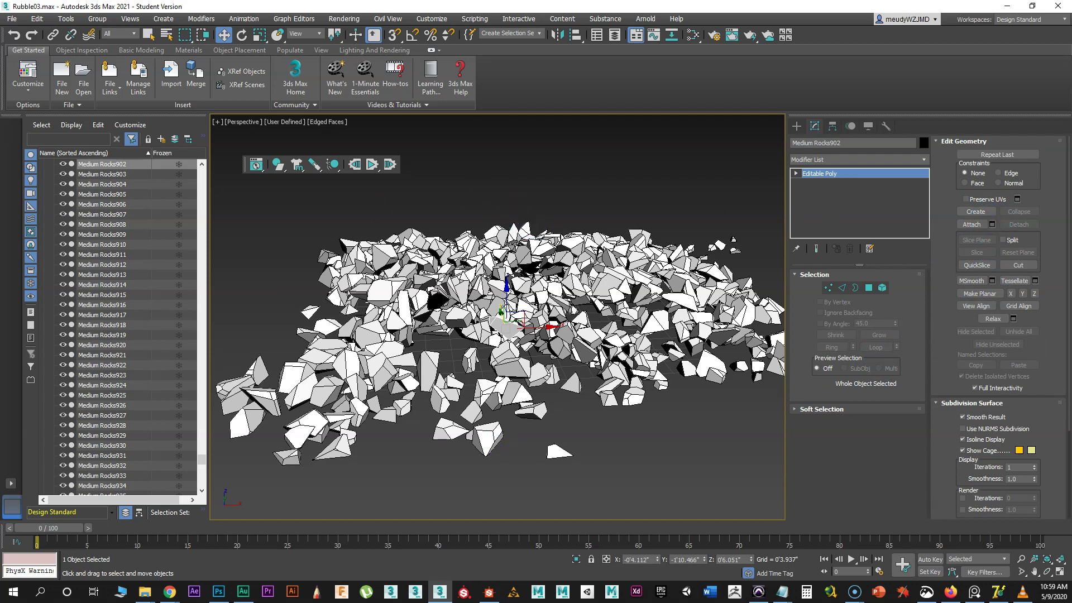
- Attach all the other Medium Rocks objects to Medium Rocks902 using the attach list
{"action": "left_click_drag", "start_coordinate": [548, 125], "coordinate": [593, 86]}
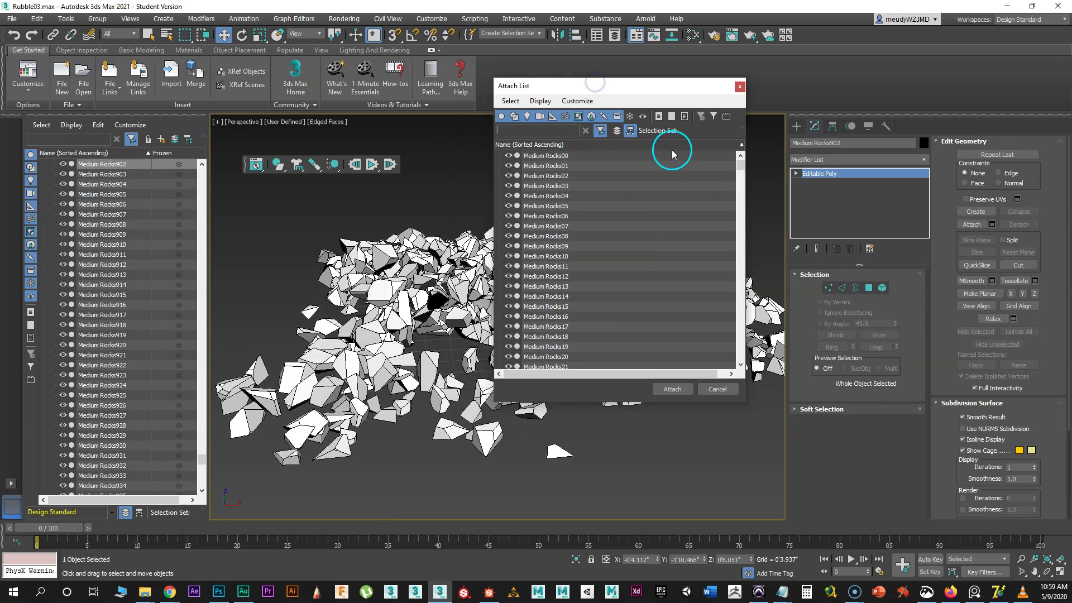
{"action": "left_click_drag", "start_coordinate": [740, 163], "coordinate": [727, 381]}
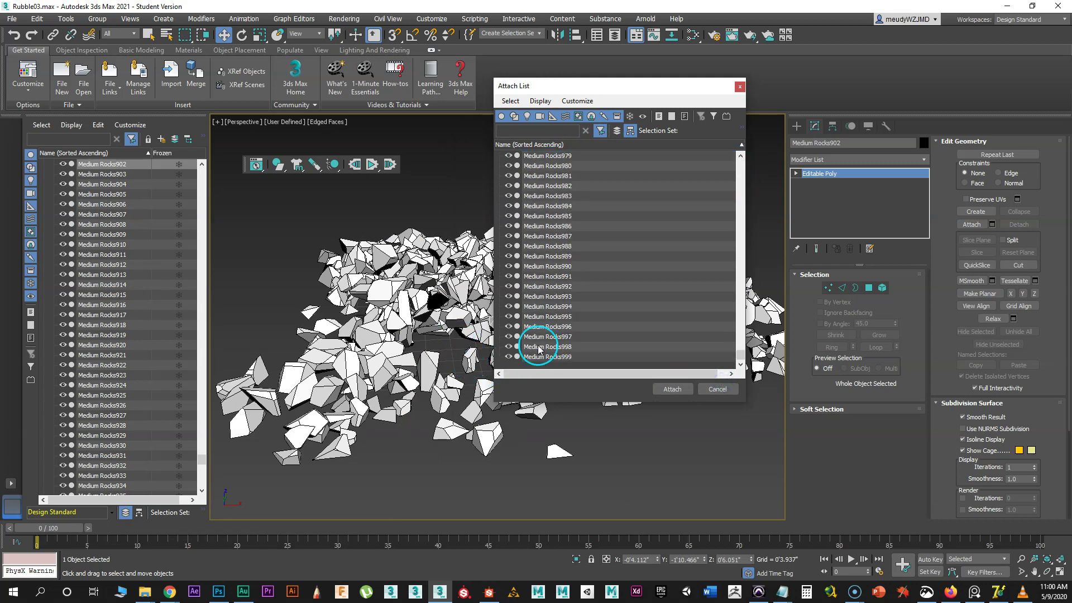
{"action": "left_click", "coordinate": [543, 358], "text": "shift"}
{"action": "left_click", "coordinate": [671, 389]}
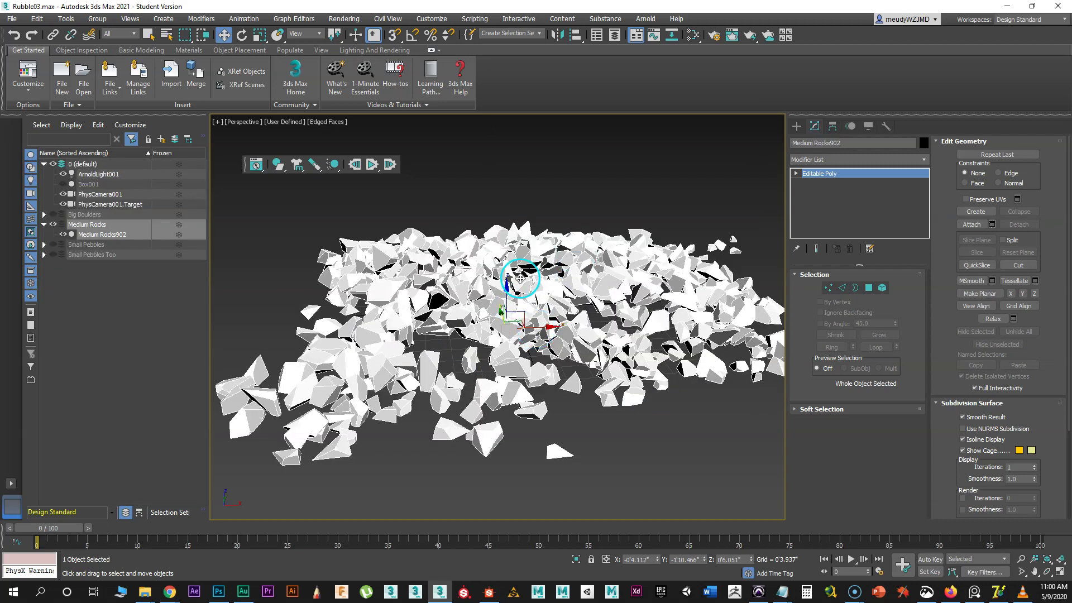
- Switch visibility from the Medium Rocks layer to Small Pebbles, and convert the rock Small Pebbles99 to an Editable Poly
{"action": "left_click", "coordinate": [64, 234]}
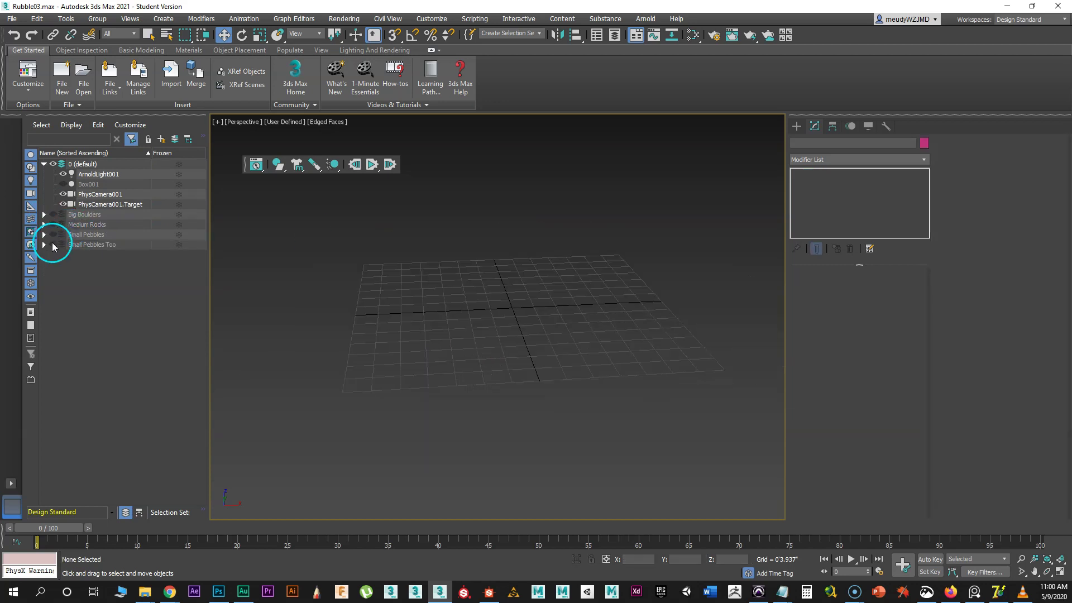
{"action": "left_click", "coordinate": [53, 234]}
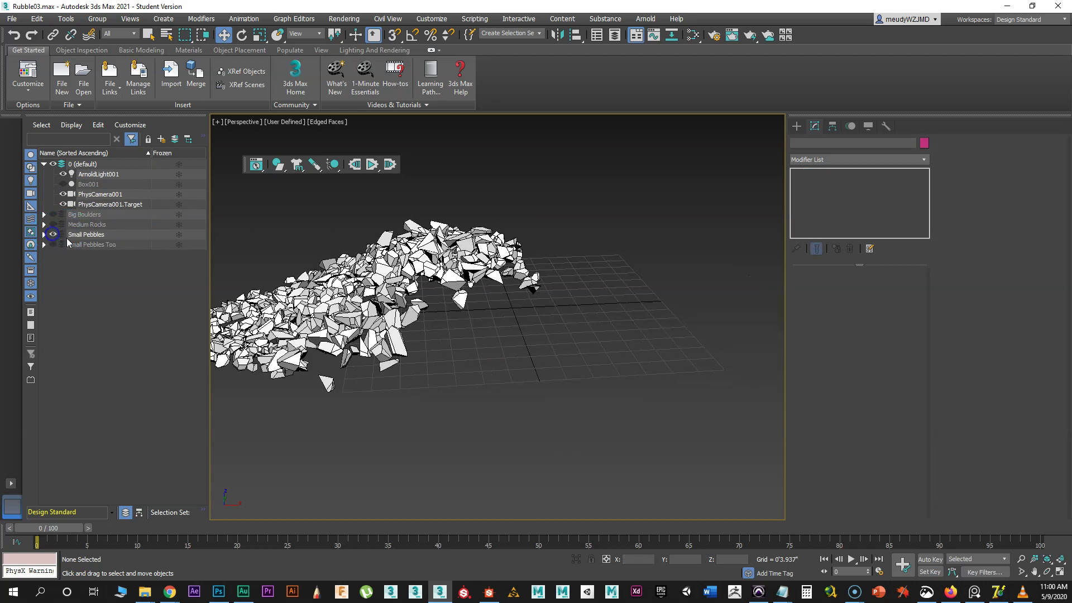
{"action": "left_click", "coordinate": [394, 341]}
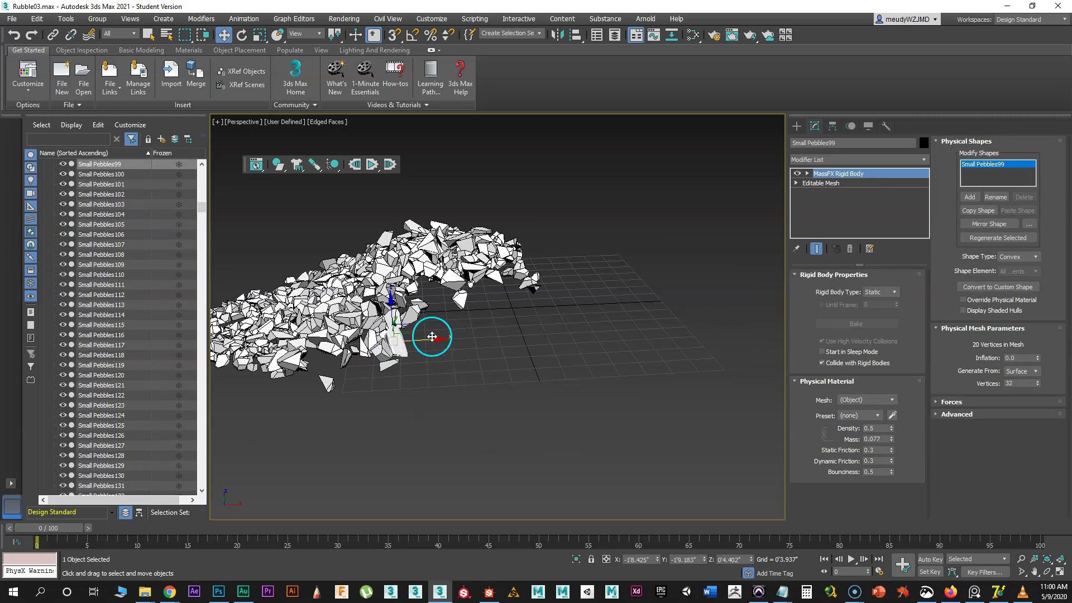
{"action": "right_click", "coordinate": [432, 336]}
{"action": "mouse_move", "coordinate": [451, 454]}
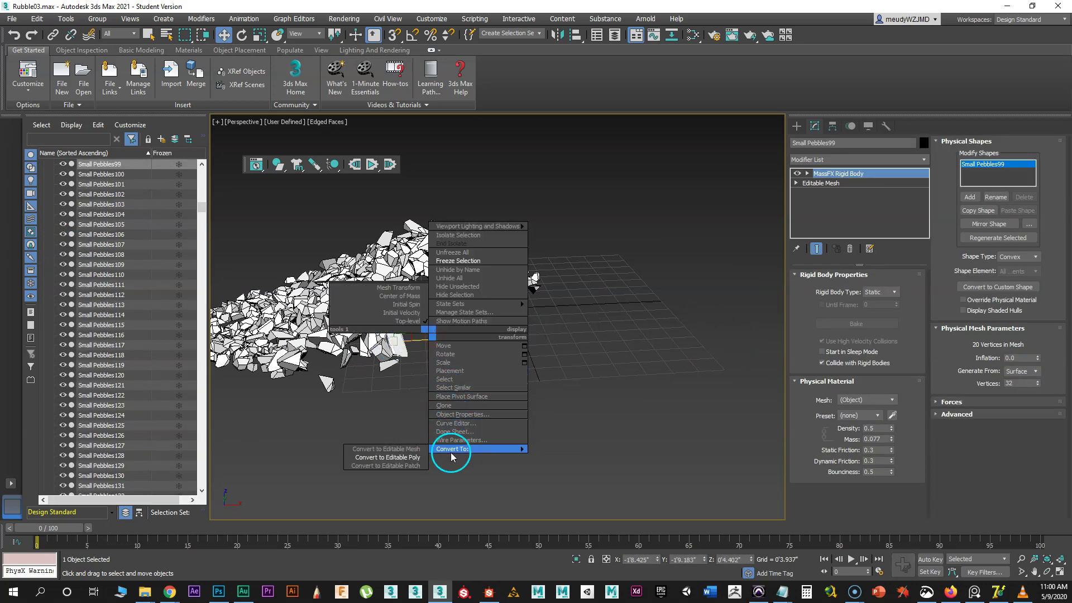
{"action": "left_click", "coordinate": [394, 458]}
- Attach all the other Small Pebbles objects to Small Pebbles99 using the attach list
{"action": "middle_click_drag", "start_coordinate": [414, 455], "coordinate": [553, 406]}
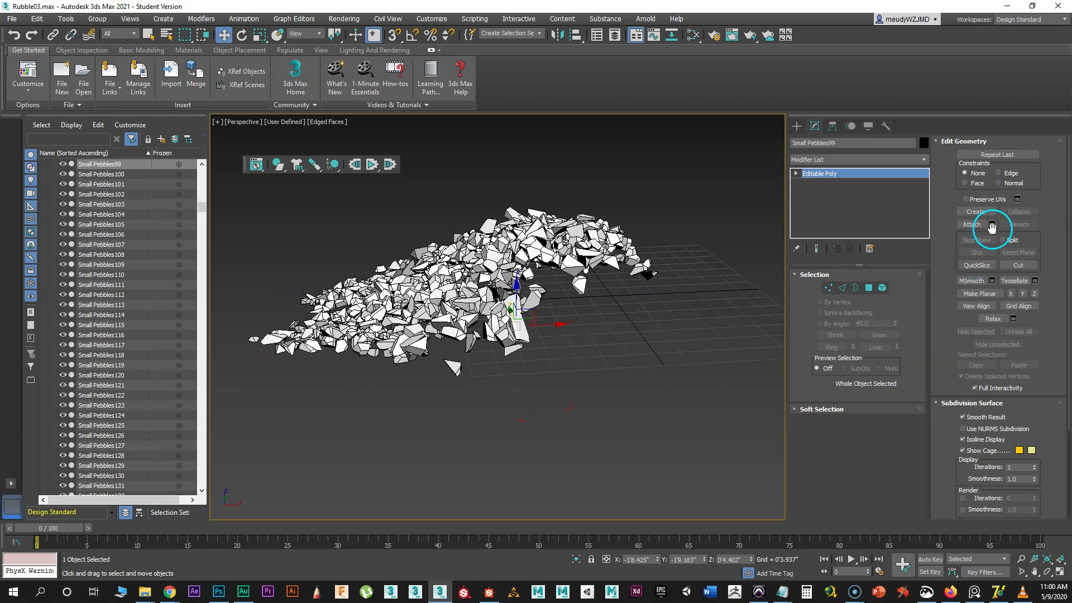
{"action": "left_click", "coordinate": [992, 225]}
{"action": "left_click_drag", "start_coordinate": [482, 63], "coordinate": [614, 63]}
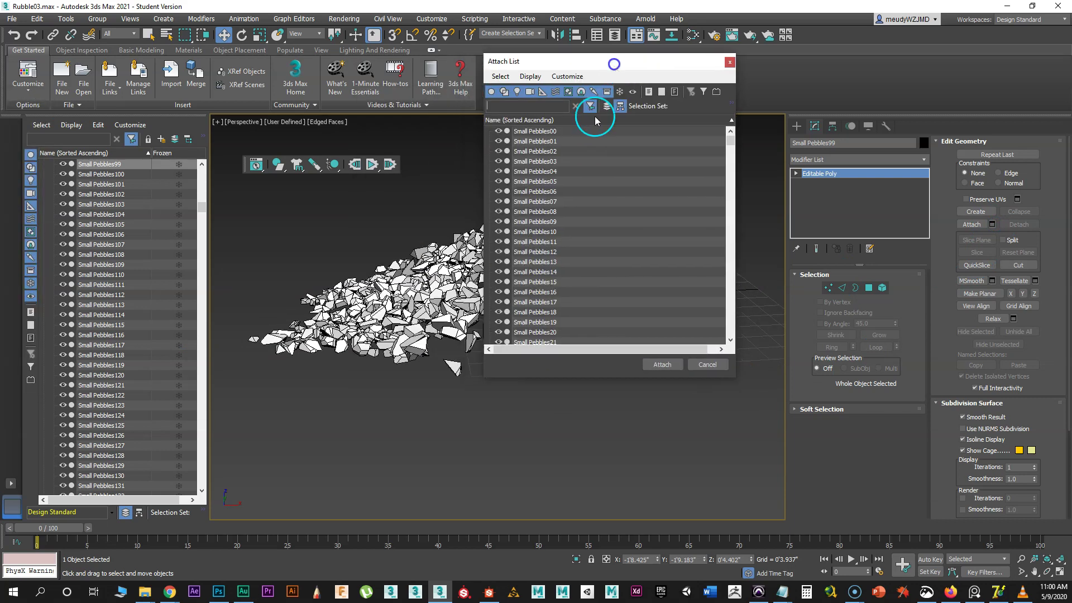
{"action": "left_click", "coordinate": [530, 131]}
{"action": "left_click_drag", "start_coordinate": [732, 139], "coordinate": [719, 331]}
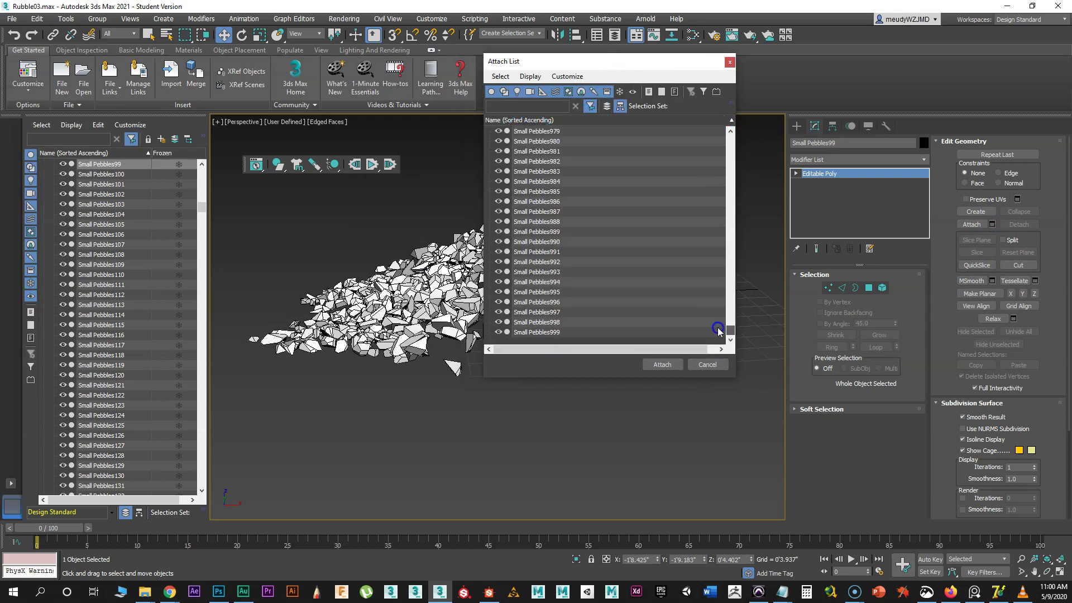
{"action": "left_click", "coordinate": [551, 331], "text": "shift"}
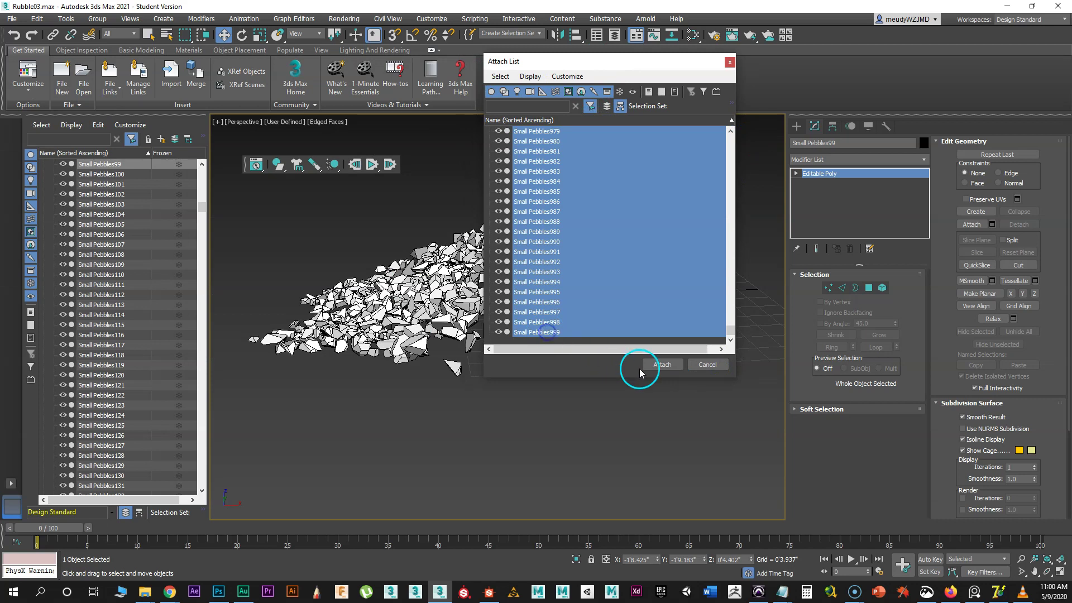
{"action": "left_click", "coordinate": [648, 366]}
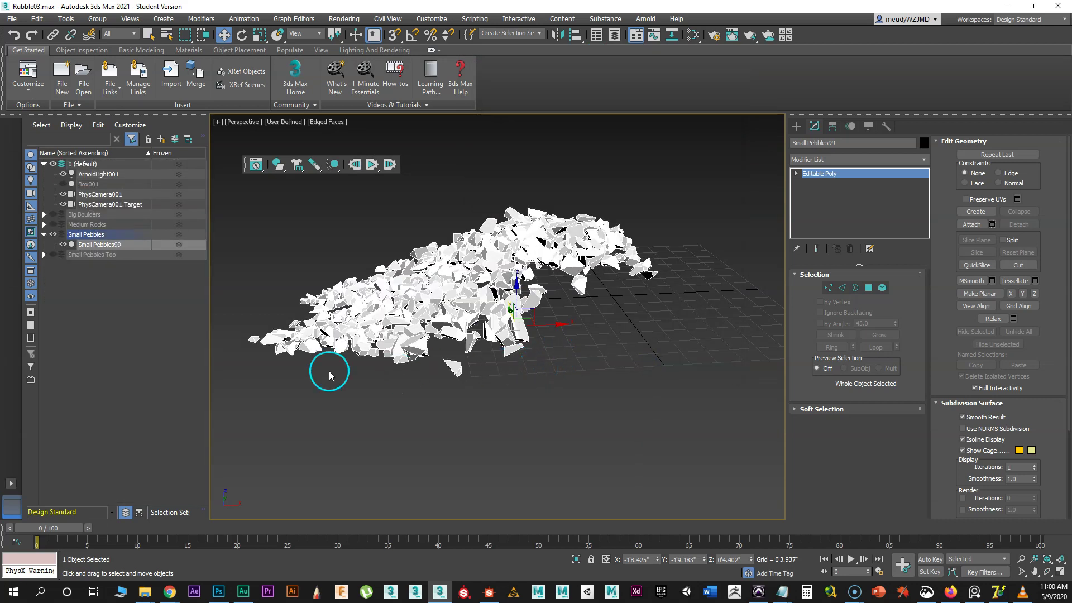
- Hide the Small Pebbles layer and show the Small Pebbles Too layer, leaving nothing selected
{"action": "left_click", "coordinate": [55, 235]}
{"action": "left_click", "coordinate": [53, 245]}
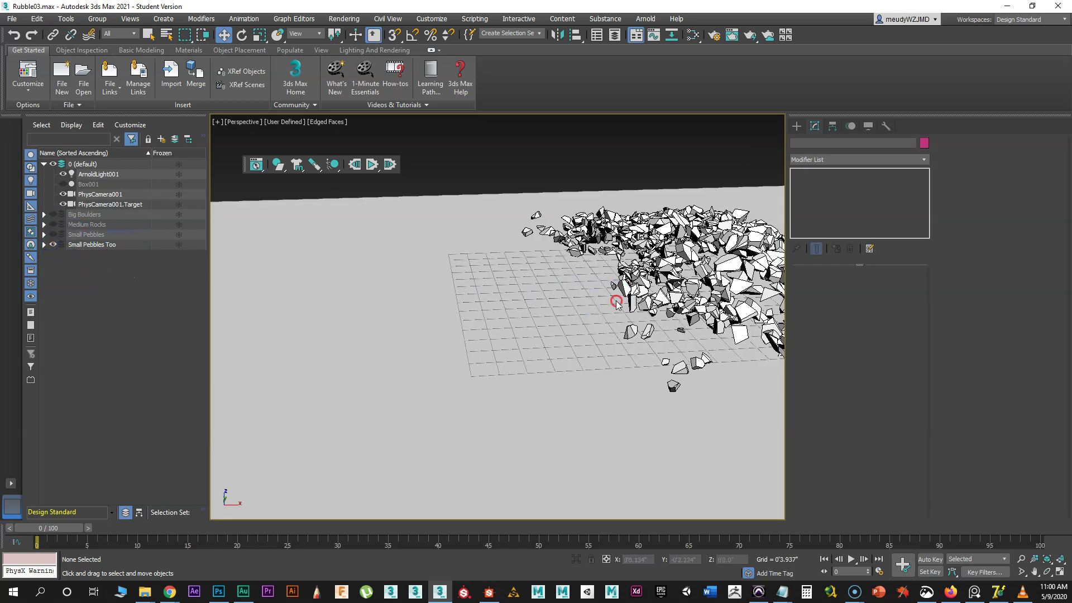
{"action": "middle_click_drag", "start_coordinate": [335, 268], "coordinate": [291, 282], "text": "alt"}
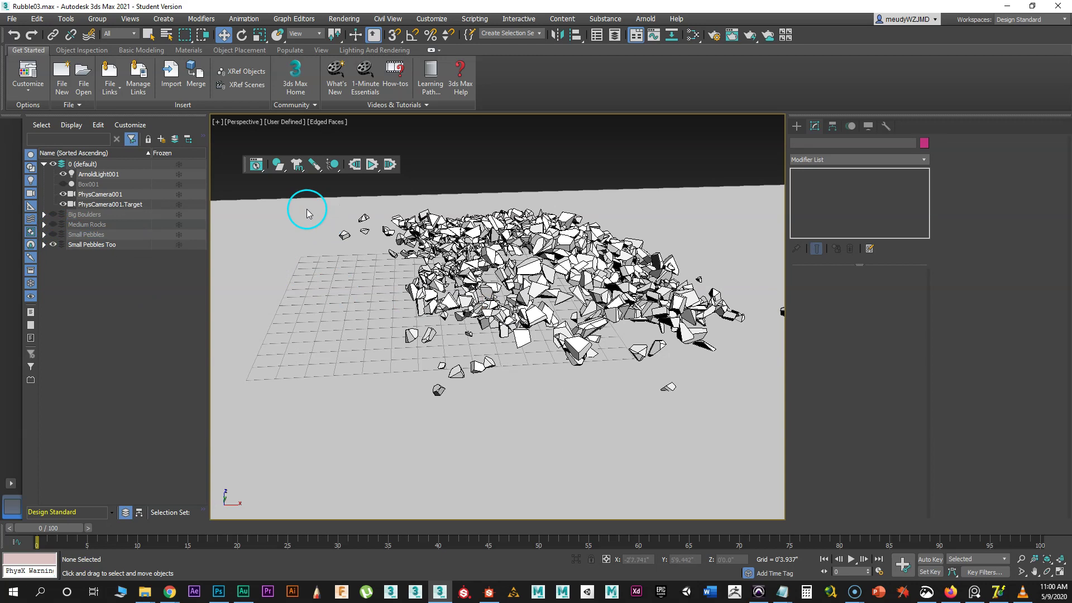
{"action": "middle_click_drag", "start_coordinate": [306, 211], "coordinate": [311, 227], "text": "alt"}
{"action": "scroll", "coordinate": [303, 232], "scroll_direction": "down", "scroll_amount": 3}
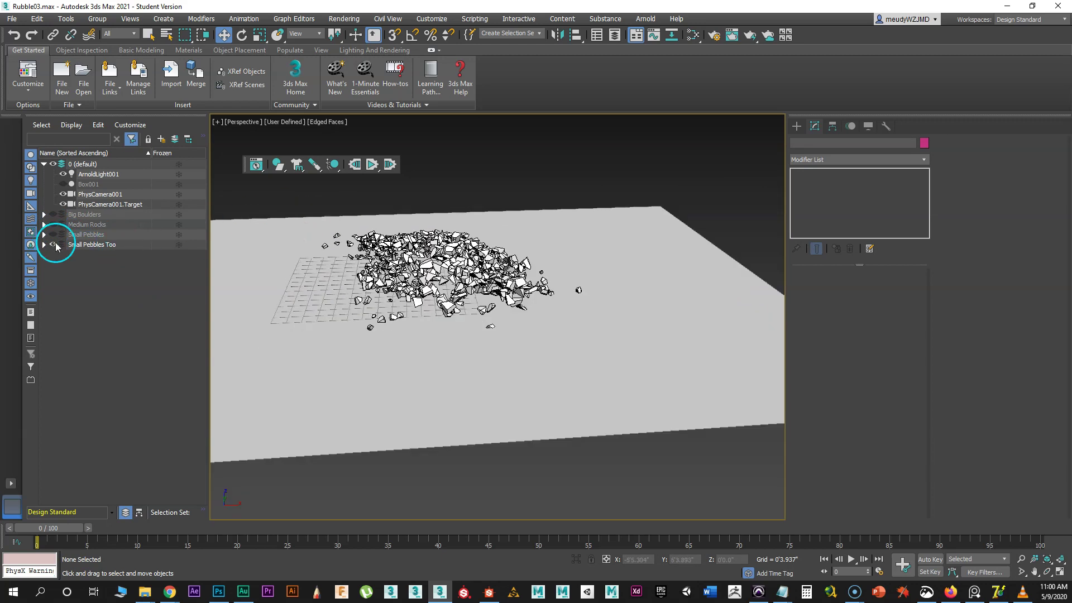
{"action": "left_click_drag", "start_coordinate": [596, 332], "coordinate": [598, 333]}
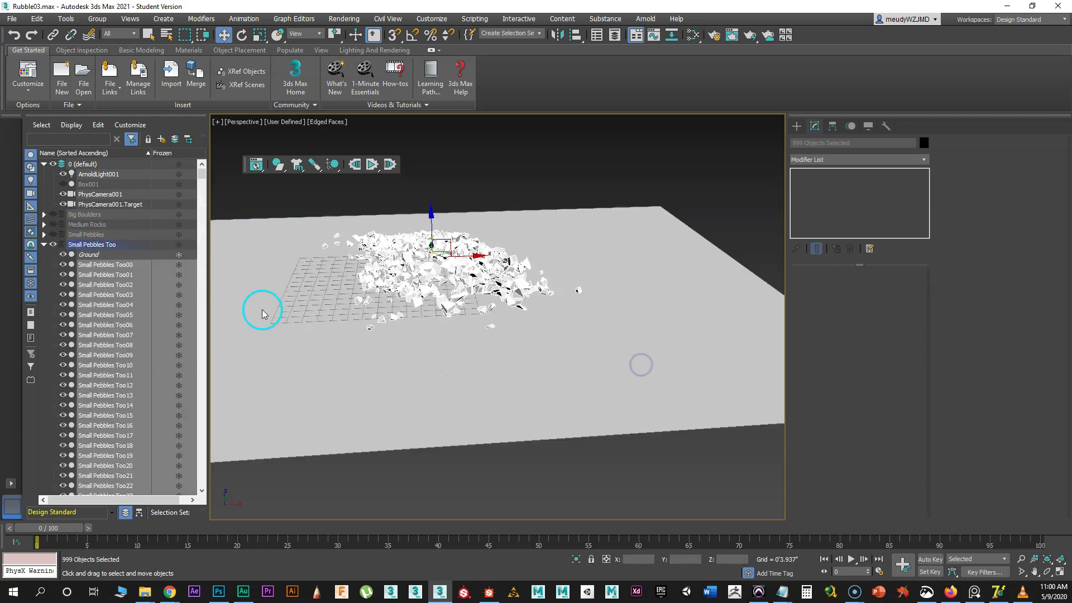
{"action": "left_click", "coordinate": [586, 256]}
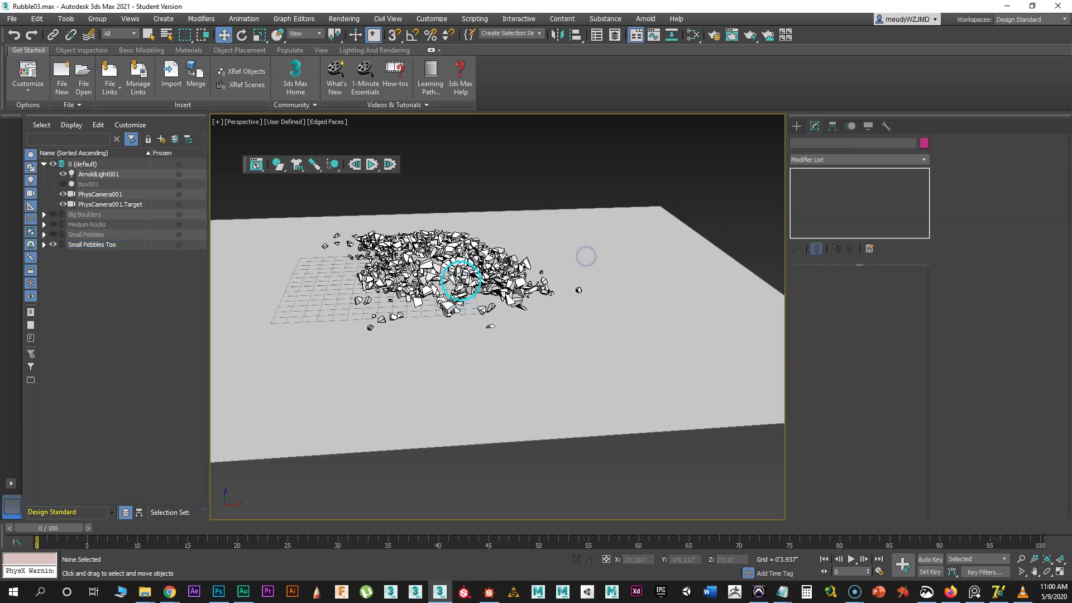
- Move the Ground plane from the Small Pebbles Too layer to the 0 (default) layer, and hide the default layer
{"action": "left_click", "coordinate": [45, 246]}
{"action": "left_click_drag", "start_coordinate": [89, 254], "coordinate": [102, 175]}
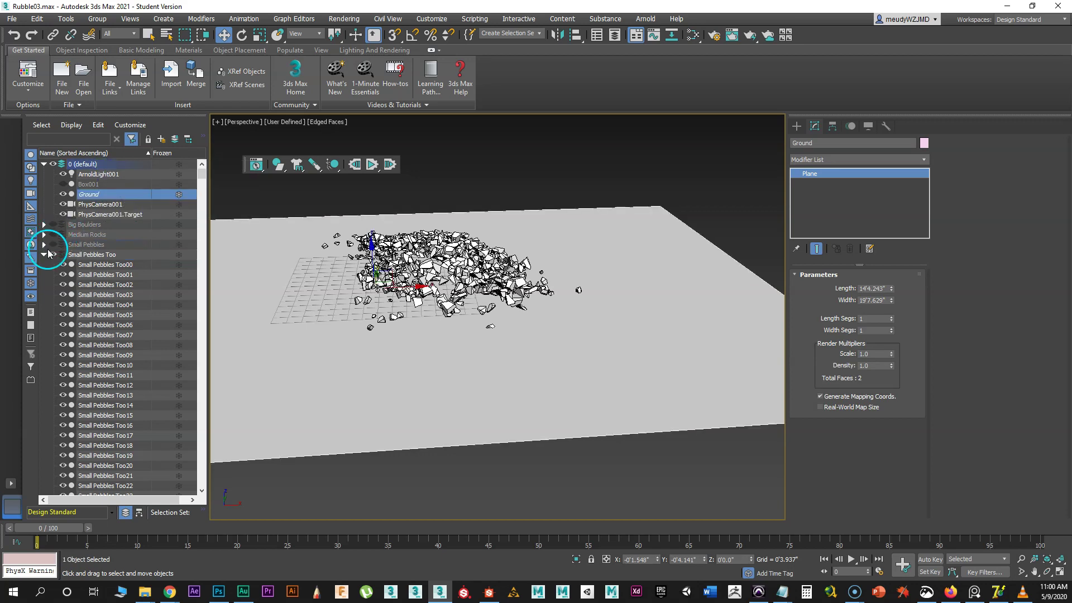
{"action": "left_click", "coordinate": [44, 255]}
{"action": "left_click", "coordinate": [53, 191]}
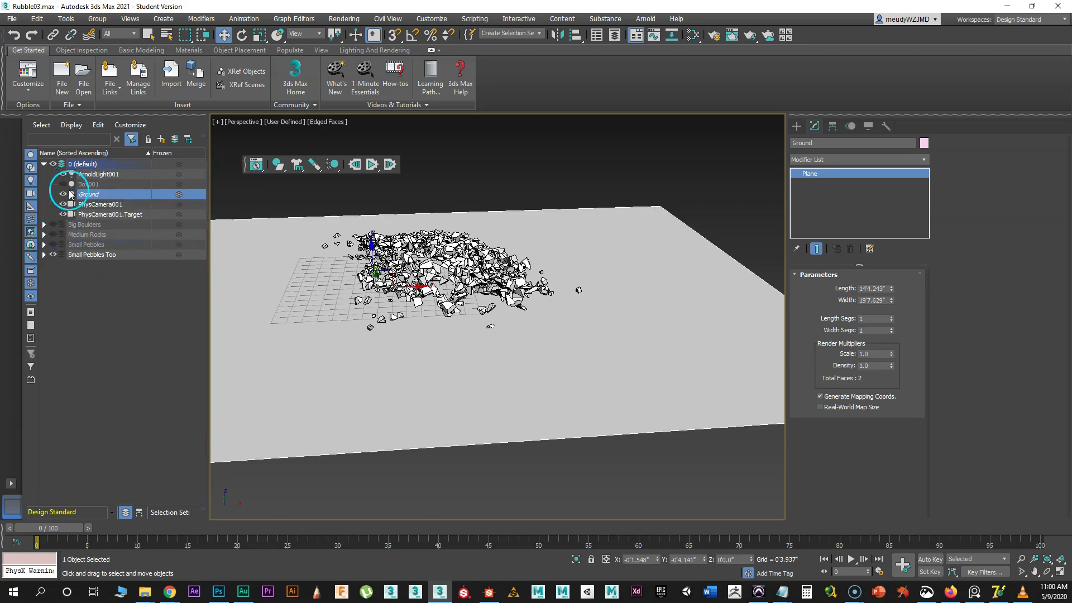
{"action": "left_click", "coordinate": [50, 165]}
- Select the rock Small Pebbles Too577 at the front of the pile and convert it to an Editable Poly
{"action": "left_click", "coordinate": [318, 240]}
{"action": "left_click_drag", "start_coordinate": [484, 281], "coordinate": [485, 280]}
{"action": "left_click", "coordinate": [435, 330]}
{"action": "scroll", "coordinate": [436, 330], "scroll_direction": "up", "scroll_amount": 3}
{"action": "left_click", "coordinate": [459, 292]}
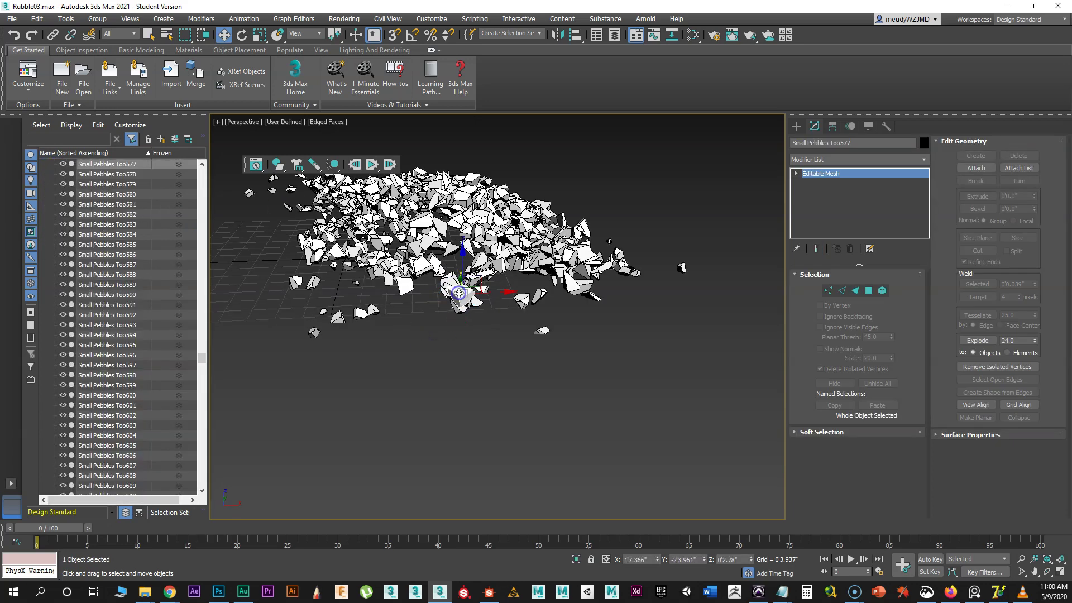
{"action": "right_click", "coordinate": [459, 293]}
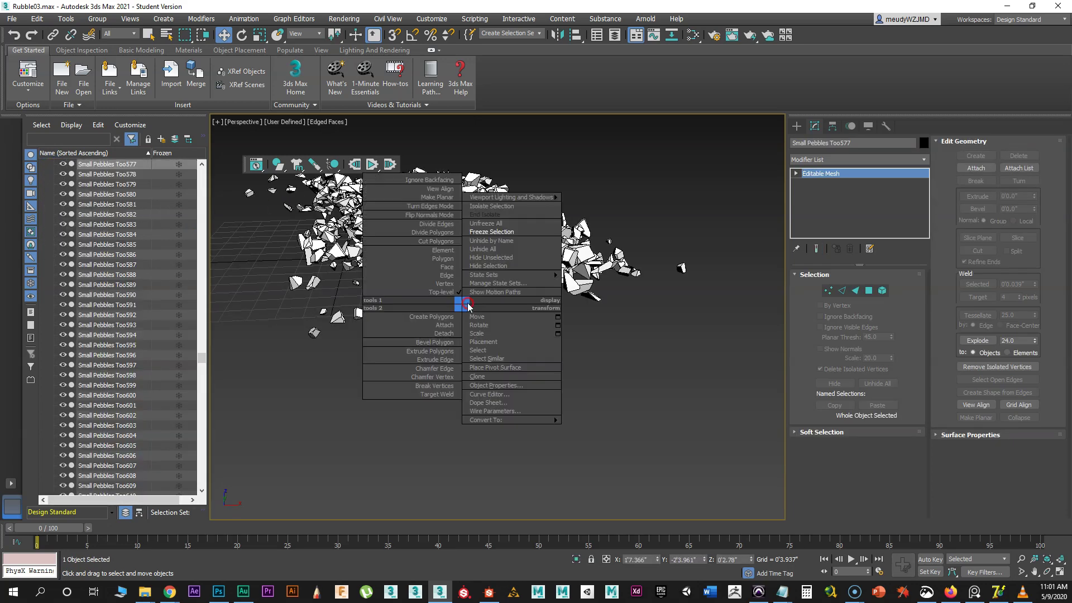
{"action": "mouse_move", "coordinate": [486, 420]}
{"action": "left_click", "coordinate": [446, 428]}
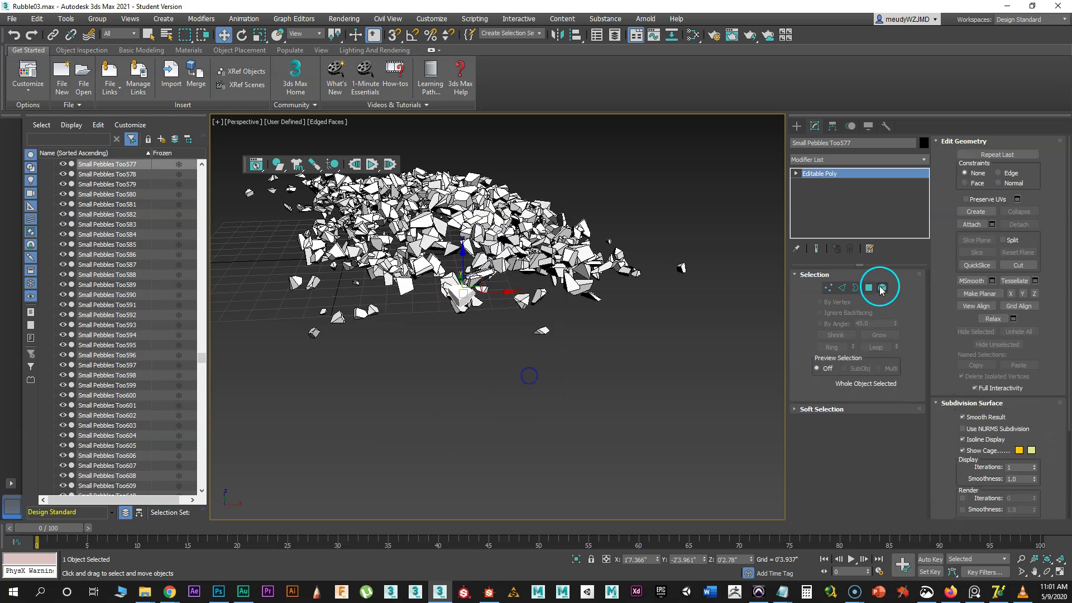
- Attach all the other Small Pebbles Too objects to Small Pebbles Too577 using the attach list
{"action": "left_click", "coordinate": [71, 159]}
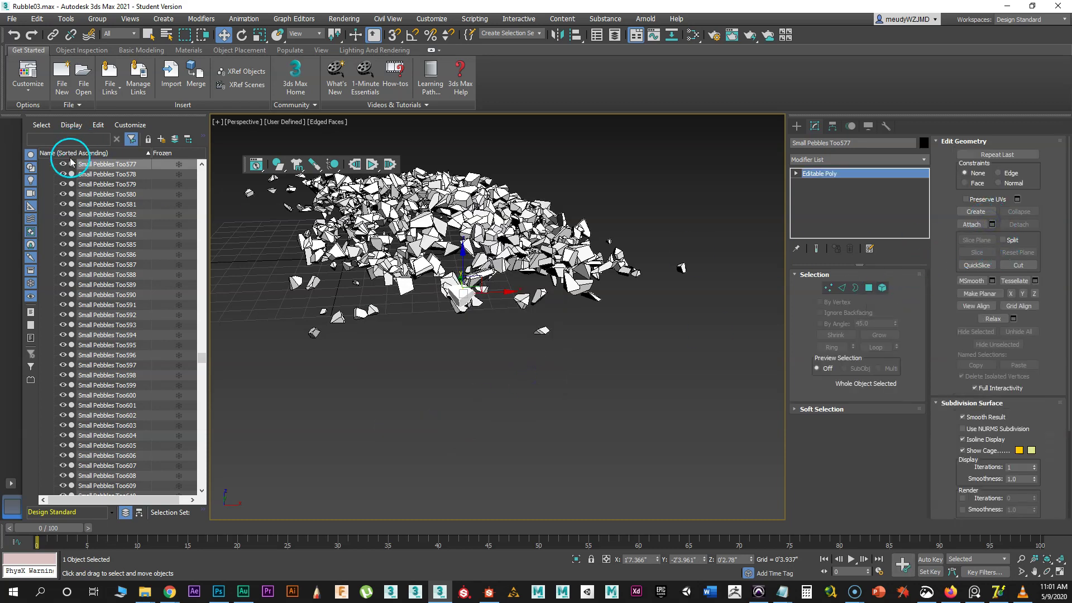
{"action": "left_click_drag", "start_coordinate": [502, 116], "coordinate": [613, 96]}
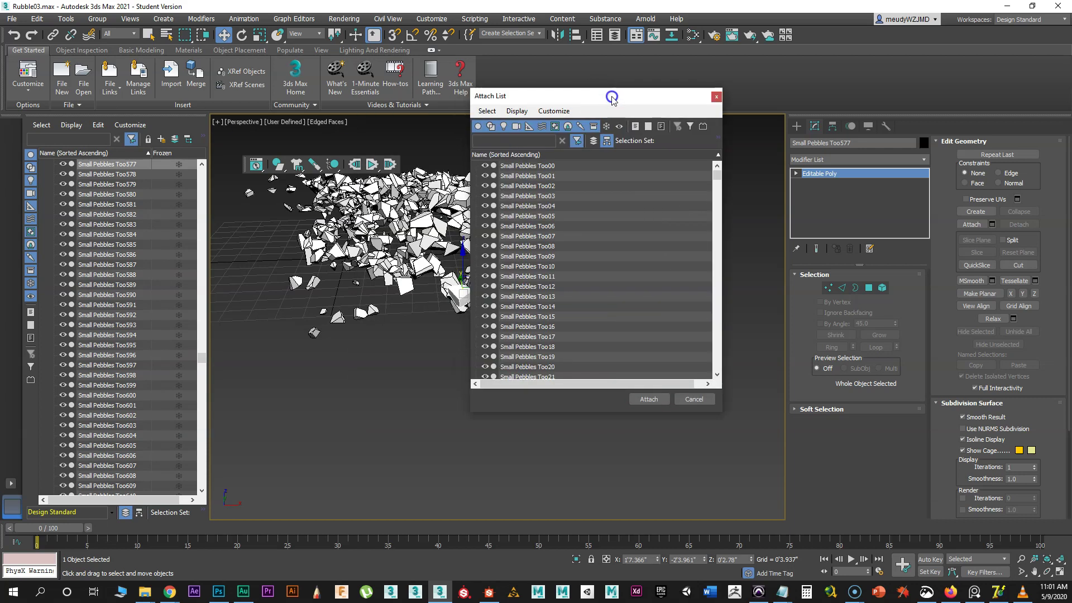
{"action": "left_click", "coordinate": [527, 166]}
{"action": "left_click_drag", "start_coordinate": [719, 177], "coordinate": [704, 381]}
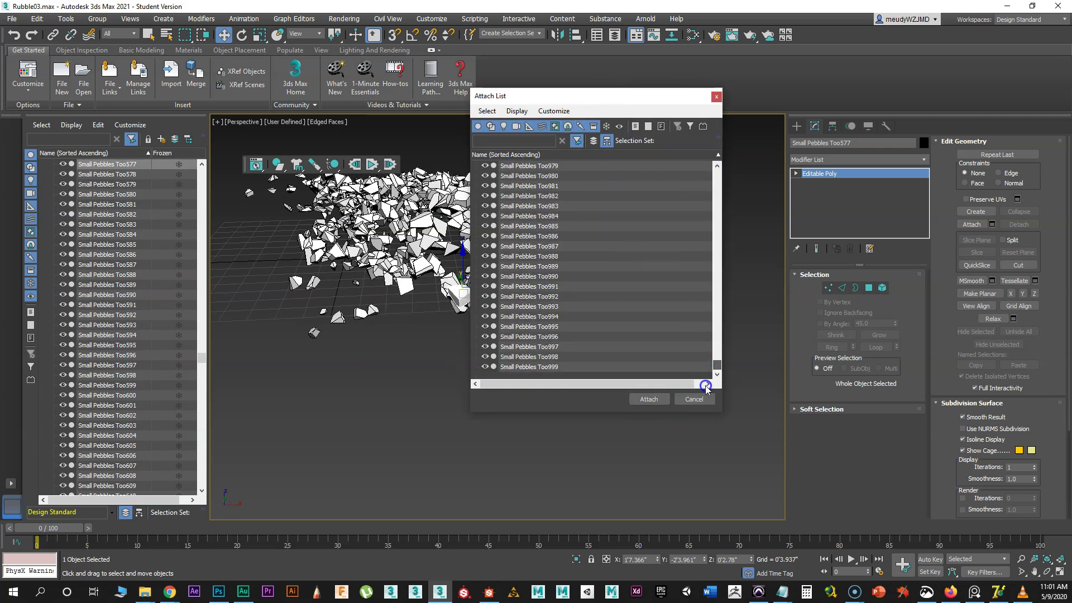
{"action": "left_click", "coordinate": [503, 366], "text": "shift"}
{"action": "left_click", "coordinate": [648, 398]}
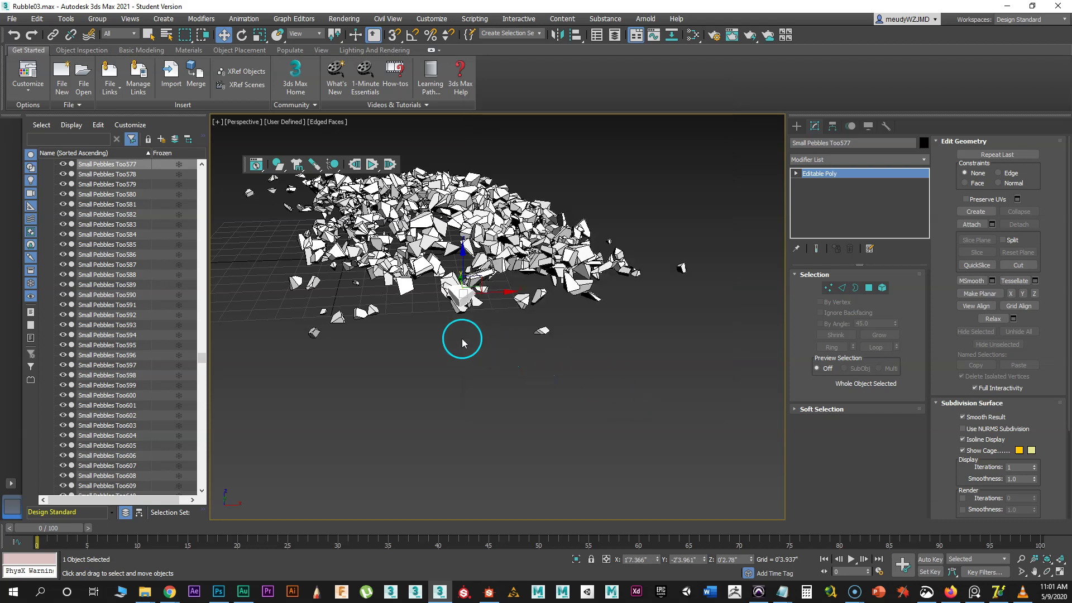
- Deselect the merged pebbles and show the Small Pebbles, Medium Rocks and Big Boulders layers again to view the whole pile
{"action": "middle_click_drag", "start_coordinate": [391, 349], "coordinate": [481, 371]}
{"action": "left_click", "coordinate": [410, 275]}
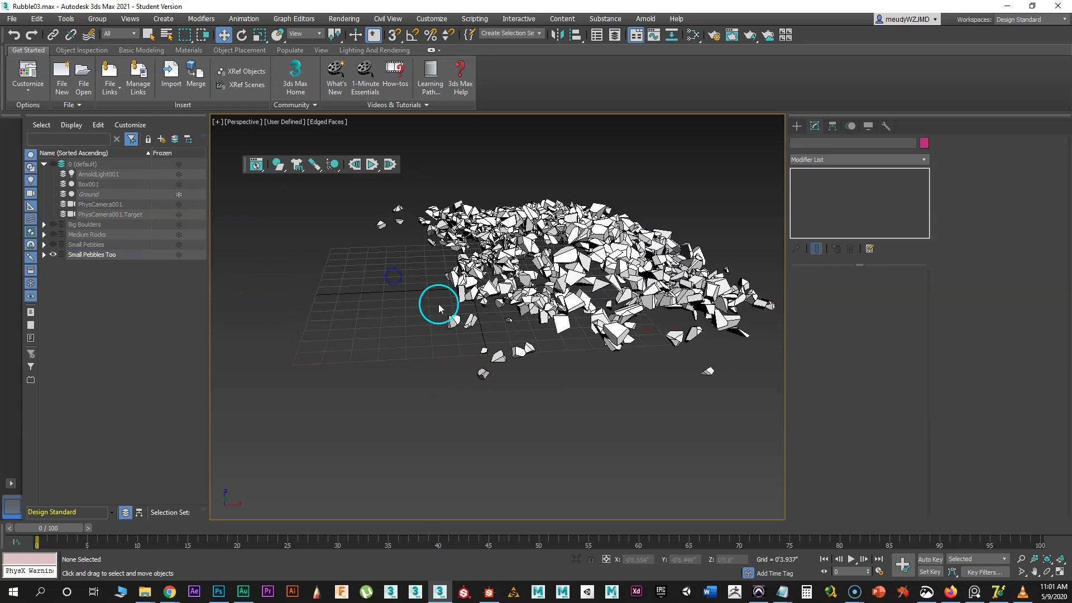
{"action": "left_click", "coordinate": [53, 244]}
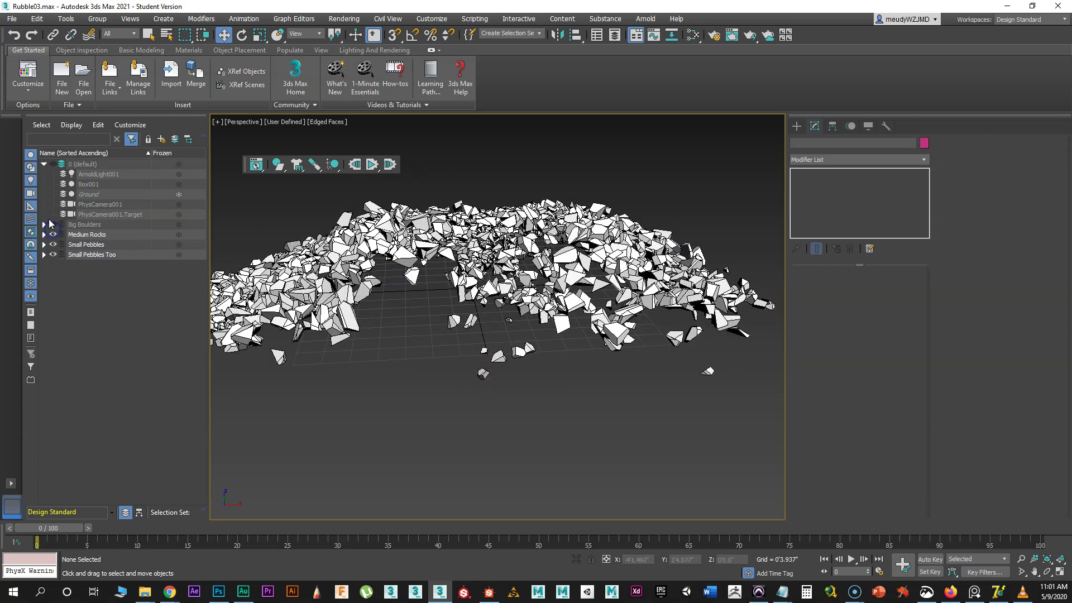
{"action": "left_click", "coordinate": [53, 224]}
{"action": "middle_click_drag", "start_coordinate": [593, 285], "coordinate": [659, 313]}
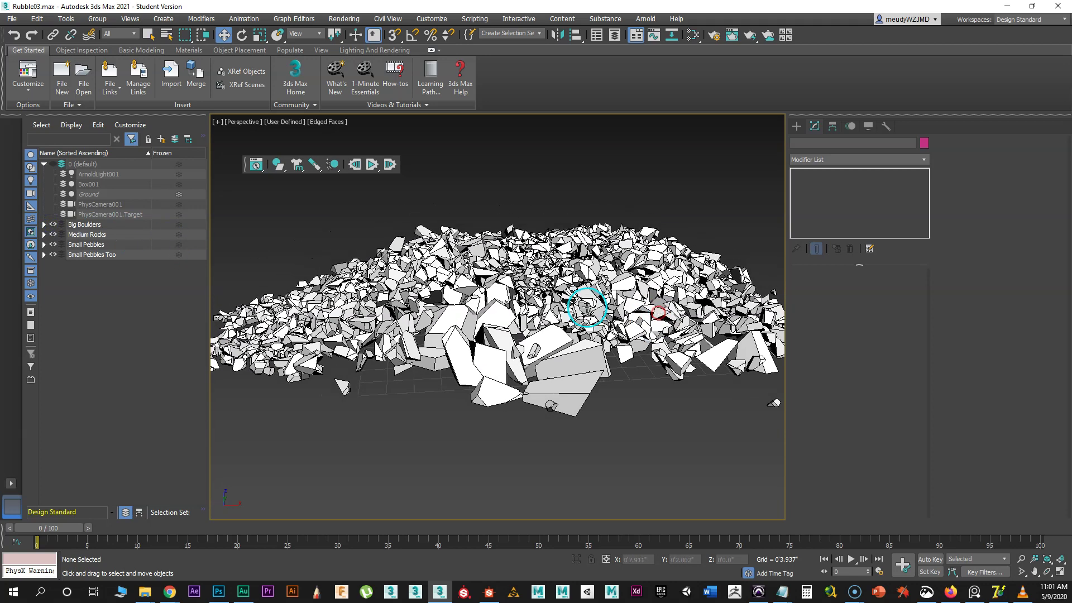
{"action": "mouse_move", "coordinate": [590, 300]}
{"action": "middle_mouse_down", "text": "alt"}
{"action": "mouse_move", "coordinate": [565, 324]}
{"action": "mouse_move", "coordinate": [545, 321]}
{"action": "mouse_move", "coordinate": [593, 302]}
{"action": "middle_mouse_up", "text": "alt"}
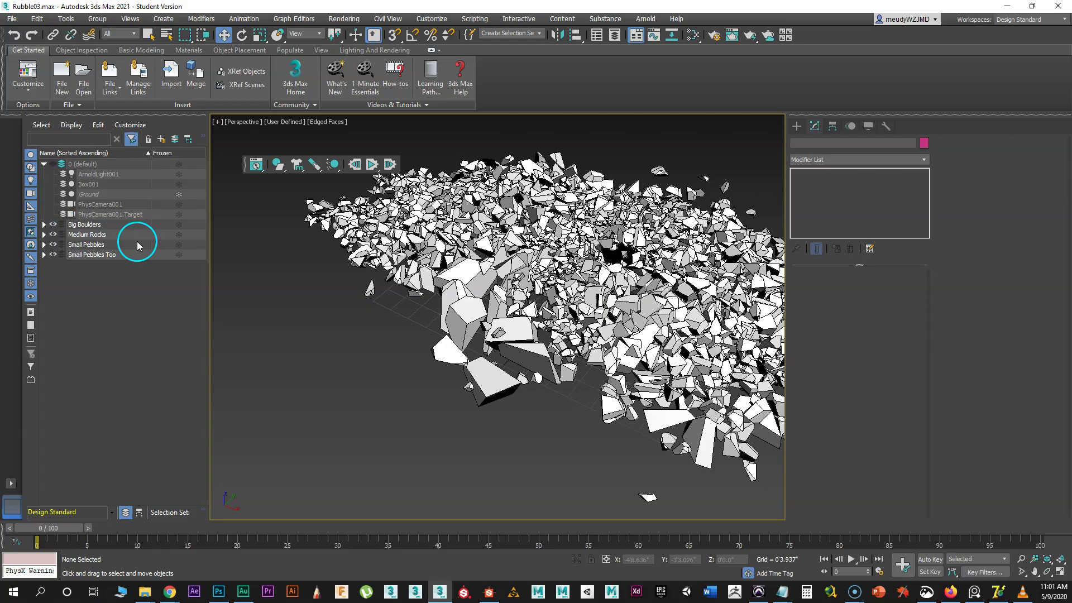
- Show the 0 (default) layer again and view the rubble pile on the ground plane from several sides
{"action": "middle_click_drag", "start_coordinate": [550, 267], "coordinate": [564, 288], "text": "alt"}
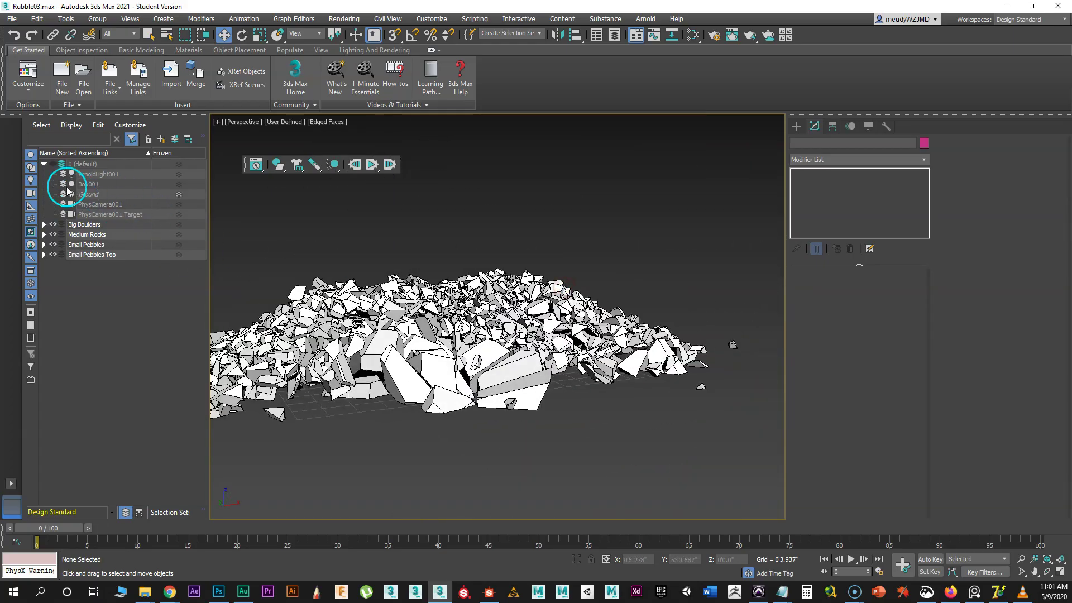
{"action": "left_click", "coordinate": [54, 164]}
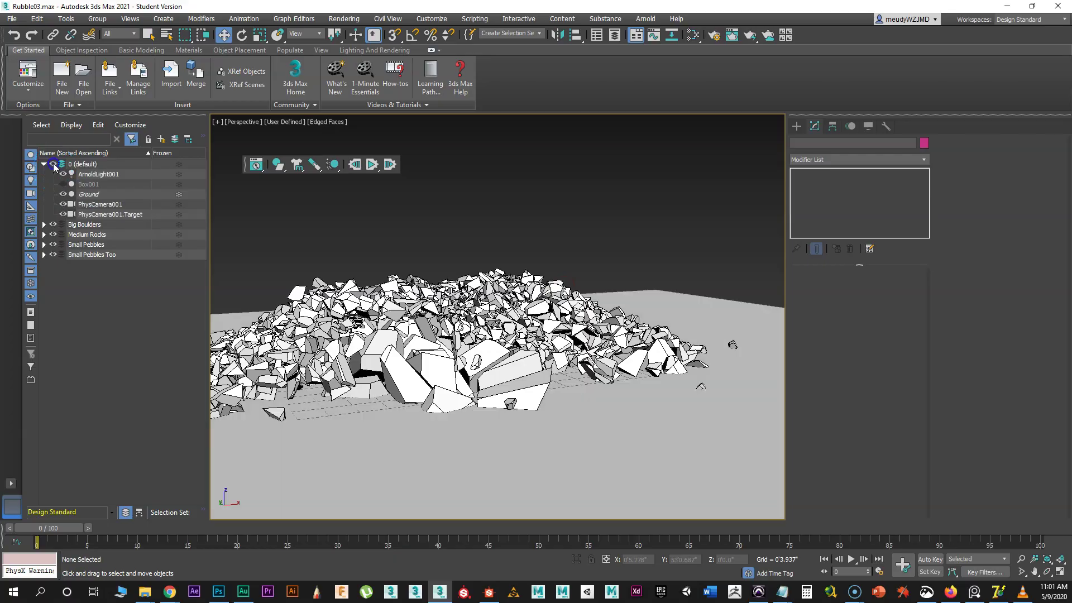
{"action": "middle_click_drag", "start_coordinate": [325, 339], "coordinate": [463, 419]}
{"action": "middle_click_drag", "start_coordinate": [464, 419], "coordinate": [519, 256]}
{"action": "middle_click_drag", "start_coordinate": [543, 318], "coordinate": [559, 298], "text": "alt"}
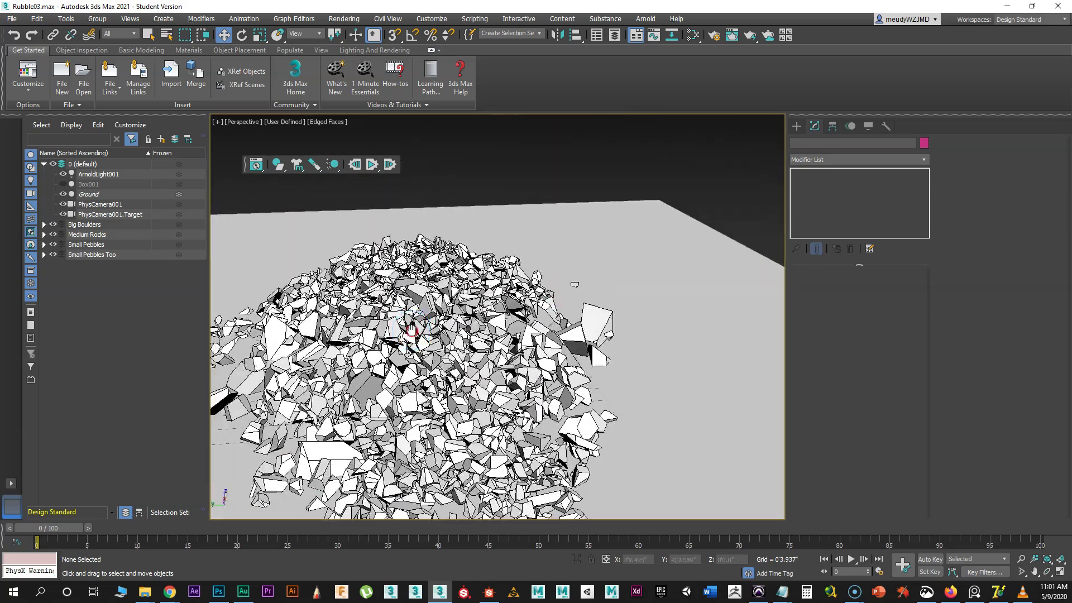
{"action": "middle_click_drag", "start_coordinate": [412, 335], "coordinate": [489, 289]}
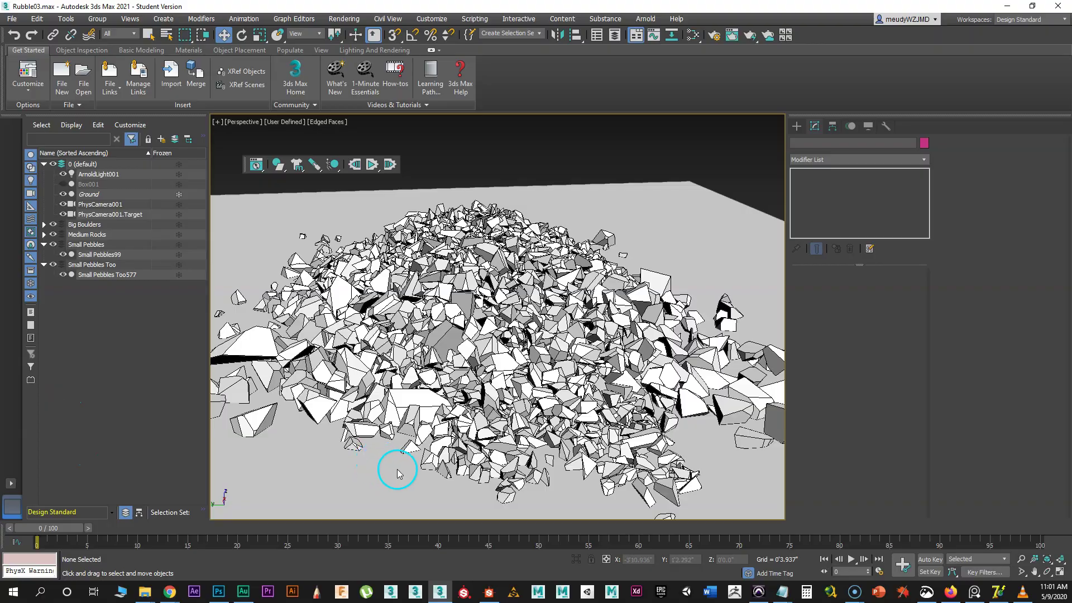
{"action": "middle_click_drag", "start_coordinate": [576, 371], "coordinate": [525, 423], "text": "alt"}
{"action": "middle_click_drag", "start_coordinate": [685, 373], "coordinate": [493, 434], "text": "alt"}
{"action": "middle_click_drag", "start_coordinate": [435, 411], "coordinate": [389, 357], "text": "alt"}
{"action": "middle_click_drag", "start_coordinate": [450, 395], "coordinate": [486, 307], "text": "alt"}
{"action": "middle_click_drag", "start_coordinate": [560, 301], "coordinate": [503, 279], "text": "alt"}
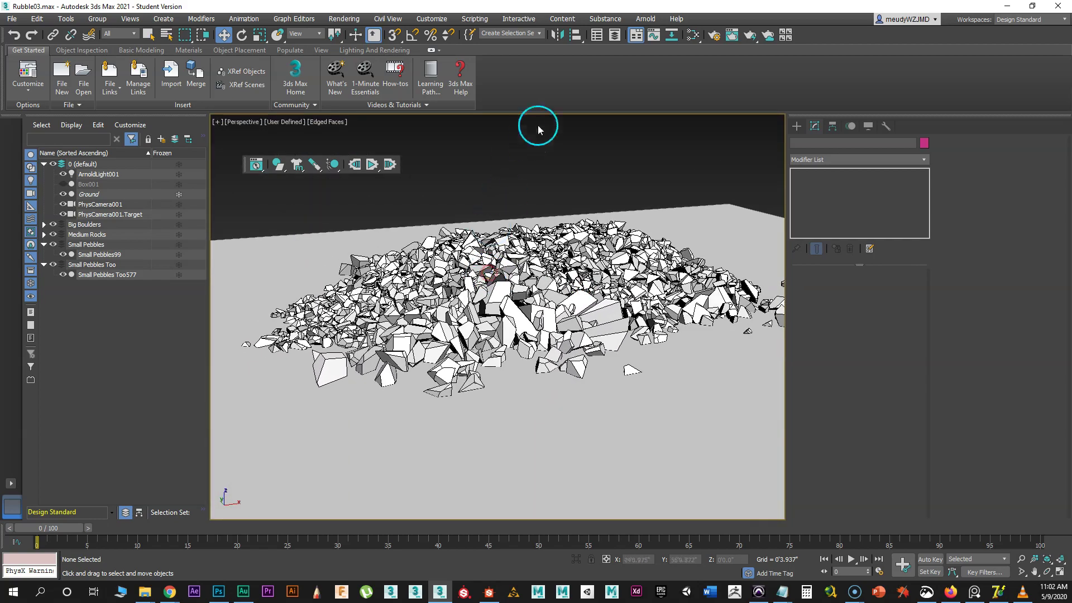
- Open the Slate Material Editor, widen it and move it clear of the rock pile
{"action": "left_click", "coordinate": [693, 35]}
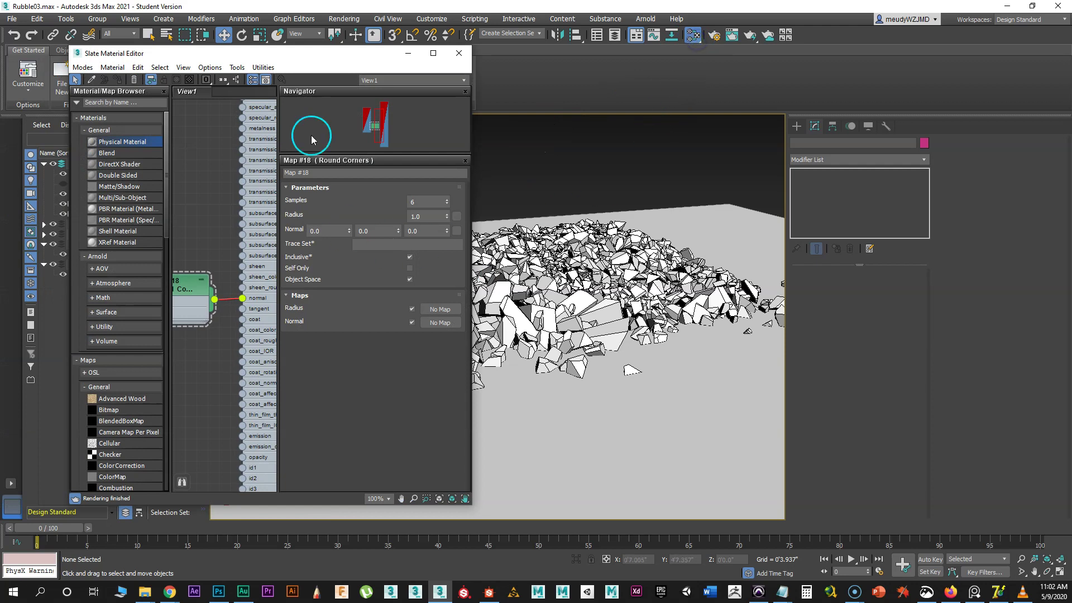
{"action": "left_click_drag", "start_coordinate": [385, 62], "coordinate": [469, 50]}
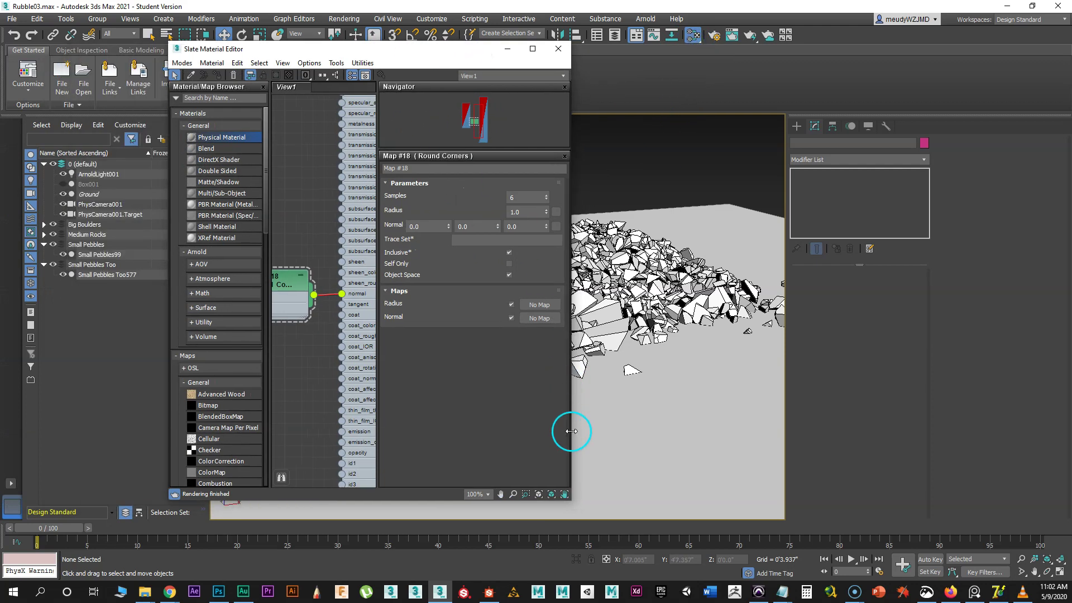
{"action": "left_click_drag", "start_coordinate": [571, 433], "coordinate": [721, 418]}
{"action": "left_click_drag", "start_coordinate": [562, 52], "coordinate": [560, 389]}
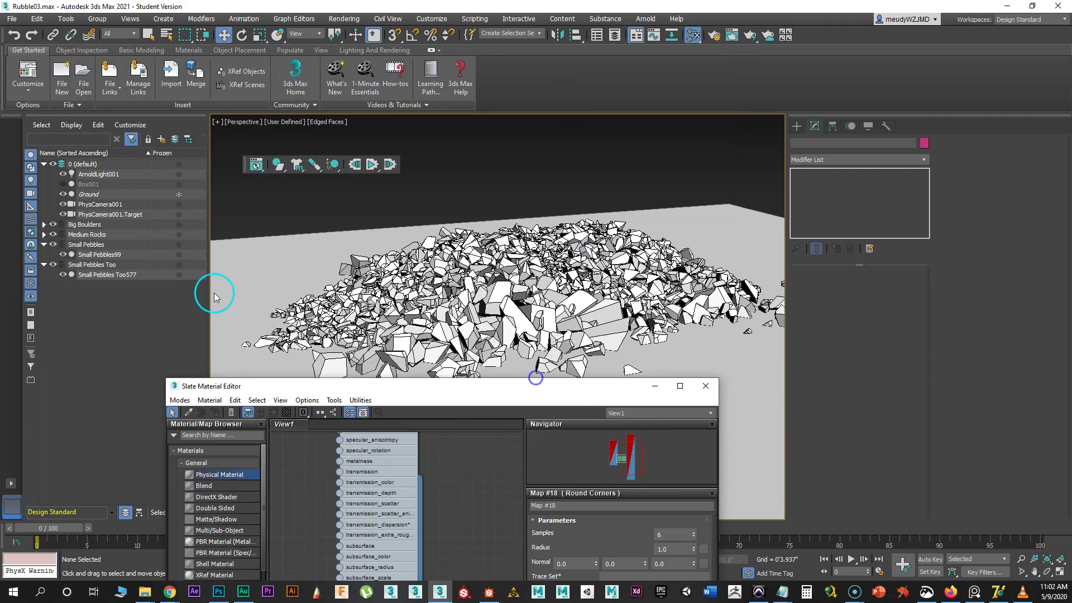
- Hide the Medium Rocks, Small Pebbles and Small Pebbles Too layers and the Ground object, and select the merged Big Boulders
{"action": "left_click", "coordinate": [53, 245]}
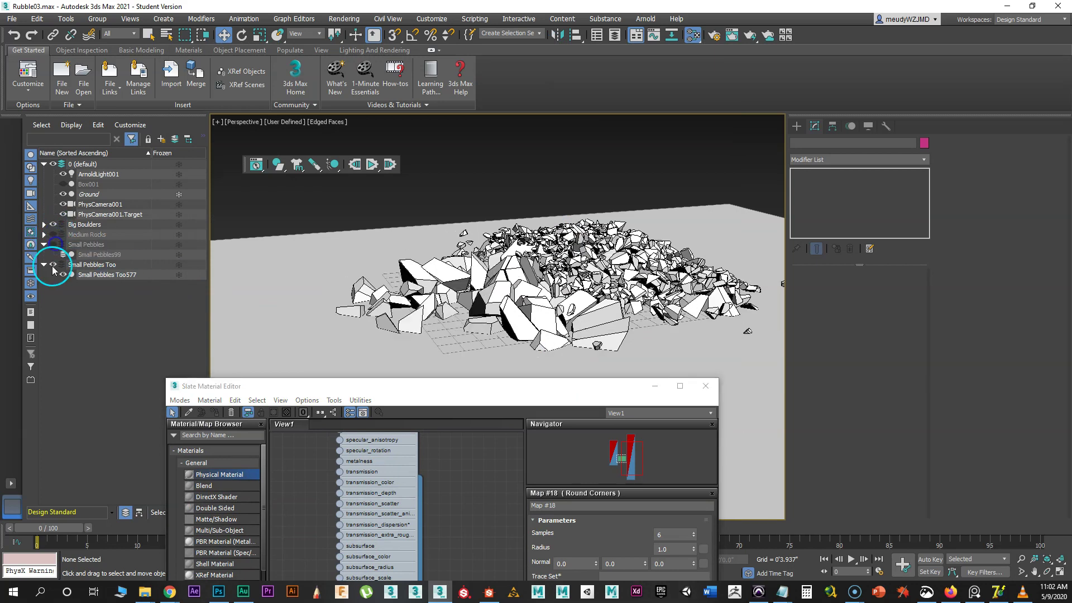
{"action": "left_click", "coordinate": [53, 264]}
{"action": "left_click", "coordinate": [64, 195]}
{"action": "left_click", "coordinate": [551, 281]}
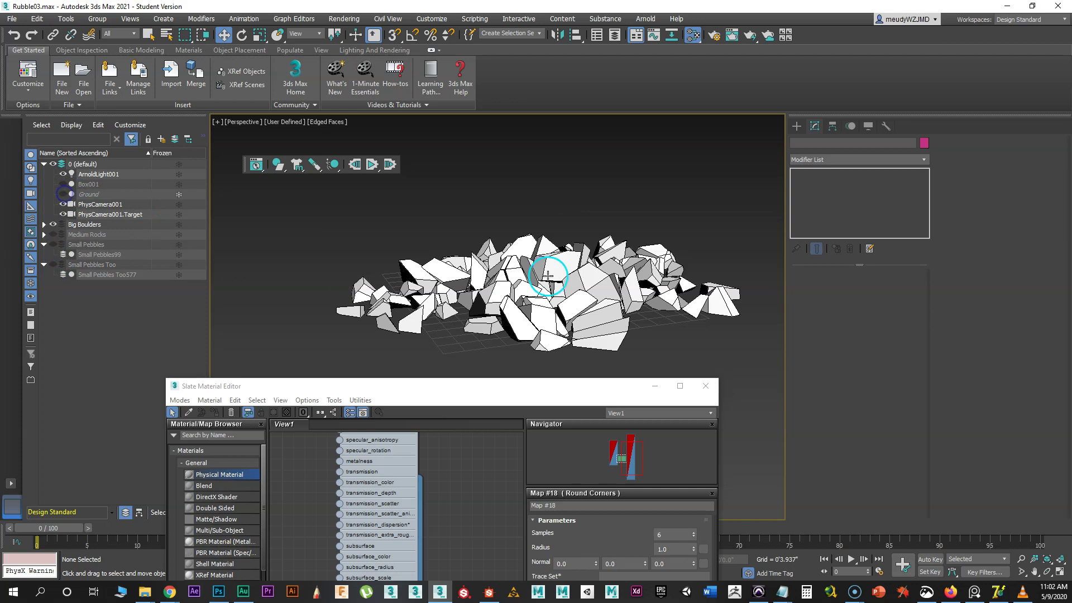
- Connect a Bitmap map using Concrete_Replica_Surfaces_website_2048x.jpg to the base_color input of Material #21
{"action": "left_click_drag", "start_coordinate": [451, 389], "coordinate": [420, 144]}
{"action": "middle_click_drag", "start_coordinate": [388, 265], "coordinate": [439, 416]}
{"action": "double_click", "coordinate": [382, 279]}
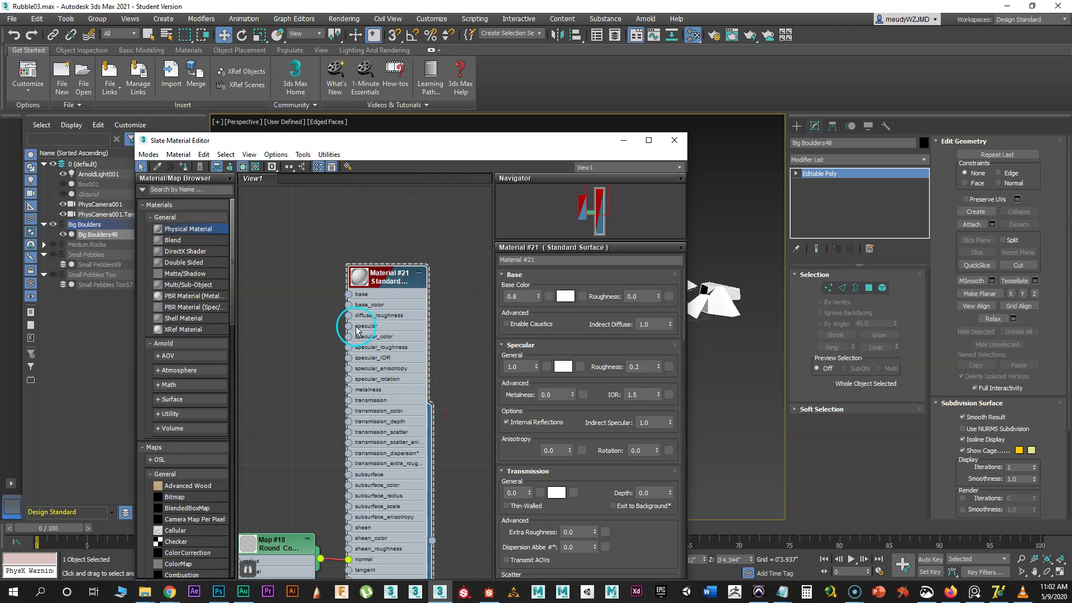
{"action": "left_click_drag", "start_coordinate": [349, 306], "coordinate": [296, 292]}
{"action": "left_click", "coordinate": [322, 313]}
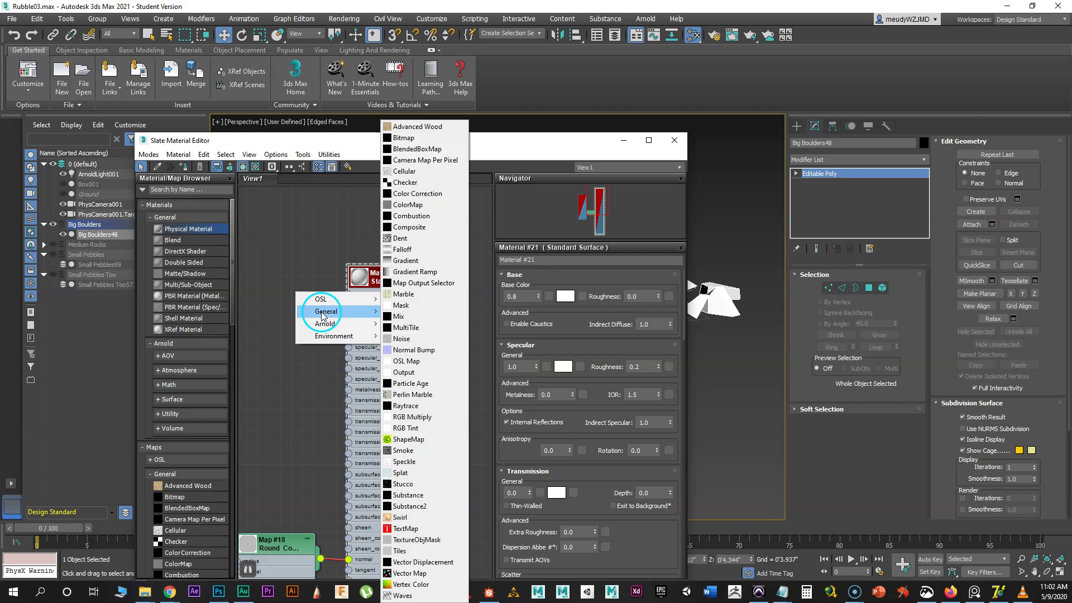
{"action": "left_click", "coordinate": [403, 138]}
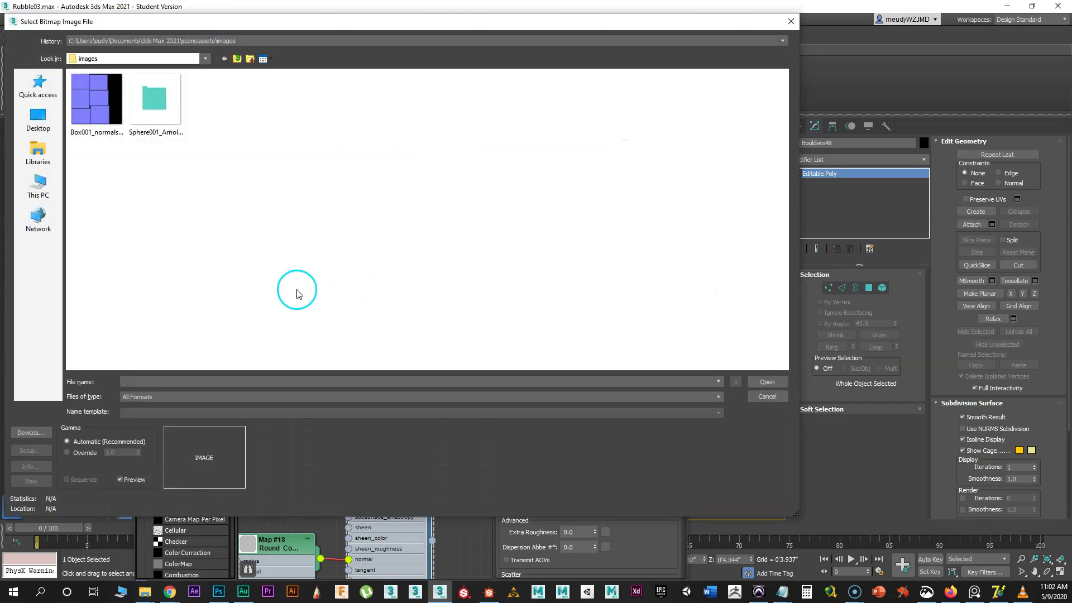
{"action": "left_click", "coordinate": [237, 42]}
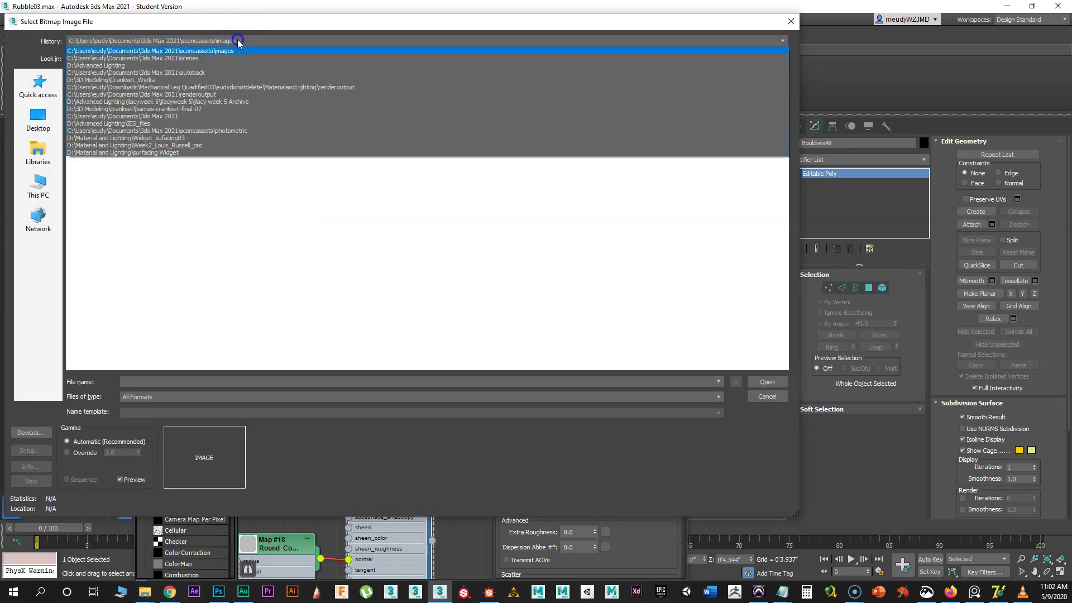
{"action": "left_click", "coordinate": [228, 58]}
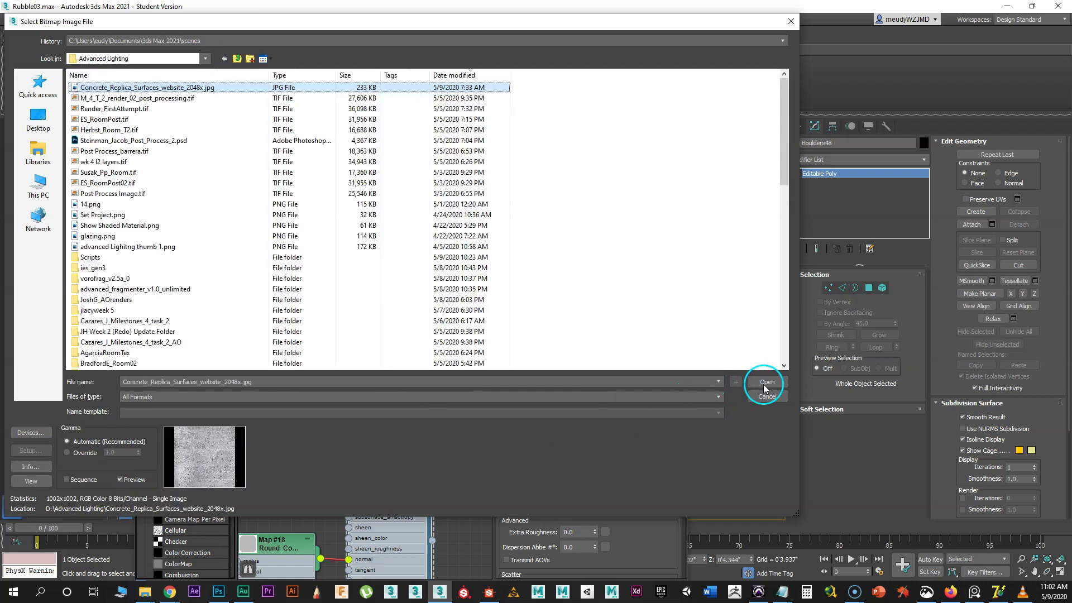
{"action": "left_click", "coordinate": [765, 384]}
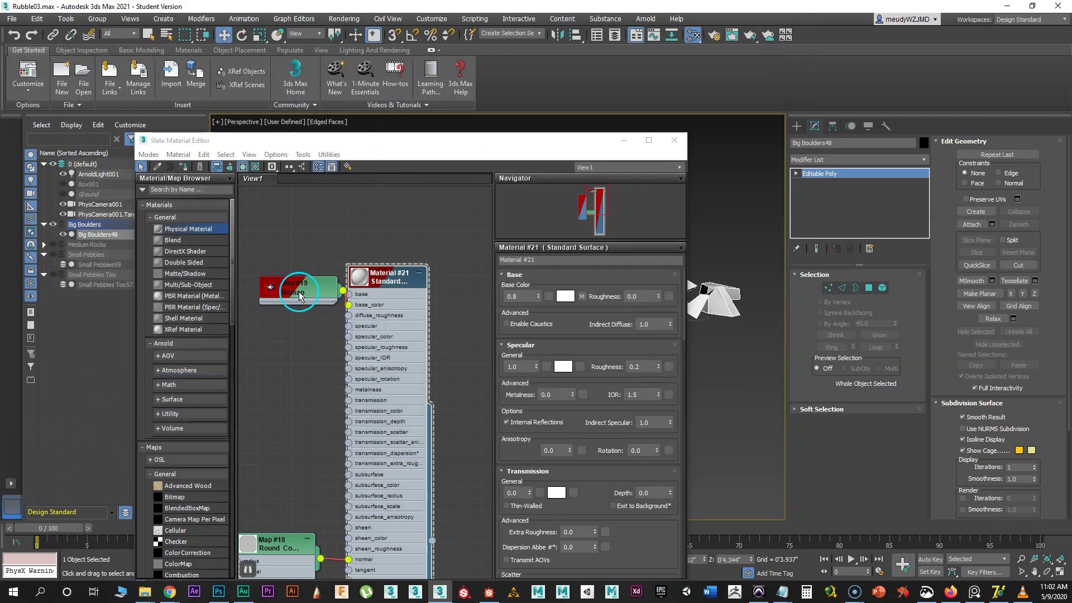
- Reposition the Map #19 bitmap node and view its concrete image at full size
{"action": "left_click_drag", "start_coordinate": [391, 143], "coordinate": [432, 117]}
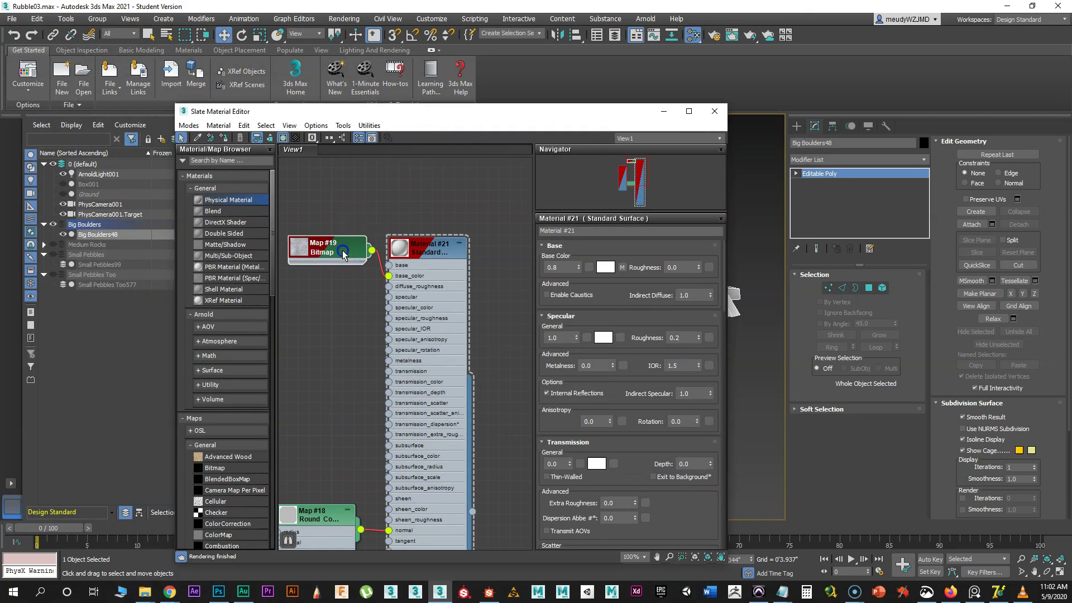
{"action": "left_click_drag", "start_coordinate": [343, 254], "coordinate": [331, 289]}
{"action": "double_click", "coordinate": [331, 289]}
{"action": "left_click", "coordinate": [680, 420]}
{"action": "left_click_drag", "start_coordinate": [592, 96], "coordinate": [490, 119]}
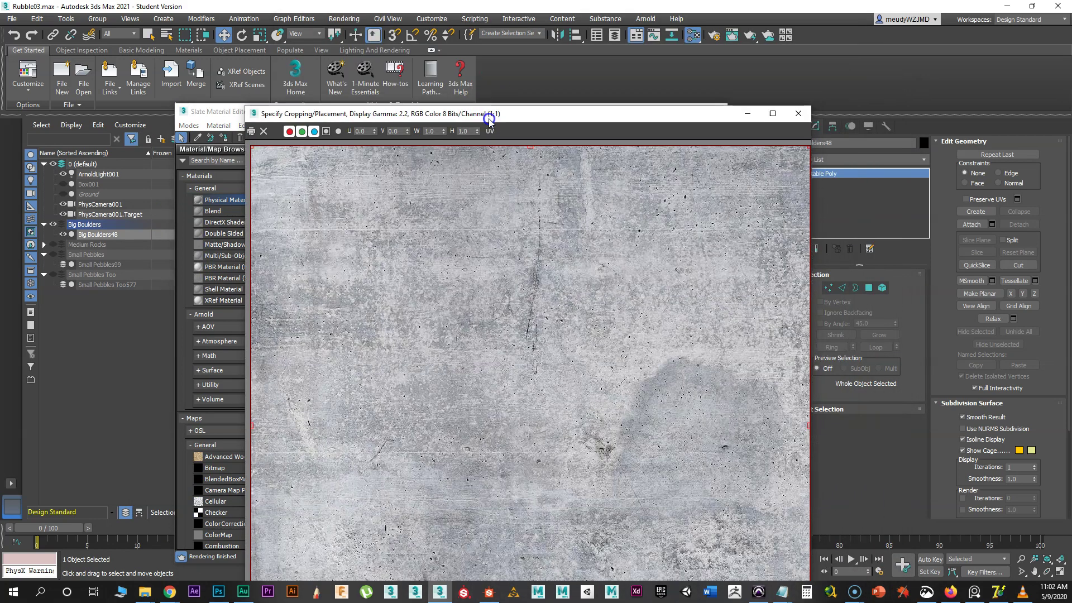
{"action": "left_click", "coordinate": [800, 113]}
- Move the material editor aside and examine up close how the concrete texture maps onto the boulders
{"action": "left_click_drag", "start_coordinate": [383, 117], "coordinate": [161, 141]}
{"action": "left_click_drag", "start_coordinate": [410, 136], "coordinate": [270, 133]}
{"action": "left_click", "coordinate": [532, 300]}
{"action": "middle_click_drag", "start_coordinate": [532, 301], "coordinate": [511, 304], "text": "alt"}
{"action": "scroll", "coordinate": [505, 304], "scroll_direction": "up", "scroll_amount": 3}
{"action": "scroll", "coordinate": [505, 305], "scroll_direction": "up", "scroll_amount": 6}
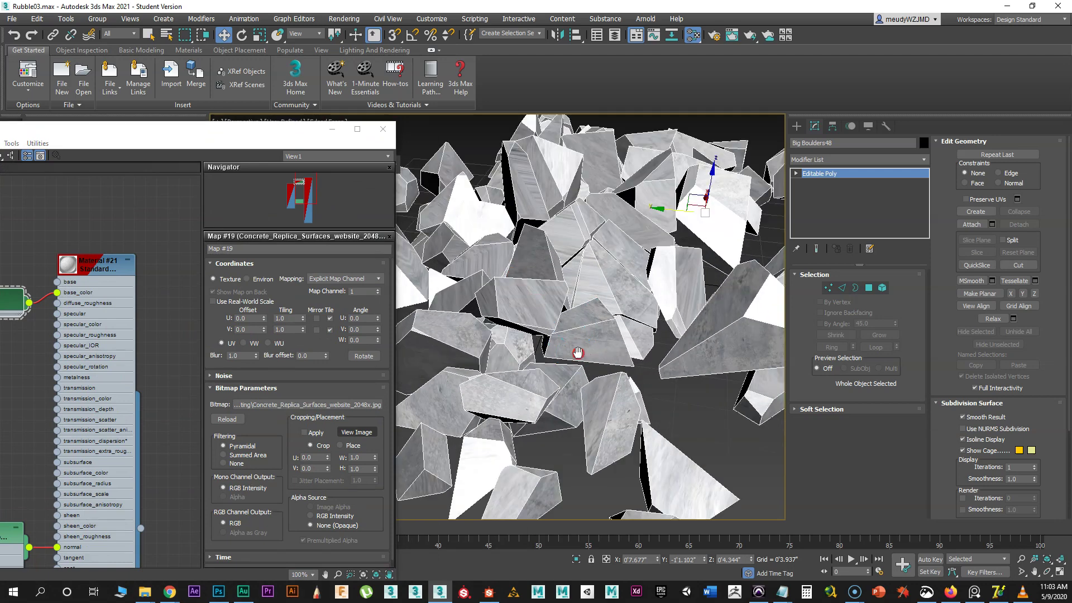
{"action": "middle_click_drag", "start_coordinate": [565, 339], "coordinate": [596, 330]}
- Add a UVW Map modifier to the merged boulders and set its mapping to Box
{"action": "left_click", "coordinate": [925, 160]}
{"action": "left_click_drag", "start_coordinate": [927, 245], "coordinate": [908, 508]}
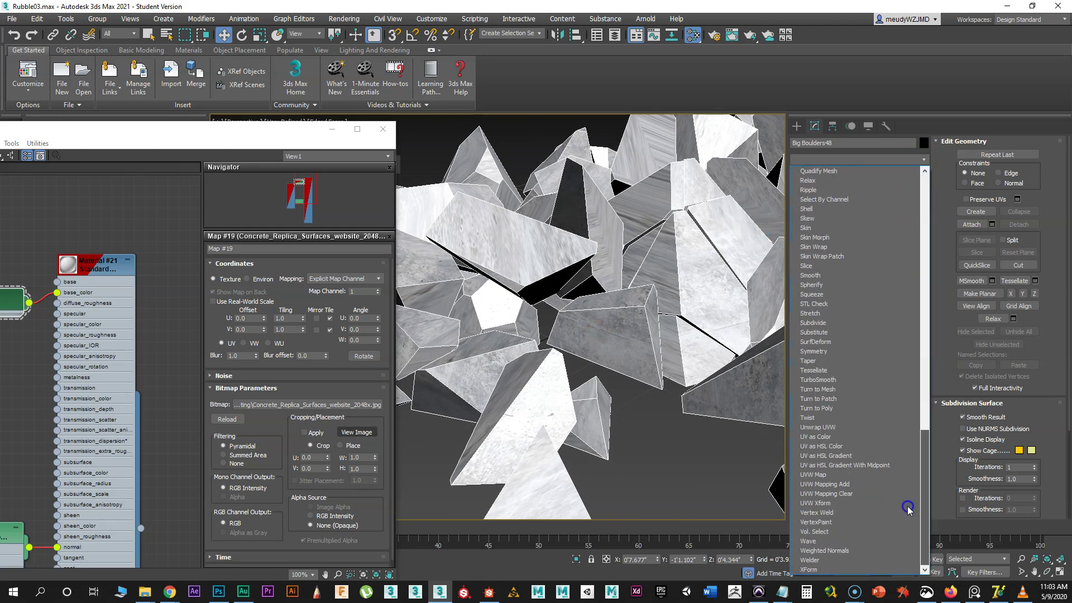
{"action": "left_click", "coordinate": [834, 486]}
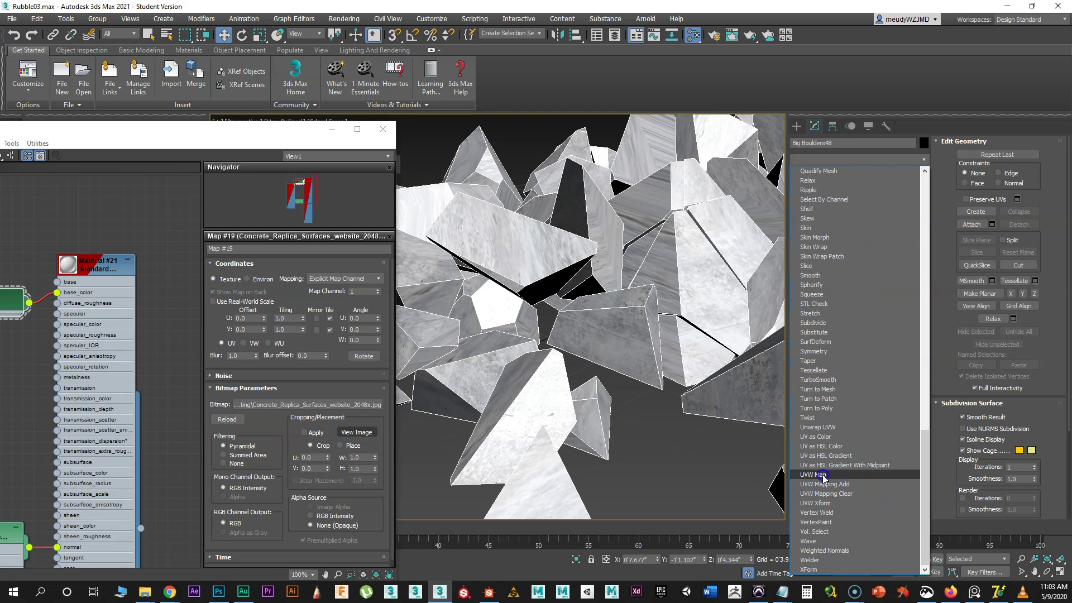
{"action": "left_click", "coordinate": [819, 474]}
{"action": "left_click_drag", "start_coordinate": [335, 130], "coordinate": [184, 138]}
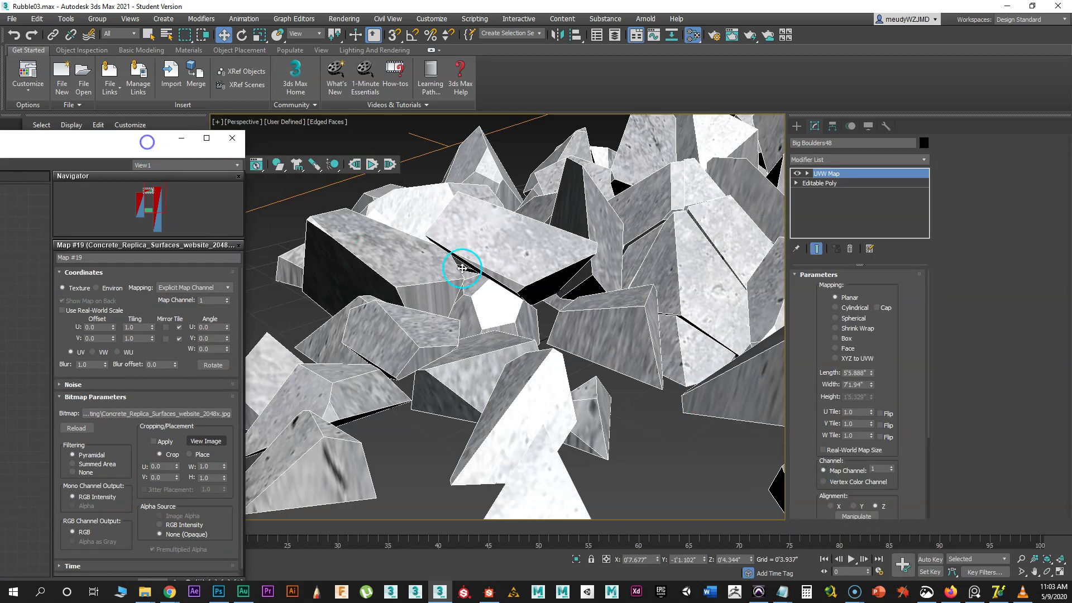
{"action": "scroll", "coordinate": [508, 265], "scroll_direction": "down", "scroll_amount": 4}
{"action": "left_click", "coordinate": [836, 339]}
{"action": "scroll", "coordinate": [489, 352], "scroll_direction": "down", "scroll_amount": 3}
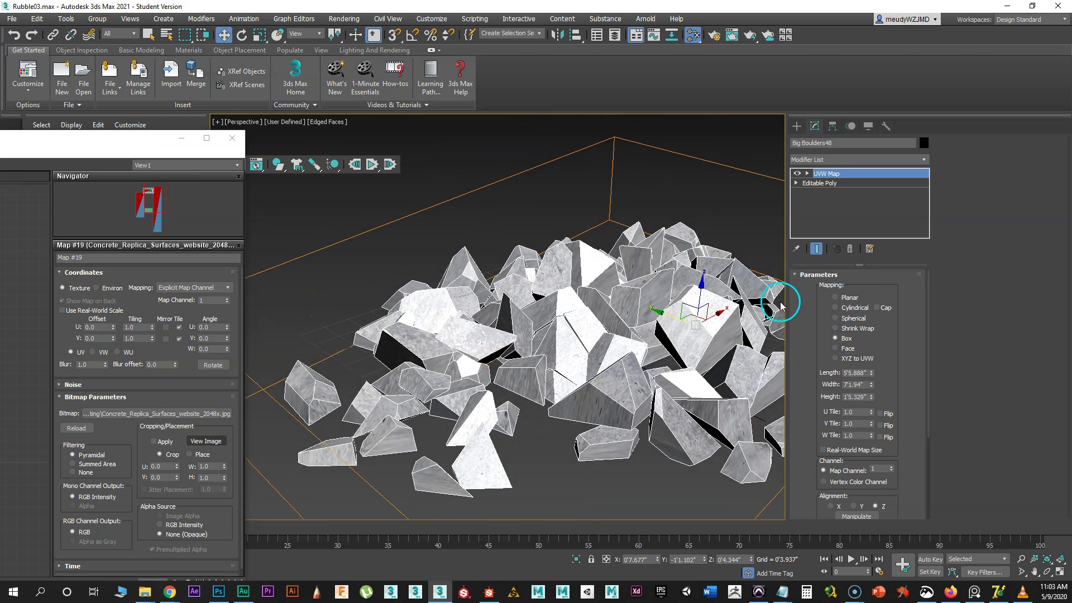
- Set the UVW Map's width and height to 5'5.888" so that both match its length
{"action": "middle_click_drag", "start_coordinate": [674, 345], "coordinate": [666, 306]}
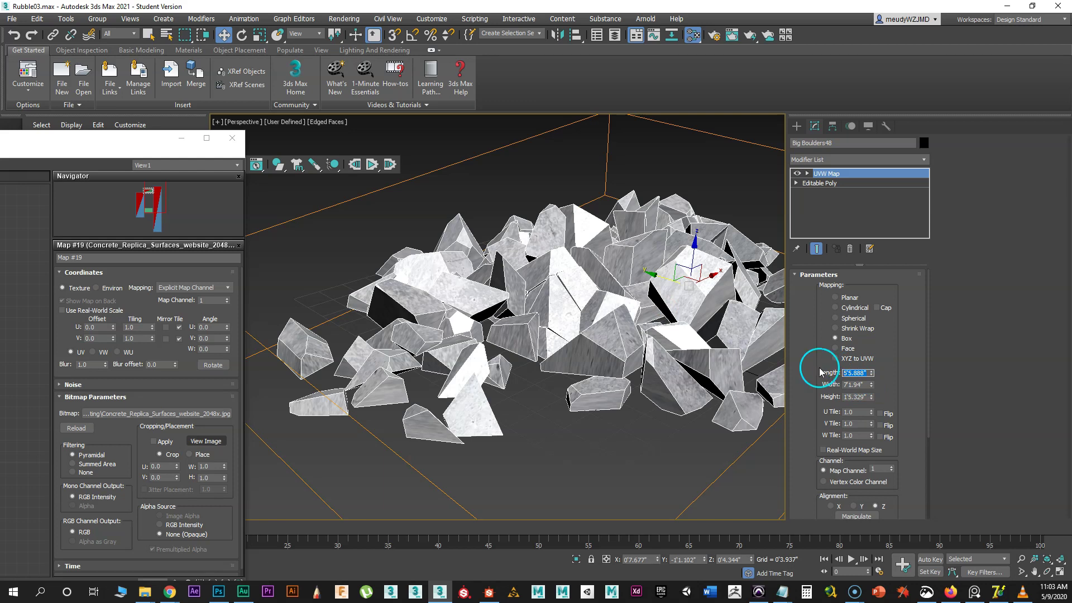
{"action": "key", "text": "Tab"}
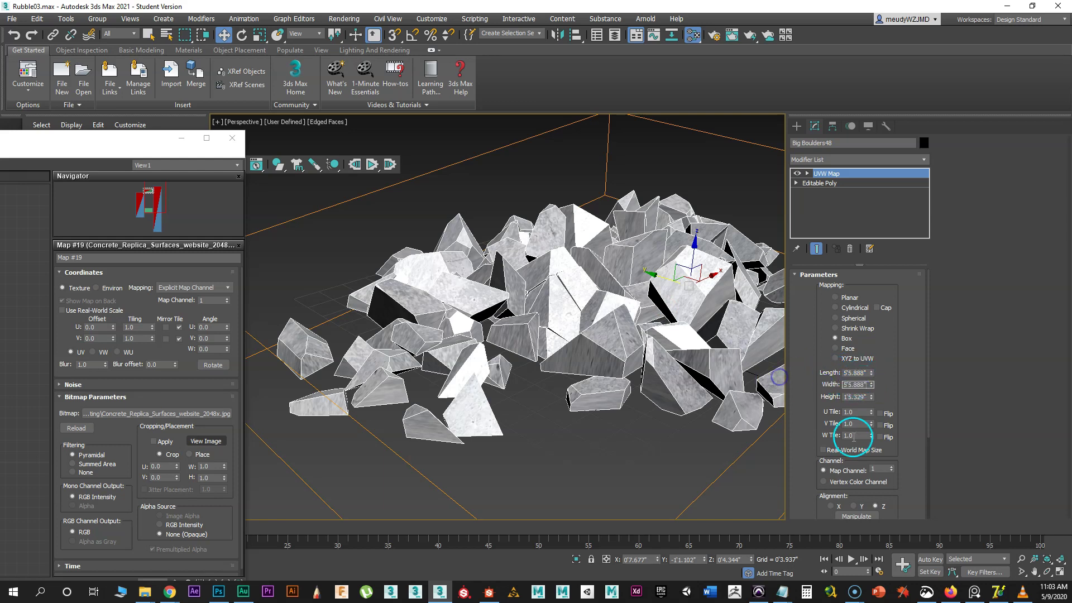
{"action": "key", "text": "Return"}
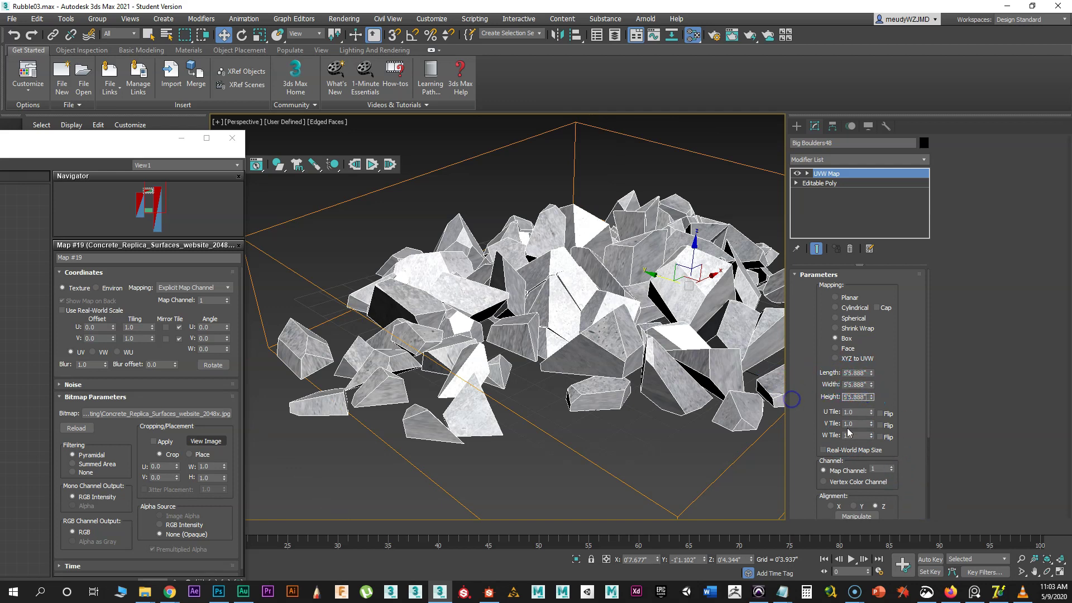
{"action": "key", "text": "Return"}
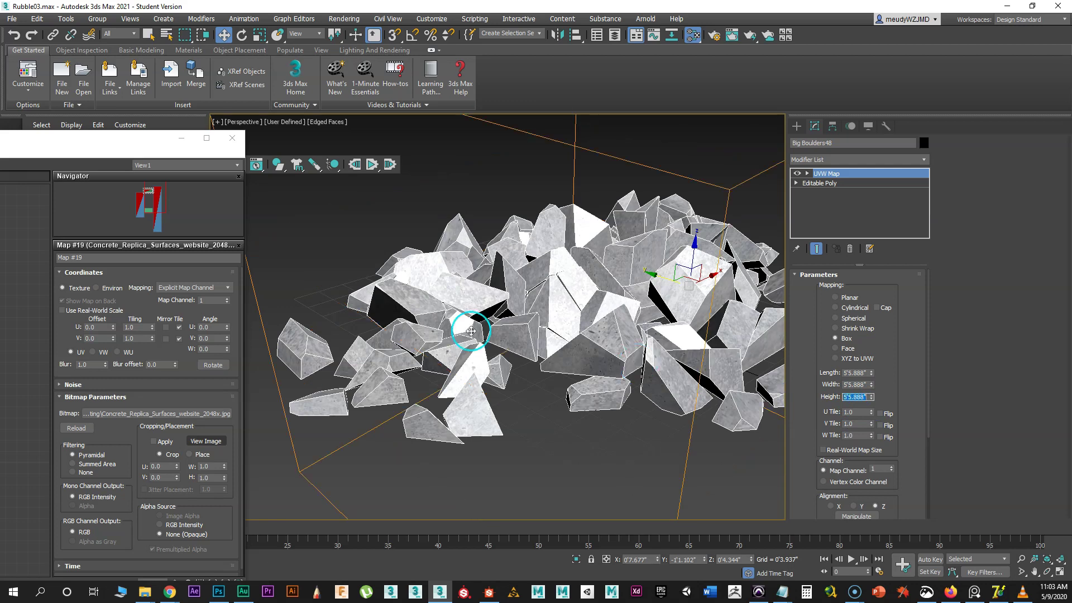
{"action": "scroll", "coordinate": [472, 331], "scroll_direction": "down", "scroll_amount": 3}
{"action": "scroll", "coordinate": [551, 370], "scroll_direction": "up", "scroll_amount": 6}
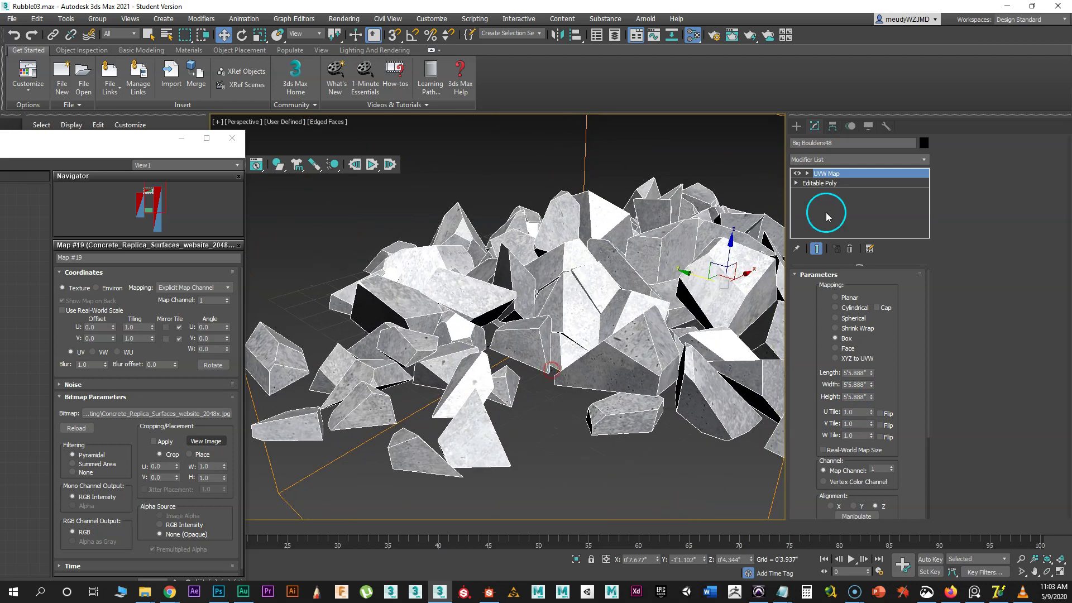
- Scale down the UVW Map gizmo to make the concrete texture finer on the boulders
{"action": "left_click", "coordinate": [807, 173]}
{"action": "left_click", "coordinate": [827, 184]}
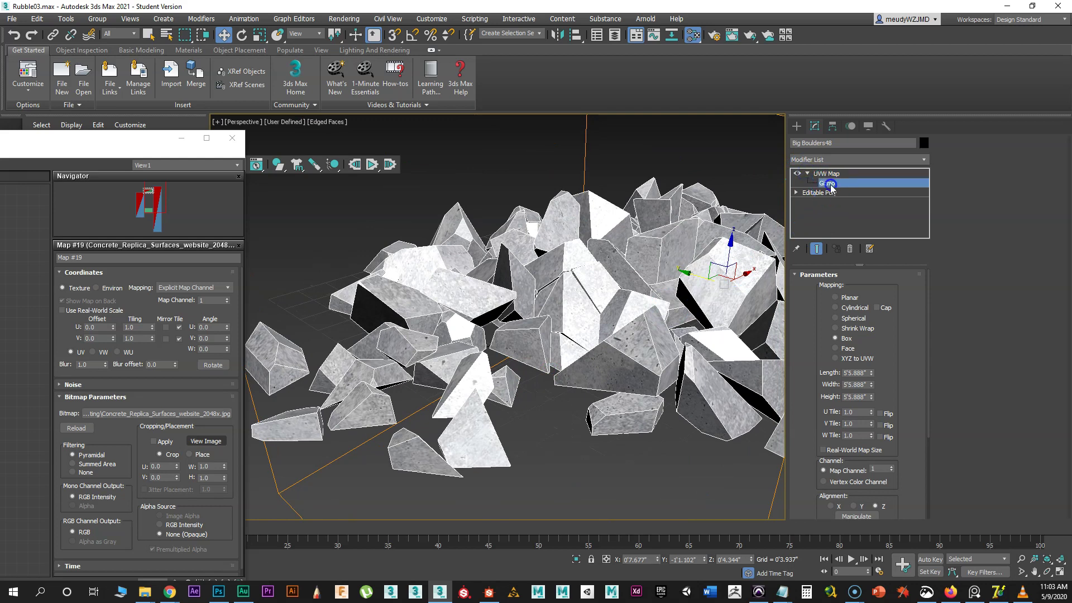
{"action": "right_click", "coordinate": [663, 250]}
{"action": "left_click", "coordinate": [678, 280]}
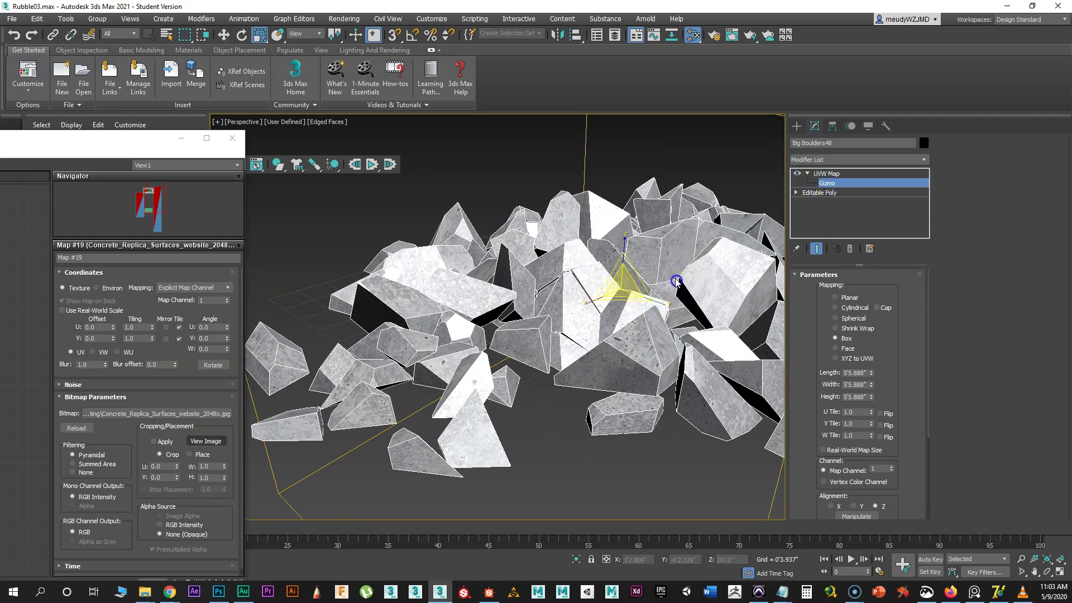
{"action": "left_click_drag", "start_coordinate": [626, 247], "coordinate": [618, 370]}
{"action": "scroll", "coordinate": [619, 371], "scroll_direction": "up", "scroll_amount": 3}
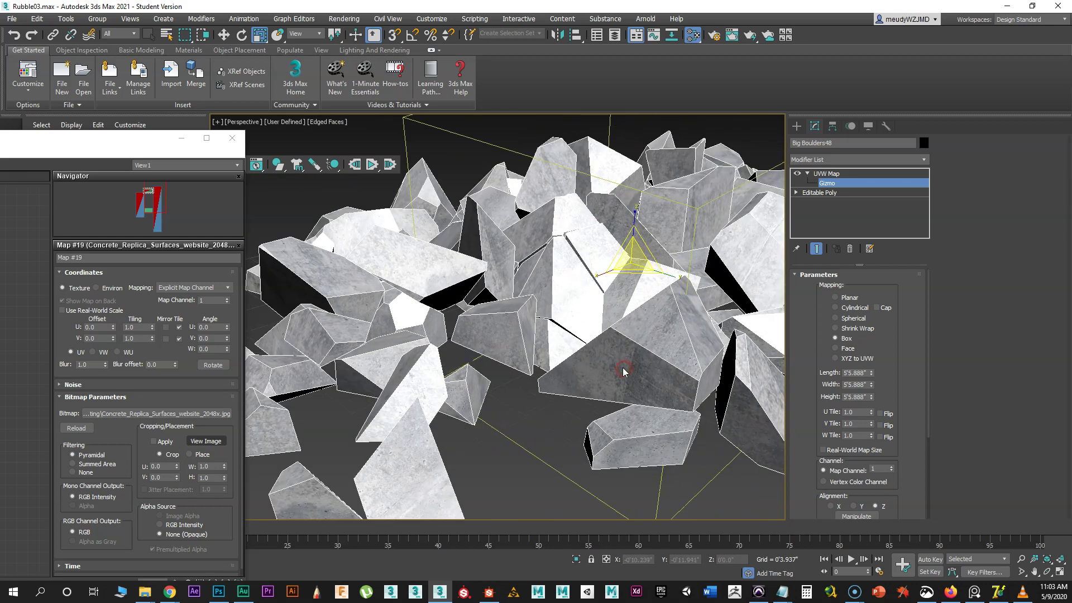
{"action": "scroll", "coordinate": [599, 389], "scroll_direction": "down", "scroll_amount": 5}
{"action": "middle_click_drag", "start_coordinate": [534, 349], "coordinate": [550, 342]}
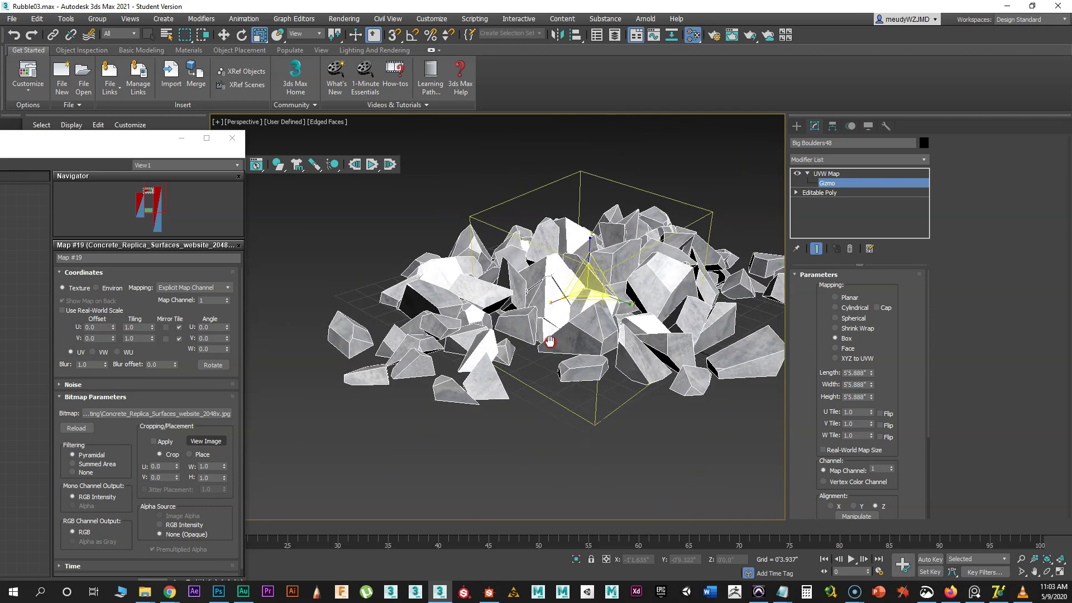
- Bring the material editor back into view and arrange the bitmap and Round Corners nodes beside Material #21
{"action": "left_click_drag", "start_coordinate": [135, 143], "coordinate": [573, 83]}
{"action": "middle_click_drag", "start_coordinate": [288, 356], "coordinate": [379, 289]}
{"action": "left_click", "coordinate": [270, 233]}
{"action": "left_click_drag", "start_coordinate": [271, 234], "coordinate": [248, 228]}
{"action": "left_click_drag", "start_coordinate": [506, 83], "coordinate": [439, 83]}
{"action": "left_click_drag", "start_coordinate": [291, 405], "coordinate": [248, 417]}
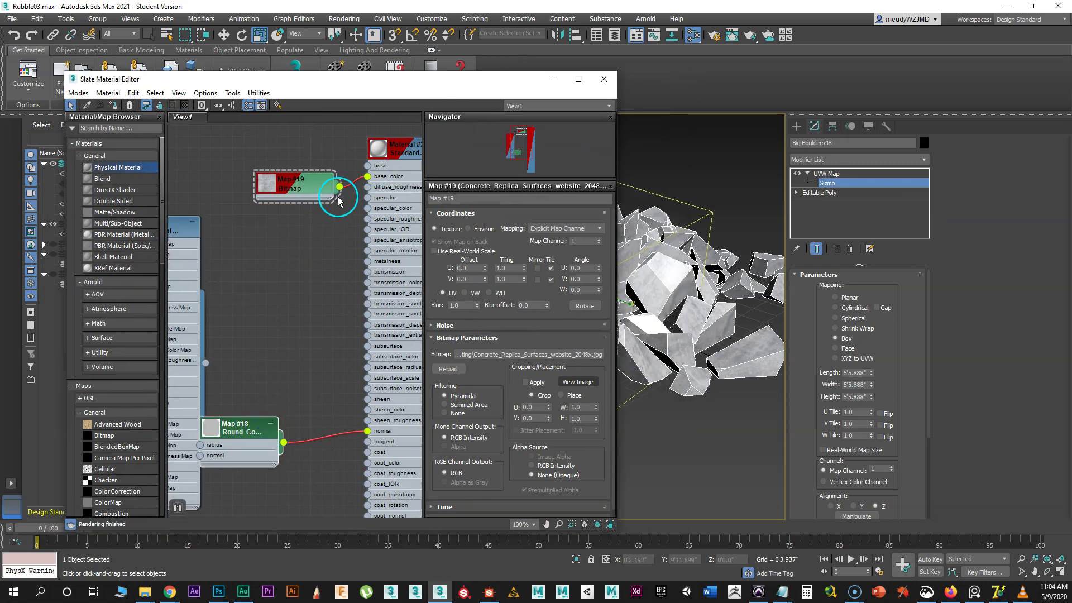
- Disconnect Round Corners from Material #21's normal input, move its node down, and connect a new Arnold Bump 2D map to normal instead
{"action": "left_click_drag", "start_coordinate": [368, 432], "coordinate": [319, 408]}
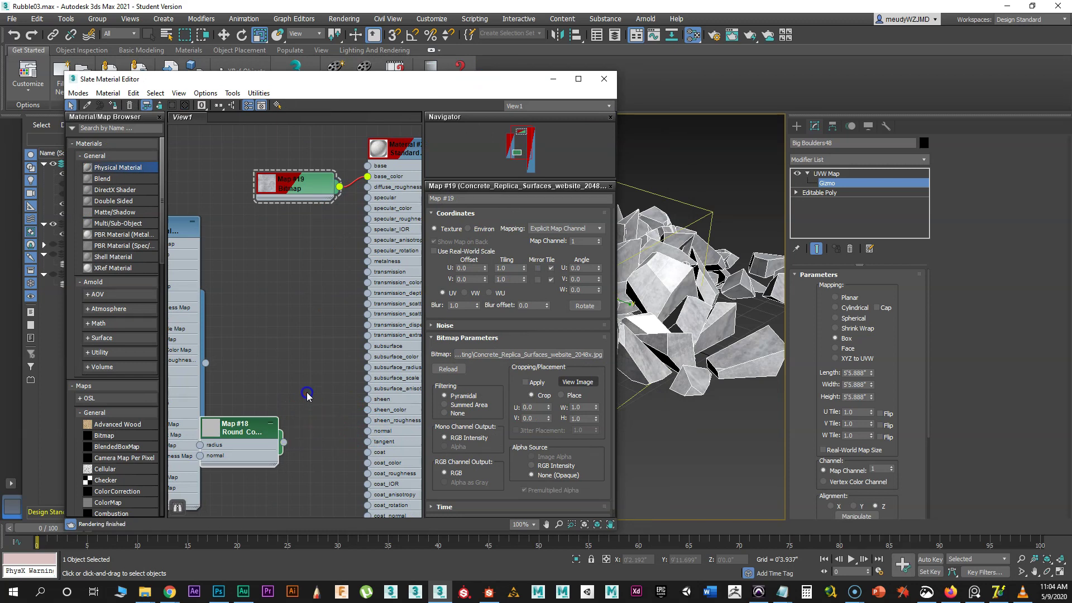
{"action": "left_click_drag", "start_coordinate": [239, 429], "coordinate": [261, 486]}
{"action": "left_click", "coordinate": [355, 444]}
{"action": "left_click_drag", "start_coordinate": [370, 434], "coordinate": [285, 389]}
{"action": "mouse_move", "coordinate": [314, 422]}
{"action": "mouse_move", "coordinate": [414, 436]}
{"action": "left_click", "coordinate": [490, 431]}
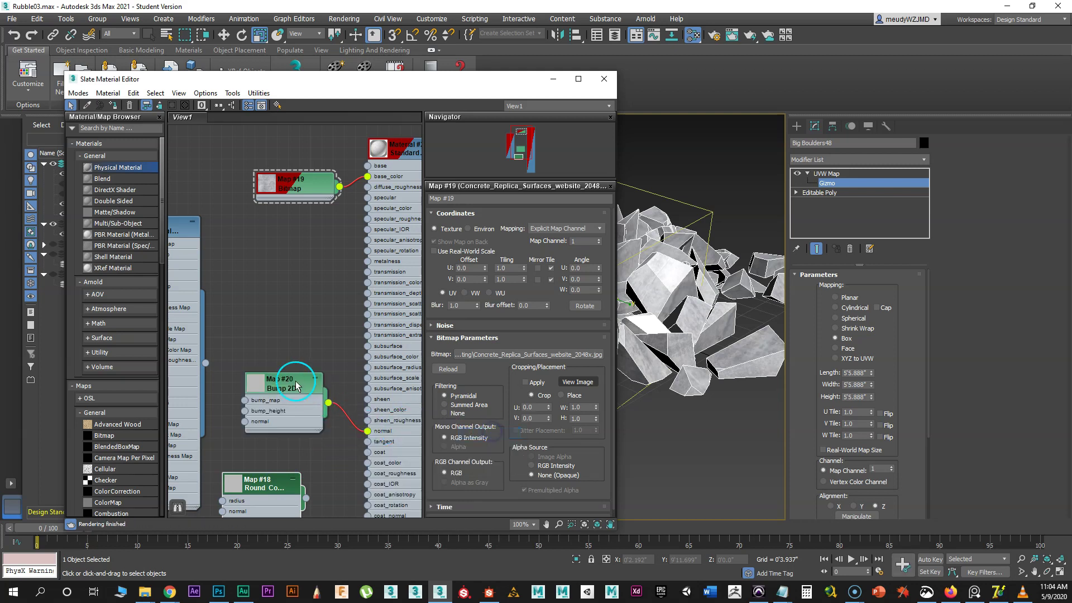
- Connect the concrete bitmap to the Bump 2D node's bump_map input and disconnect it from Material #21's base_color
{"action": "middle_click_drag", "start_coordinate": [230, 285], "coordinate": [321, 259]}
{"action": "left_click_drag", "start_coordinate": [255, 196], "coordinate": [154, 228]}
{"action": "left_click_drag", "start_coordinate": [385, 167], "coordinate": [339, 374]}
{"action": "middle_click_drag", "start_coordinate": [352, 273], "coordinate": [271, 294]}
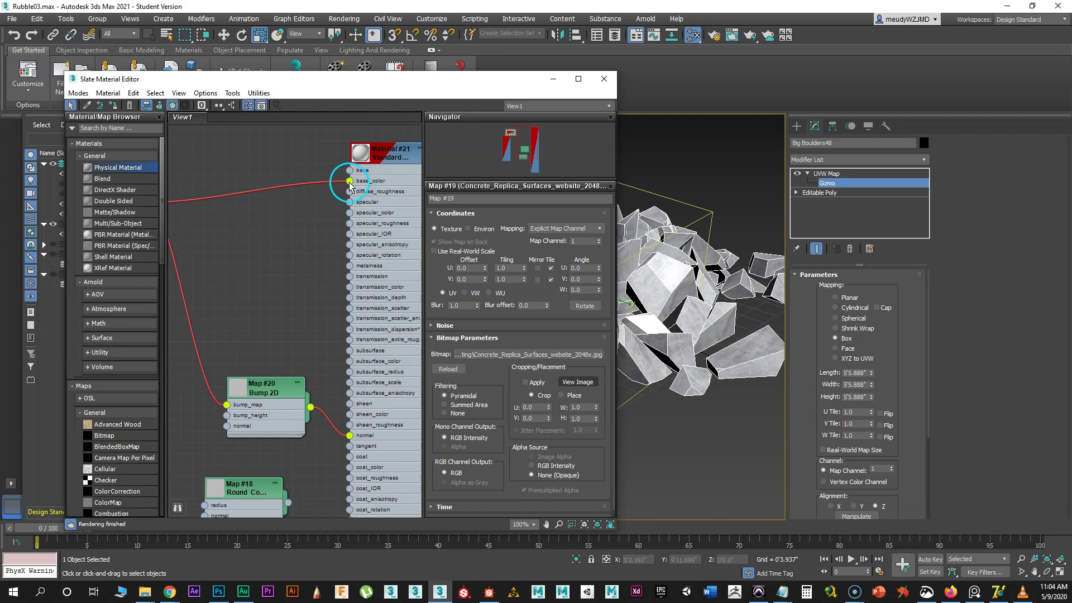
{"action": "left_click_drag", "start_coordinate": [350, 186], "coordinate": [306, 162]}
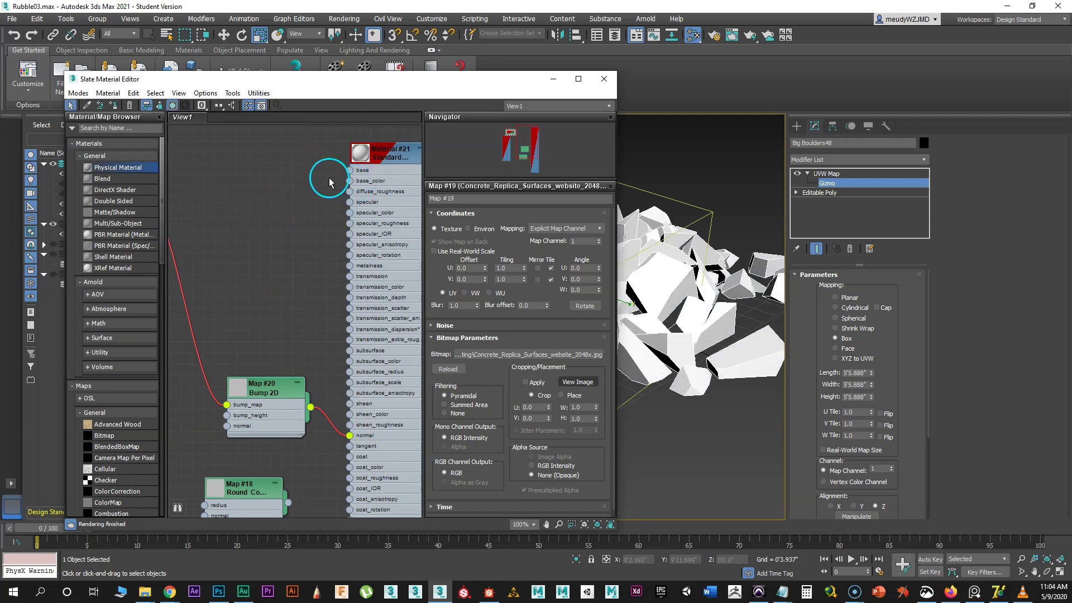
- Move the material editor aside and start an Arnold render of the perspective view in ActiveShade Mode, keeping only its preview window open
{"action": "left_click_drag", "start_coordinate": [384, 83], "coordinate": [2, 251]}
{"action": "middle_click_drag", "start_coordinate": [522, 328], "coordinate": [495, 335]}
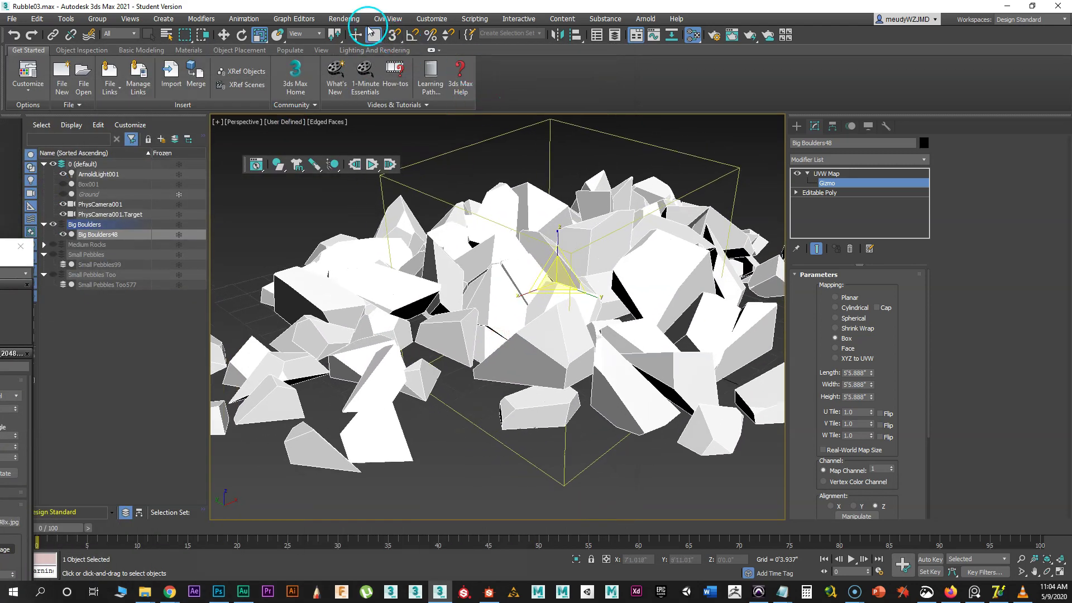
{"action": "left_click", "coordinate": [344, 19]}
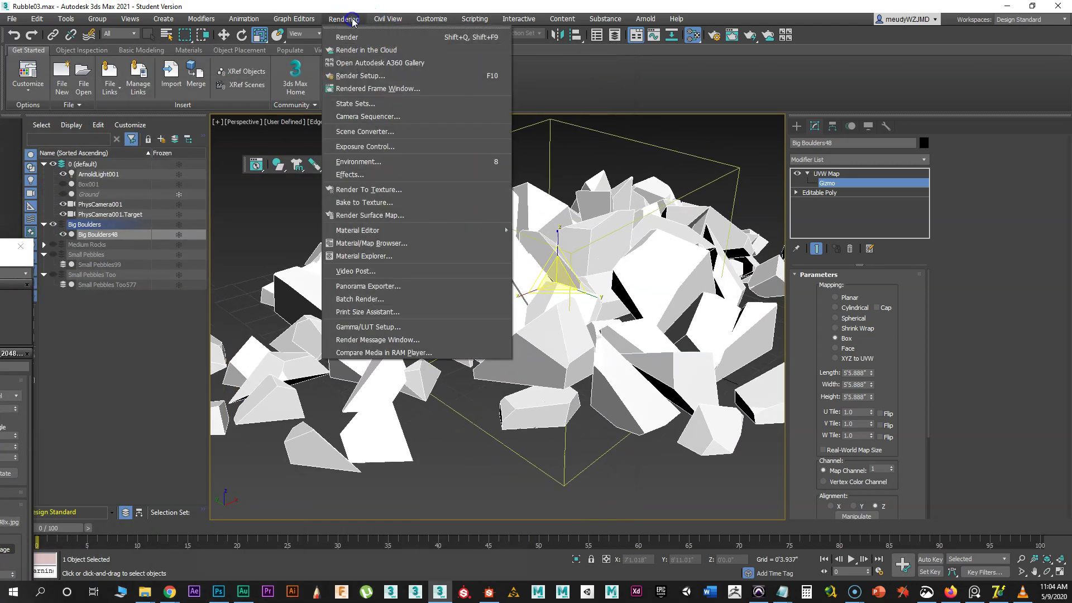
{"action": "left_click", "coordinate": [367, 79]}
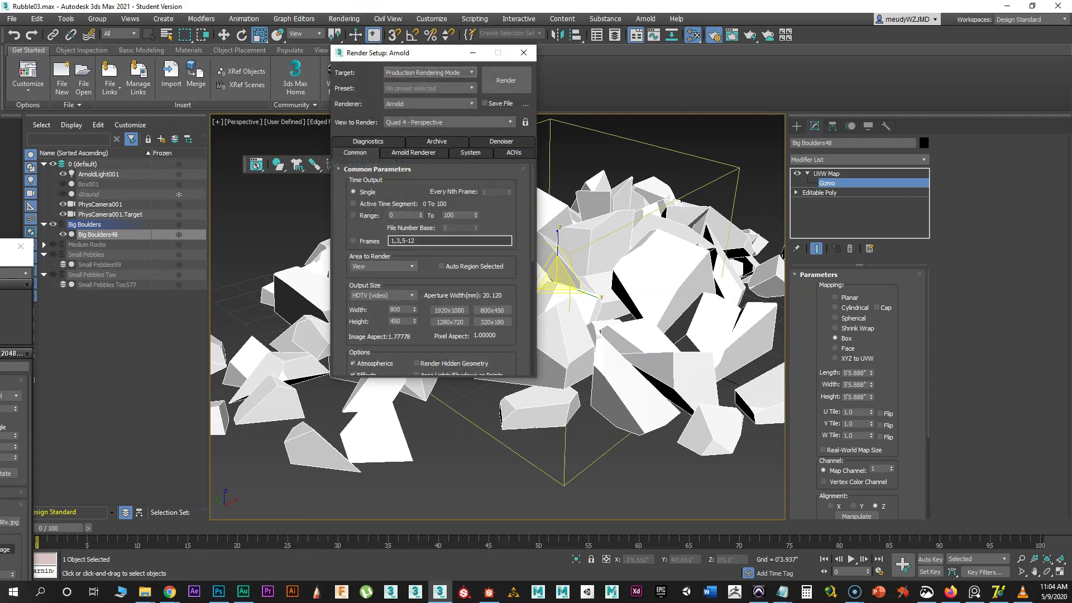
{"action": "left_click", "coordinate": [430, 73]}
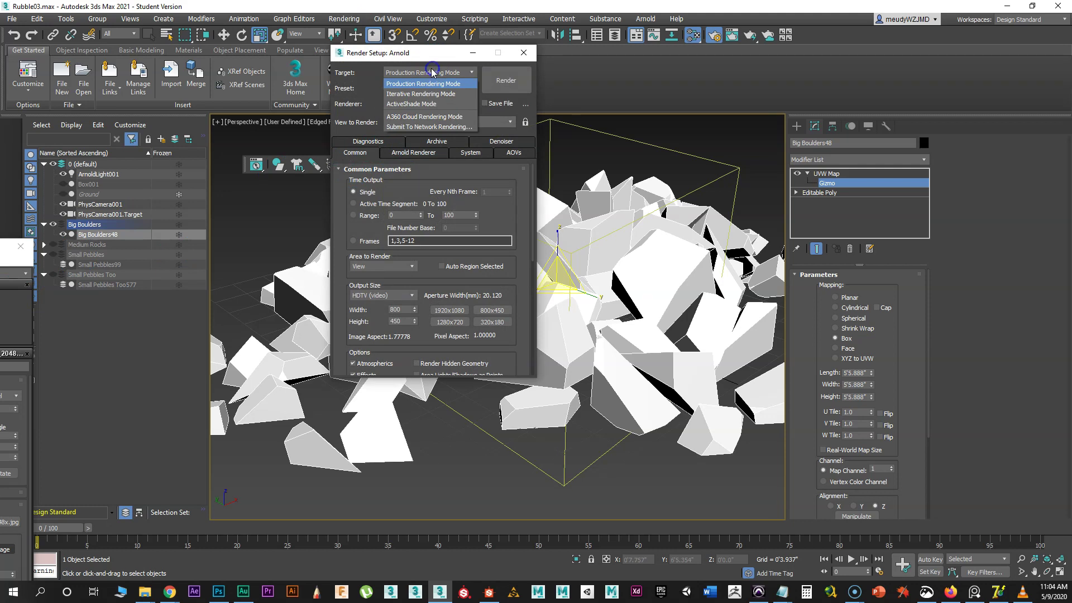
{"action": "left_click", "coordinate": [420, 104]}
{"action": "left_click", "coordinate": [494, 78]}
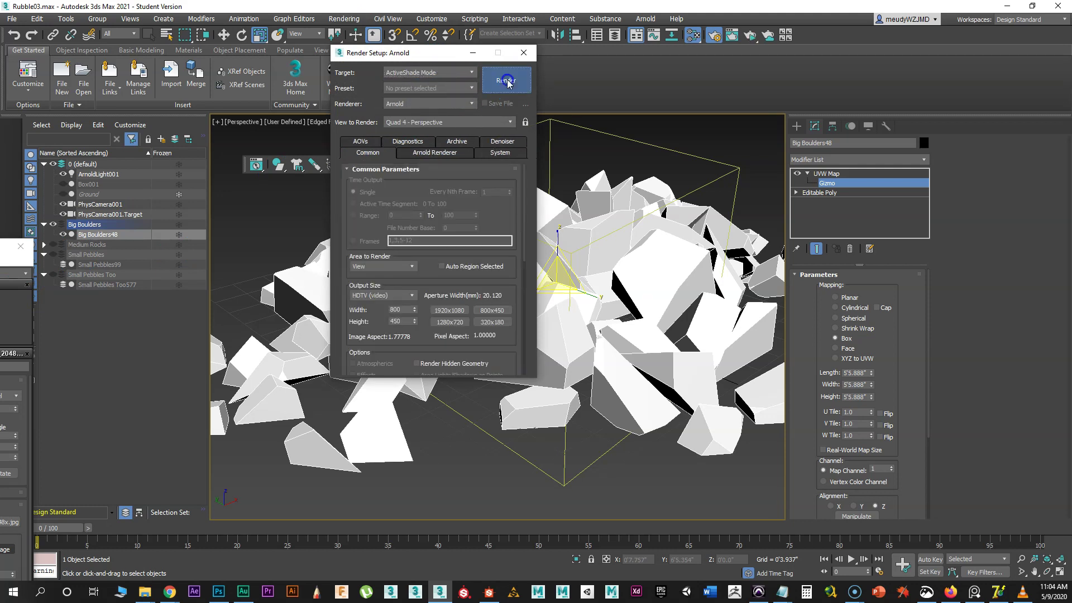
{"action": "left_click", "coordinate": [473, 52]}
{"action": "left_click_drag", "start_coordinate": [604, 60], "coordinate": [568, 42]}
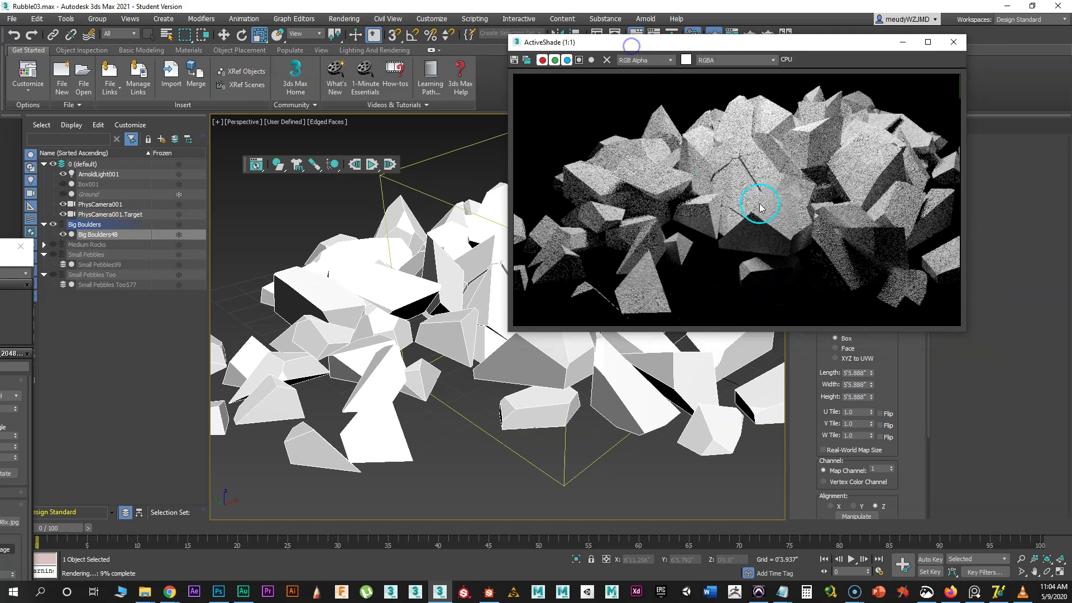
- Check the bump on the boulders up close in ActiveShade and set the Bump 2D map's bump height to 0.2
{"action": "scroll", "coordinate": [455, 319], "scroll_direction": "up", "scroll_amount": 3}
{"action": "middle_click_drag", "start_coordinate": [454, 318], "coordinate": [519, 350]}
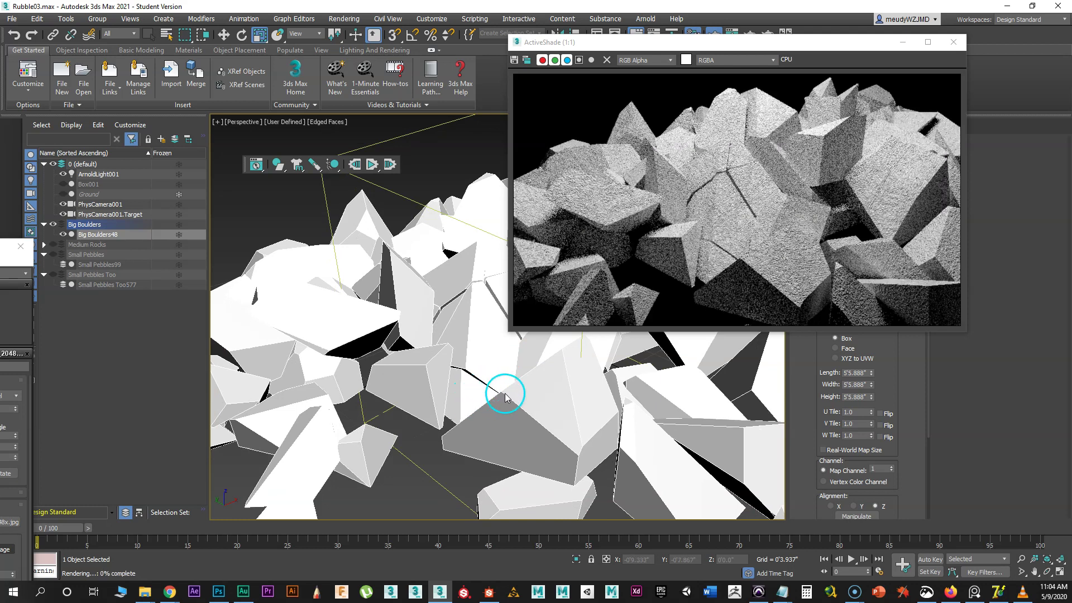
{"action": "scroll", "coordinate": [560, 383], "scroll_direction": "up", "scroll_amount": 2}
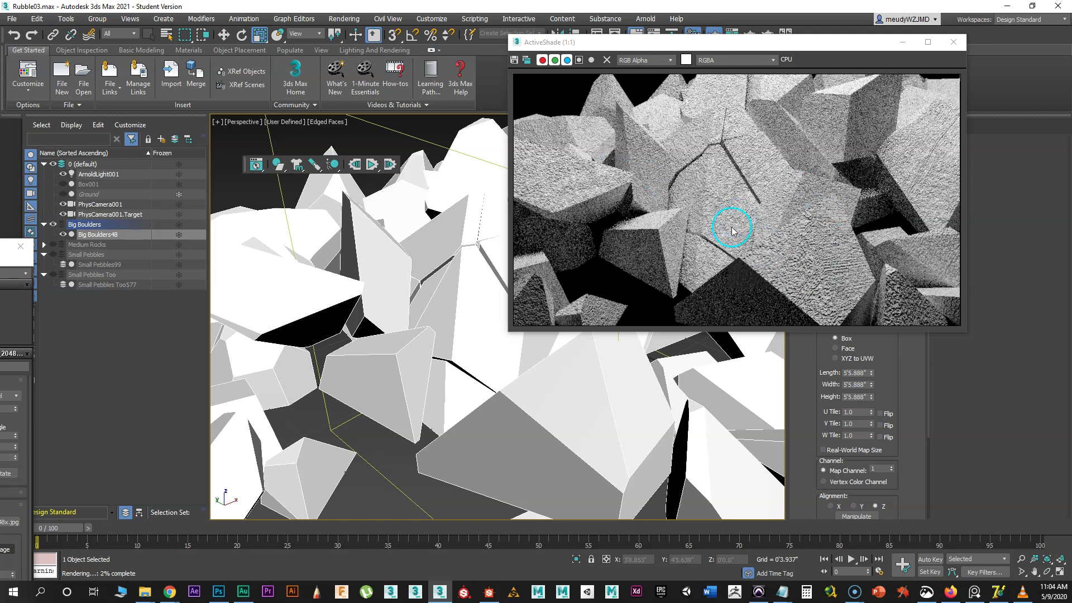
{"action": "left_click_drag", "start_coordinate": [0, 250], "coordinate": [301, 36]}
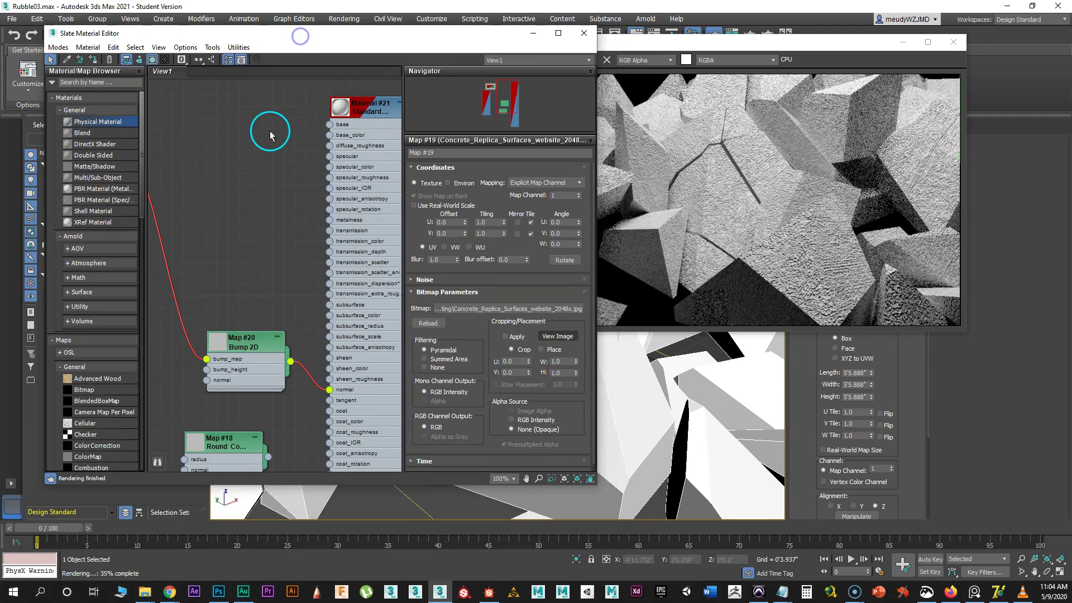
{"action": "double_click", "coordinate": [242, 347]}
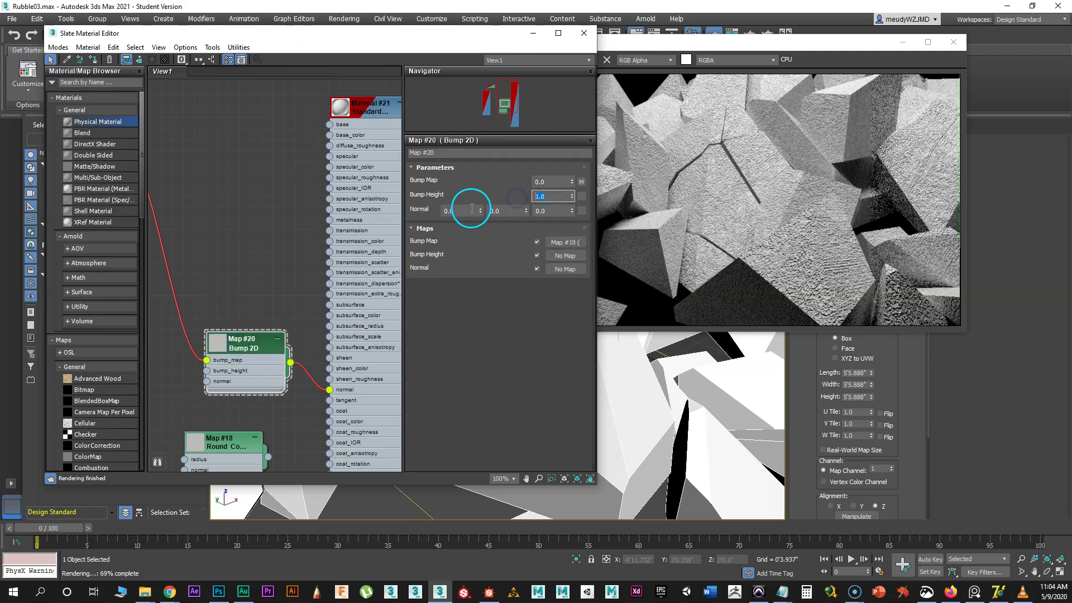
{"action": "type", "text": "0.2"}
{"action": "key", "text": "Return"}
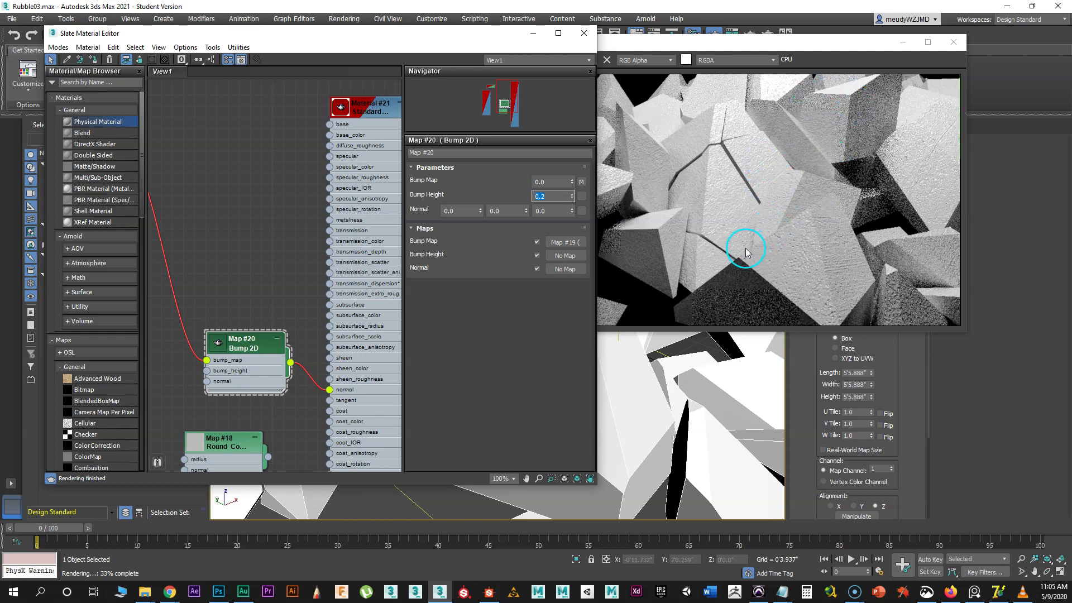
{"action": "left_click_drag", "start_coordinate": [708, 44], "coordinate": [766, 35]}
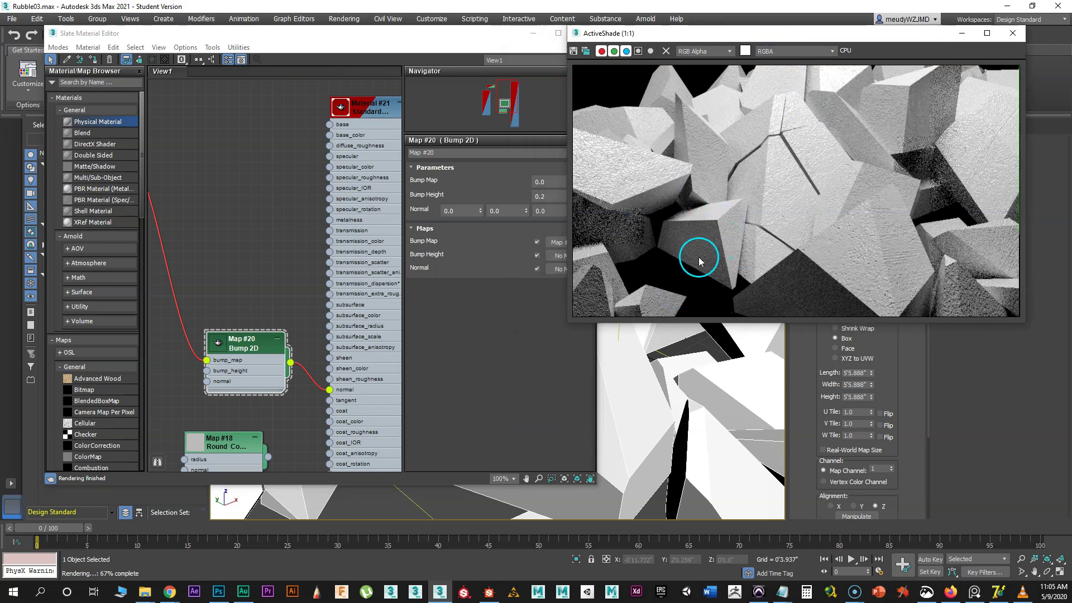
- Move the Round Corners node beside Bump 2D and connect it to Bump 2D's normal input
{"action": "middle_click_drag", "start_coordinate": [241, 292], "coordinate": [285, 208]}
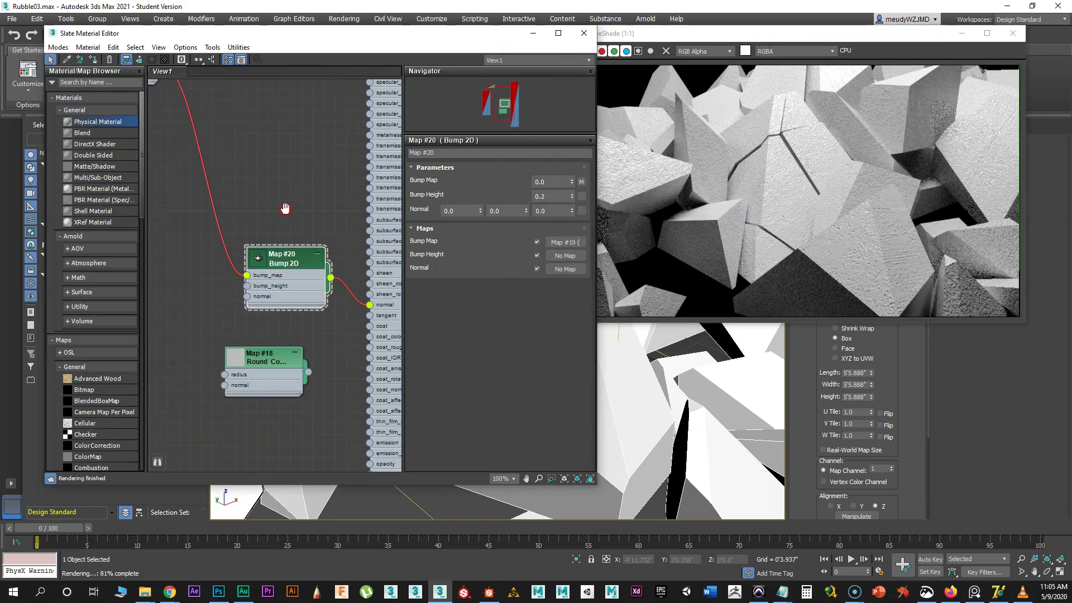
{"action": "left_click_drag", "start_coordinate": [263, 357], "coordinate": [173, 335]}
{"action": "middle_click_drag", "start_coordinate": [205, 369], "coordinate": [286, 369]}
{"action": "left_click_drag", "start_coordinate": [285, 370], "coordinate": [263, 302]}
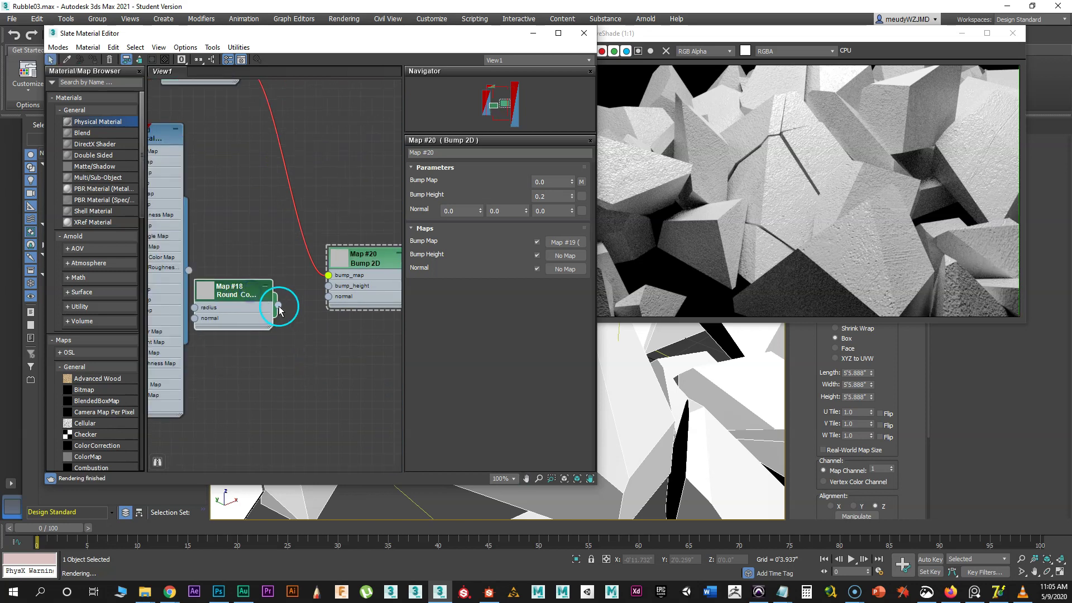
{"action": "left_click_drag", "start_coordinate": [331, 302], "coordinate": [329, 296]}
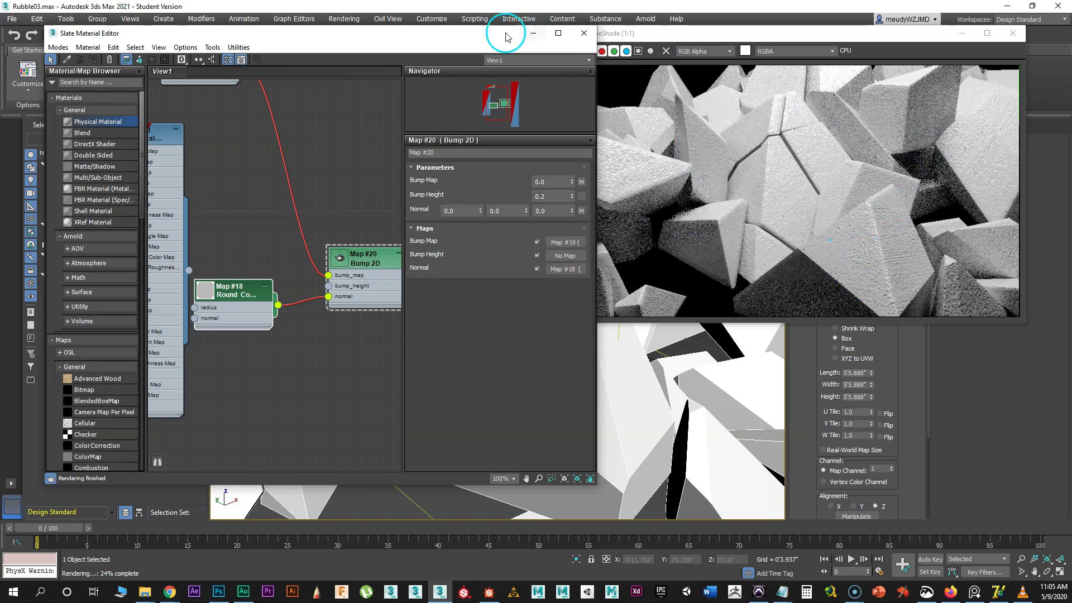
- Move the concrete bitmap node closer to Material #21 and reconnect it to the material's base_color
{"action": "left_click_drag", "start_coordinate": [497, 31], "coordinate": [416, 34]}
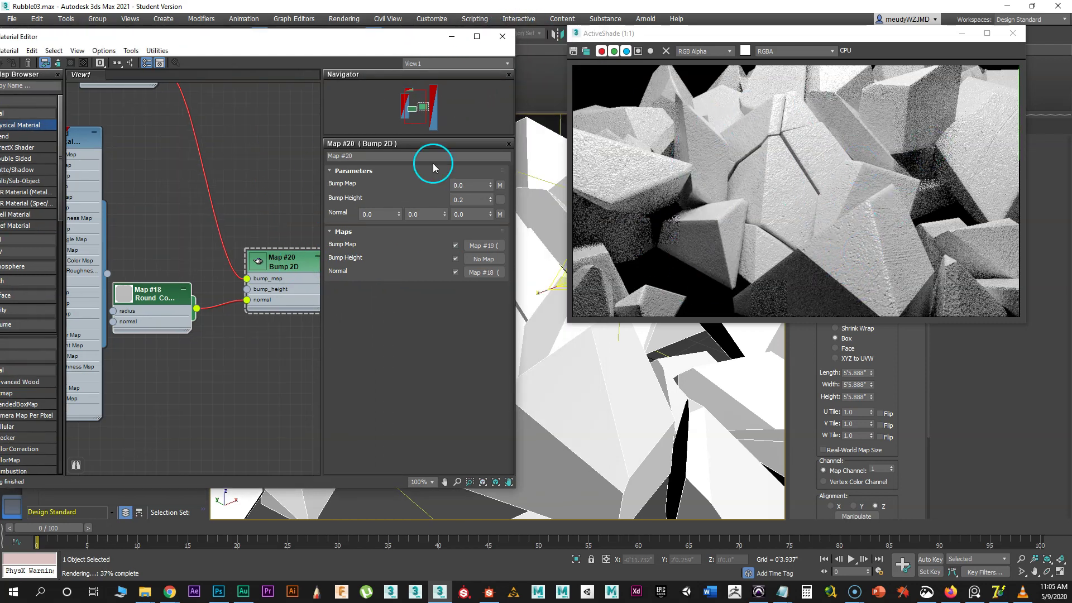
{"action": "middle_click_drag", "start_coordinate": [263, 149], "coordinate": [281, 233]}
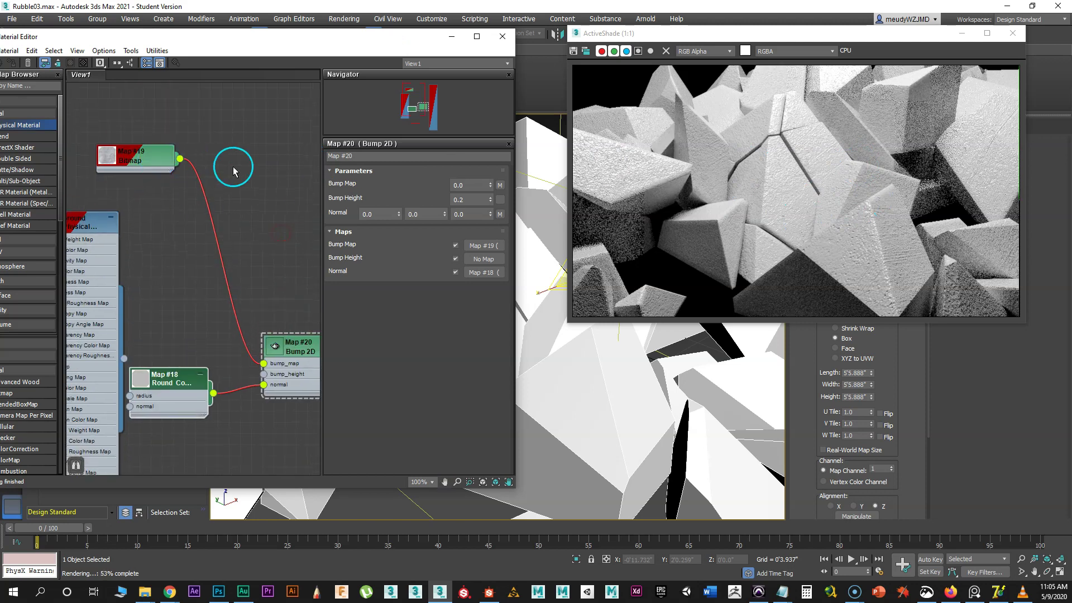
{"action": "scroll", "coordinate": [237, 182], "scroll_direction": "down", "scroll_amount": 1}
{"action": "middle_click_drag", "start_coordinate": [246, 158], "coordinate": [167, 206]}
{"action": "left_click_drag", "start_coordinate": [96, 208], "coordinate": [223, 208]}
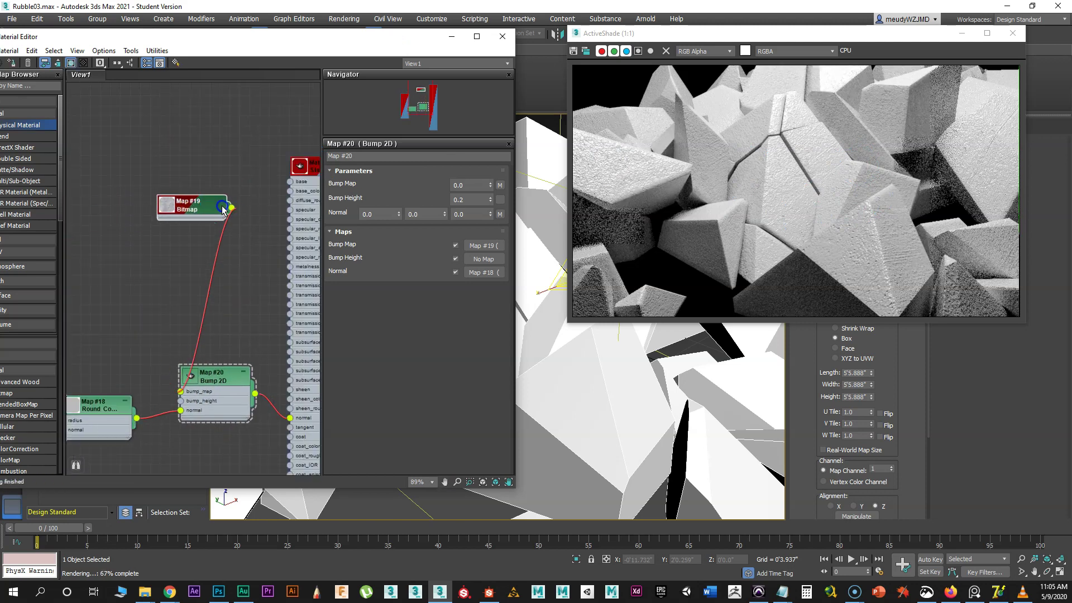
{"action": "scroll", "coordinate": [270, 211], "scroll_direction": "up", "scroll_amount": 1}
{"action": "middle_click_drag", "start_coordinate": [271, 210], "coordinate": [166, 224]}
{"action": "left_click_drag", "start_coordinate": [157, 218], "coordinate": [216, 196]}
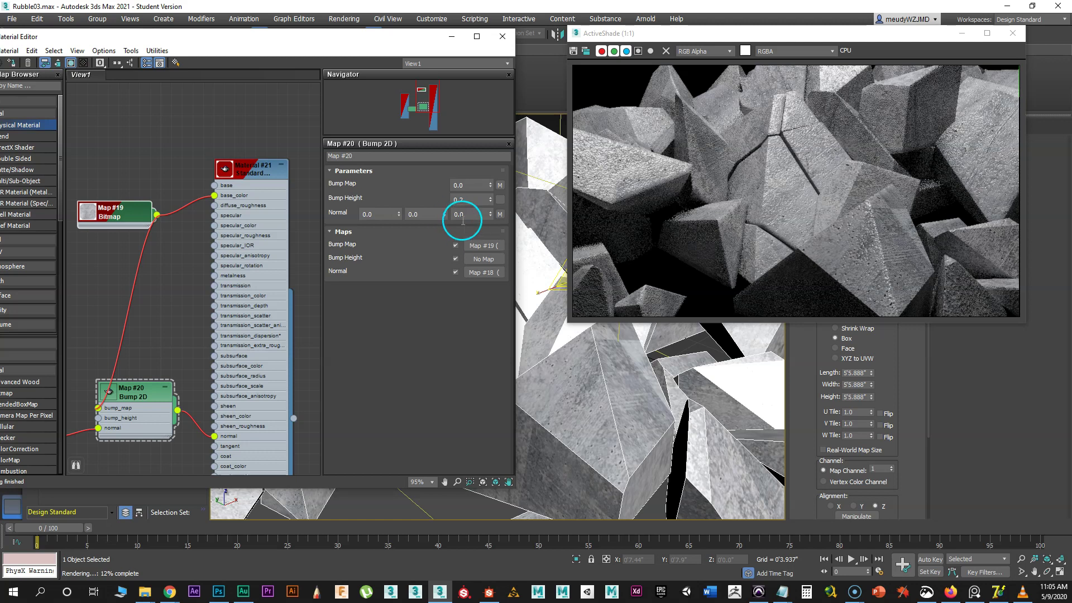
- Set Material #21's specular weight to 0.28, specular roughness to 0.49 and IOR to 1.4
{"action": "left_click", "coordinate": [257, 173]}
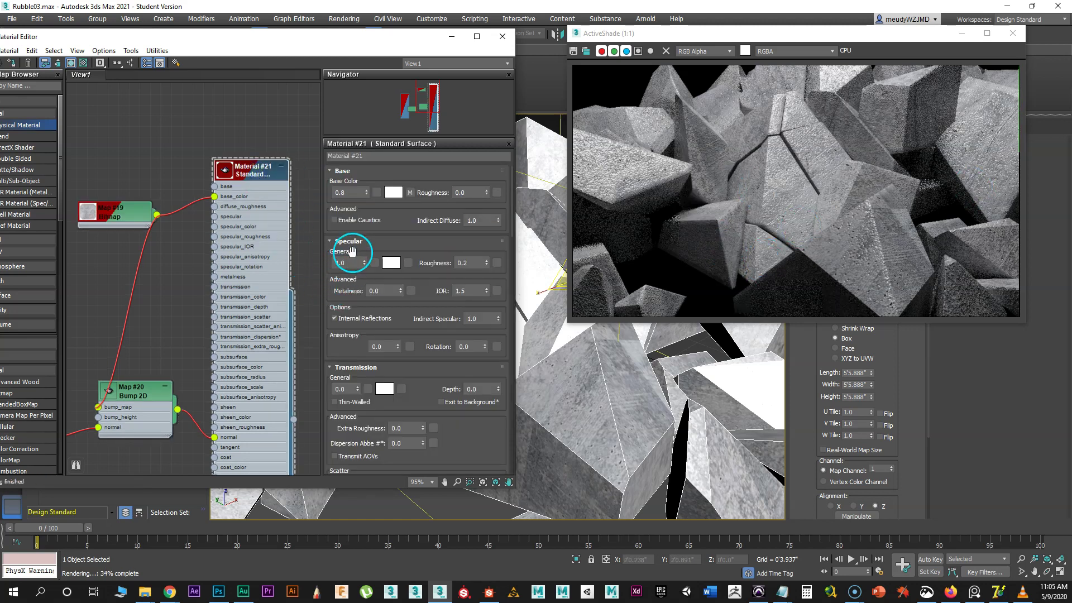
{"action": "left_click_drag", "start_coordinate": [364, 265], "coordinate": [372, 329]}
{"action": "left_click_drag", "start_coordinate": [486, 263], "coordinate": [491, 235]}
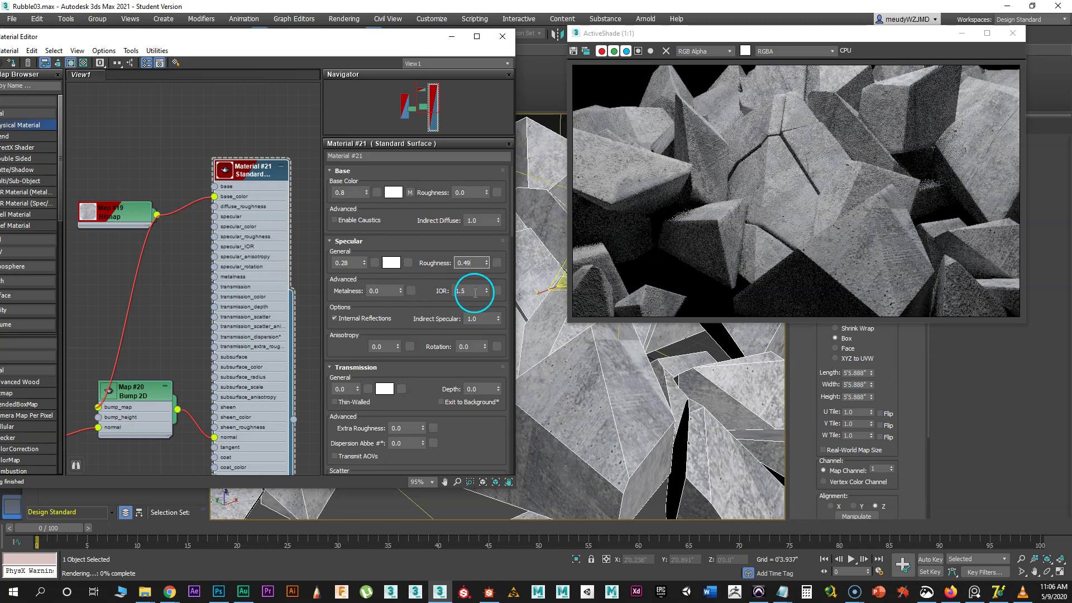
{"action": "left_click", "coordinate": [486, 294]}
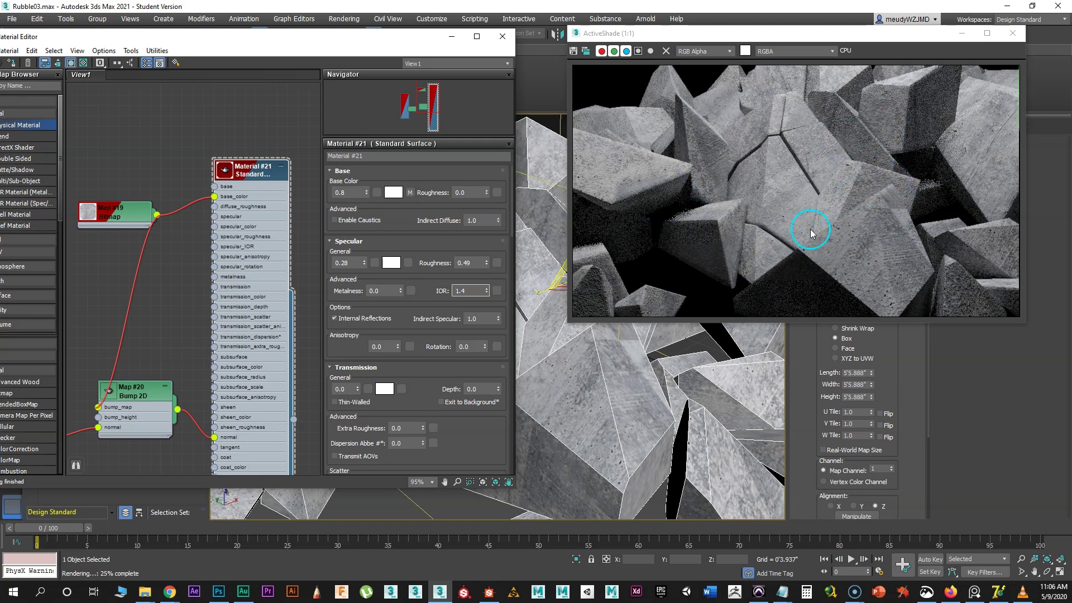
- Minimize the material editor and unhide the Medium Rocks, Small Pebbles and Small Pebbles Too layers
{"action": "left_click_drag", "start_coordinate": [943, 33], "coordinate": [896, 39]}
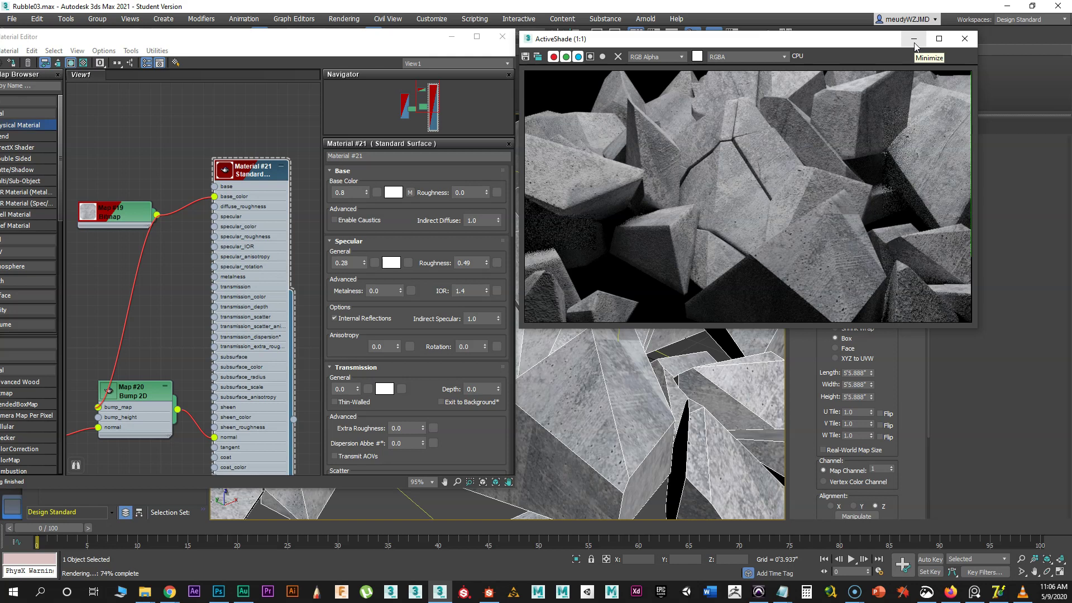
{"action": "left_click_drag", "start_coordinate": [574, 39], "coordinate": [671, 25]}
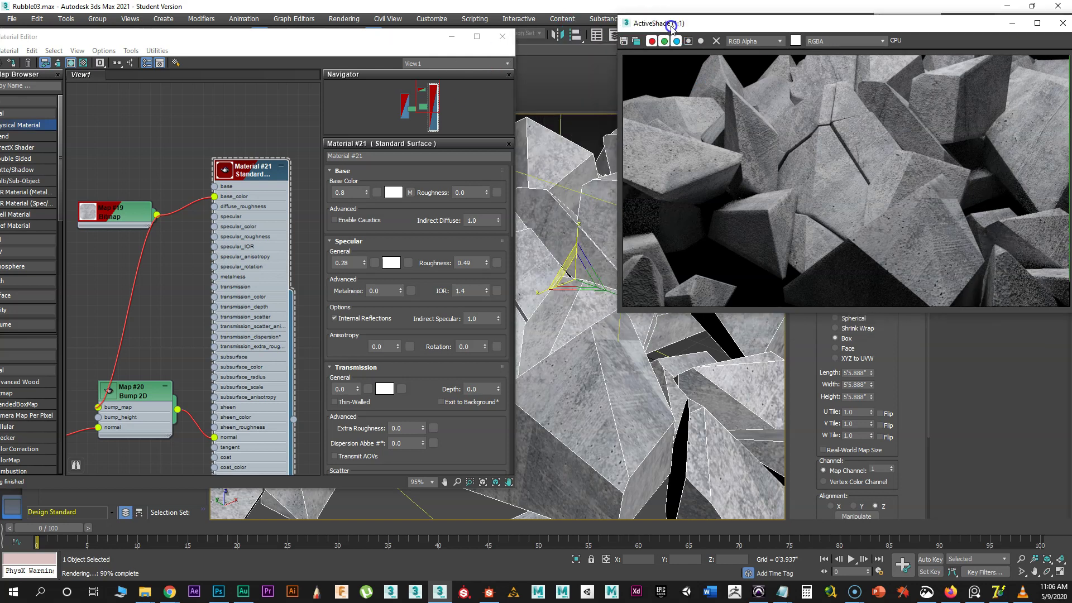
{"action": "left_click", "coordinate": [452, 36]}
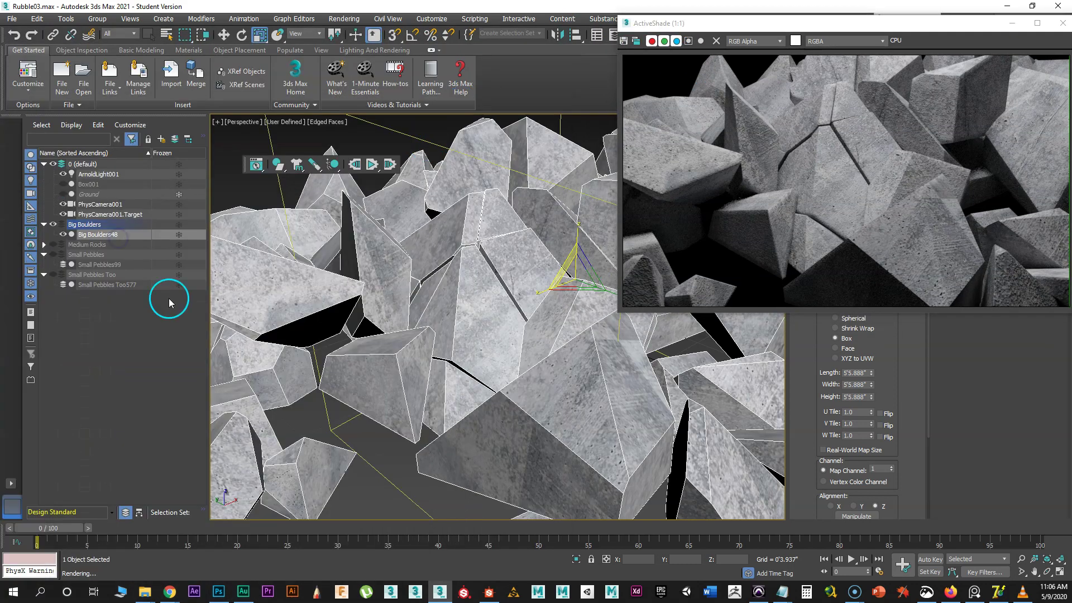
{"action": "scroll", "coordinate": [331, 287], "scroll_direction": "down", "scroll_amount": 10}
{"action": "middle_click_drag", "start_coordinate": [331, 287], "coordinate": [452, 231]}
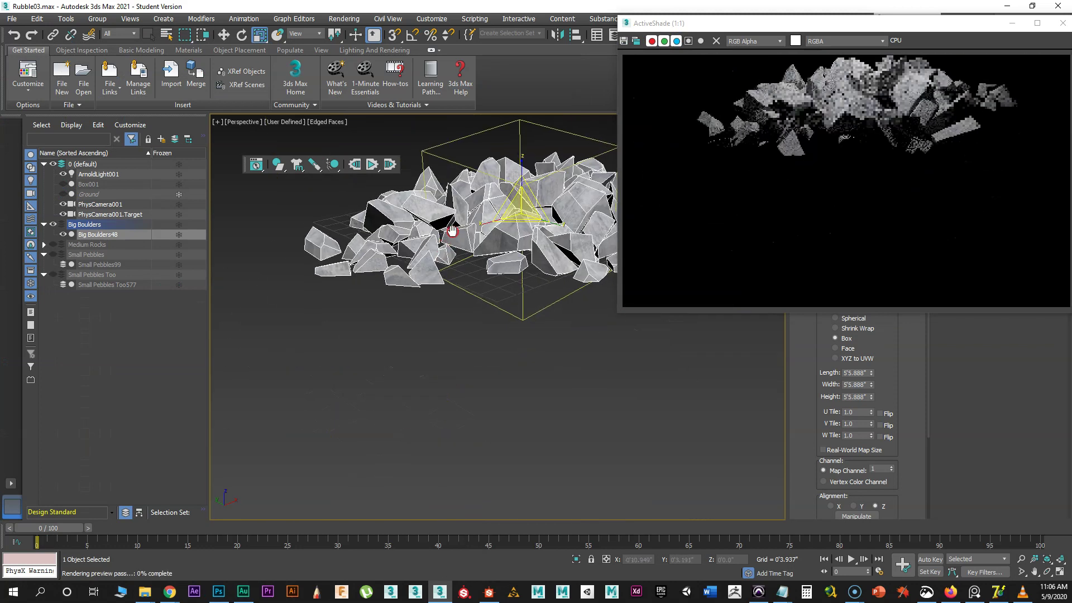
{"action": "left_click", "coordinate": [54, 254]}
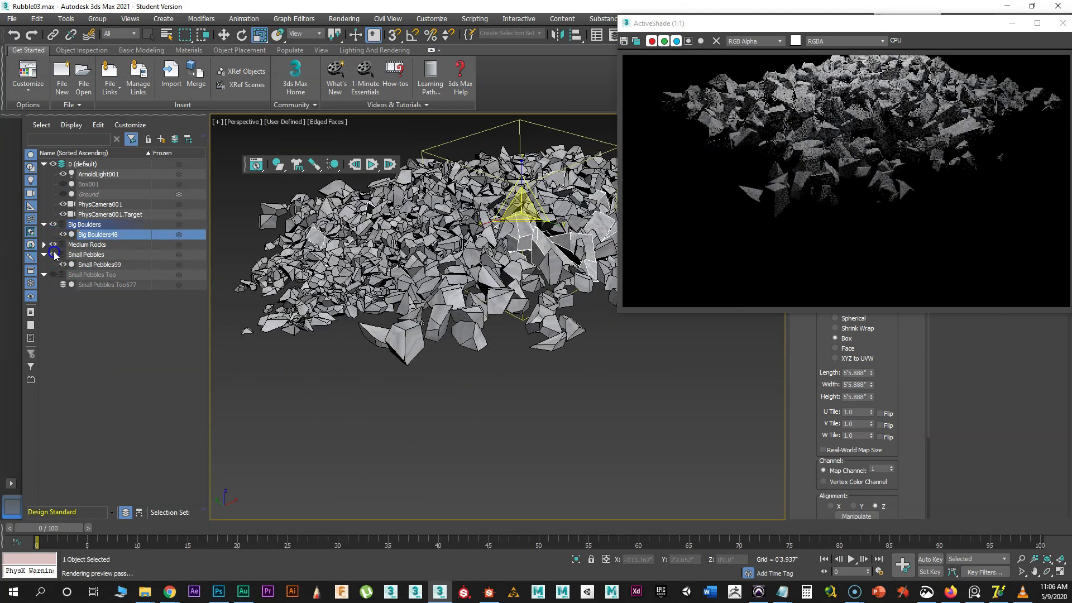
{"action": "left_click", "coordinate": [53, 275]}
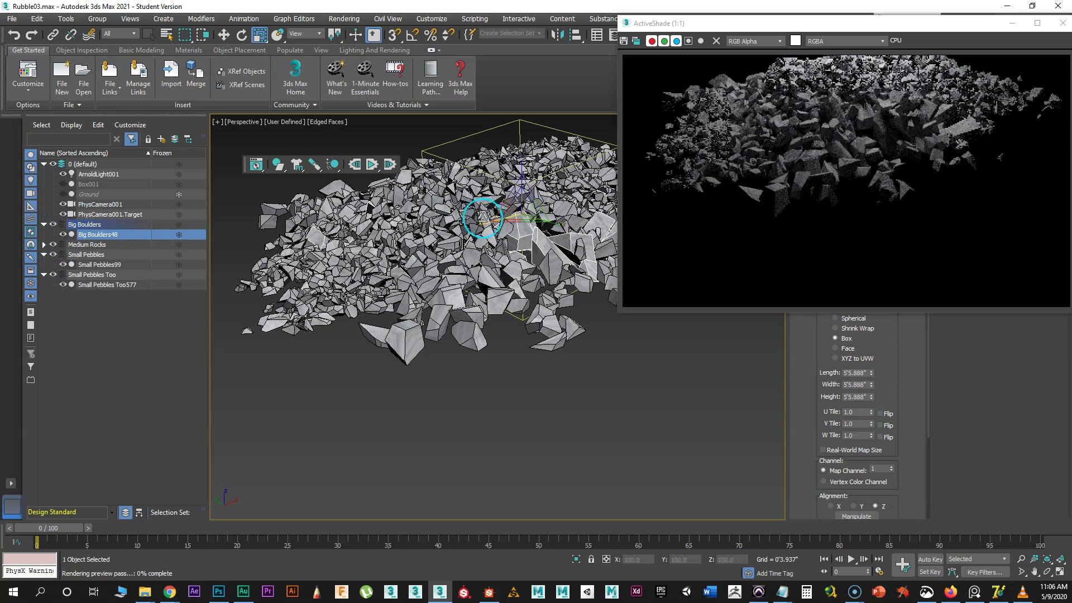
- Move the ActiveShade window off the modifier stack and copy the UVW Map modifier from the Big Boulders mesh
{"action": "left_click_drag", "start_coordinate": [695, 16], "coordinate": [531, 364]}
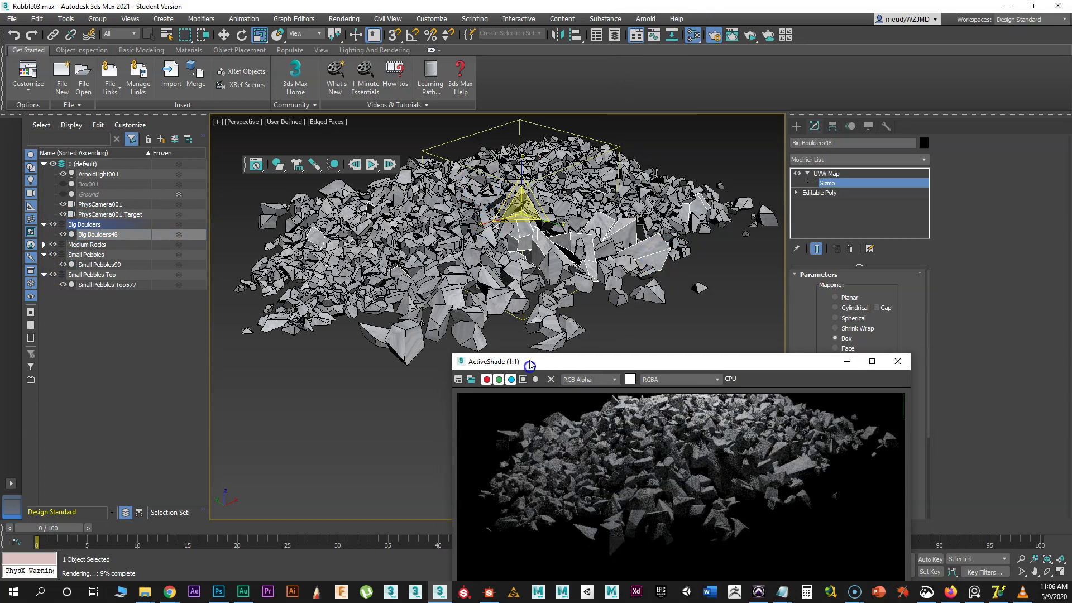
{"action": "left_click", "coordinate": [837, 174]}
{"action": "right_click", "coordinate": [838, 174]}
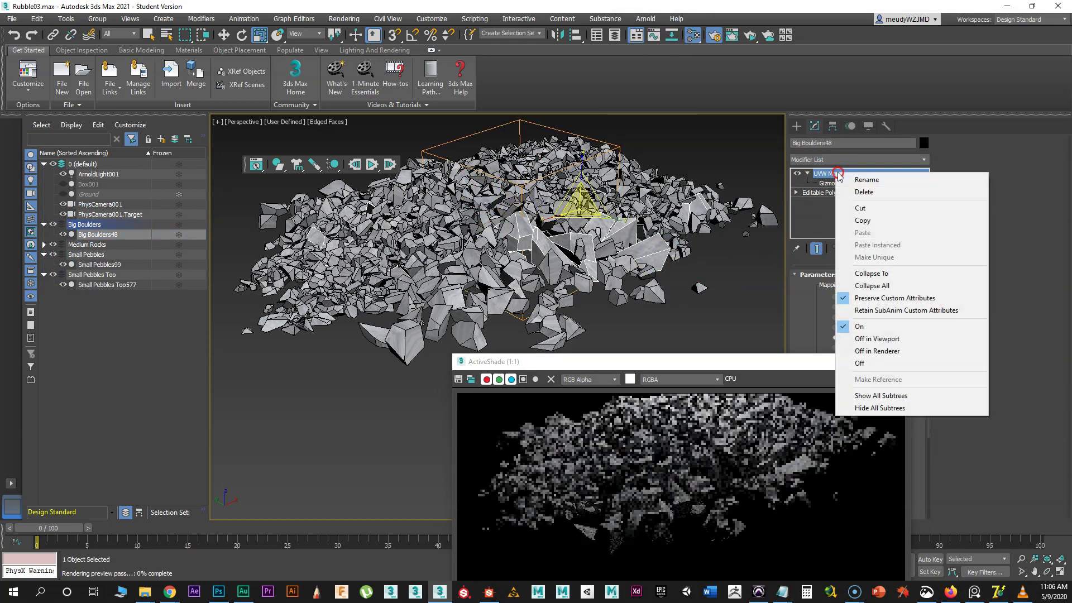
{"action": "left_click", "coordinate": [871, 217]}
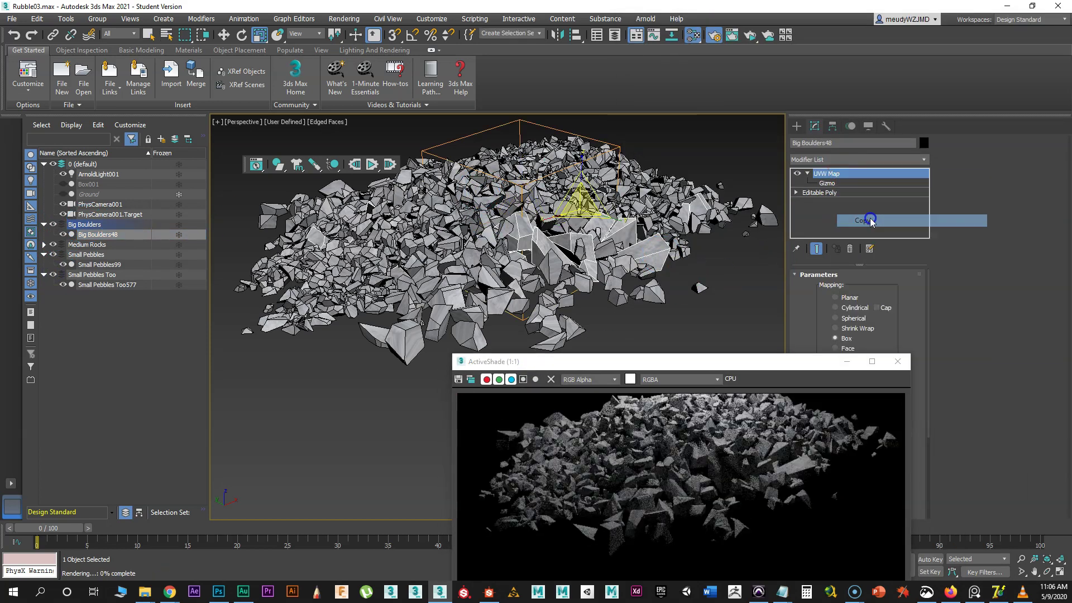
- Hide the Big Boulders layer and select the Medium Rocks, Small Pebbles and Small Pebbles Too meshes together
{"action": "left_click", "coordinate": [53, 224]}
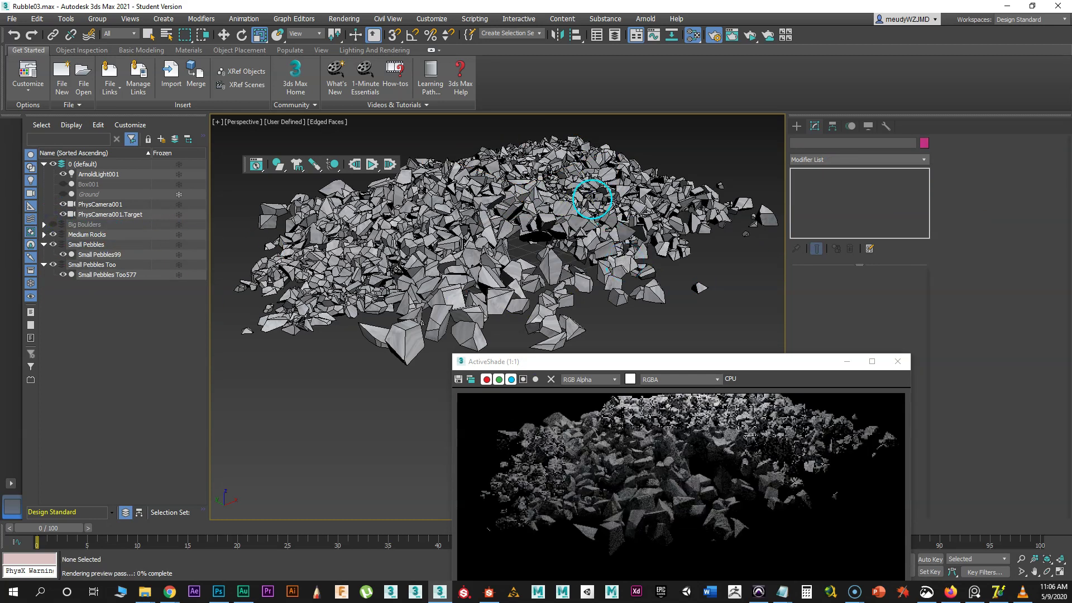
{"action": "left_click", "coordinate": [551, 205]}
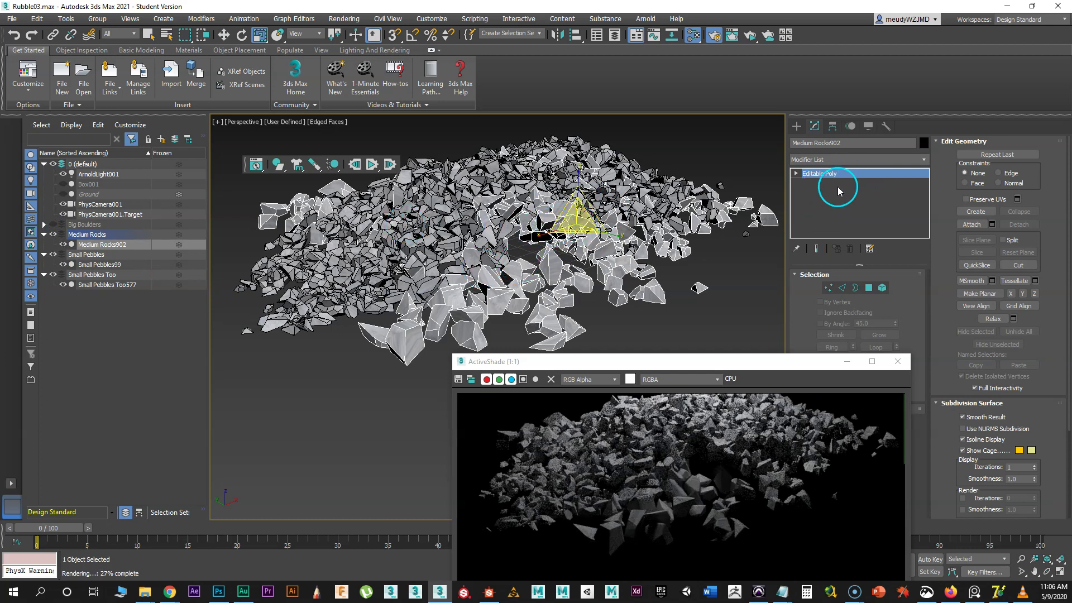
{"action": "left_click", "coordinate": [411, 249]}
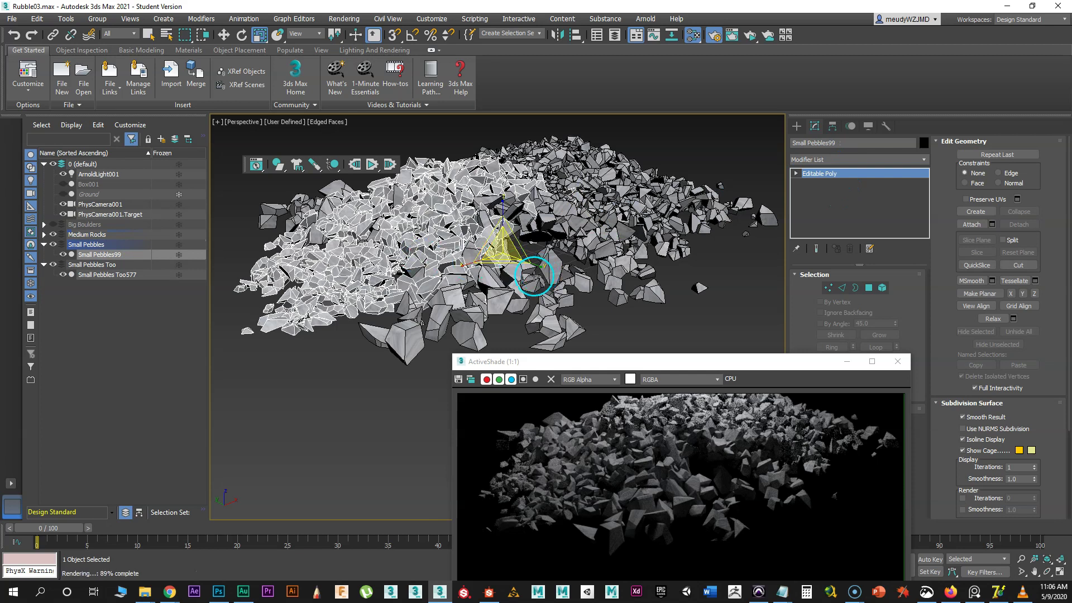
{"action": "left_click", "coordinate": [588, 235], "text": "ctrl"}
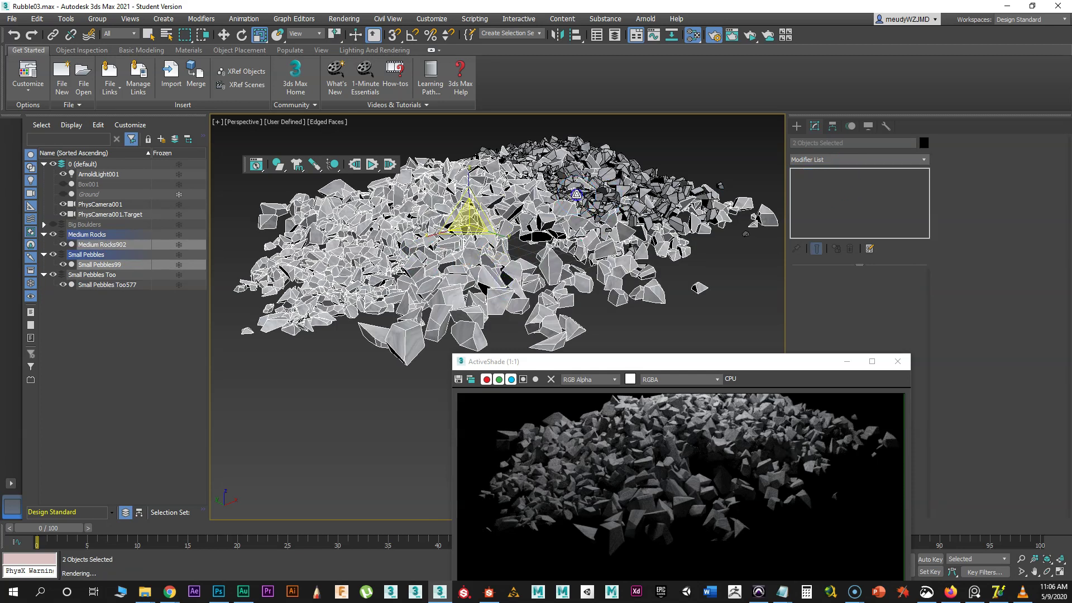
{"action": "left_click", "coordinate": [578, 140], "text": "ctrl"}
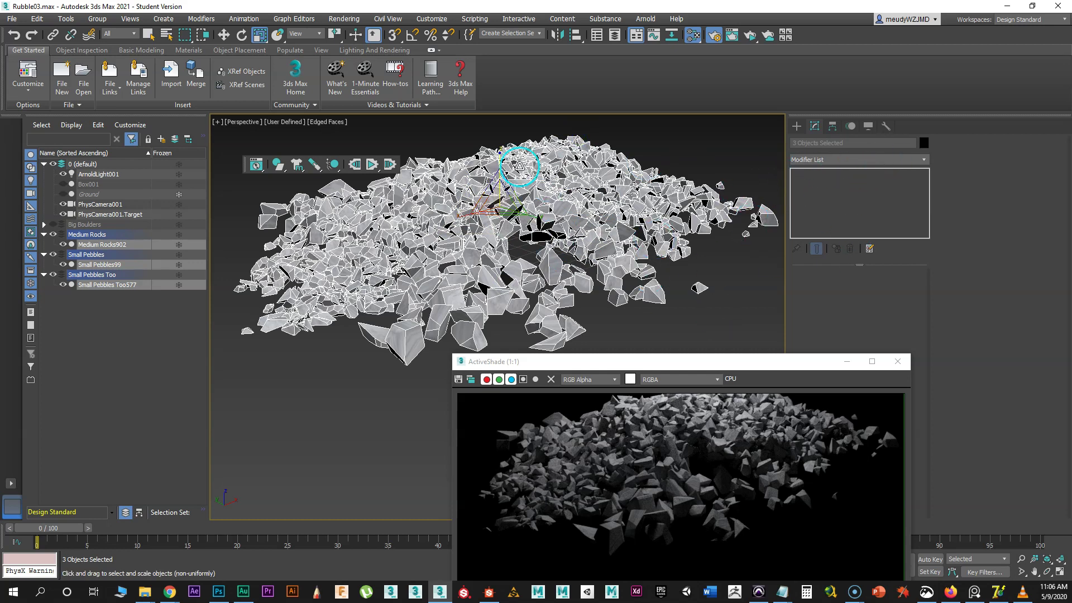
- Add a UVW Map modifier to the three selected rubble meshes
{"action": "left_click", "coordinate": [924, 160]}
{"action": "left_click_drag", "start_coordinate": [927, 185], "coordinate": [932, 480]}
{"action": "left_click", "coordinate": [813, 474]}
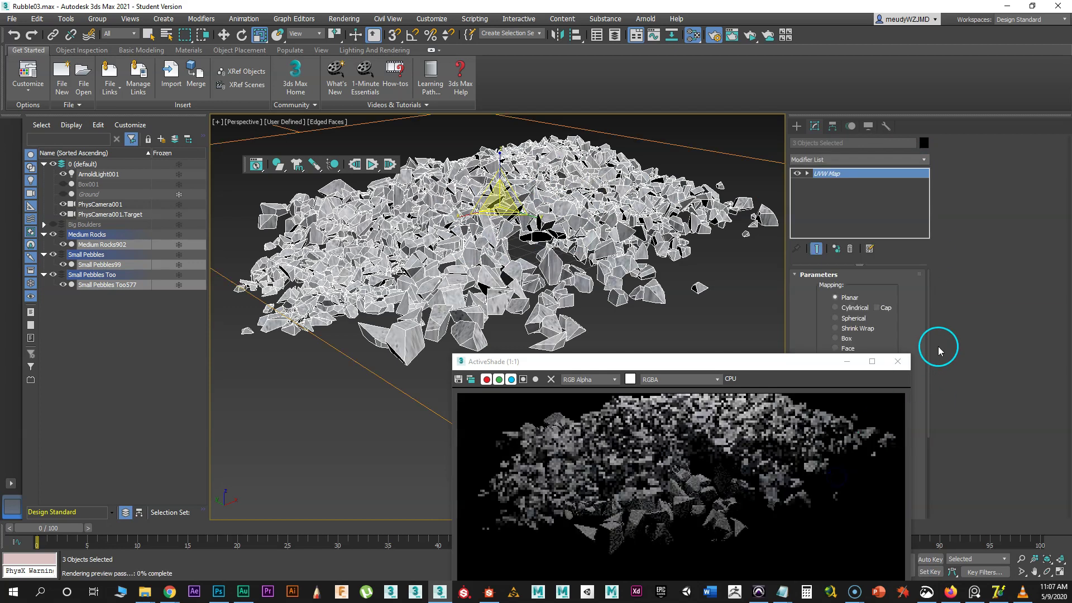
- Paste the copied box UVW Map modifier onto the shared stack and delete the planar UVW Map beneath it
{"action": "right_click", "coordinate": [829, 174]}
{"action": "left_click", "coordinate": [865, 234]}
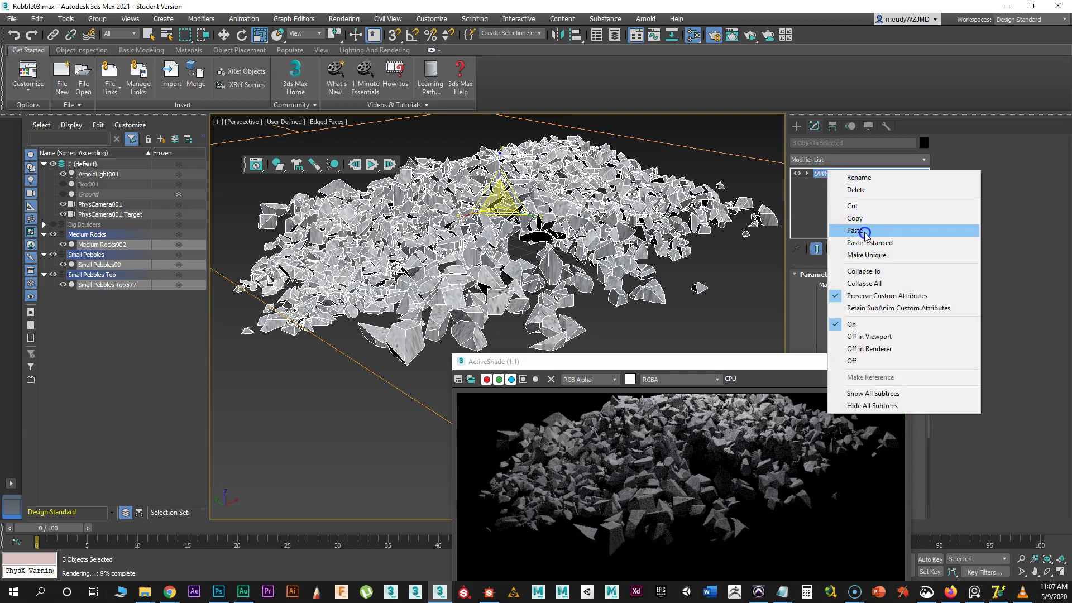
{"action": "left_click", "coordinate": [830, 182]}
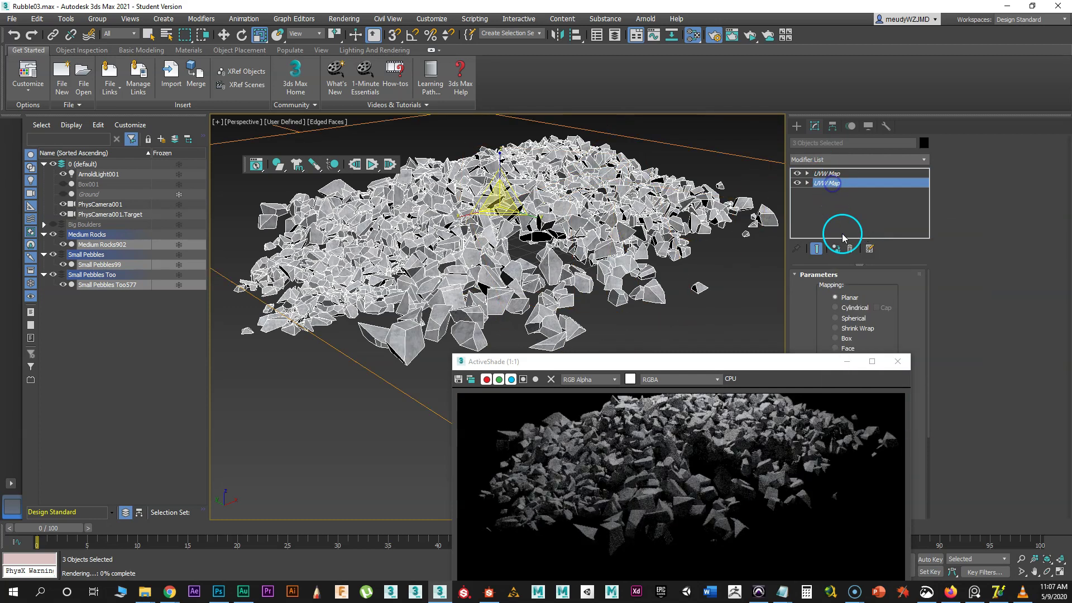
{"action": "left_click", "coordinate": [849, 249]}
- Unhide the Ground object and view the scene through PhysCamera001, keeping the ActiveShade window clear of the rubble
{"action": "left_click_drag", "start_coordinate": [612, 371], "coordinate": [548, 146]}
{"action": "left_click_drag", "start_coordinate": [652, 148], "coordinate": [739, 240]}
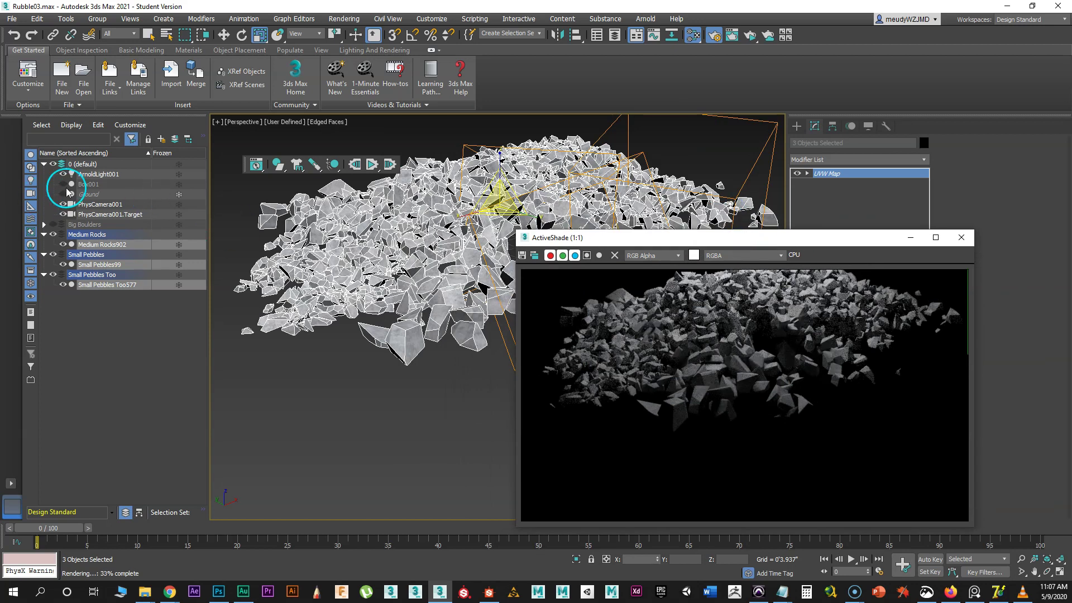
{"action": "left_click", "coordinate": [63, 194]}
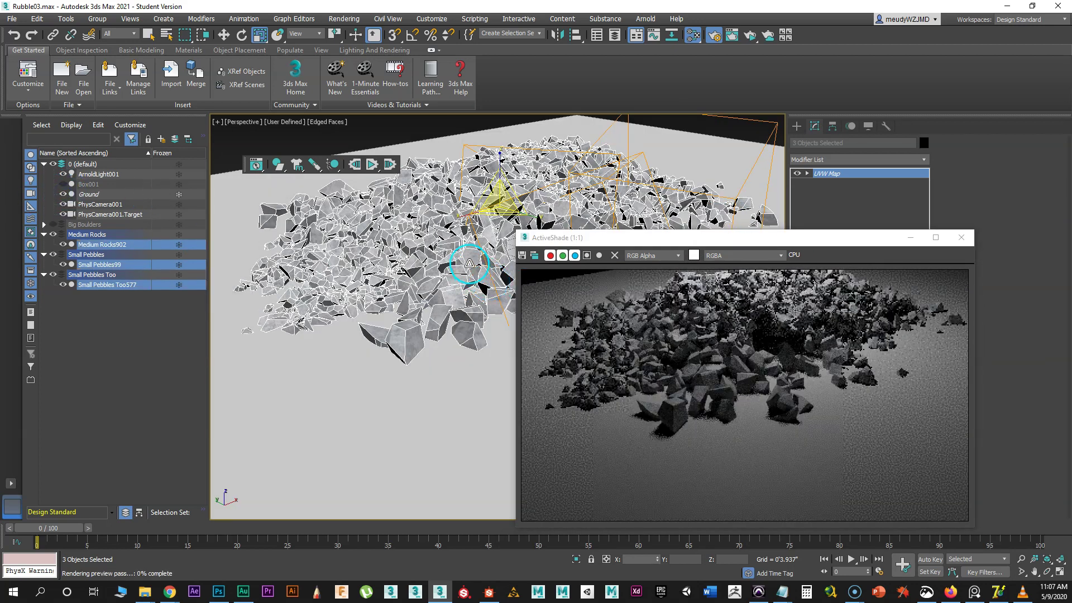
{"action": "key", "text": "c"}
{"action": "left_click_drag", "start_coordinate": [672, 244], "coordinate": [451, 109]}
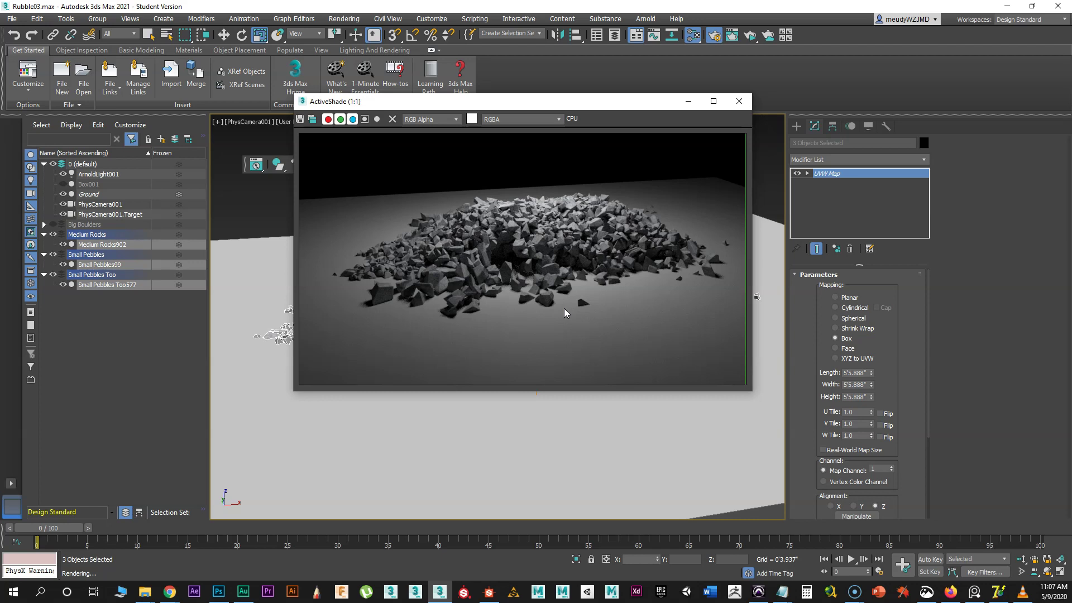
{"action": "left_click_drag", "start_coordinate": [593, 105], "coordinate": [905, 36]}
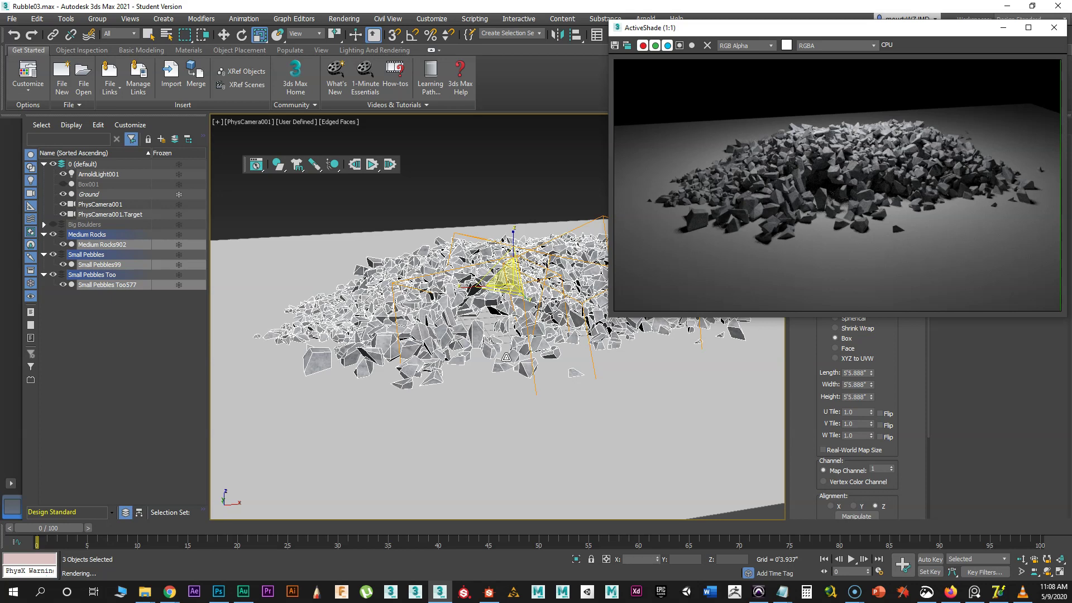
- Select ArnoldLight001, uncover its parameters and raise its intensity to 6.7
{"action": "left_click", "coordinate": [76, 177]}
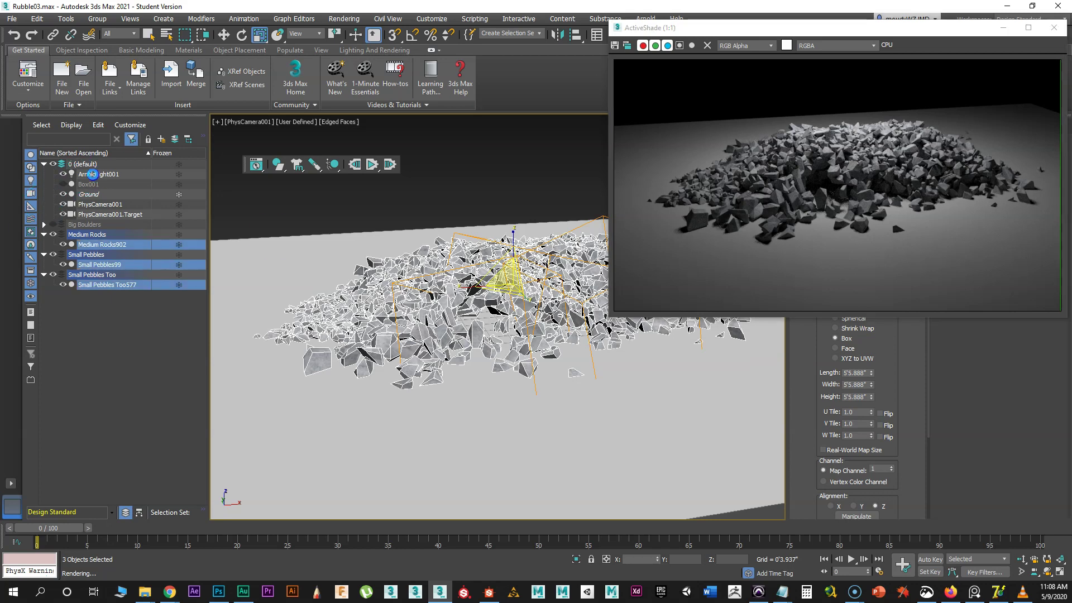
{"action": "left_click_drag", "start_coordinate": [682, 31], "coordinate": [302, 69]}
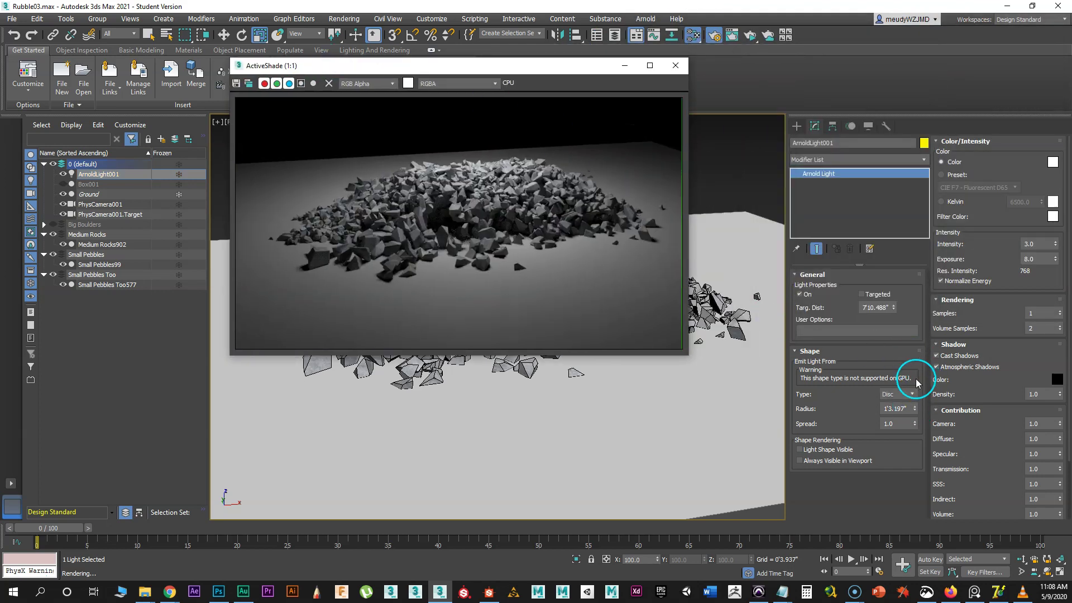
{"action": "left_click_drag", "start_coordinate": [1056, 244], "coordinate": [1053, 224]}
{"action": "left_click", "coordinate": [886, 344]}
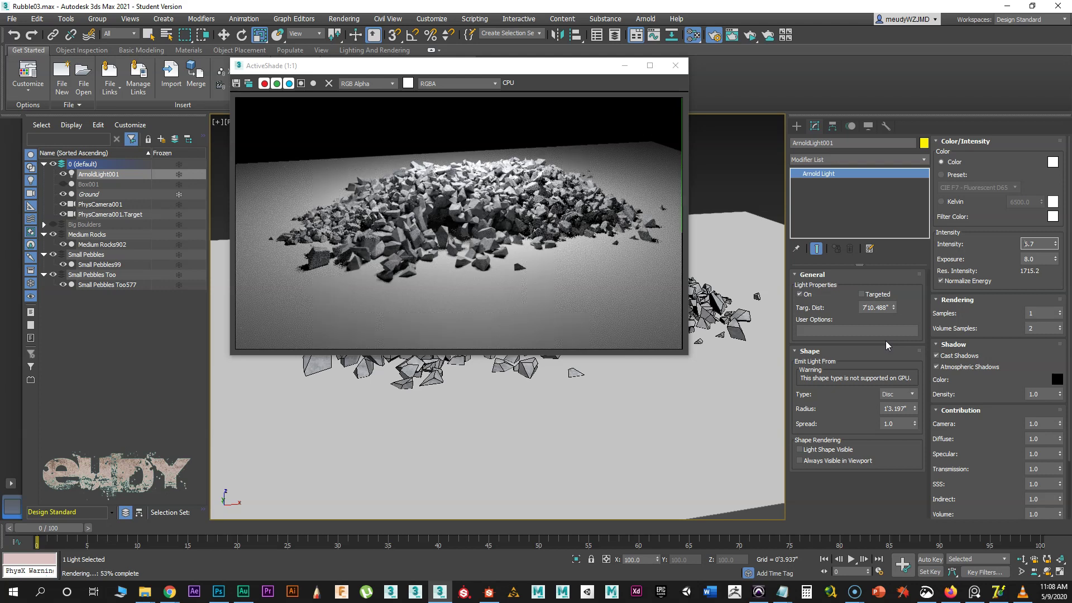
{"action": "key", "text": "ctrl+y"}
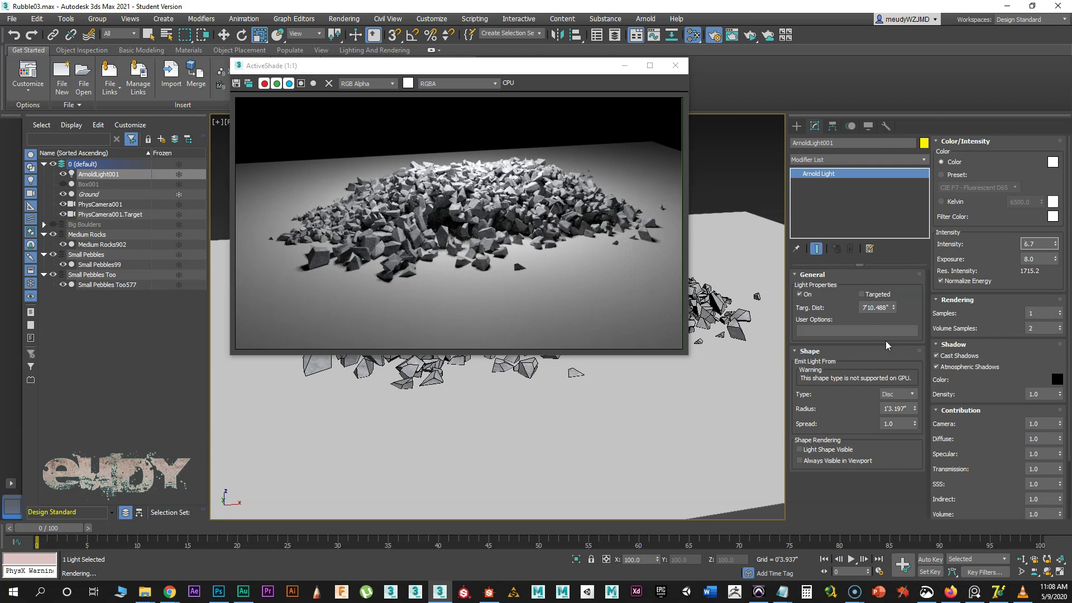
{"action": "key", "text": "ctrl+z"}
{"action": "left_click", "coordinate": [25, 575]}
{"action": "key", "text": "ctrl+z"}
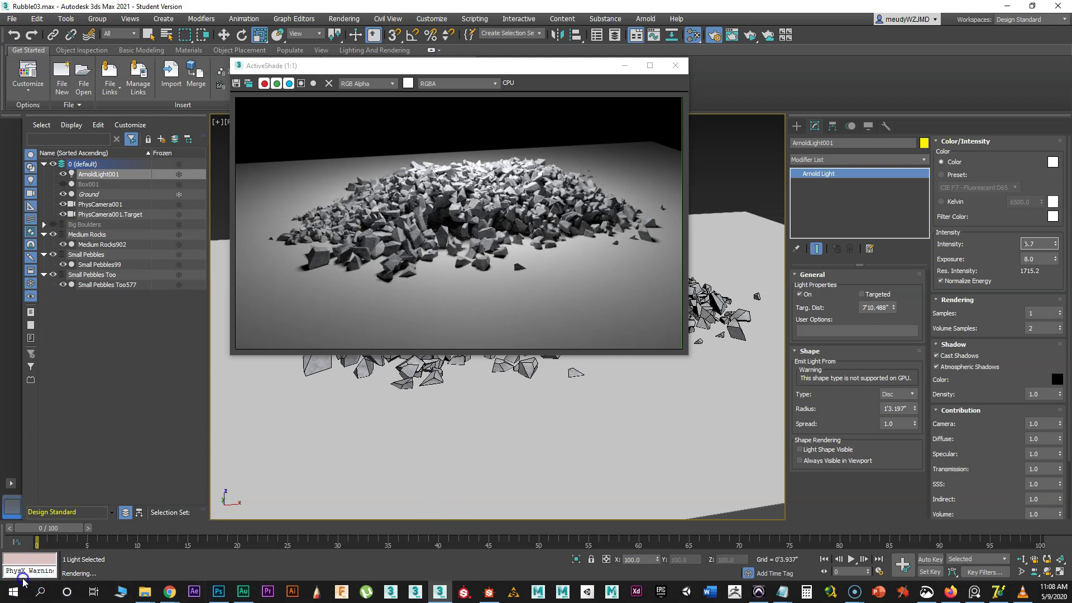